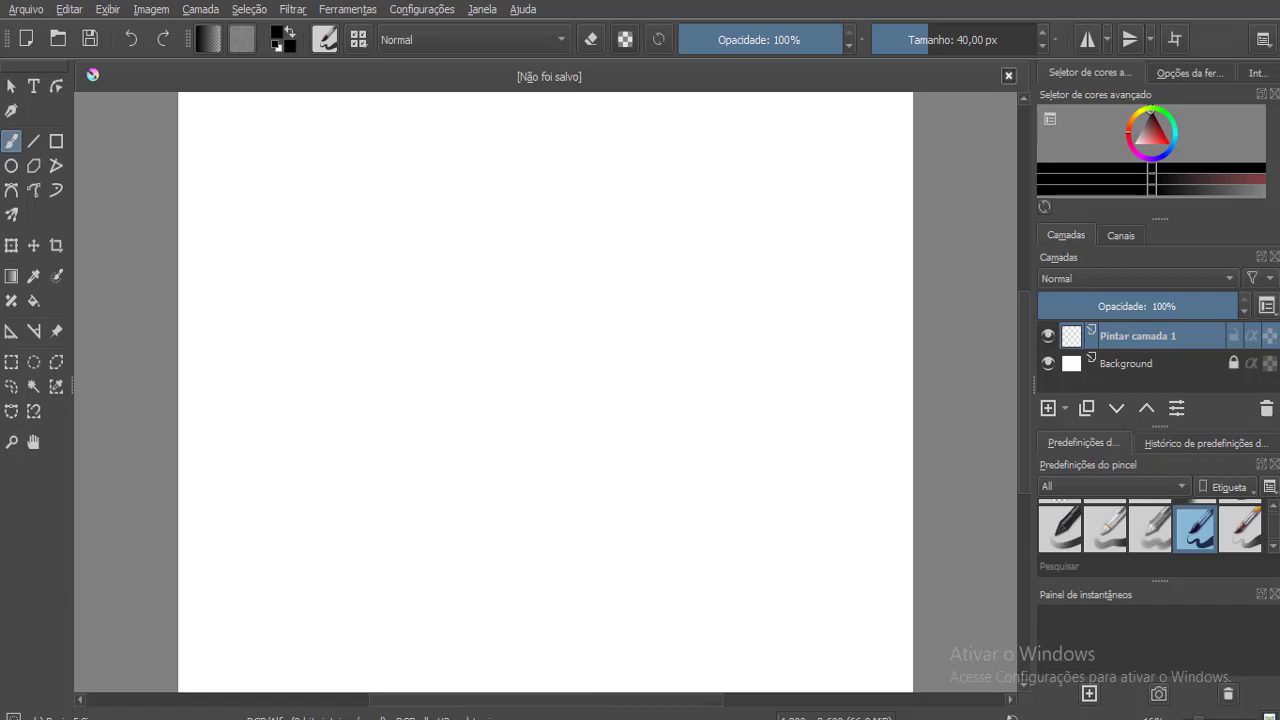
# Crop the canvas to a wide format of about 4800 x 2464 px by trimming strips off its upper and lower edges.
pyautogui.hotkey('ctrl', 'shift', 'f')
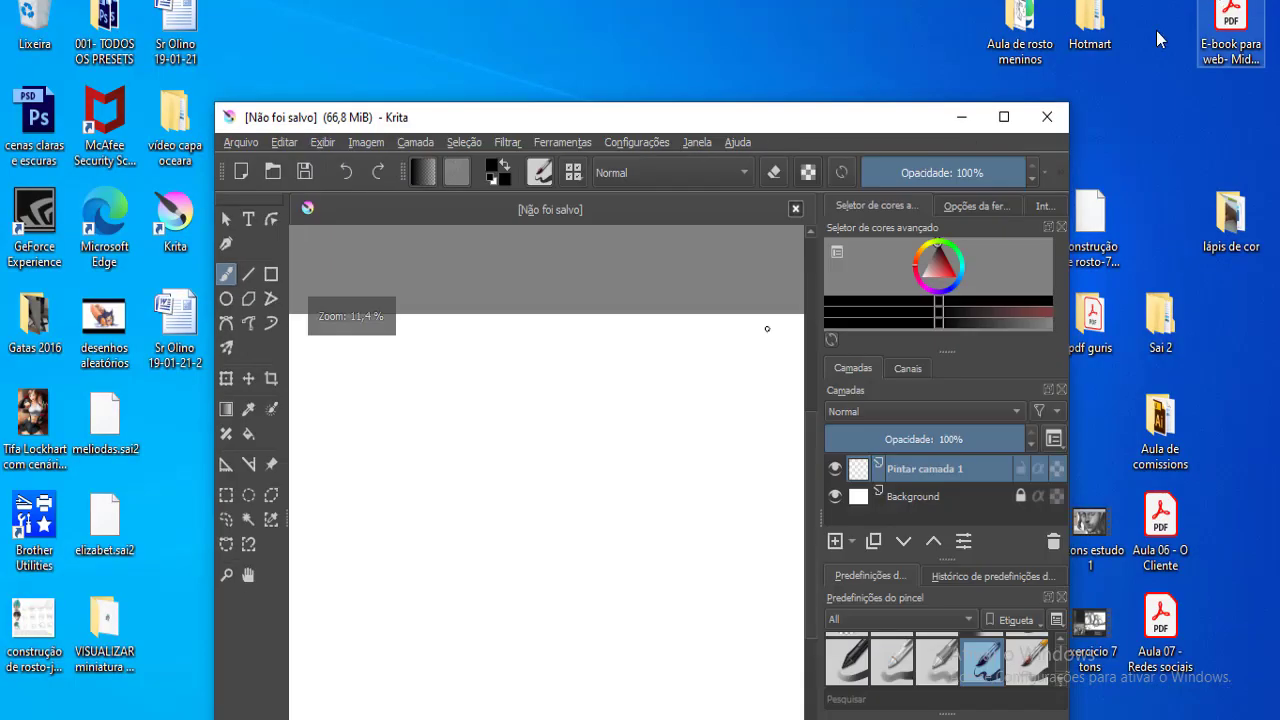
pyautogui.click(1004, 117)
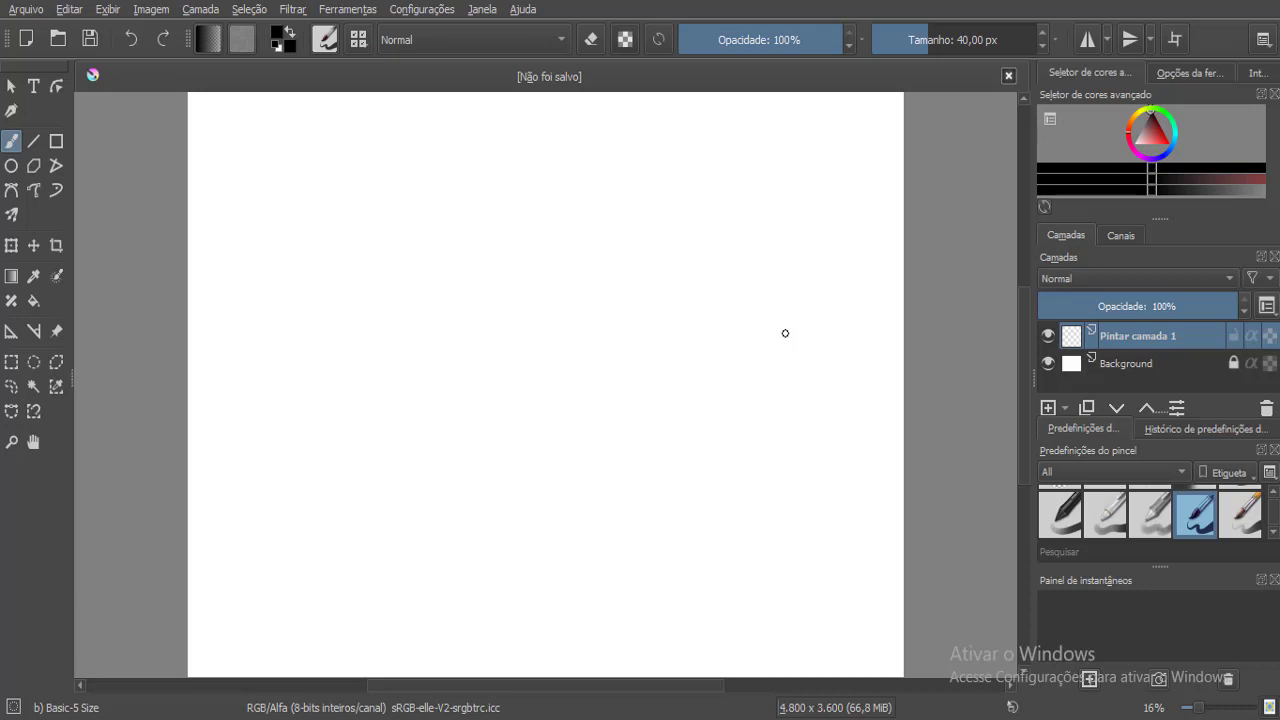
pyautogui.click(56, 246)
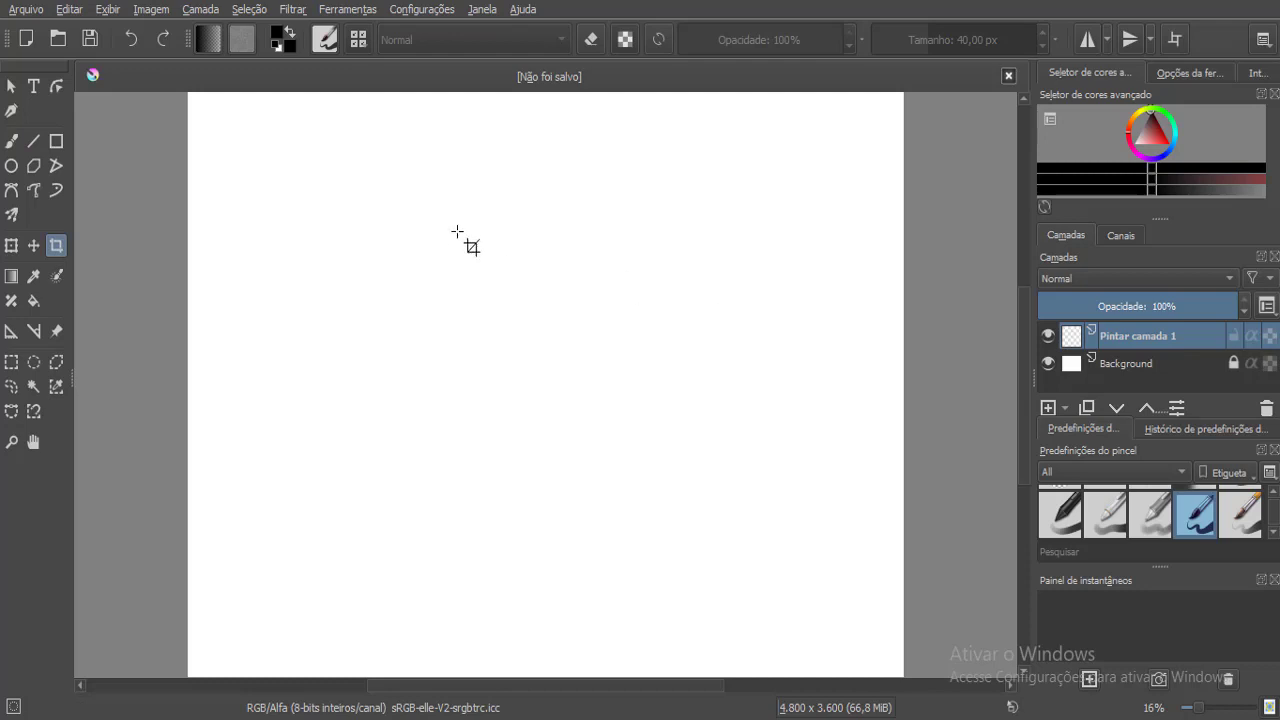
pyautogui.scroll(-2, 608, 294)
pyautogui.scroll(1, 428, 251)
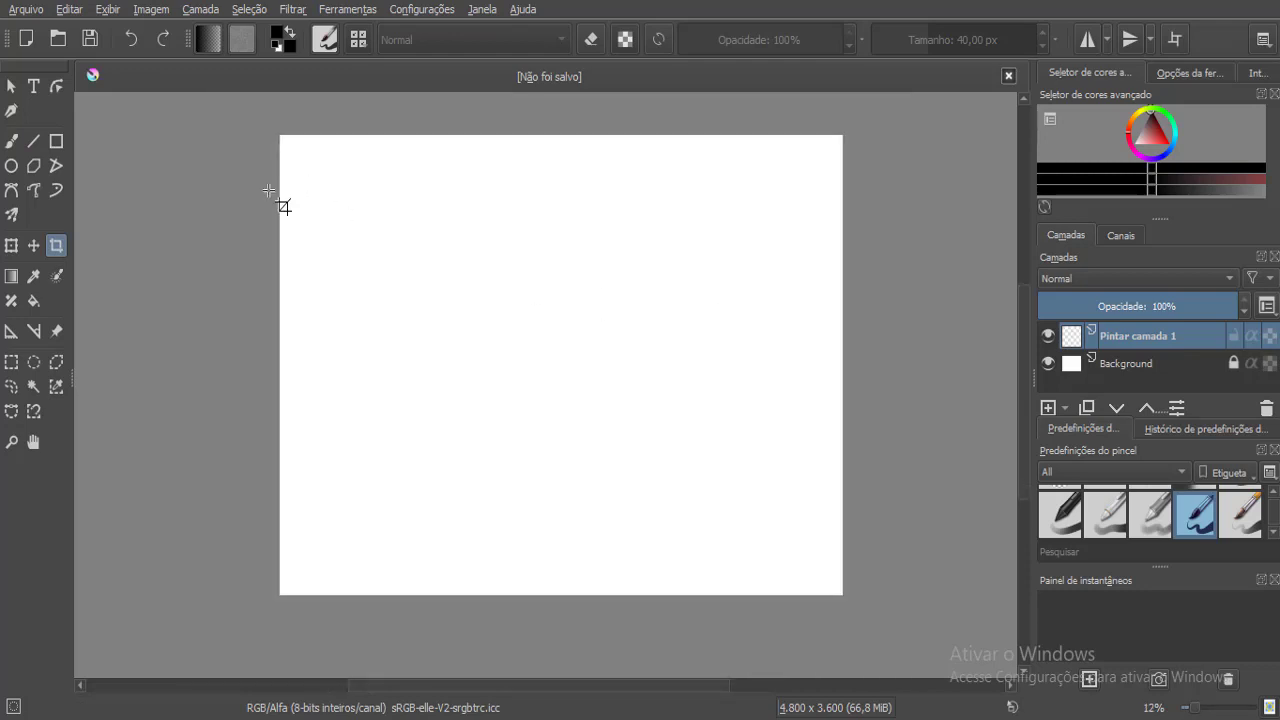
pyautogui.moveTo(268, 192); pyautogui.dragTo(986, 511)
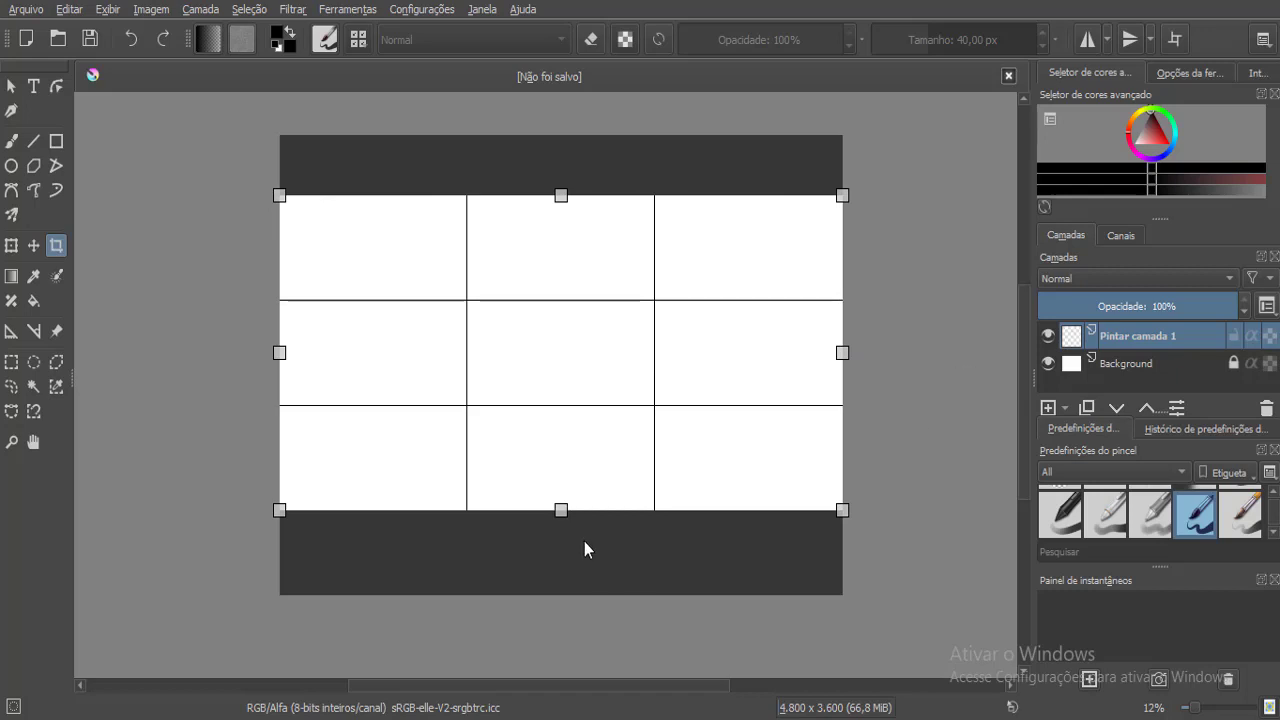
pyautogui.press('Return')
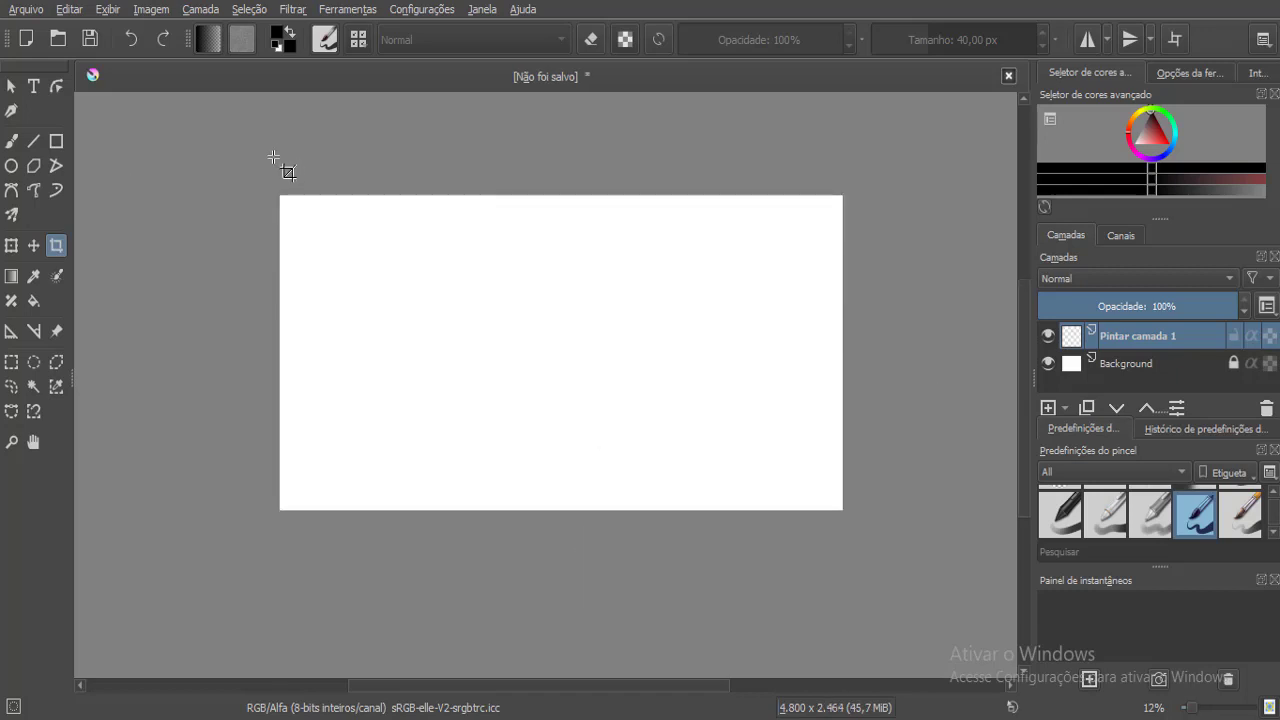
pyautogui.click(286, 190)
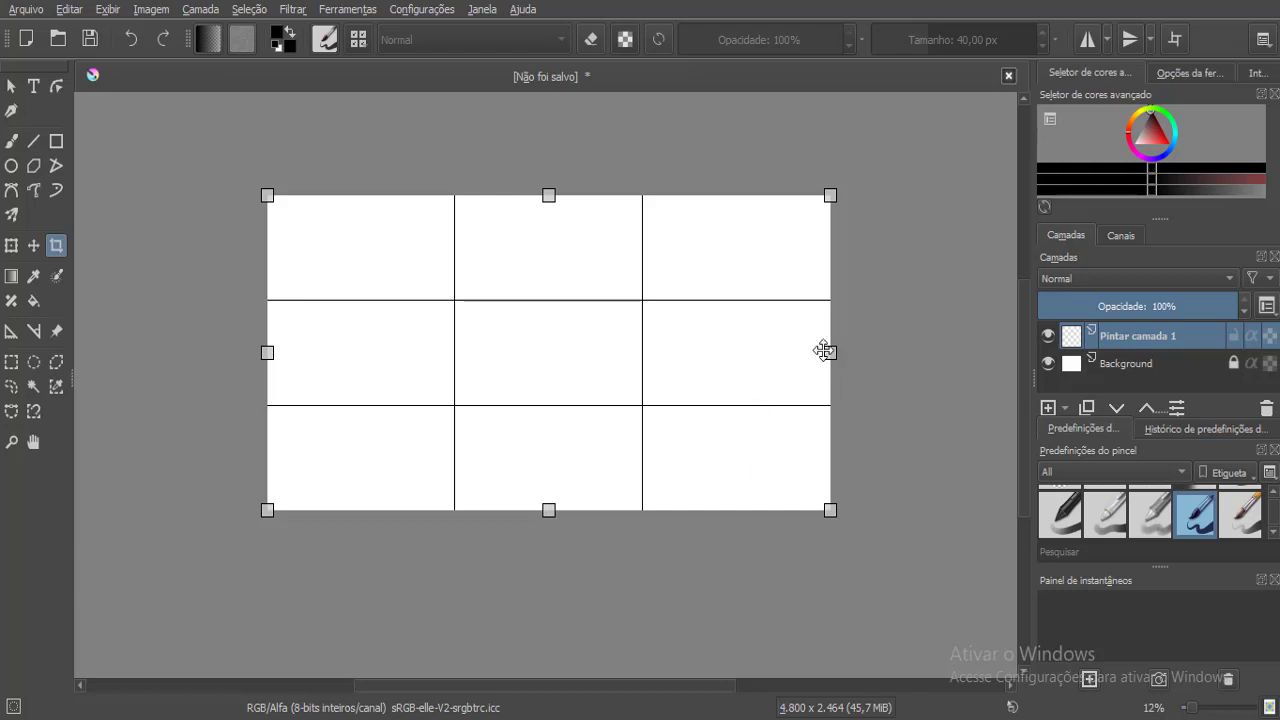
pyautogui.click(1013, 345)
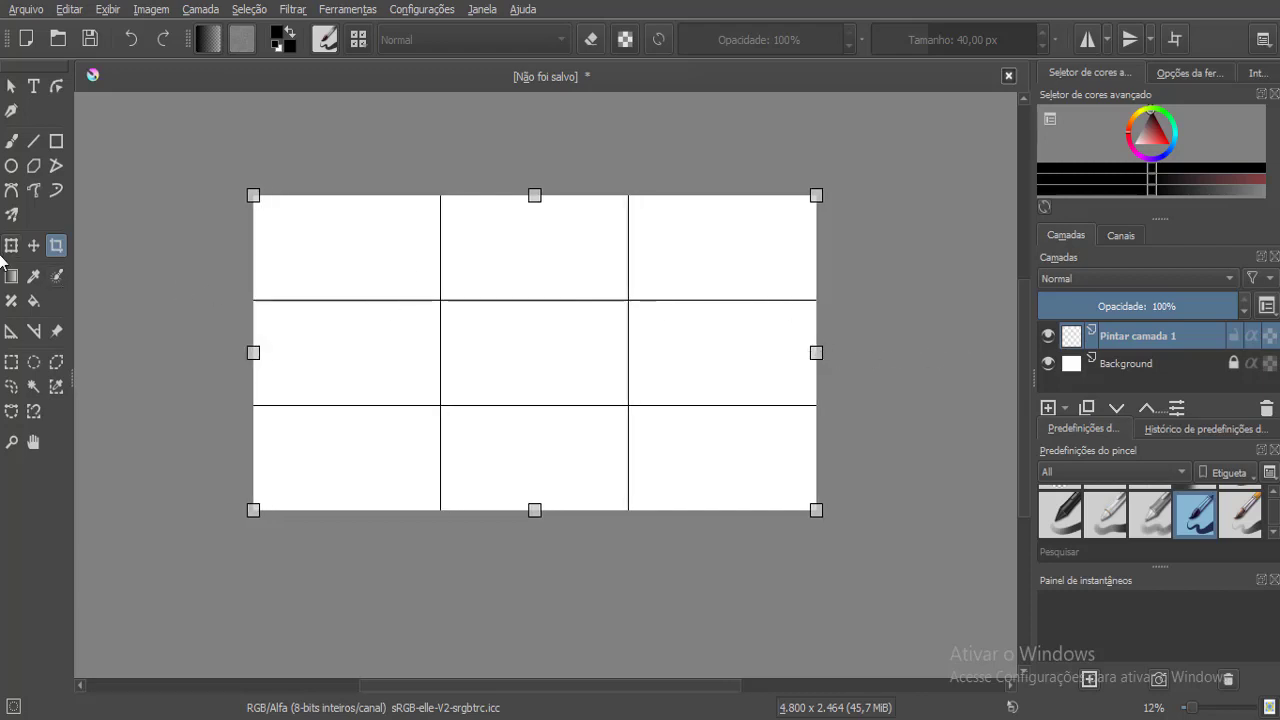
pyautogui.hotkey('ctrl', 't')
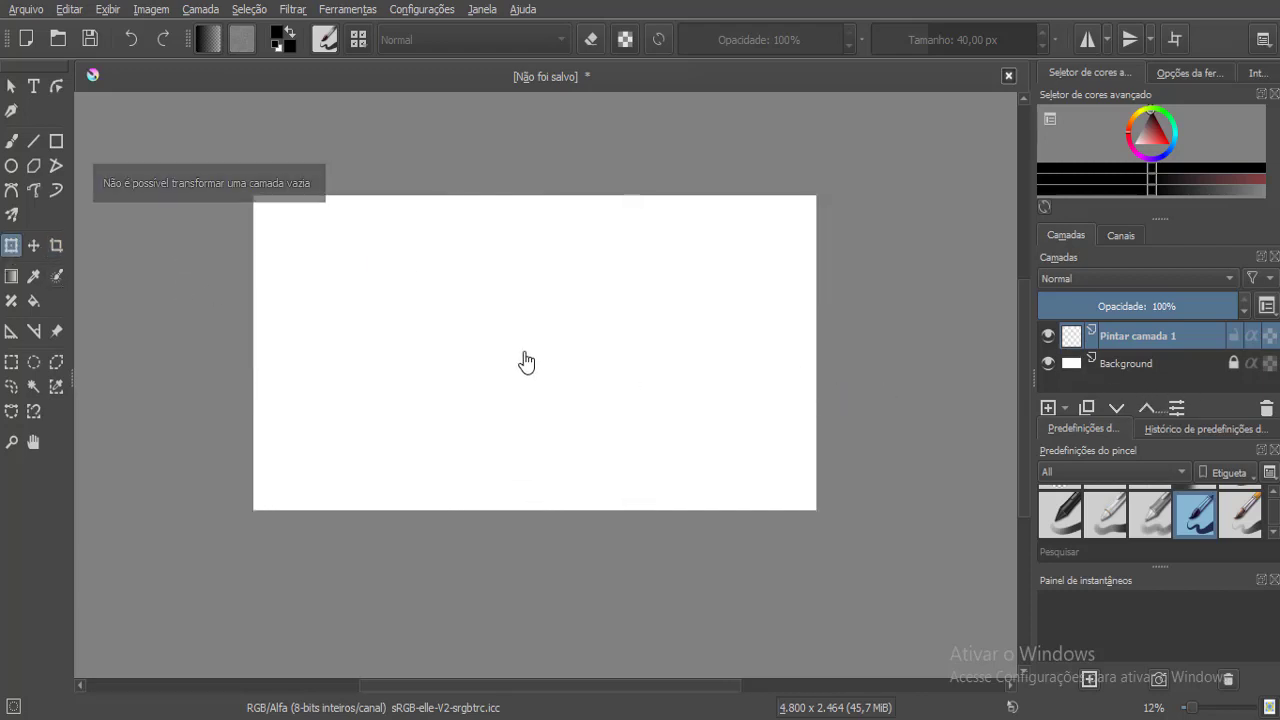
pyautogui.click(57, 245)
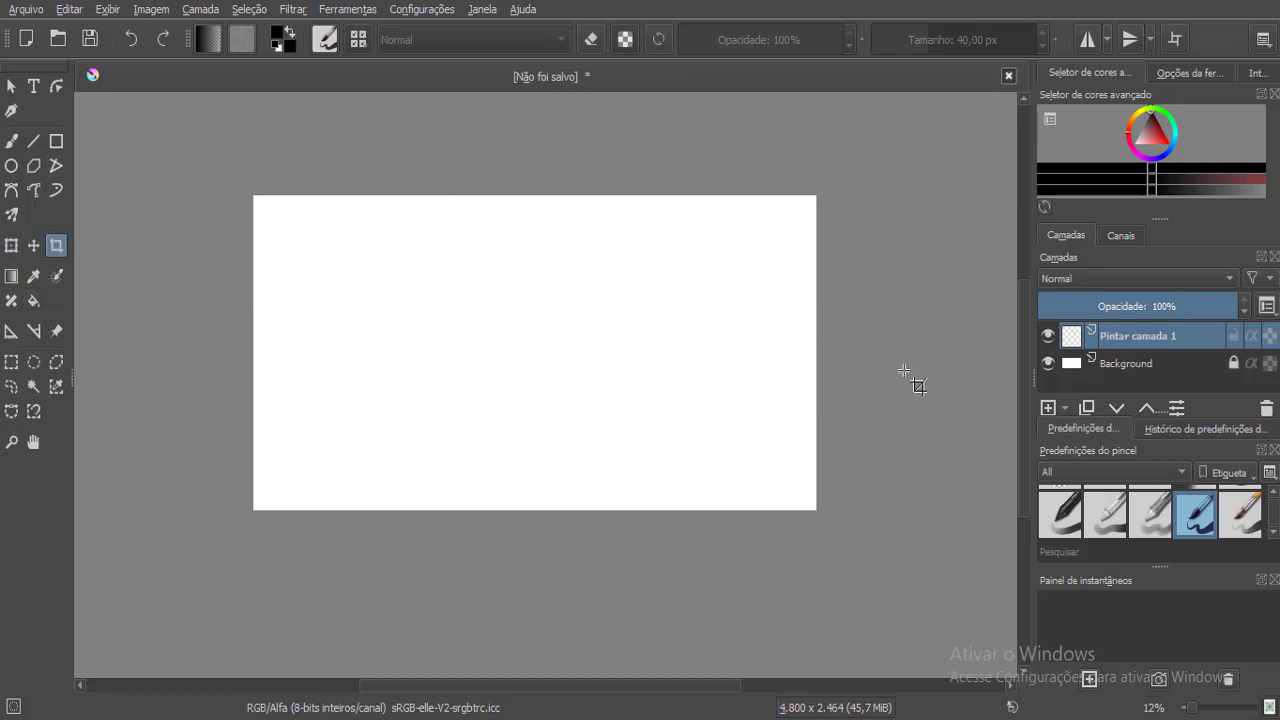
pyautogui.moveTo(788, 203); pyautogui.dragTo(785, 497)
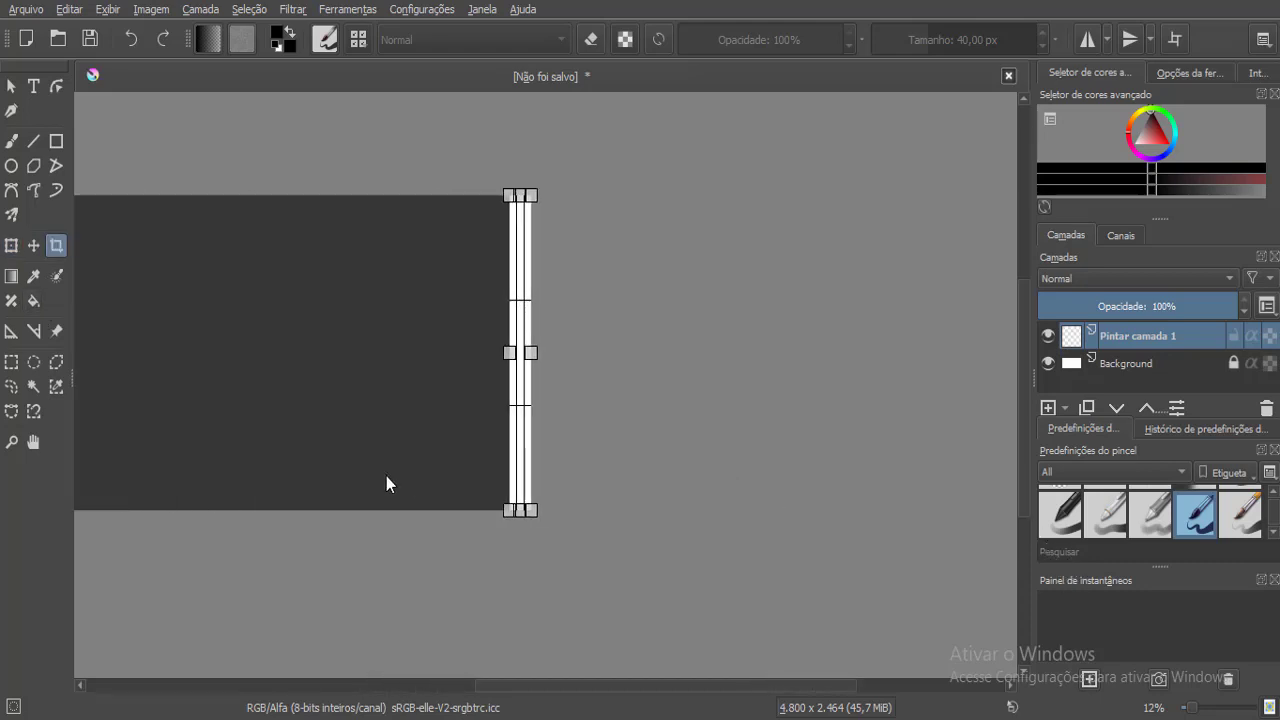
pyautogui.scroll(-1, 388, 485)
pyautogui.moveTo(389, 488); pyautogui.dragTo(668, 562)
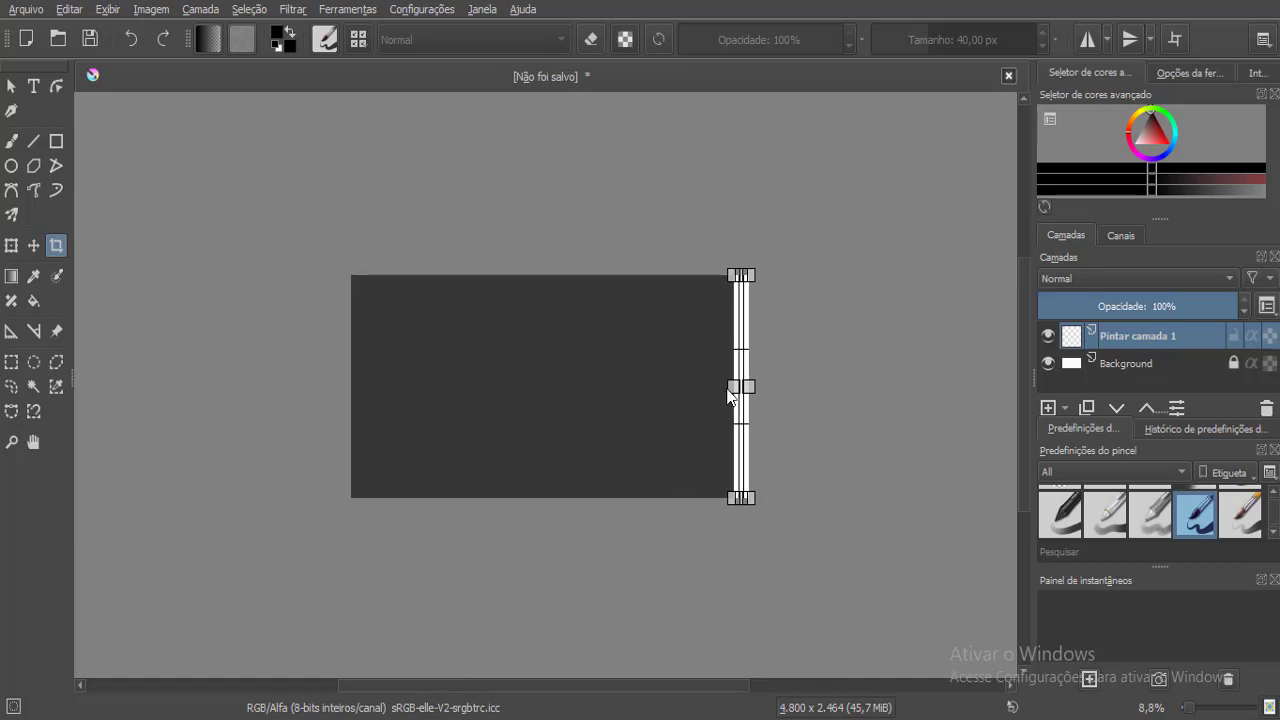
pyautogui.moveTo(737, 383); pyautogui.dragTo(214, 386)
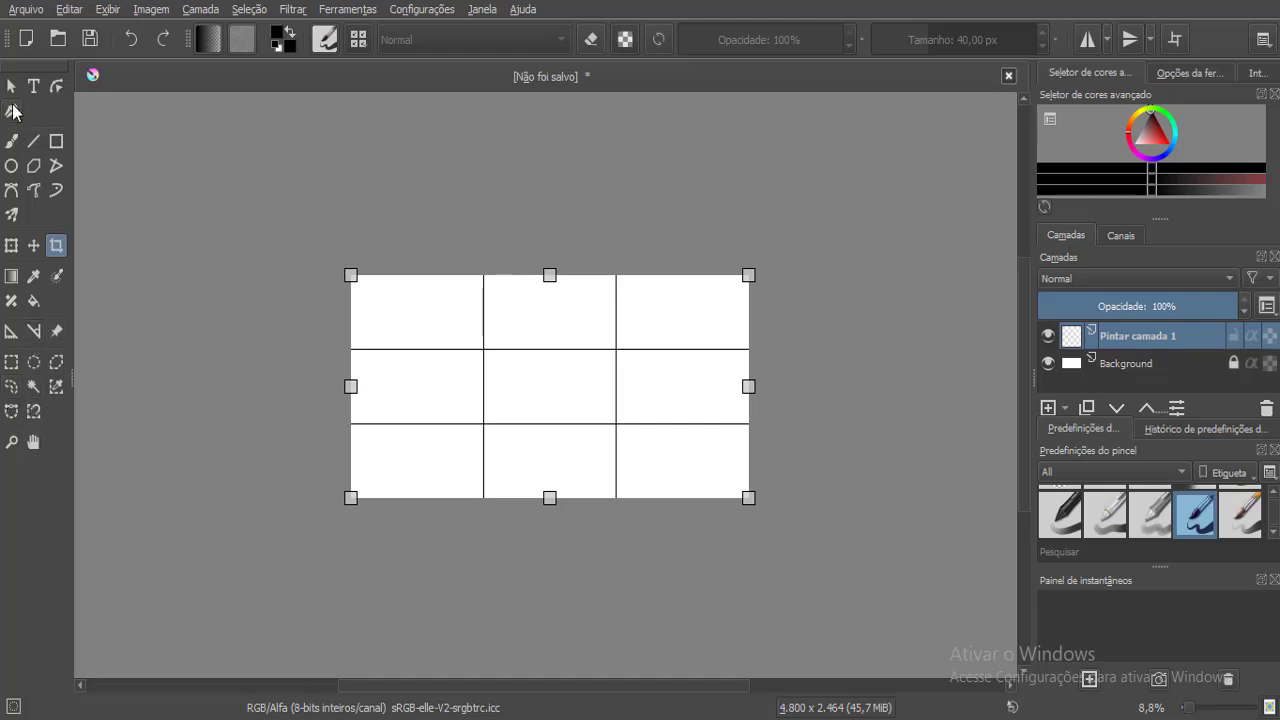
pyautogui.click(11, 141)
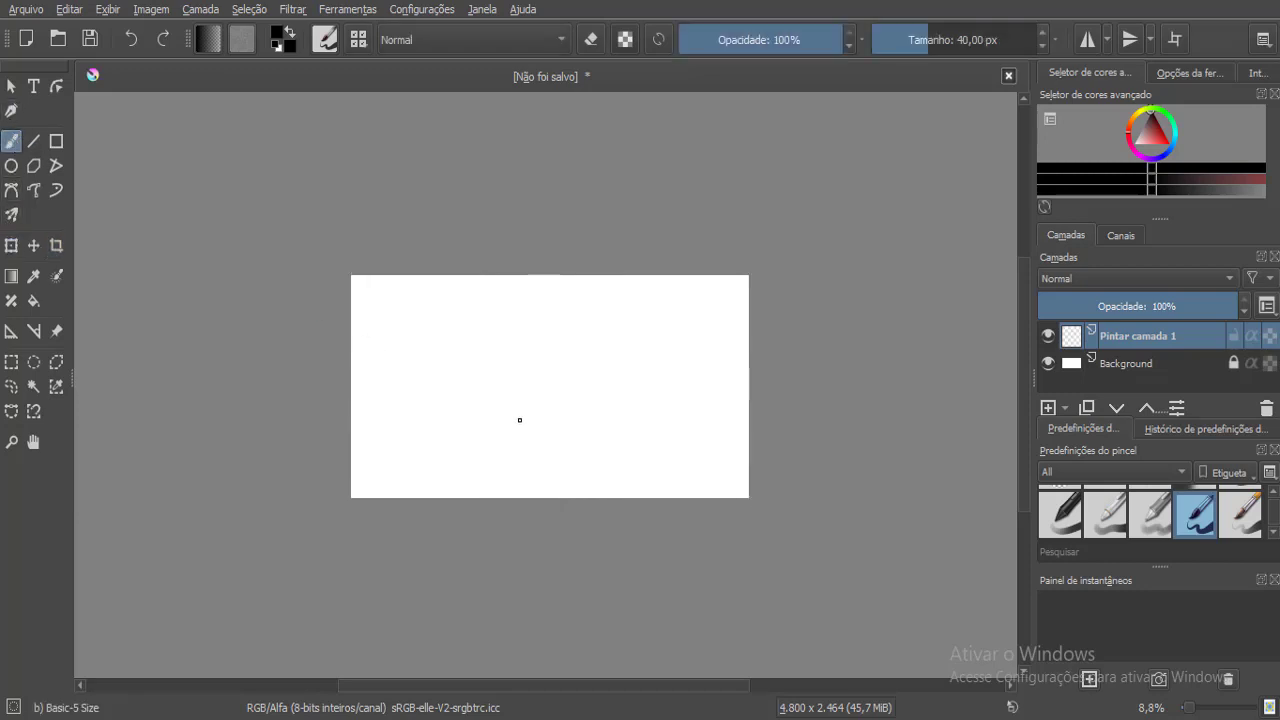
# Fill the upper part of the paint layer with a vertical blue gradient that fades out toward the lower third of the canvas.
pyautogui.scroll(2, 528, 421)
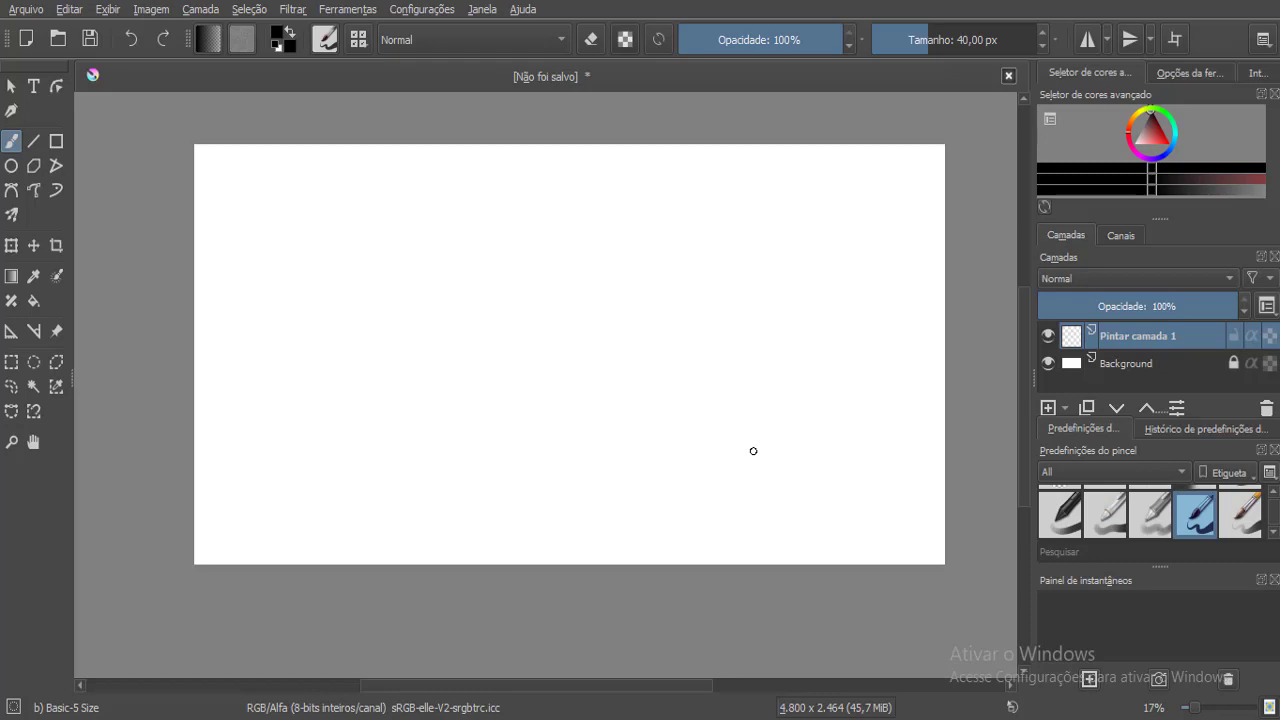
pyautogui.click(11, 276)
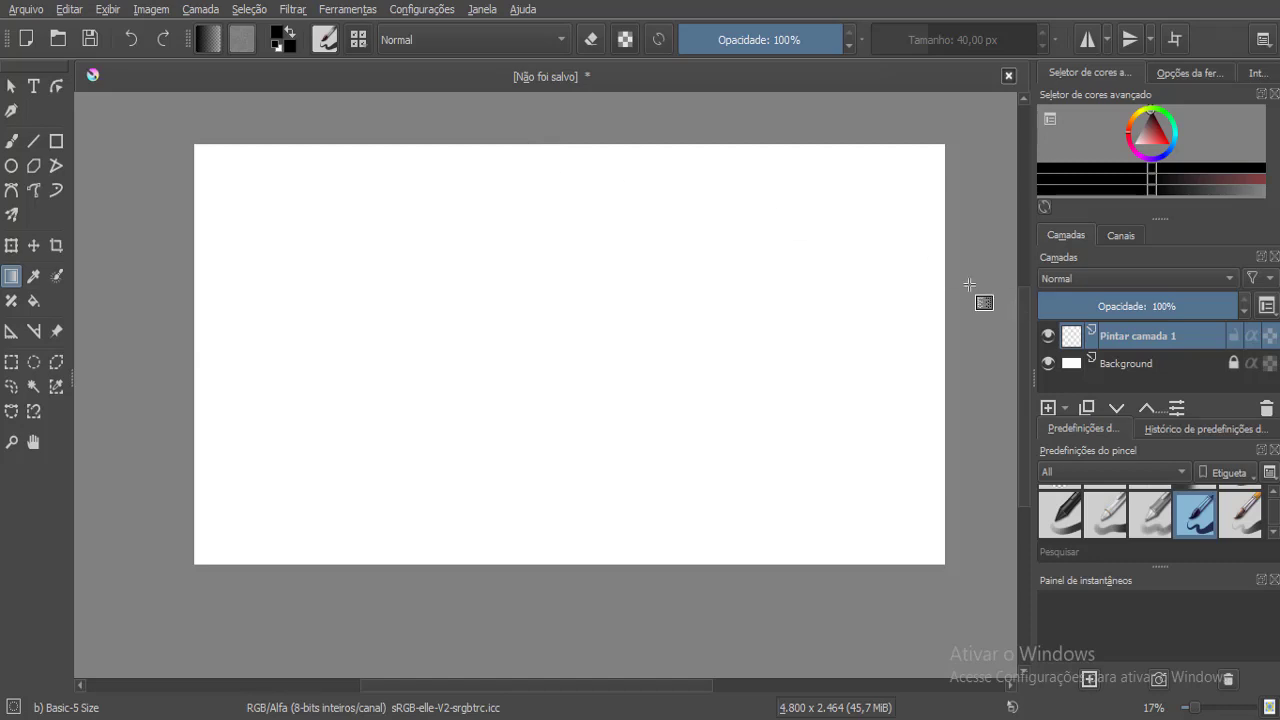
pyautogui.click(1165, 139)
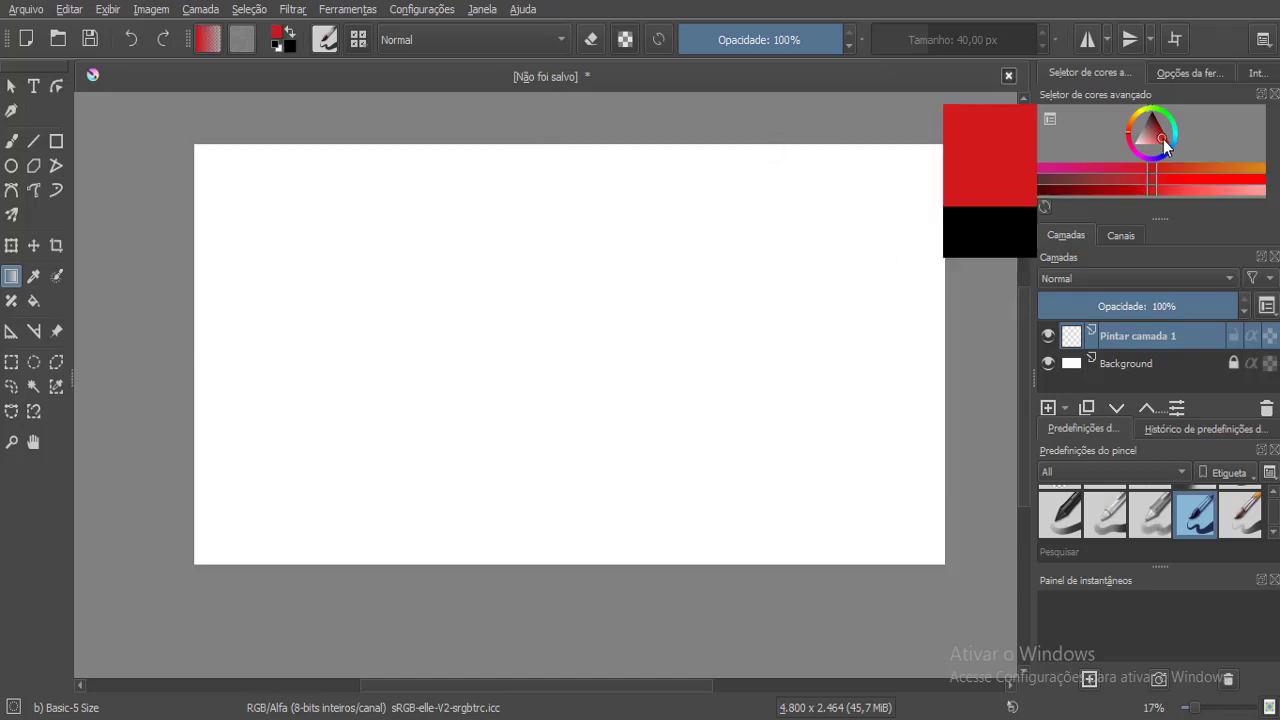
pyautogui.click(1176, 141)
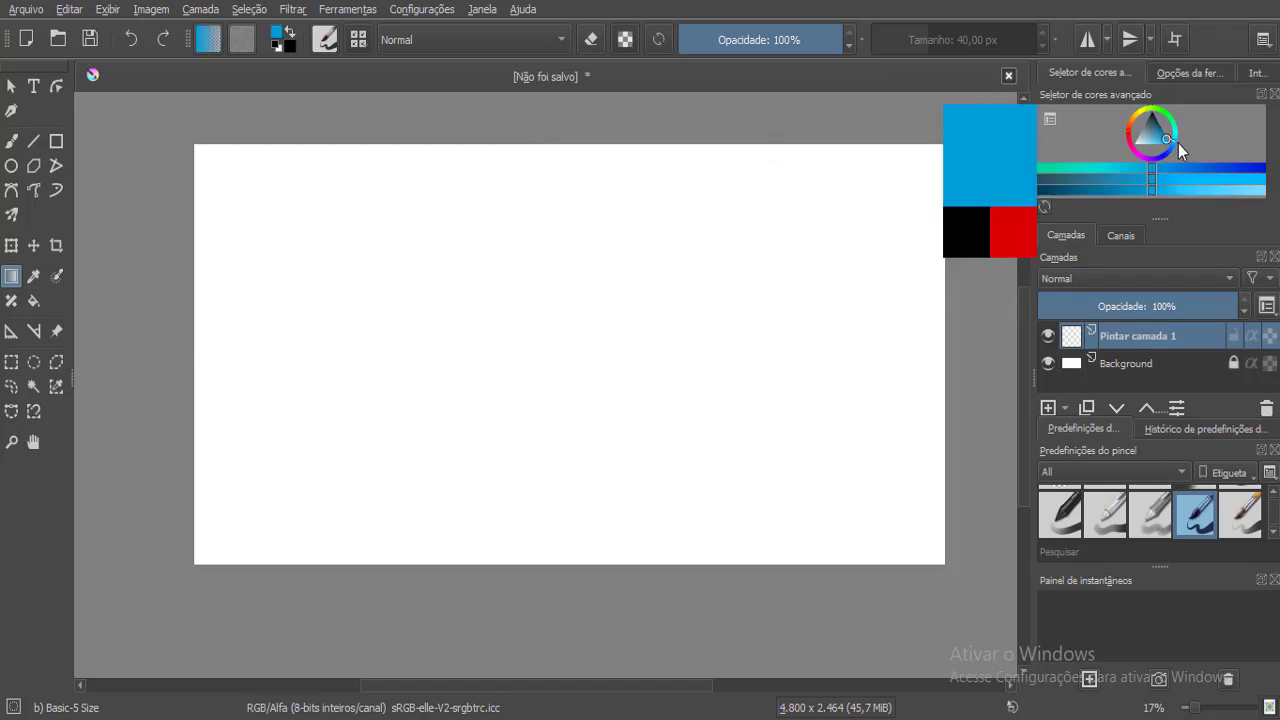
pyautogui.click(1188, 168)
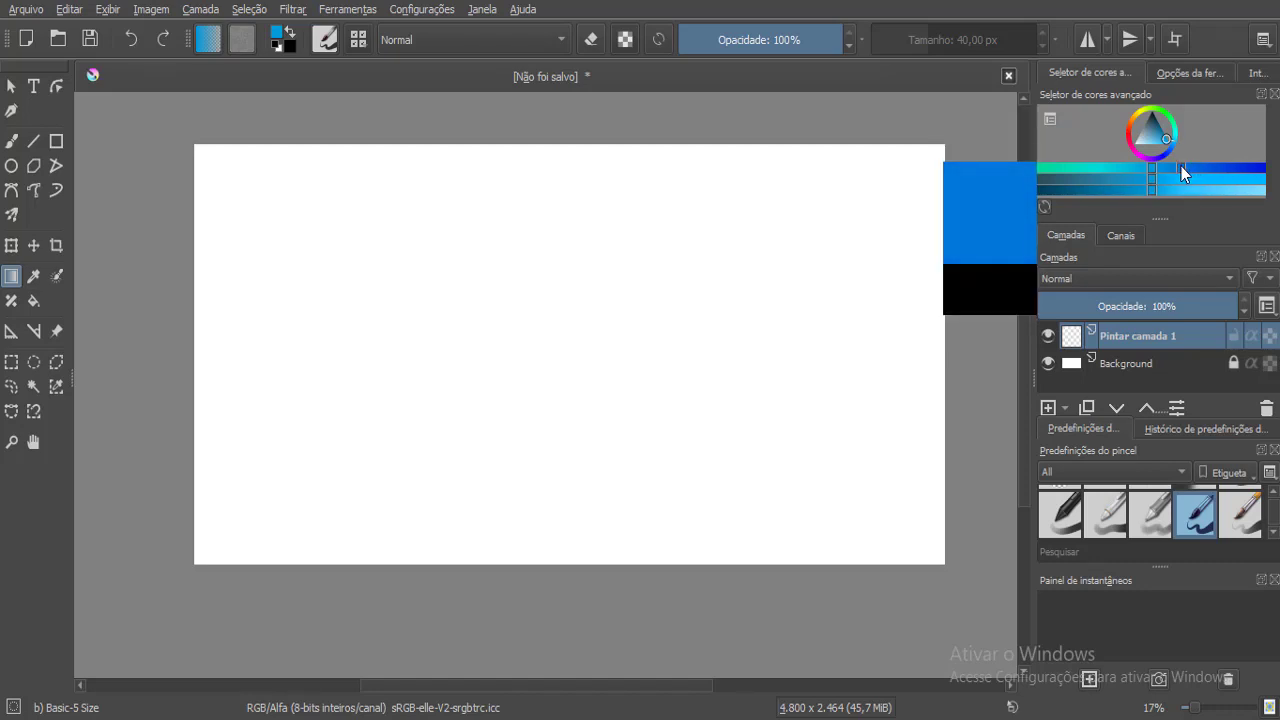
pyautogui.click(1262, 72)
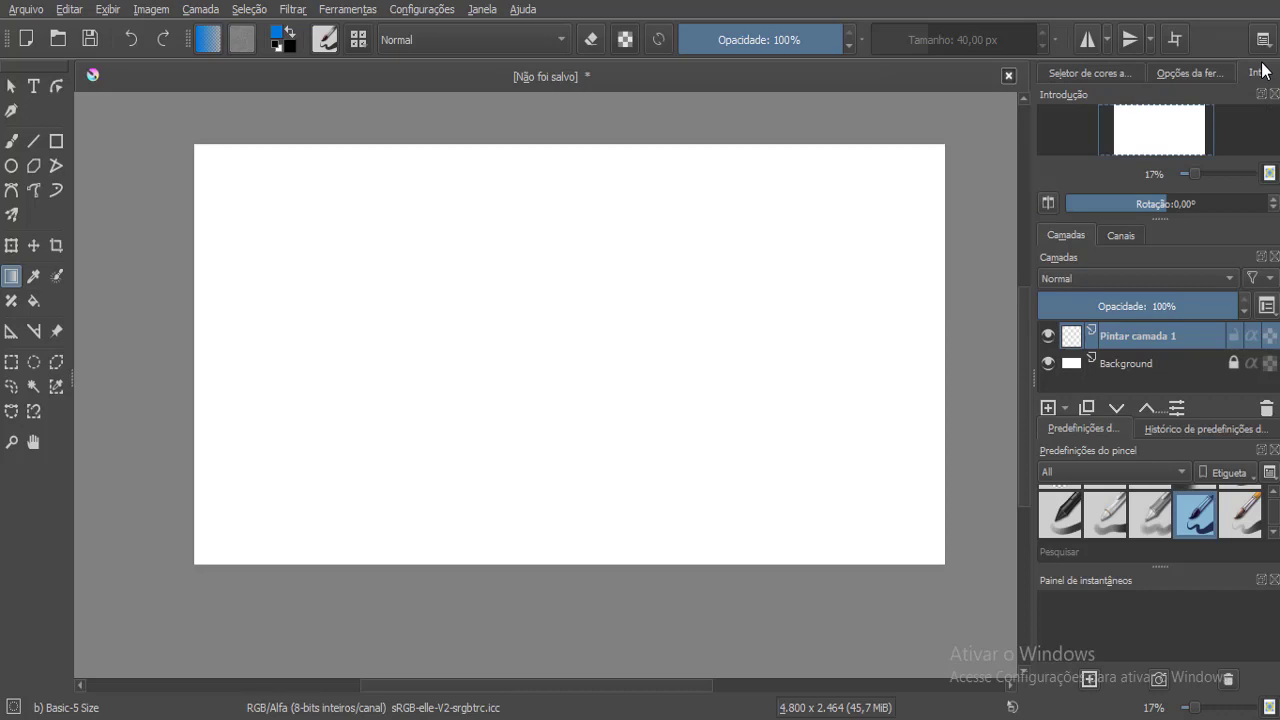
pyautogui.click(1109, 73)
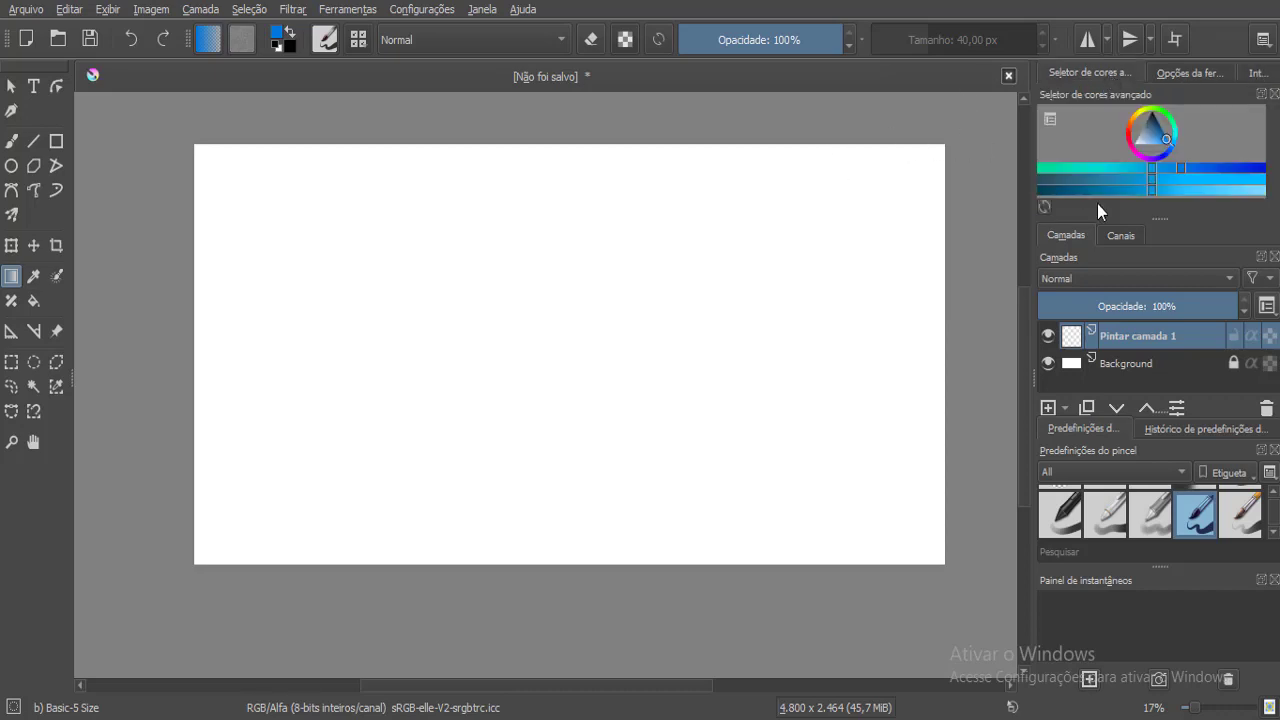
pyautogui.moveTo(1160, 218); pyautogui.dragTo(1156, 270)
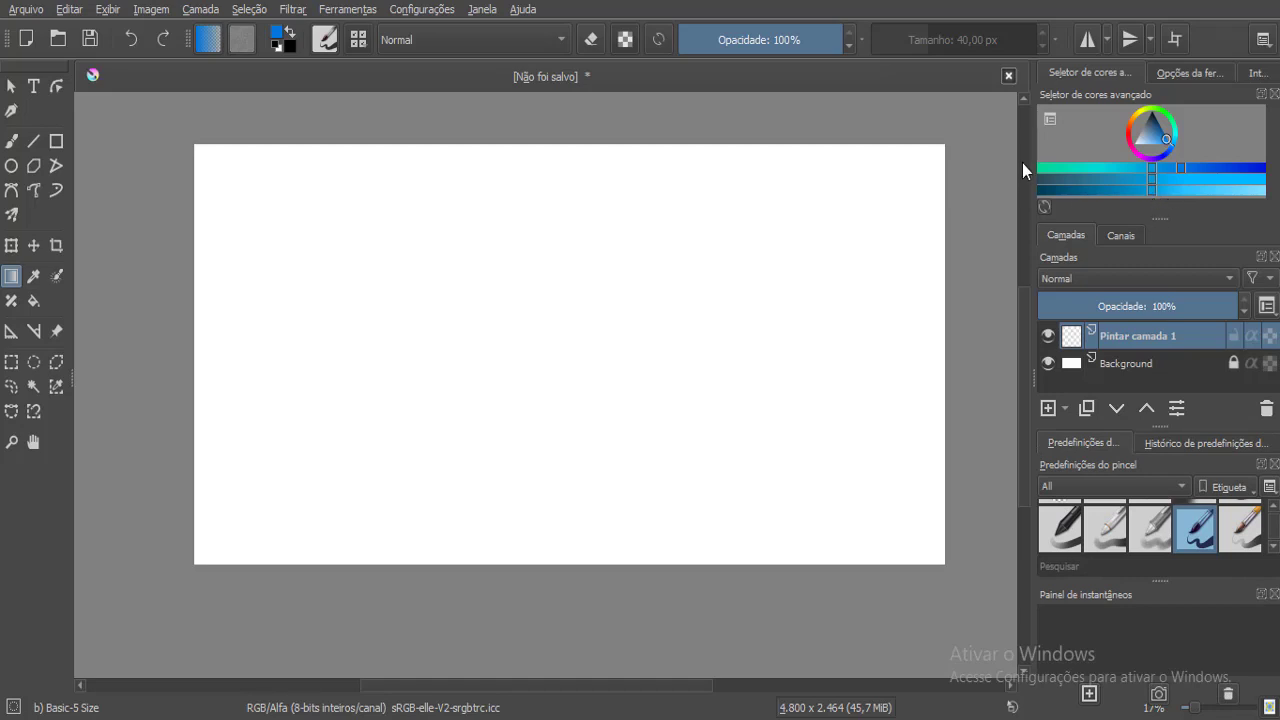
pyautogui.click(1044, 207)
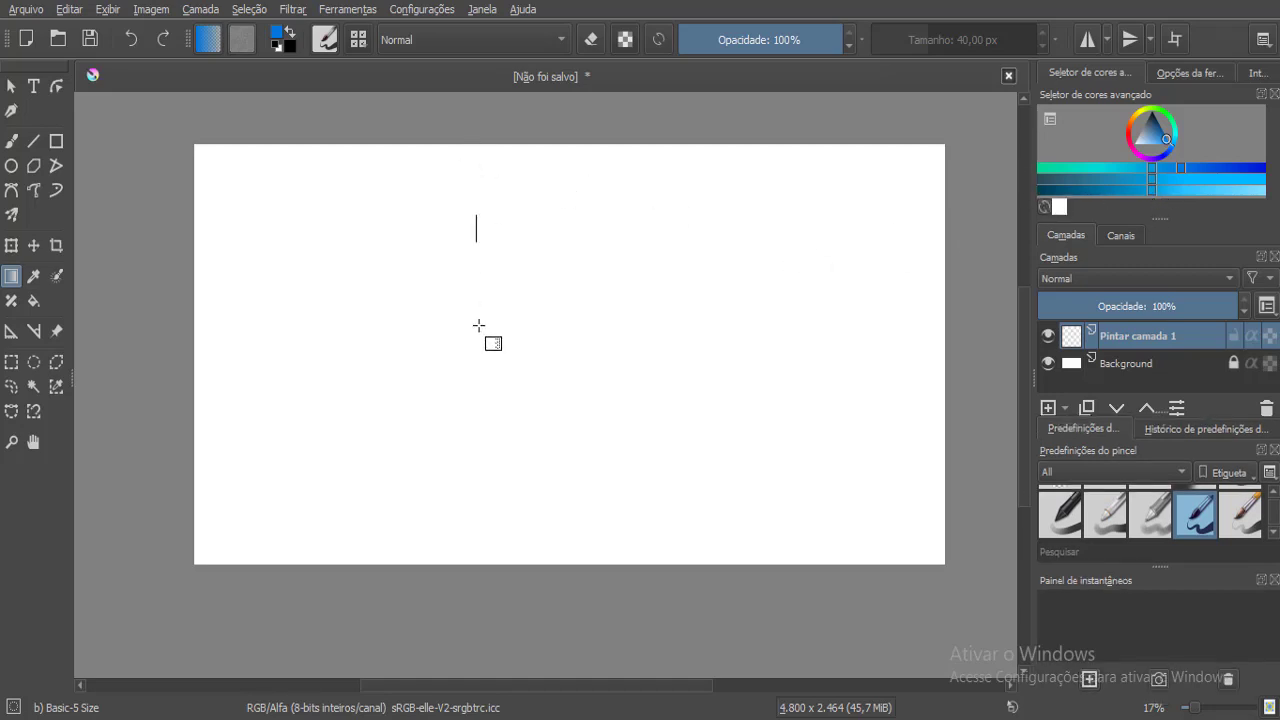
pyautogui.moveTo(478, 325); pyautogui.dragTo(488, 416)
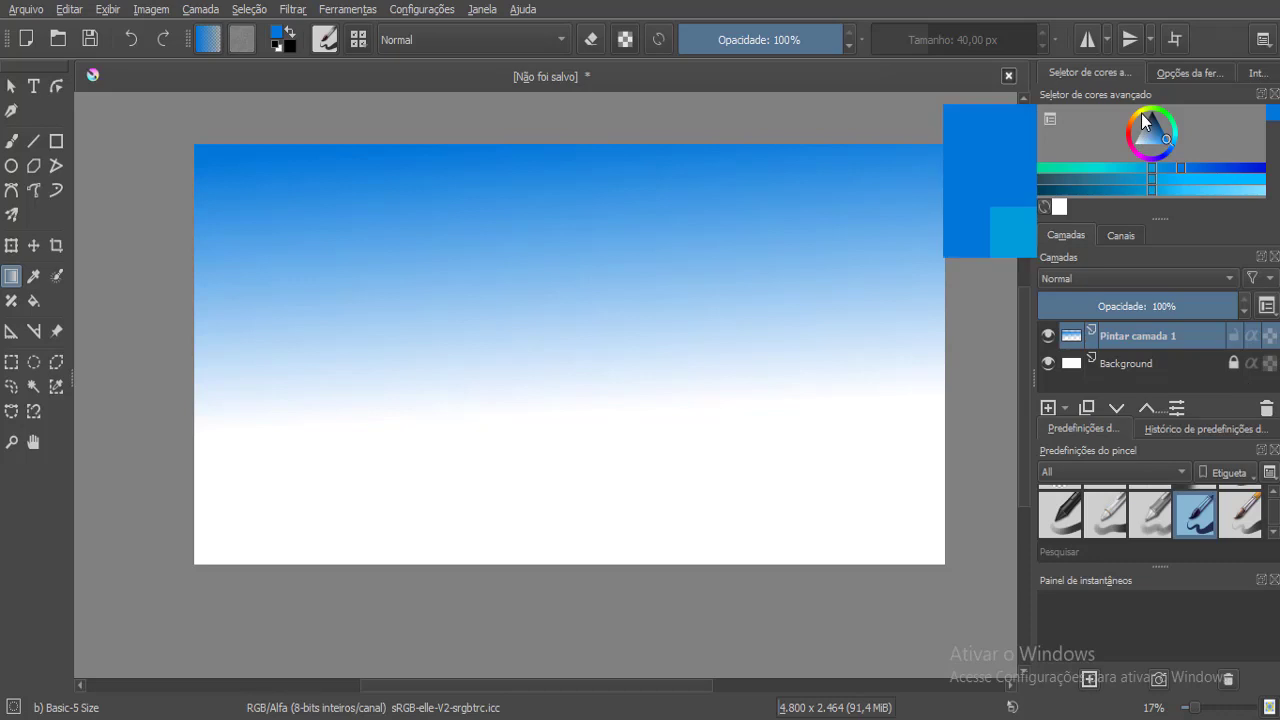
# Add a light orange-yellow gradient from the bottom of the canvas upward, fading into the blue near mid-height.
pyautogui.click(1140, 110)
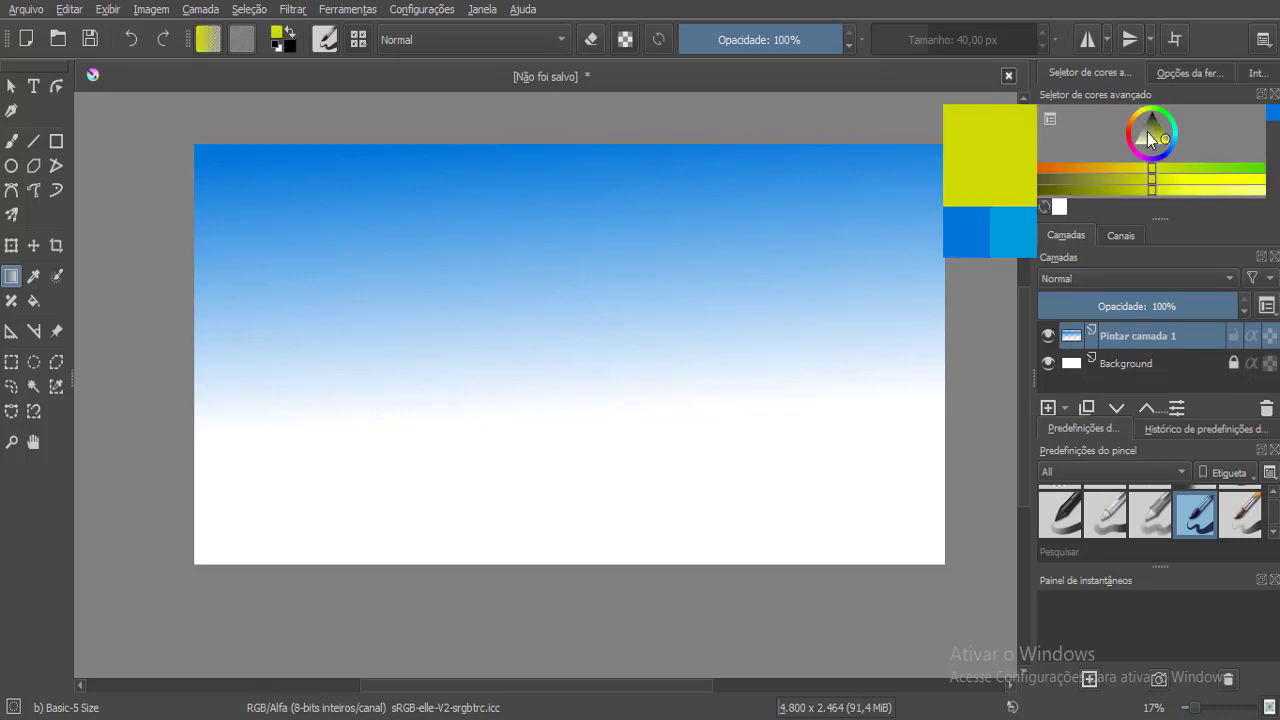
pyautogui.moveTo(1140, 113); pyautogui.dragTo(1134, 120)
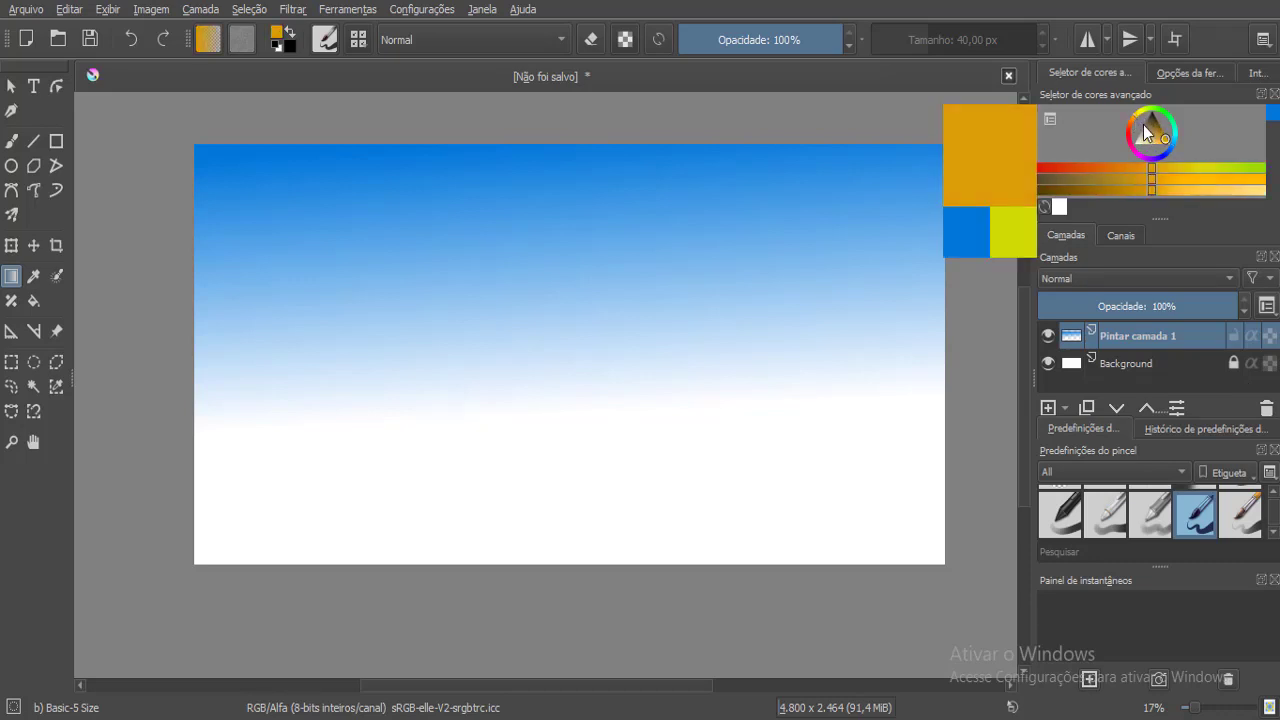
pyautogui.moveTo(1109, 170); pyautogui.dragTo(1134, 176)
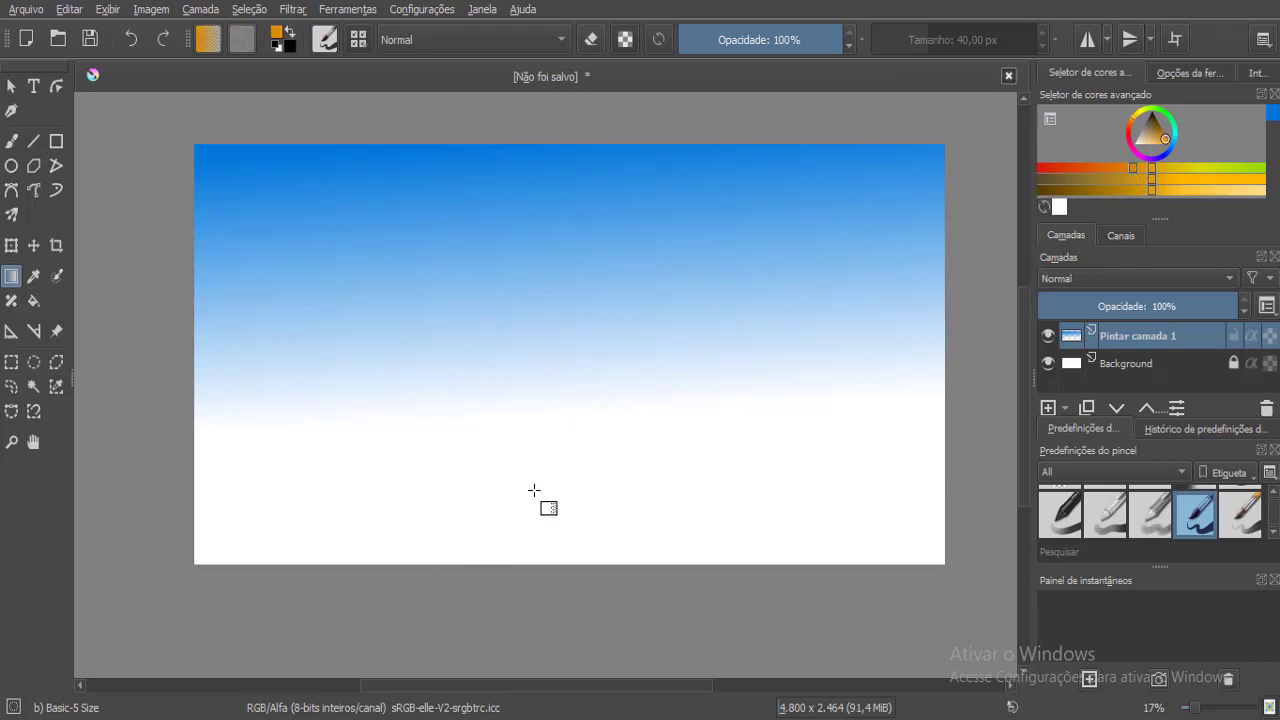
pyautogui.moveTo(532, 398); pyautogui.dragTo(532, 373)
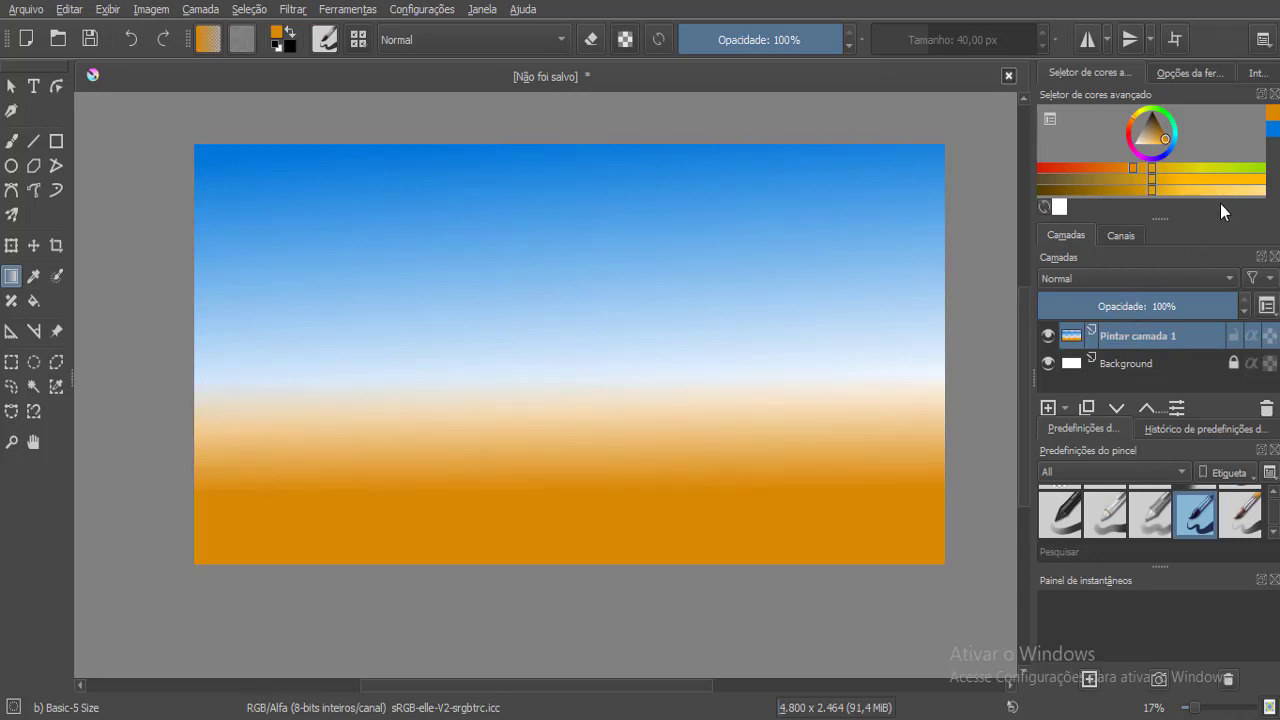
pyautogui.hotkey('ctrl', 'z')
pyautogui.moveTo(1234, 190); pyautogui.dragTo(1234, 190)
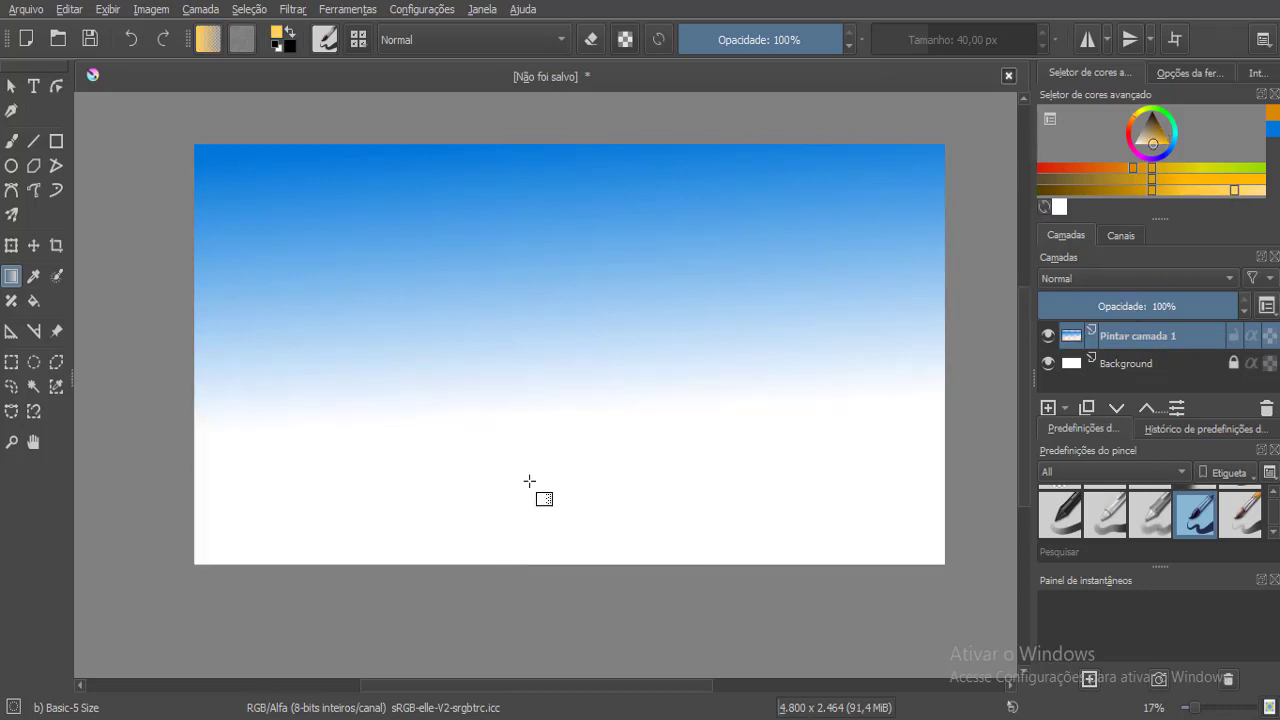
pyautogui.moveTo(530, 478); pyautogui.dragTo(526, 348)
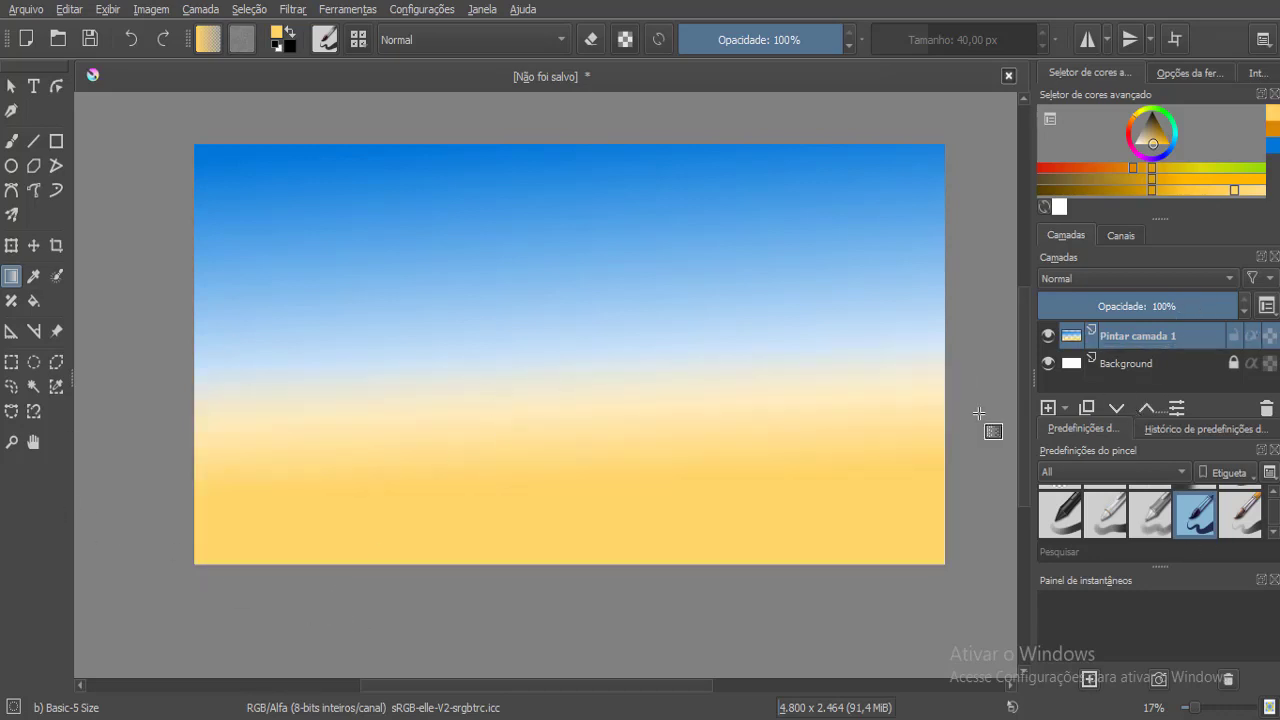
# Add a new paint layer and make a nearly circular elliptical selection in the left part of the canvas.
pyautogui.click(1046, 407)
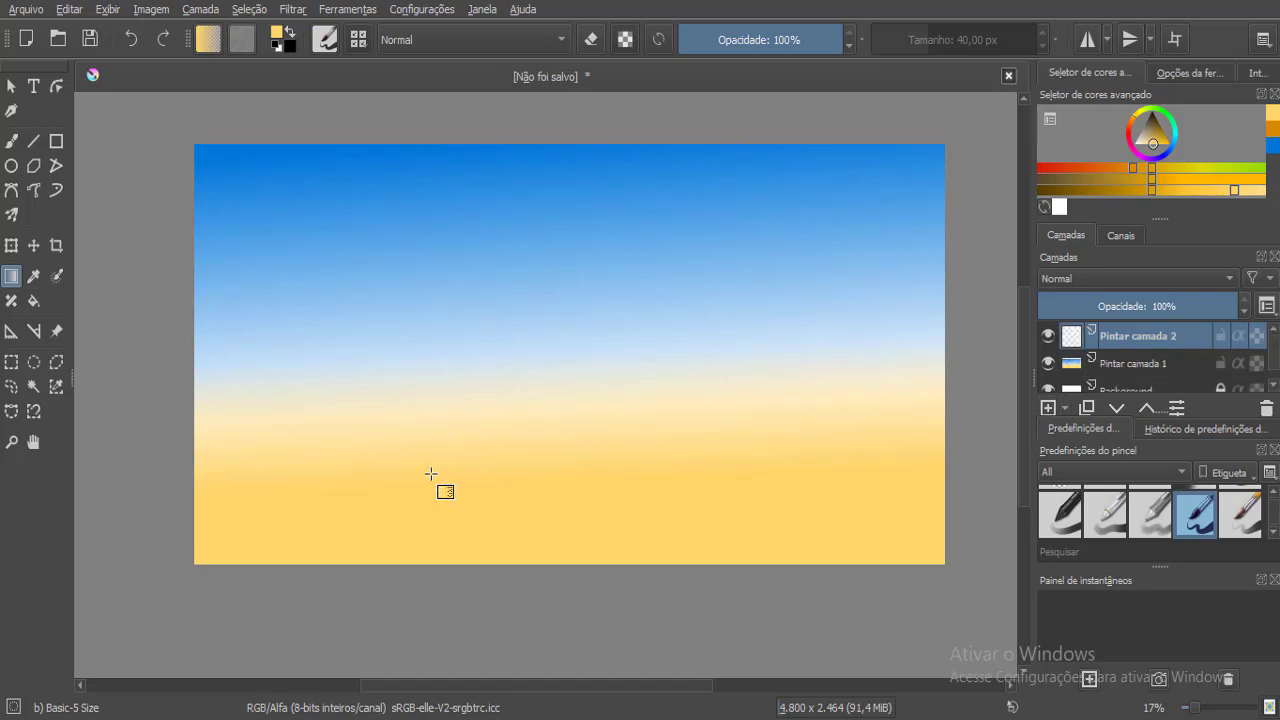
pyautogui.click(38, 362)
pyautogui.moveTo(298, 270); pyautogui.dragTo(455, 463)
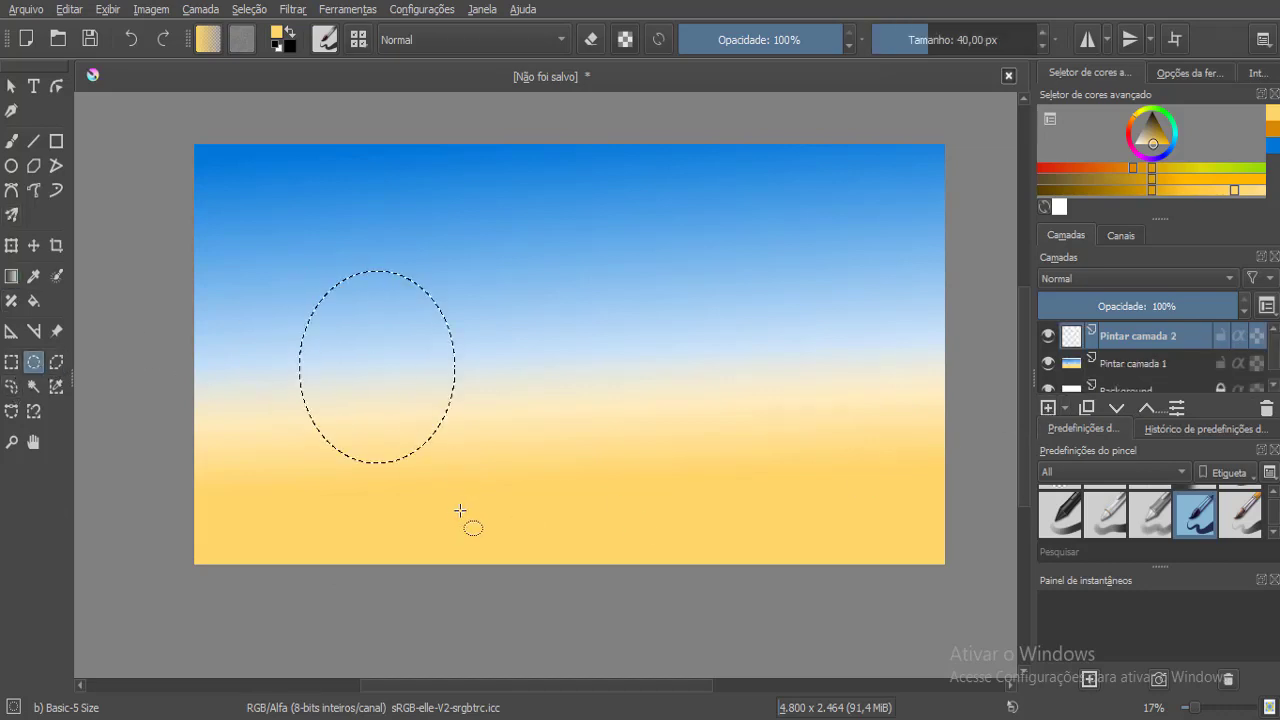
pyautogui.click(460, 511)
pyautogui.moveTo(234, 255); pyautogui.dragTo(383, 423)
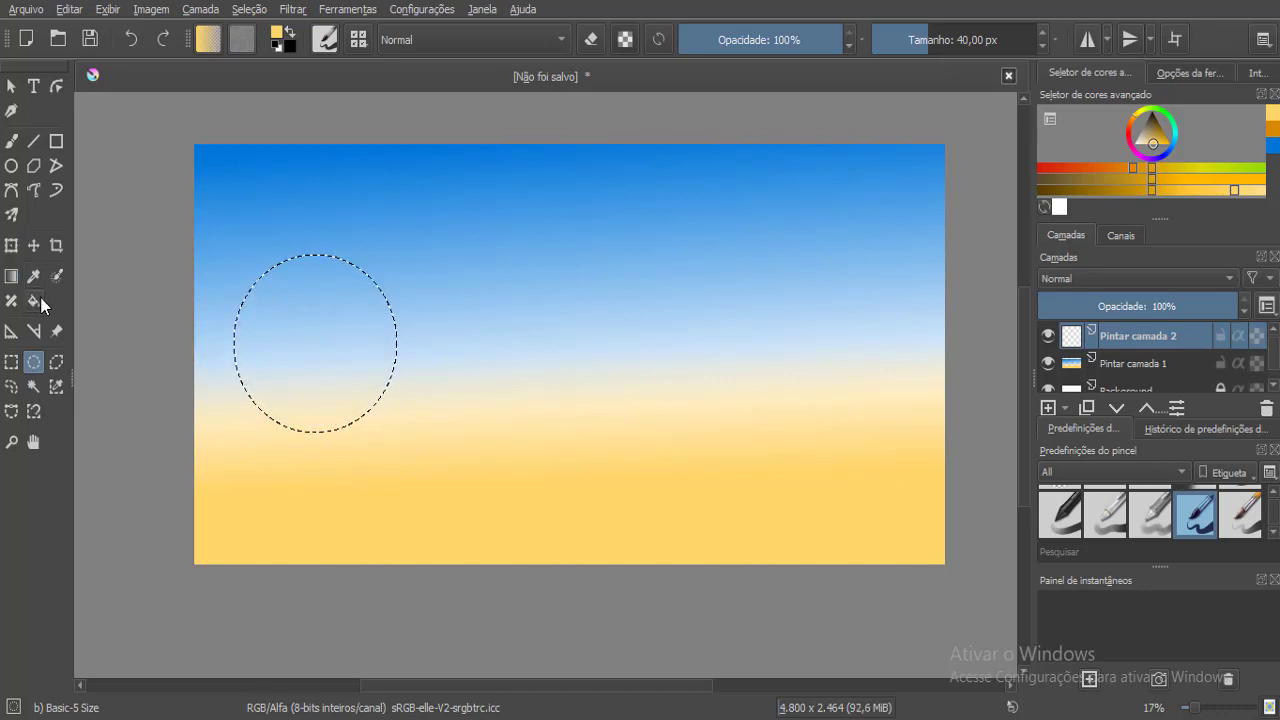
# Fill the elliptical selection on the new layer with a saturated orange-yellow.
pyautogui.click(12, 142)
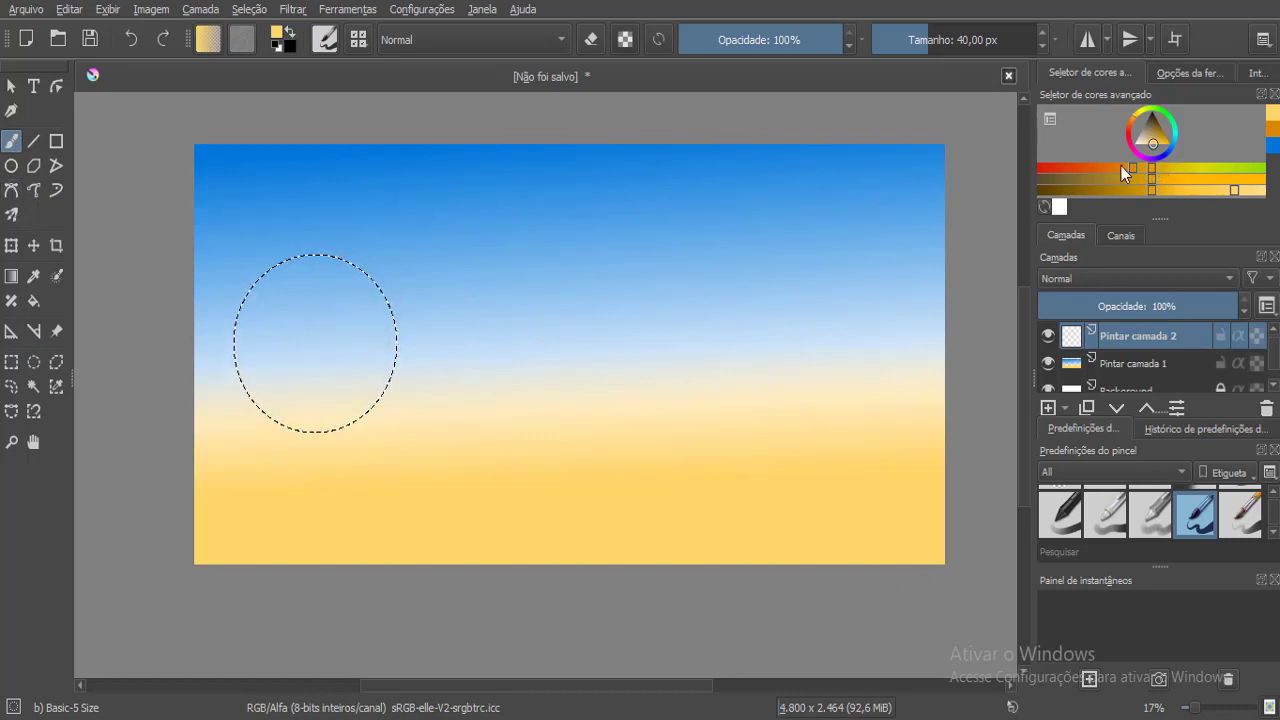
pyautogui.click(1228, 180)
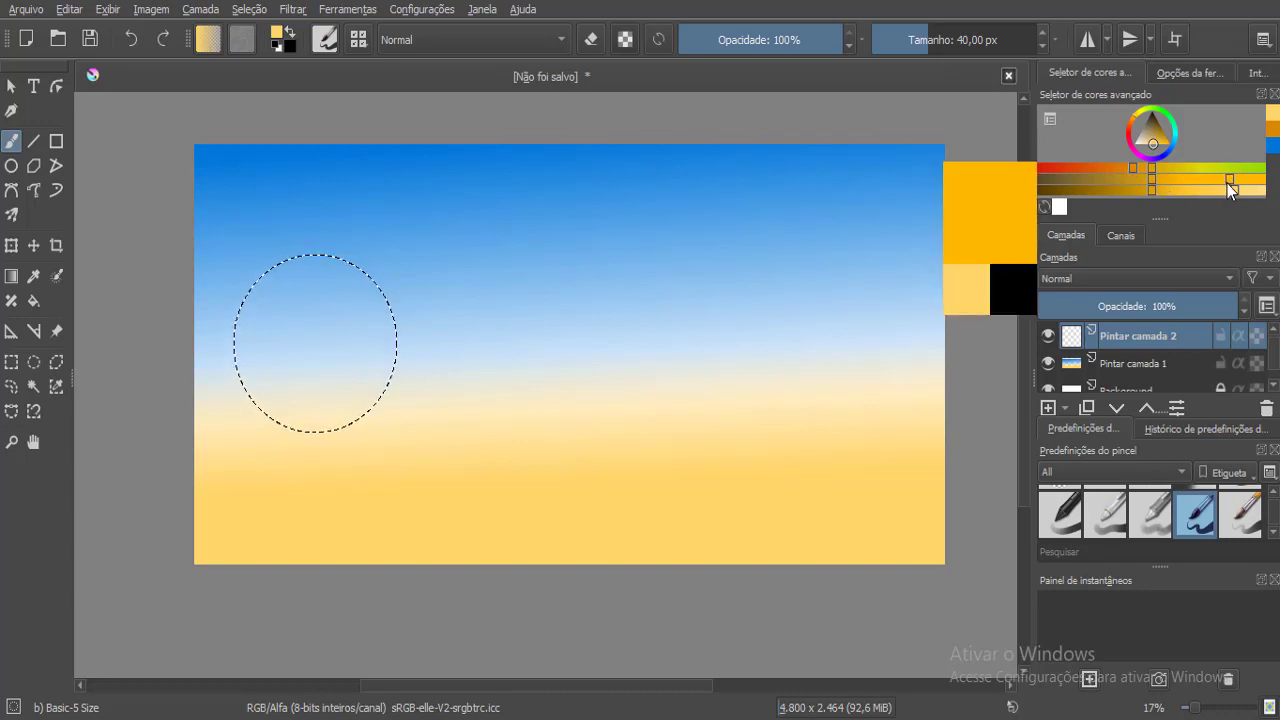
pyautogui.click(1233, 190)
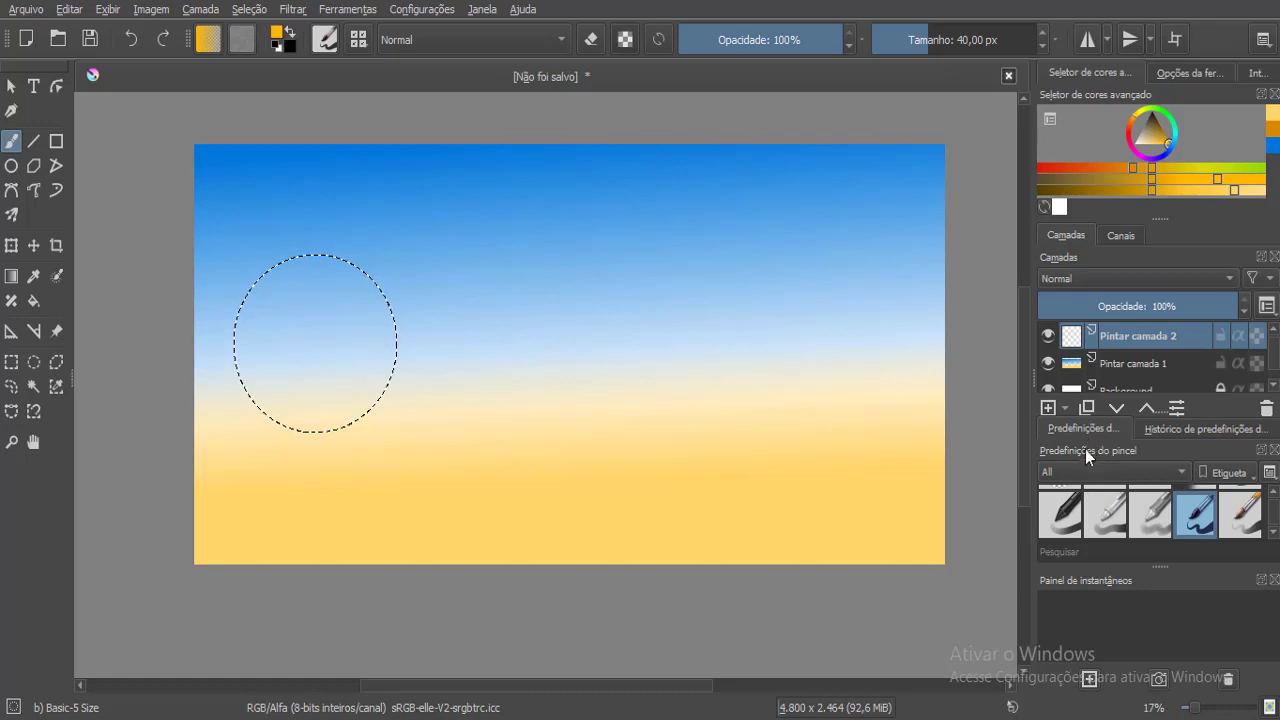
pyautogui.click(34, 302)
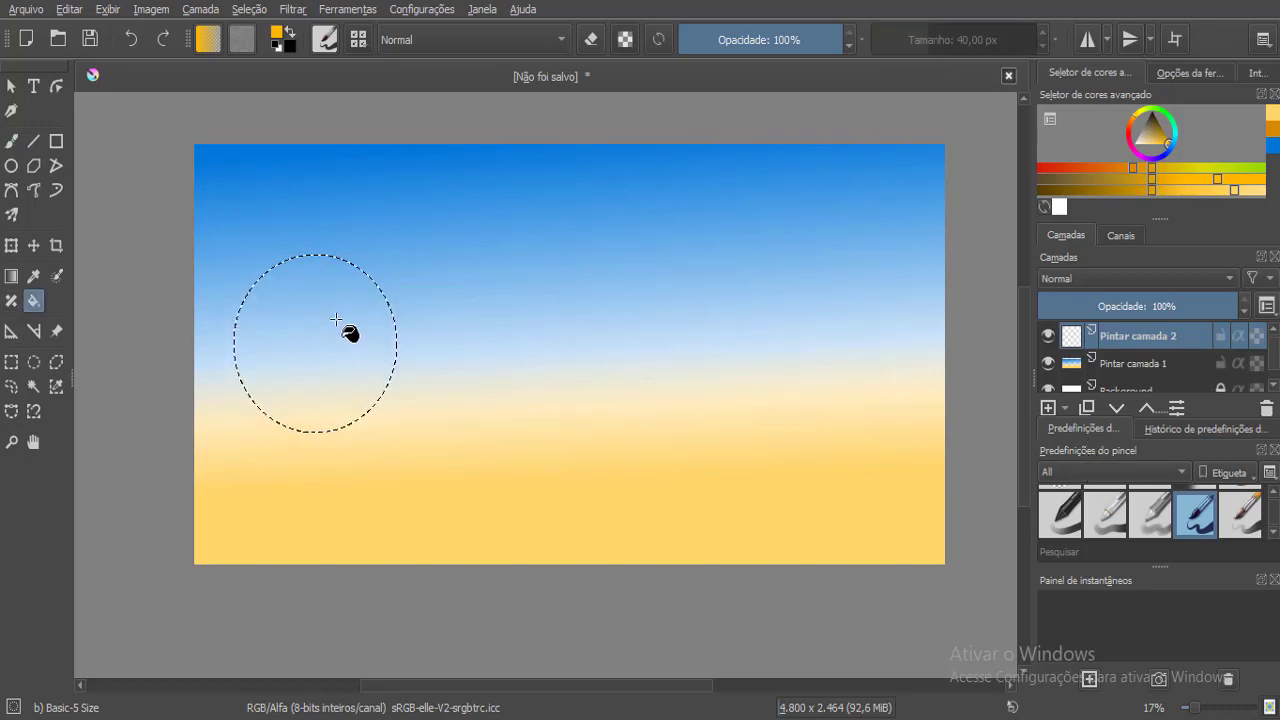
pyautogui.click(310, 362)
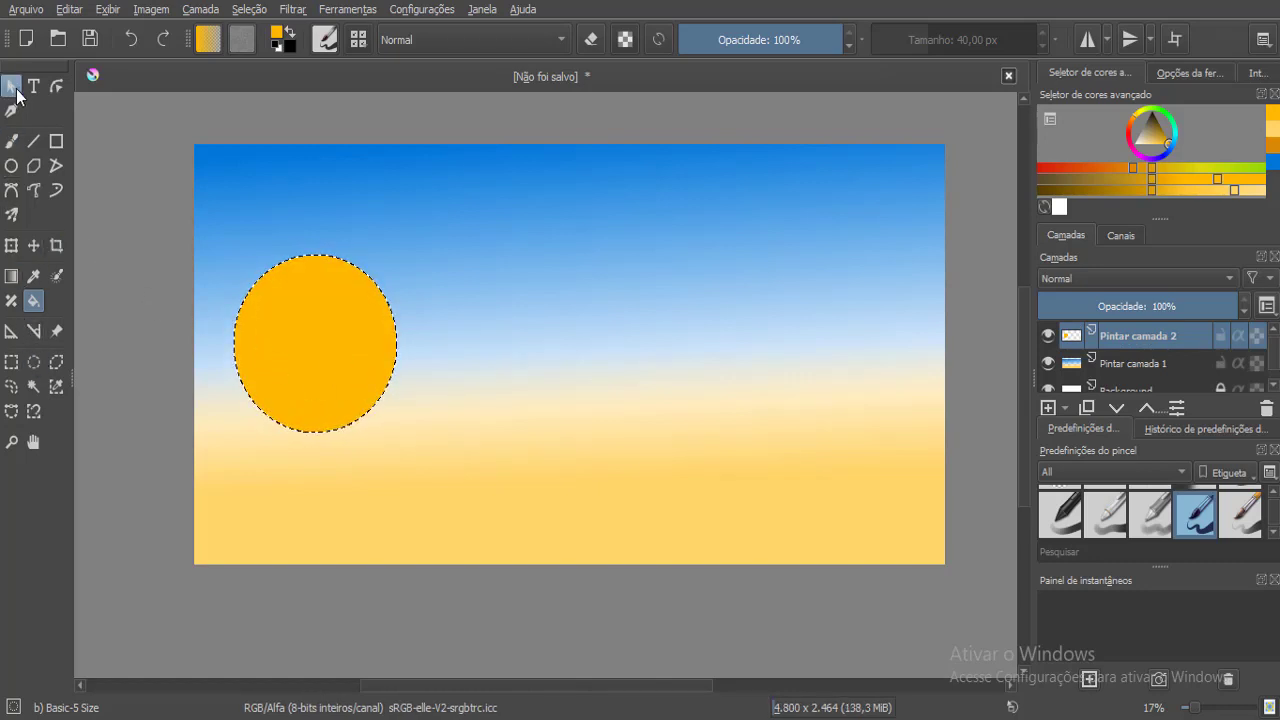
pyautogui.click(12, 87)
pyautogui.click(470, 350)
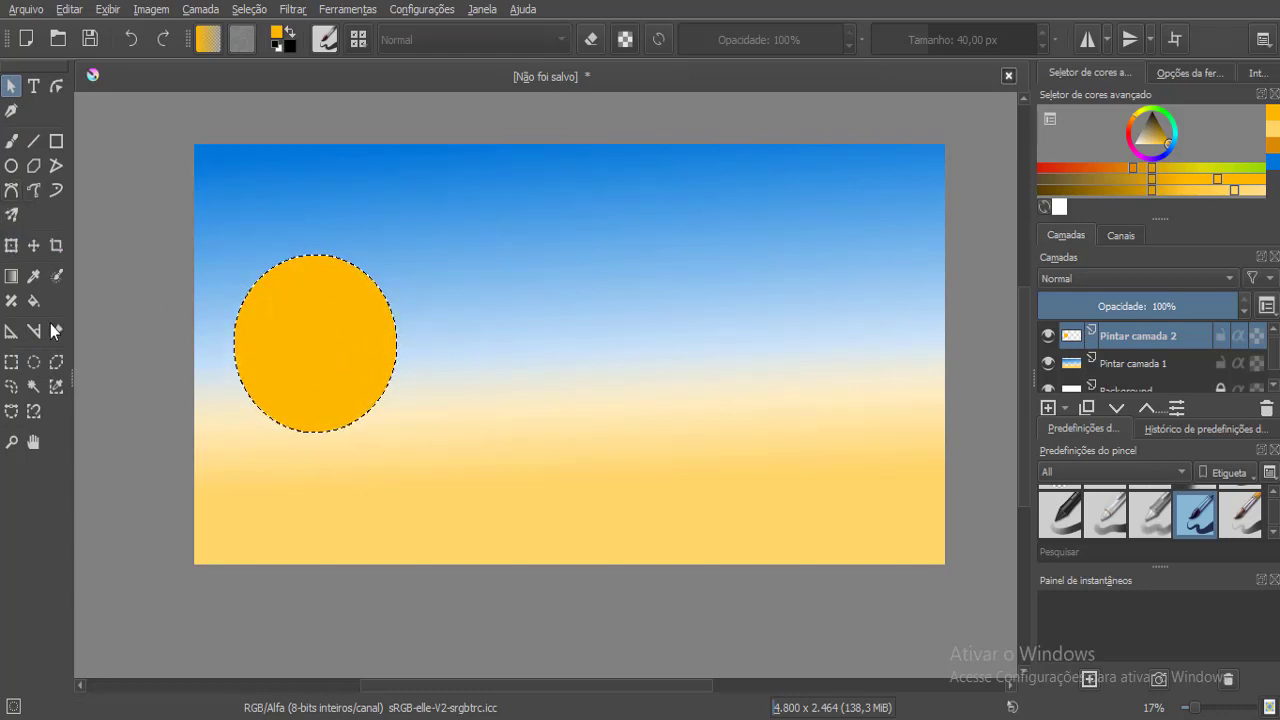
pyautogui.click(34, 362)
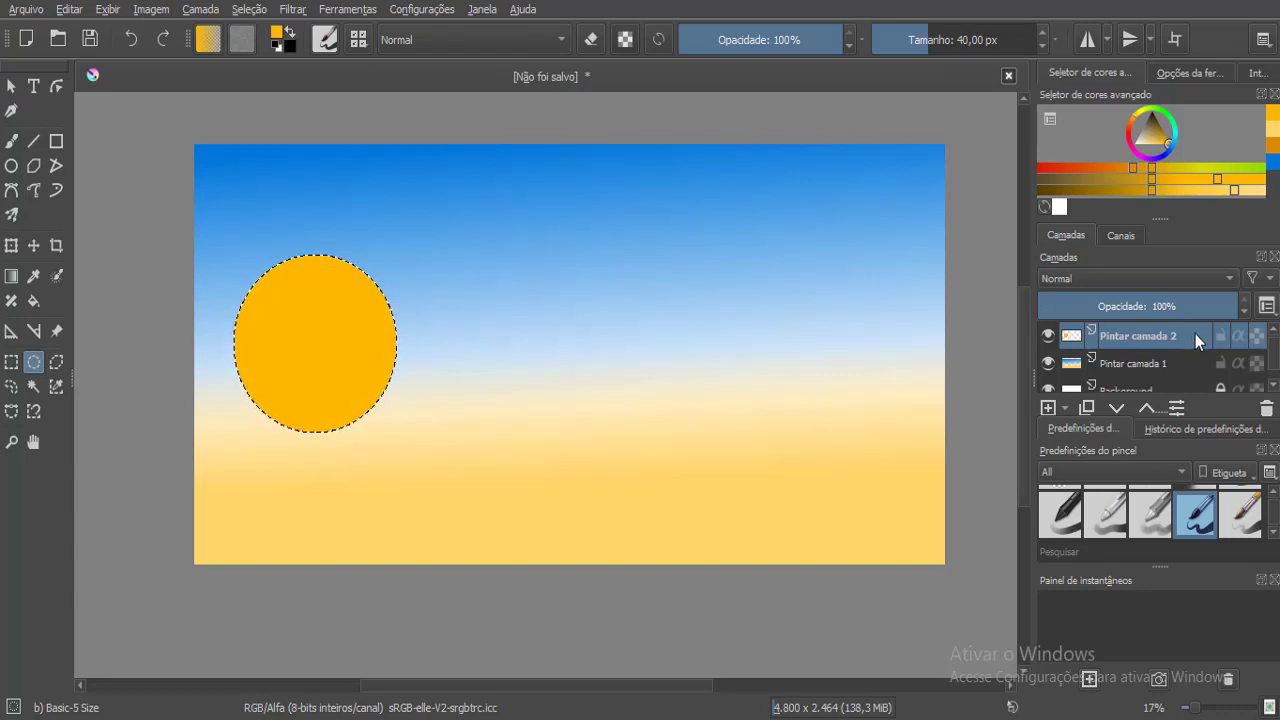
pyautogui.moveTo(1171, 336); pyautogui.dragTo(1036, 404)
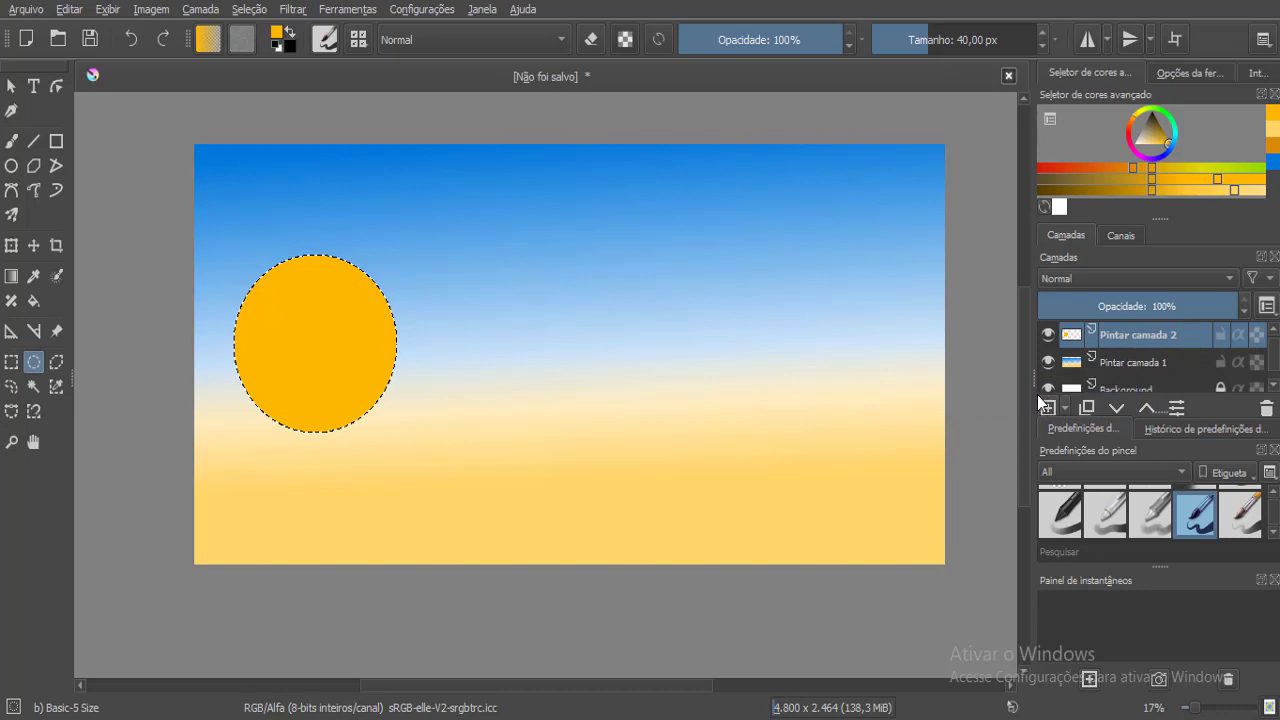
# Duplicate the orange circle's layer and clear the elliptical selection.
pyautogui.rightClick(1145, 337)
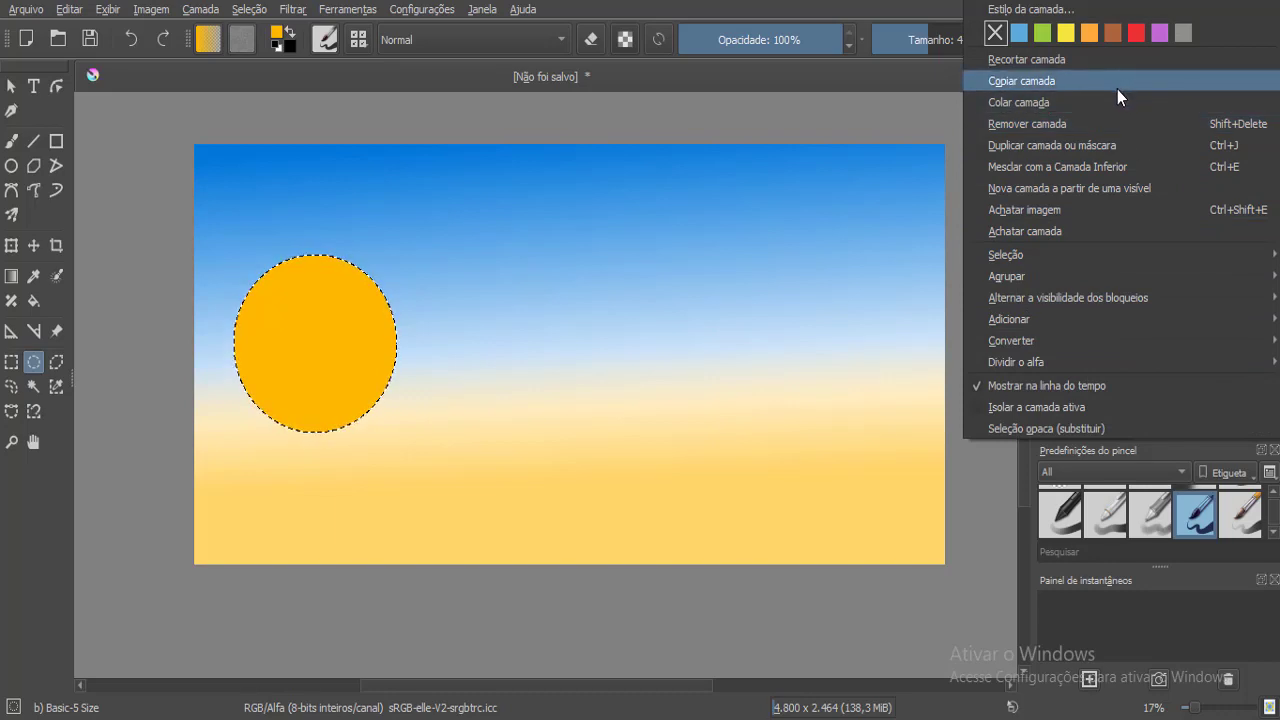
pyautogui.click(1086, 145)
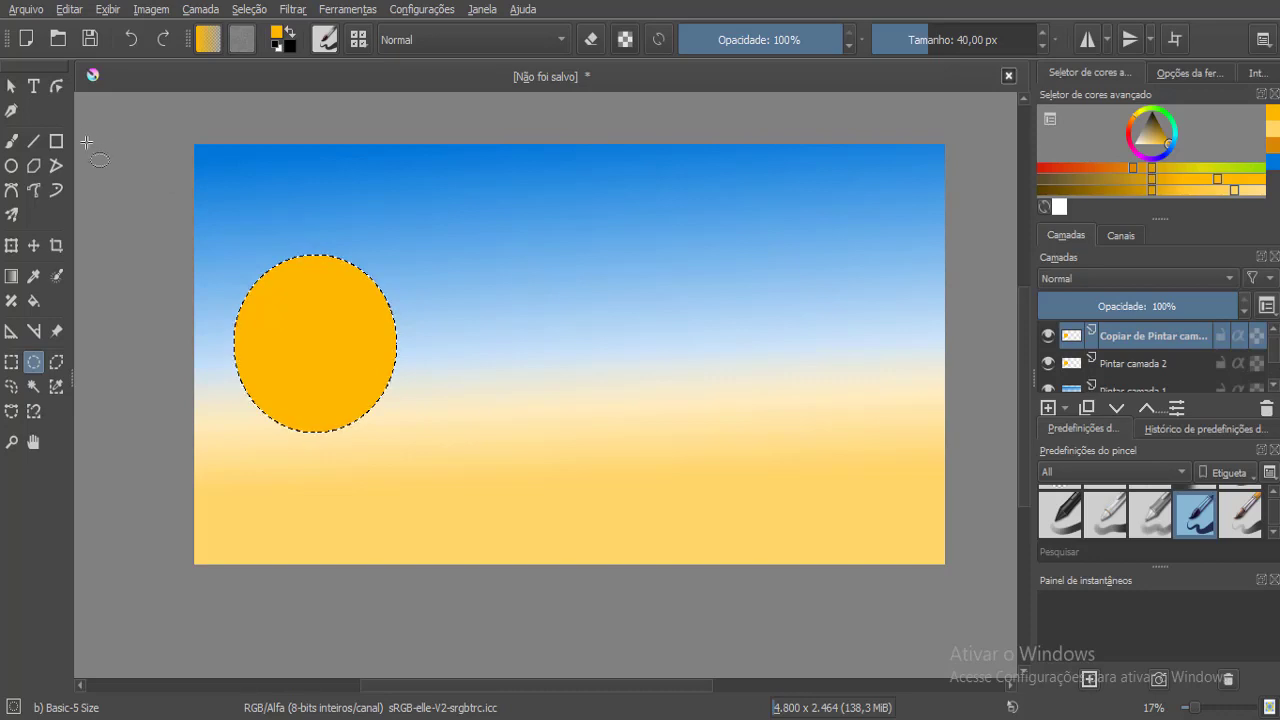
pyautogui.click(11, 86)
pyautogui.click(364, 340)
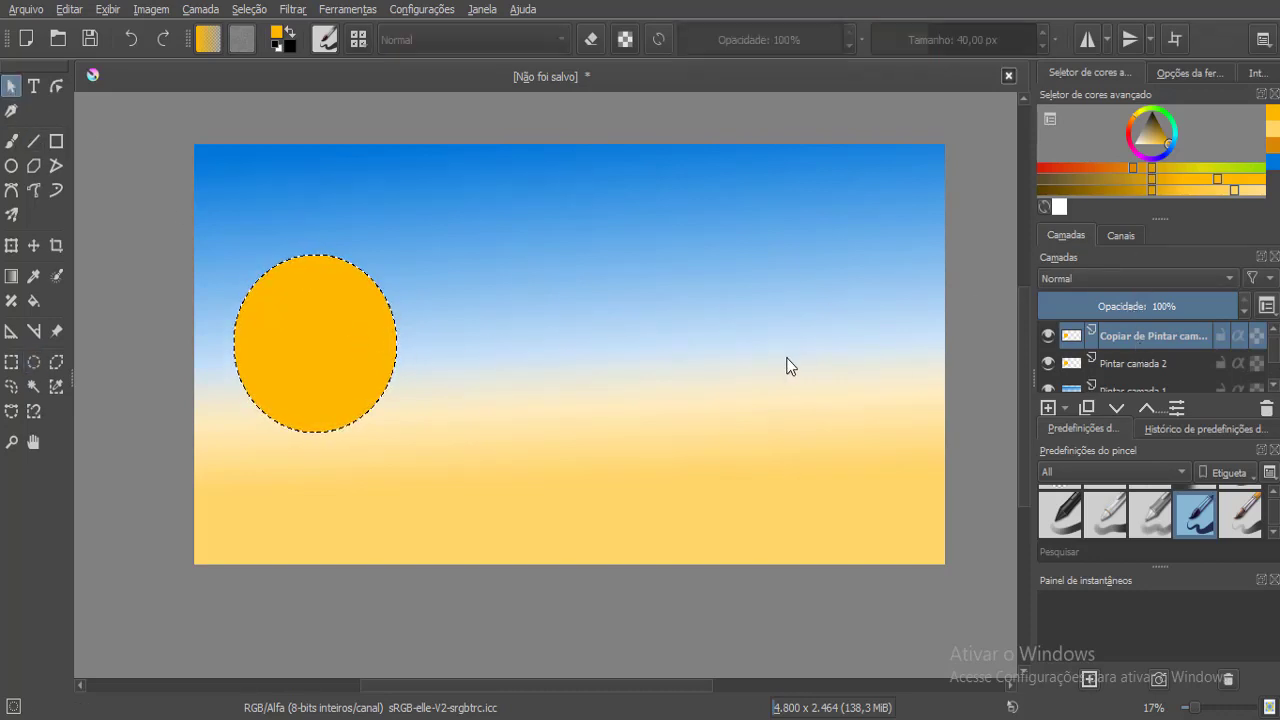
pyautogui.click(848, 430)
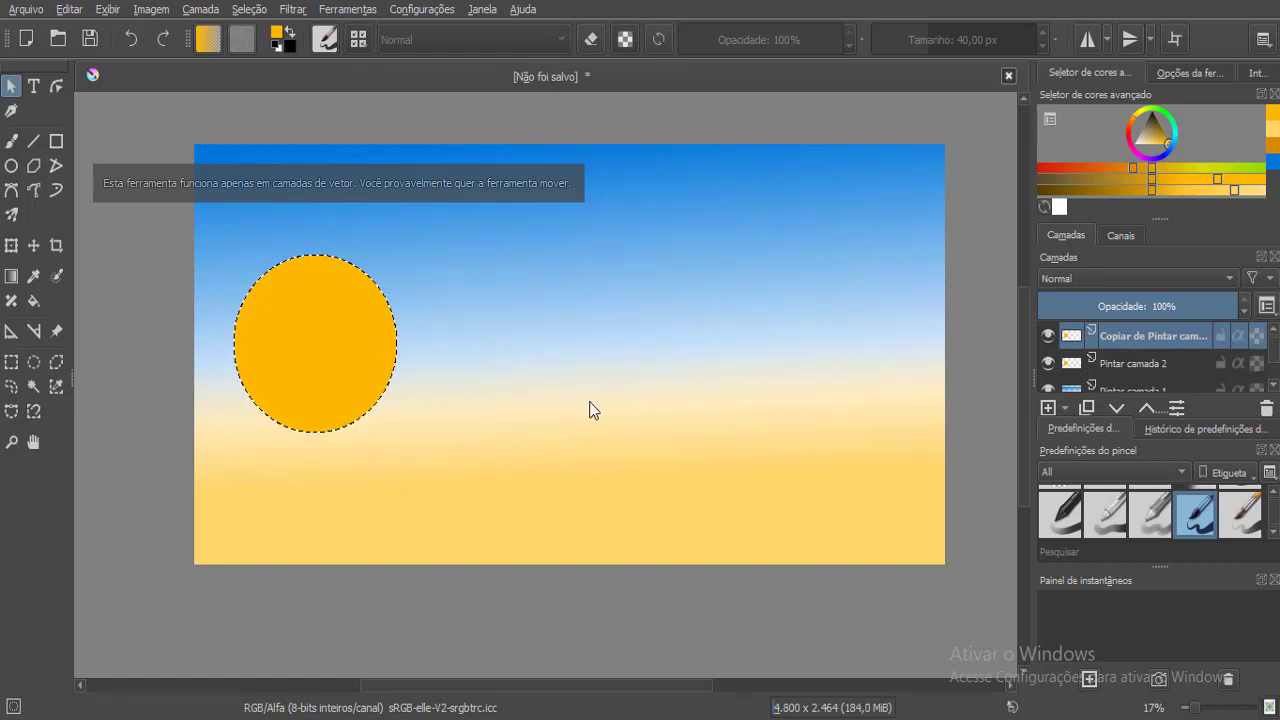
pyautogui.click(33, 362)
pyautogui.click(143, 338)
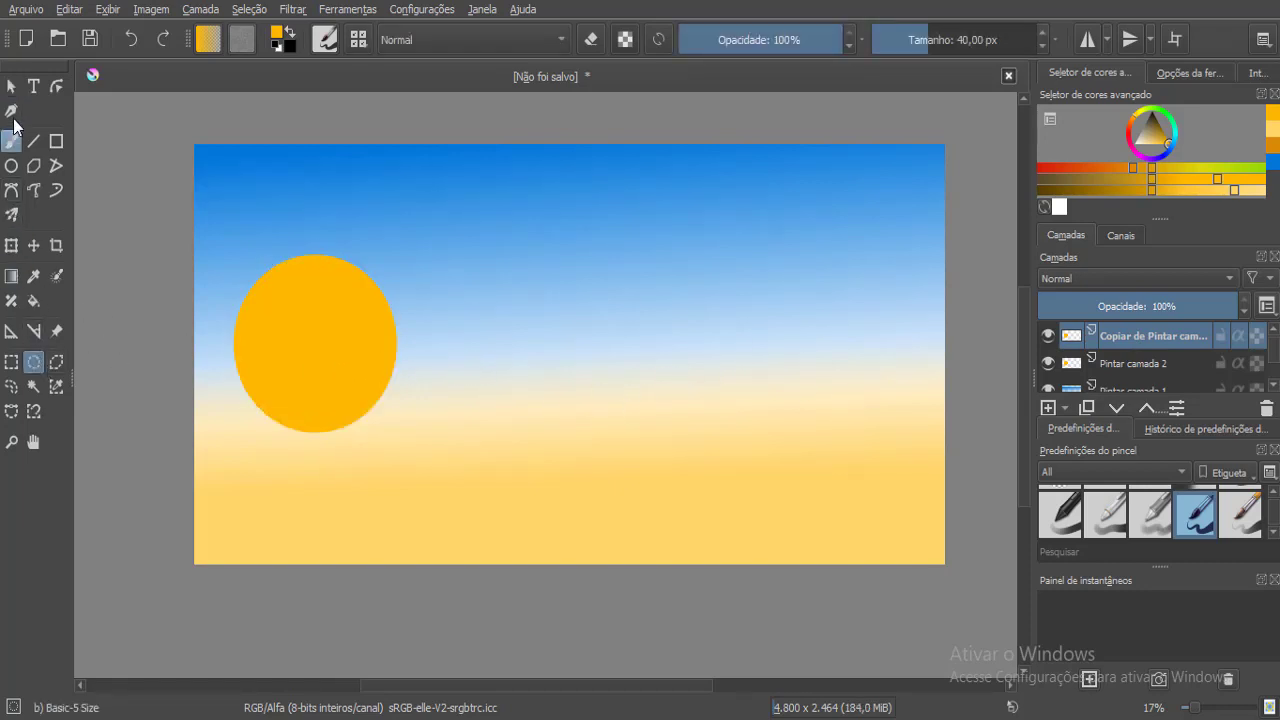
# Move the duplicated orange circle to the middle of the canvas, beside the original.
pyautogui.click(33, 246)
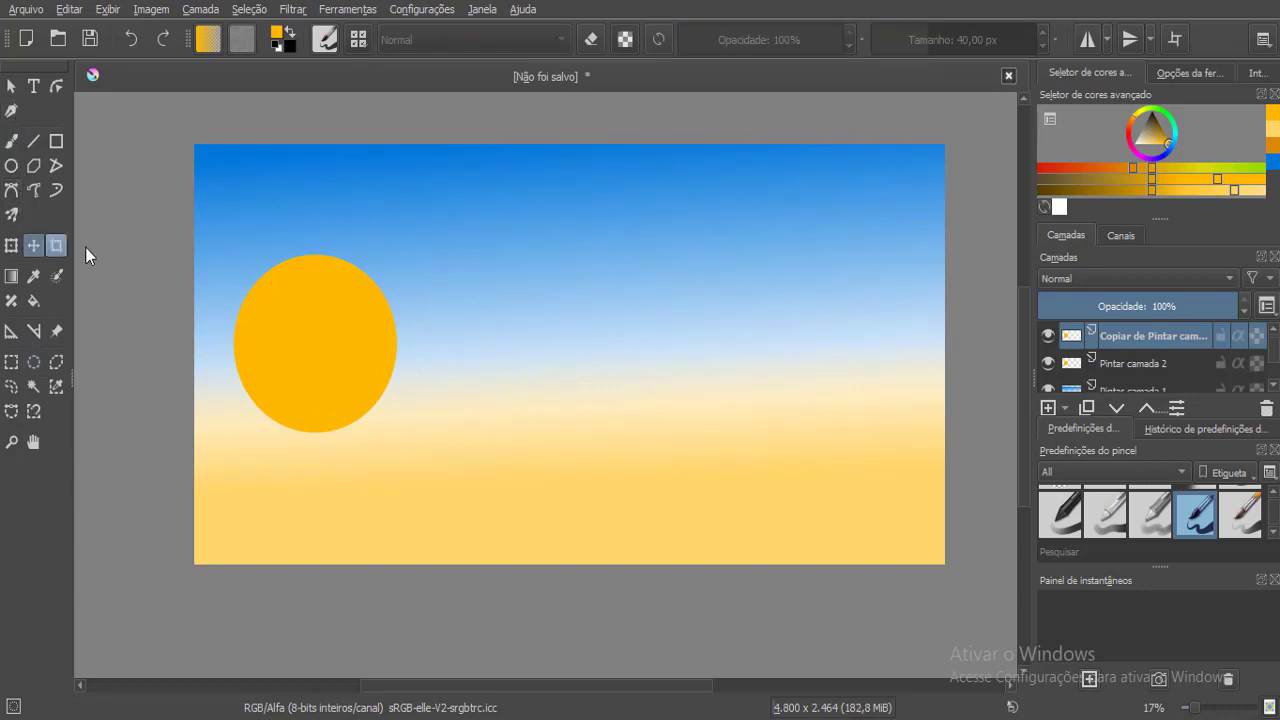
pyautogui.moveTo(323, 346); pyautogui.dragTo(517, 331)
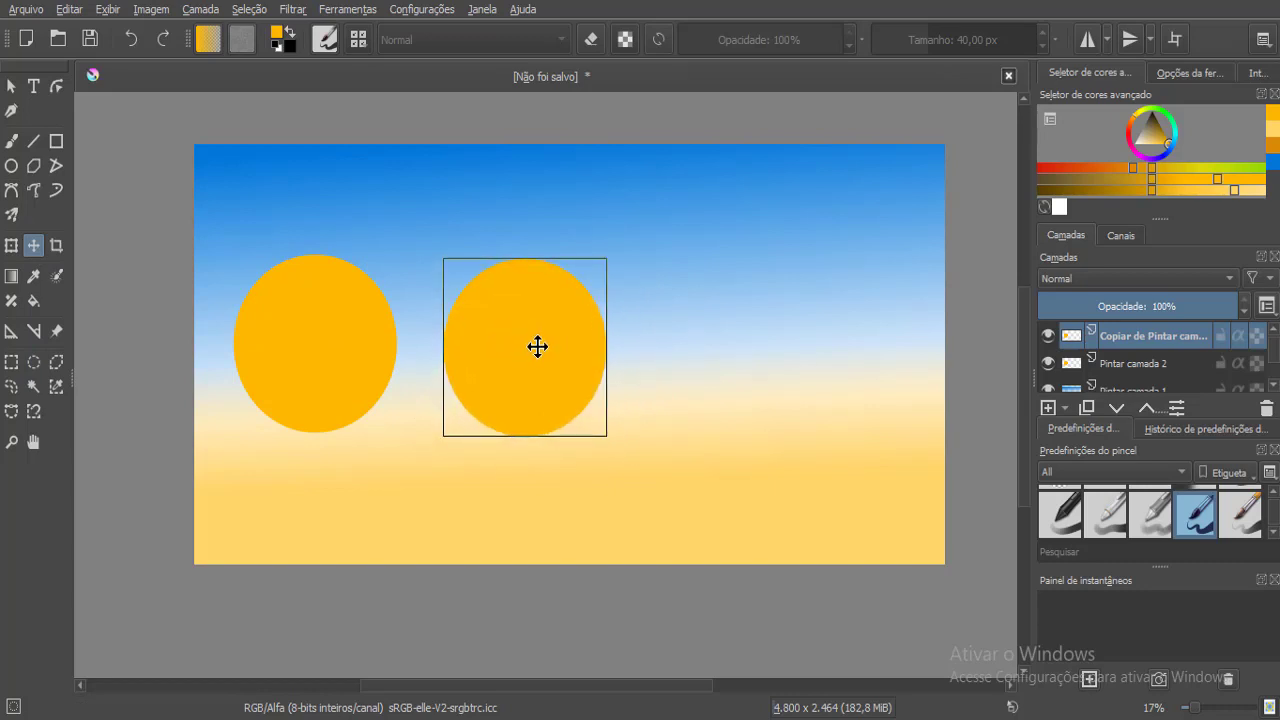
pyautogui.moveTo(538, 347); pyautogui.dragTo(556, 376)
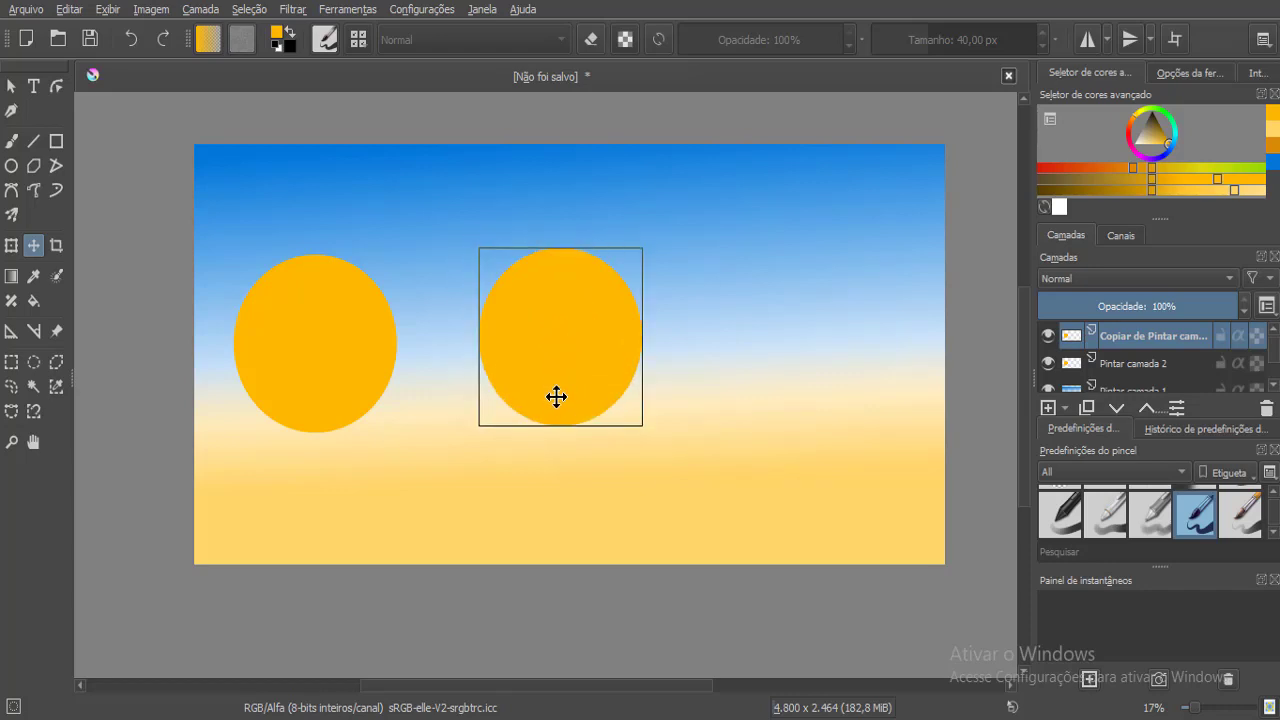
# Duplicate the middle circle, place the copy in the right part of the canvas, and shift the middle circle slightly down.
pyautogui.hotkey('ctrl', 'j')
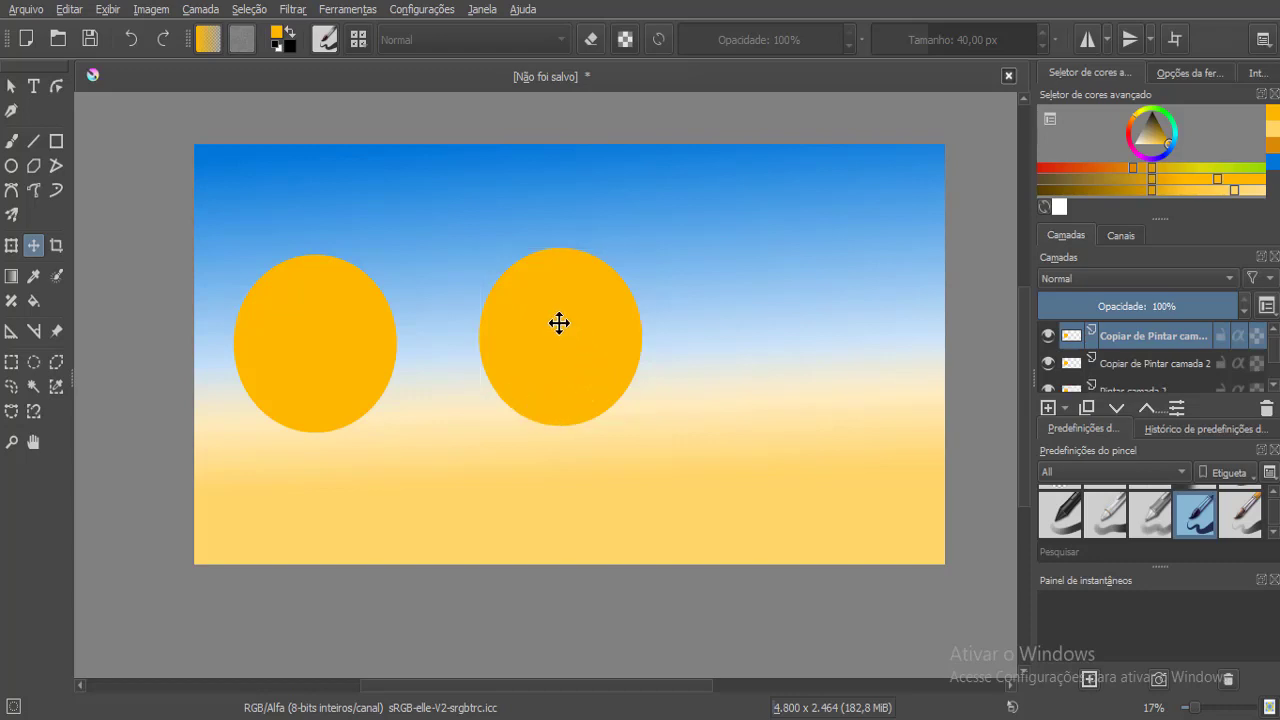
pyautogui.moveTo(559, 322); pyautogui.dragTo(793, 343)
pyautogui.click(1108, 362)
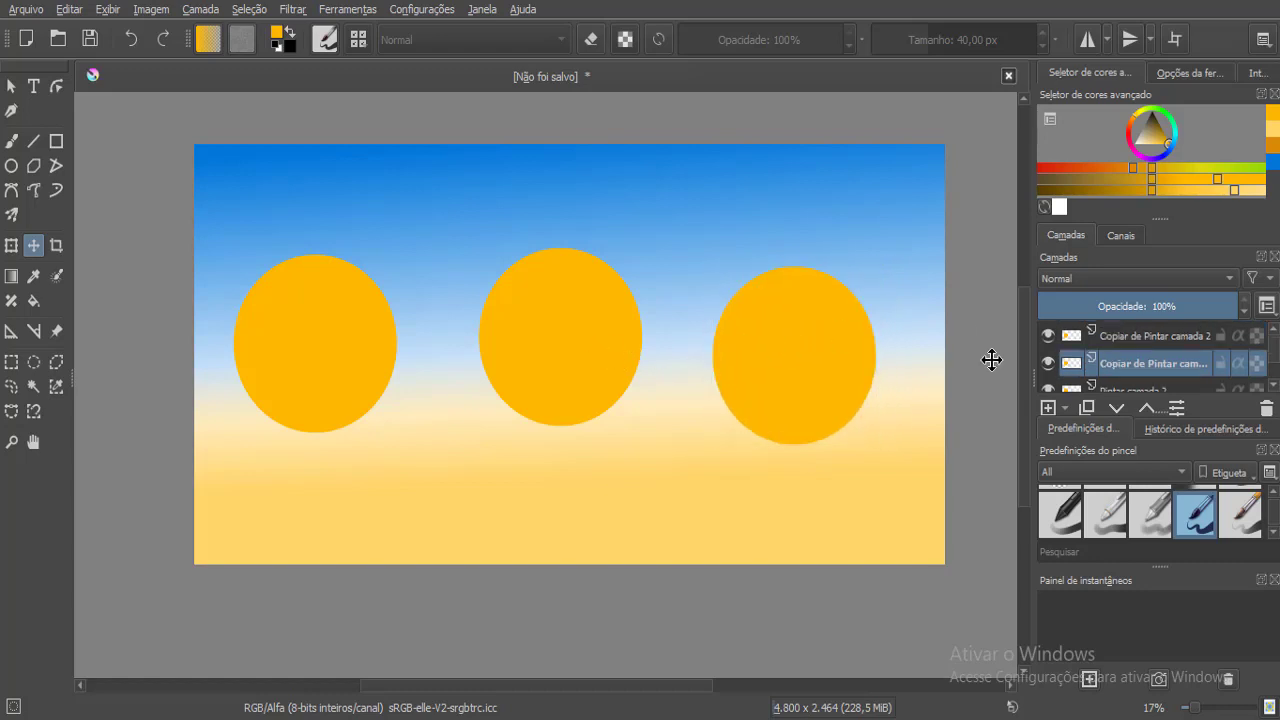
pyautogui.moveTo(609, 371)
pyautogui.mouseDown()
pyautogui.moveTo(629, 383)
pyautogui.moveTo(614, 385)
pyautogui.mouseUp()
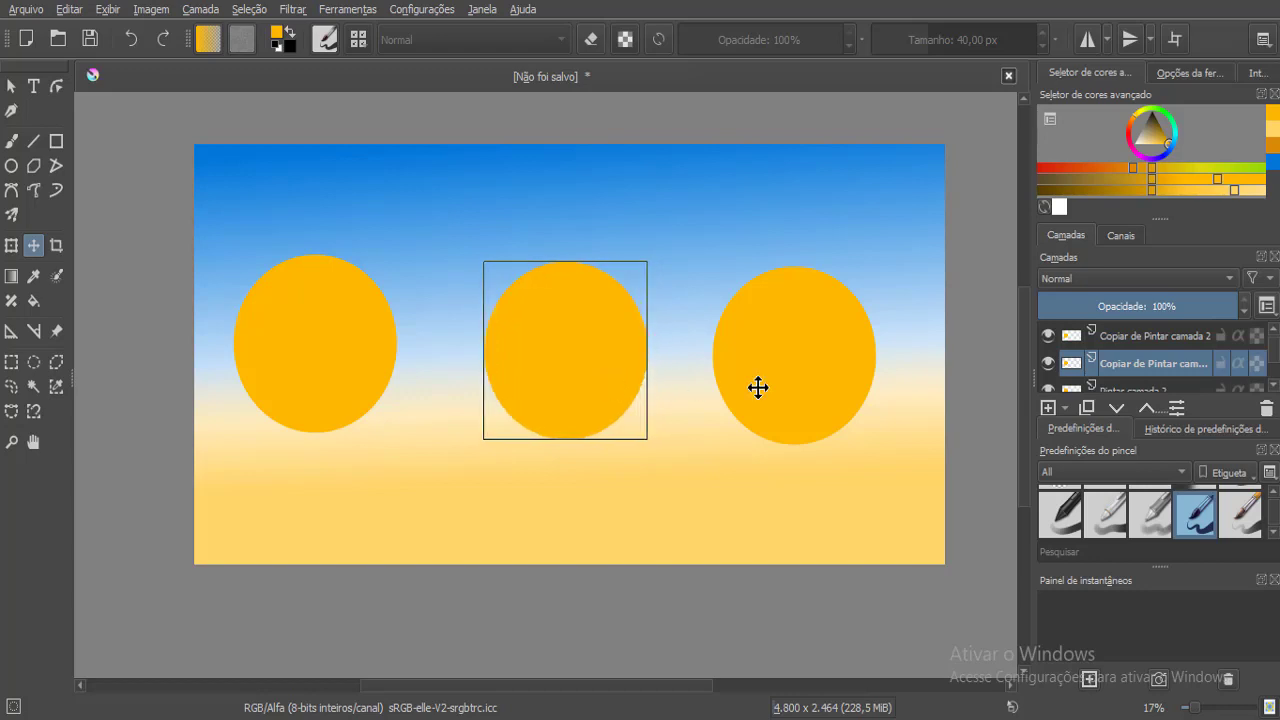
# Merge the three circle layers into one and check the merged layer by hiding and showing it.
pyautogui.click(1169, 341)
pyautogui.keyDown('shift'); pyautogui.click(1156, 383); pyautogui.keyUp('shift')
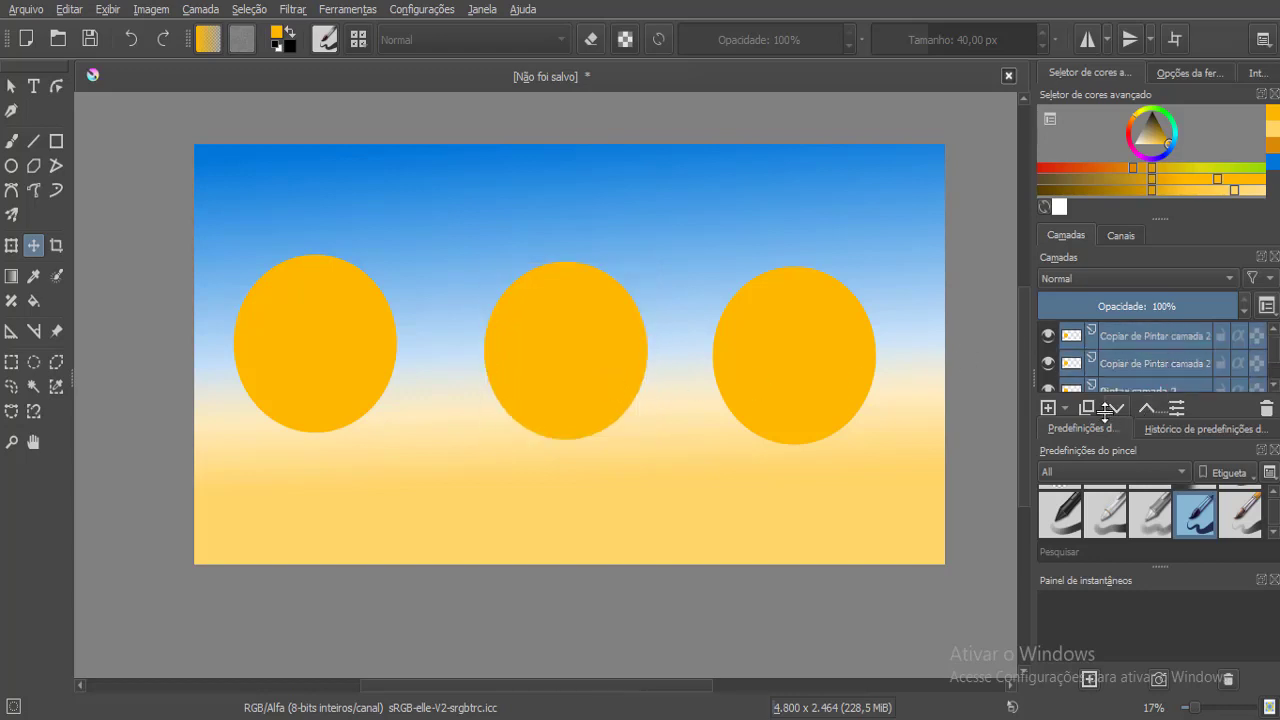
pyautogui.hotkey('ctrl', 'e')
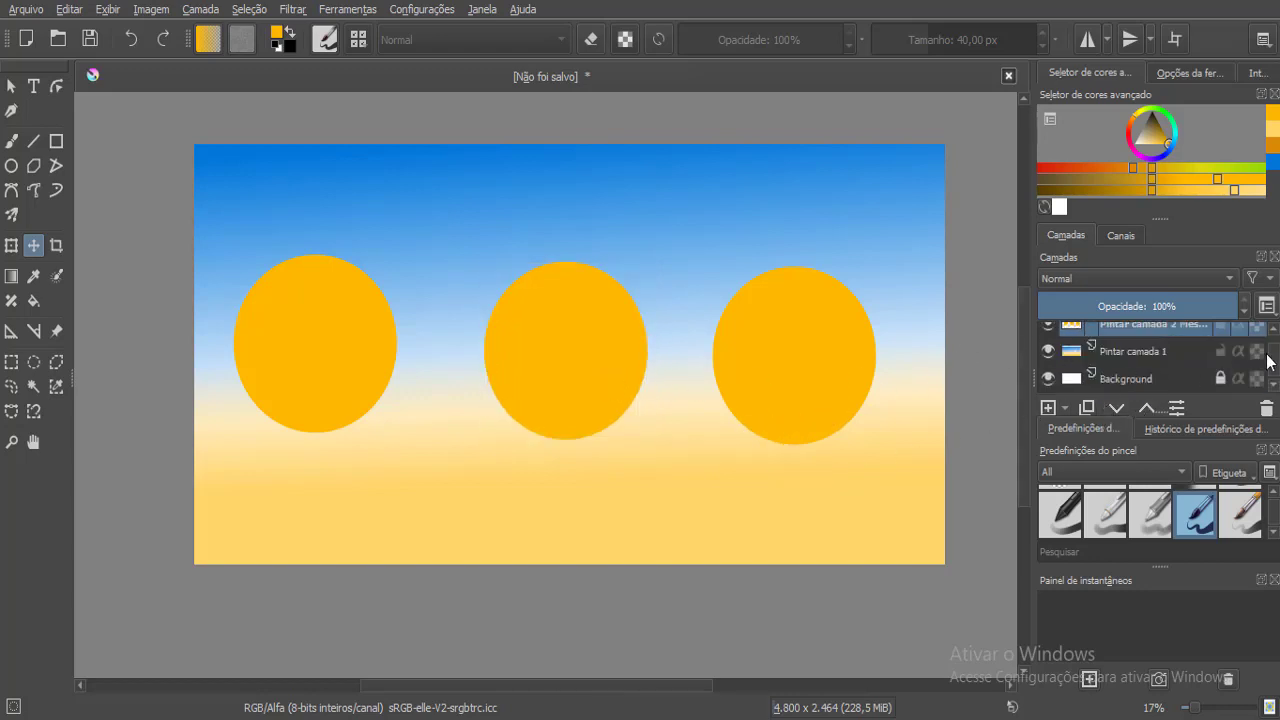
pyautogui.moveTo(1273, 368); pyautogui.dragTo(1273, 344)
pyautogui.click(1048, 336)
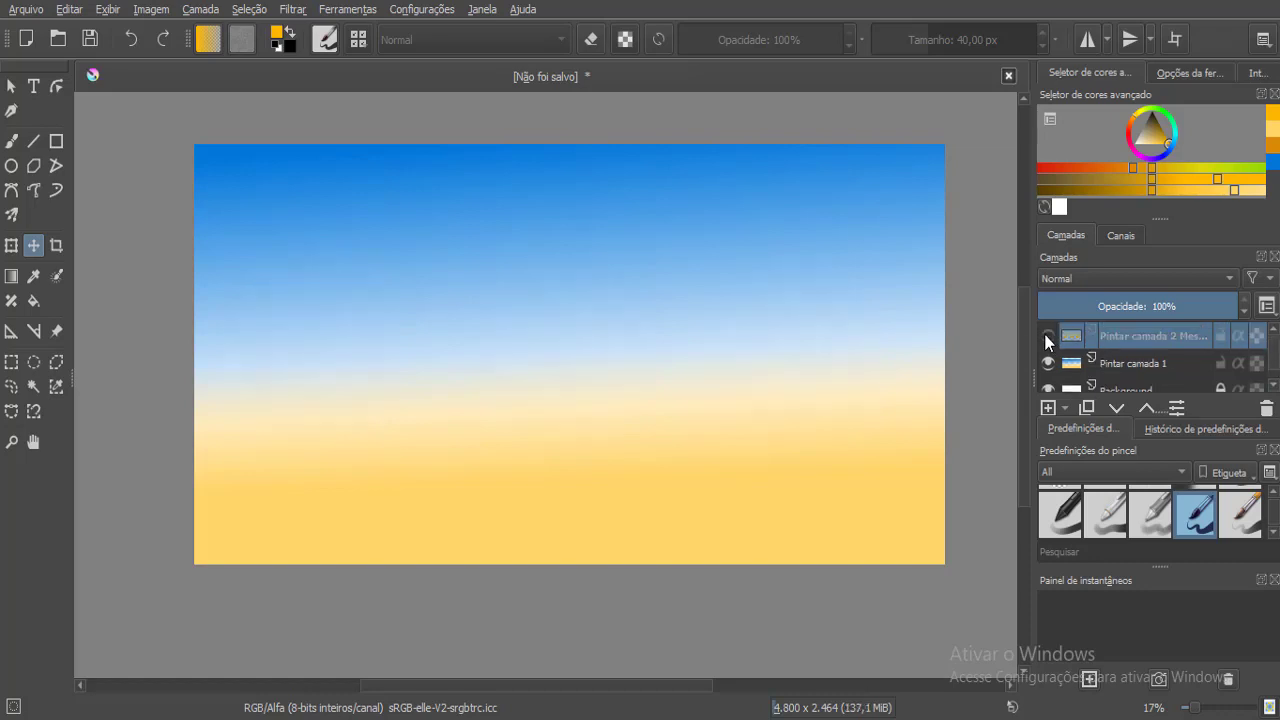
pyautogui.click(1049, 338)
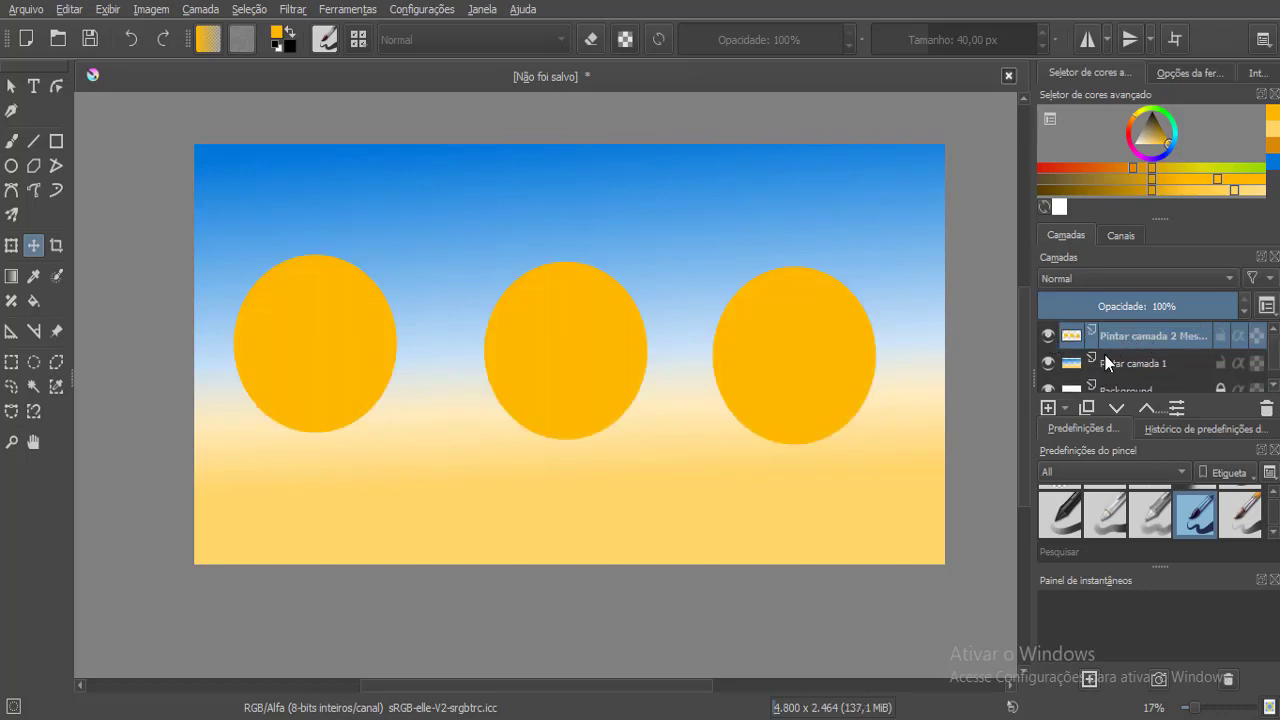
# Duplicate the merged circles layer and squash the copy into flat shadow ellipses at the circles' base, offset to their left.
pyautogui.hotkey('ctrl', 'j')
pyautogui.moveTo(585, 362); pyautogui.dragTo(563, 421)
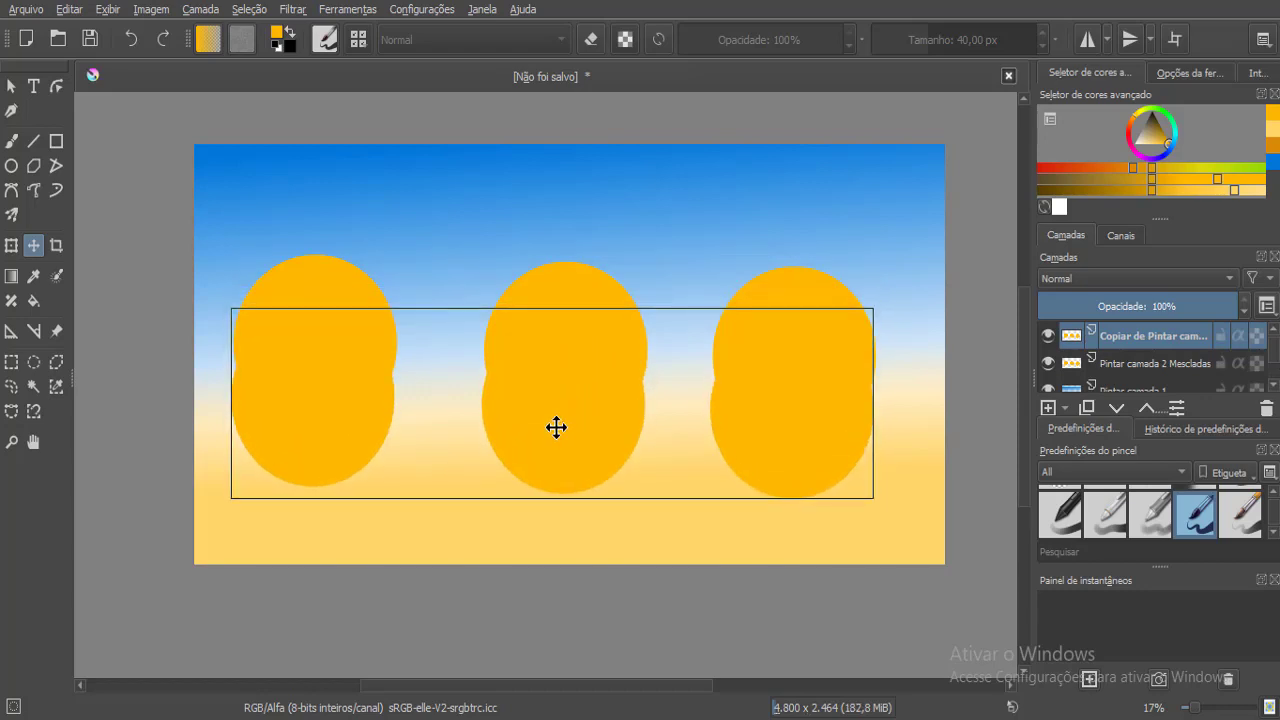
pyautogui.hotkey('ctrl', 't')
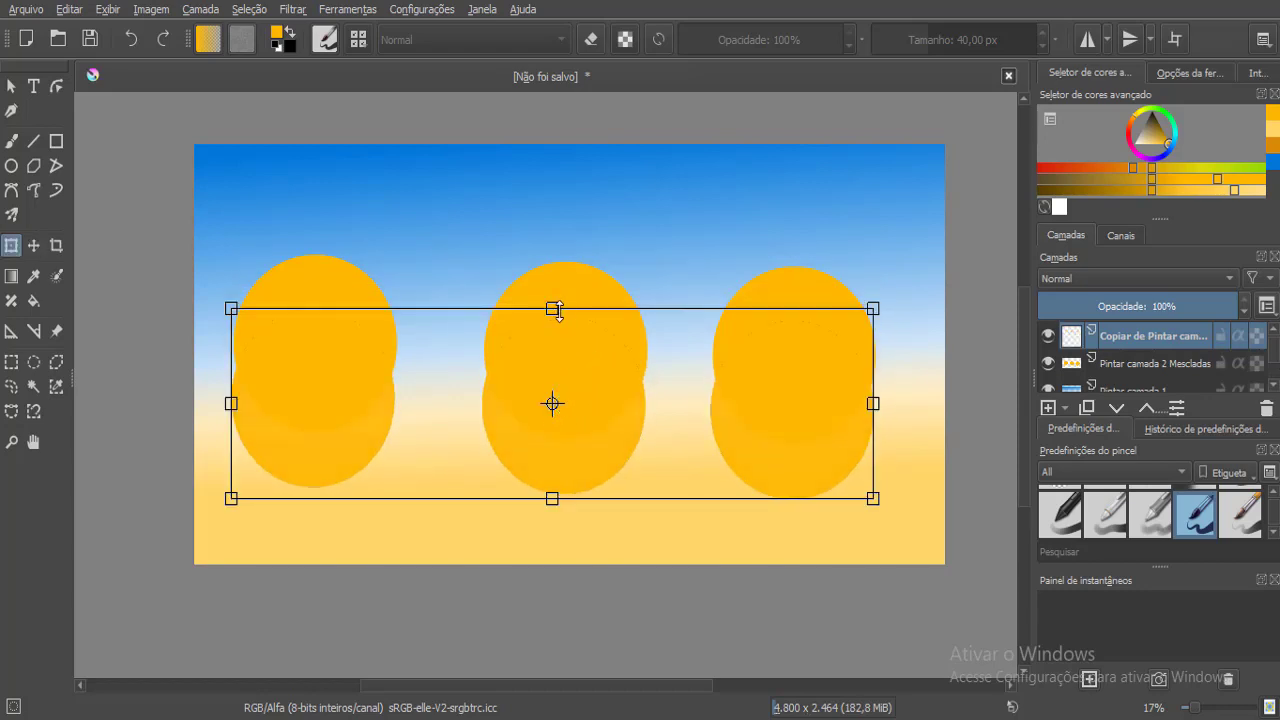
pyautogui.moveTo(557, 310)
pyautogui.mouseDown()
pyautogui.moveTo(560, 366)
pyautogui.moveTo(566, 316)
pyautogui.mouseUp()
pyautogui.moveTo(554, 312); pyautogui.dragTo(529, 426)
pyautogui.press('Escape')
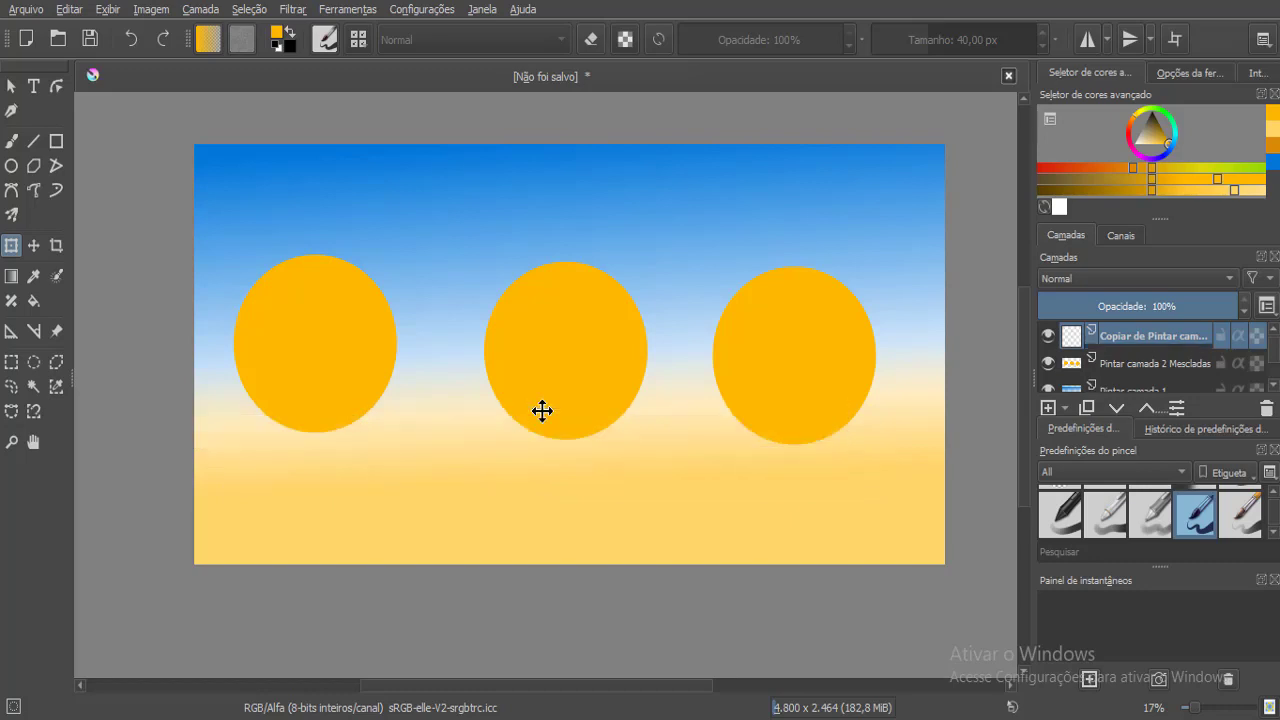
# Move the merged circles layer above the flattened copy and shift the circles slightly to the right.
pyautogui.click(1150, 352)
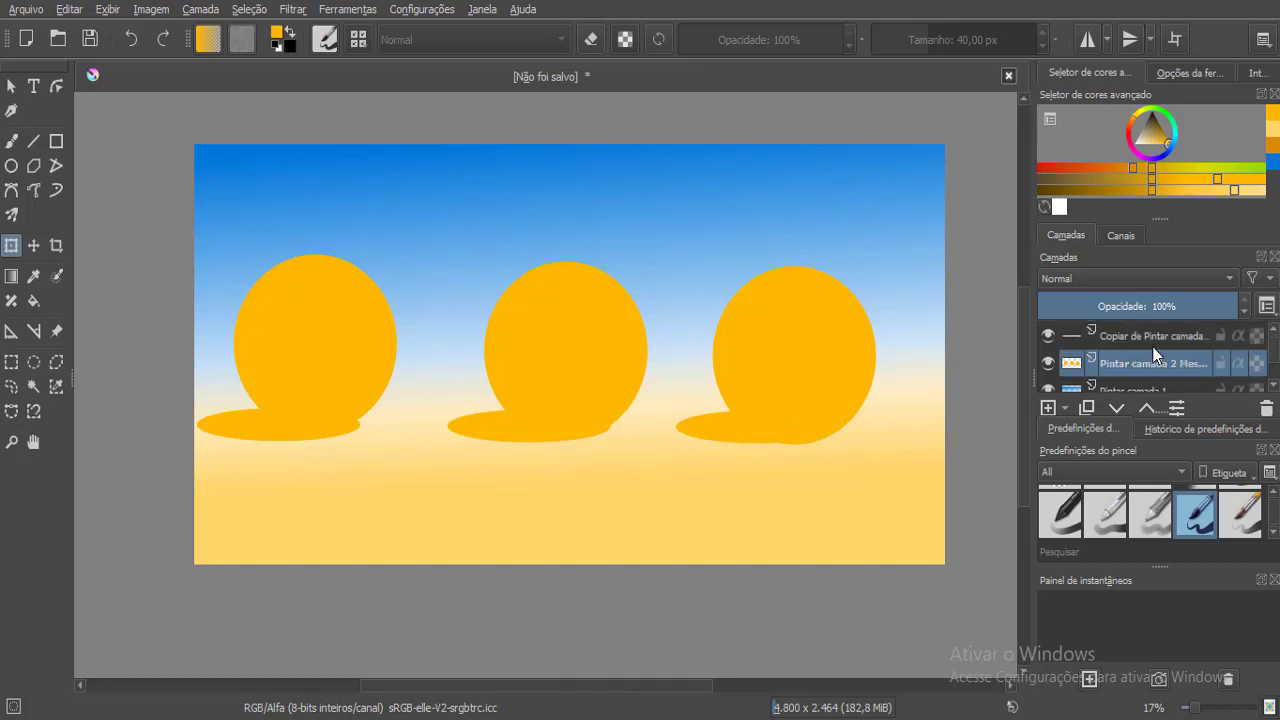
pyautogui.moveTo(1152, 346); pyautogui.dragTo(1151, 333)
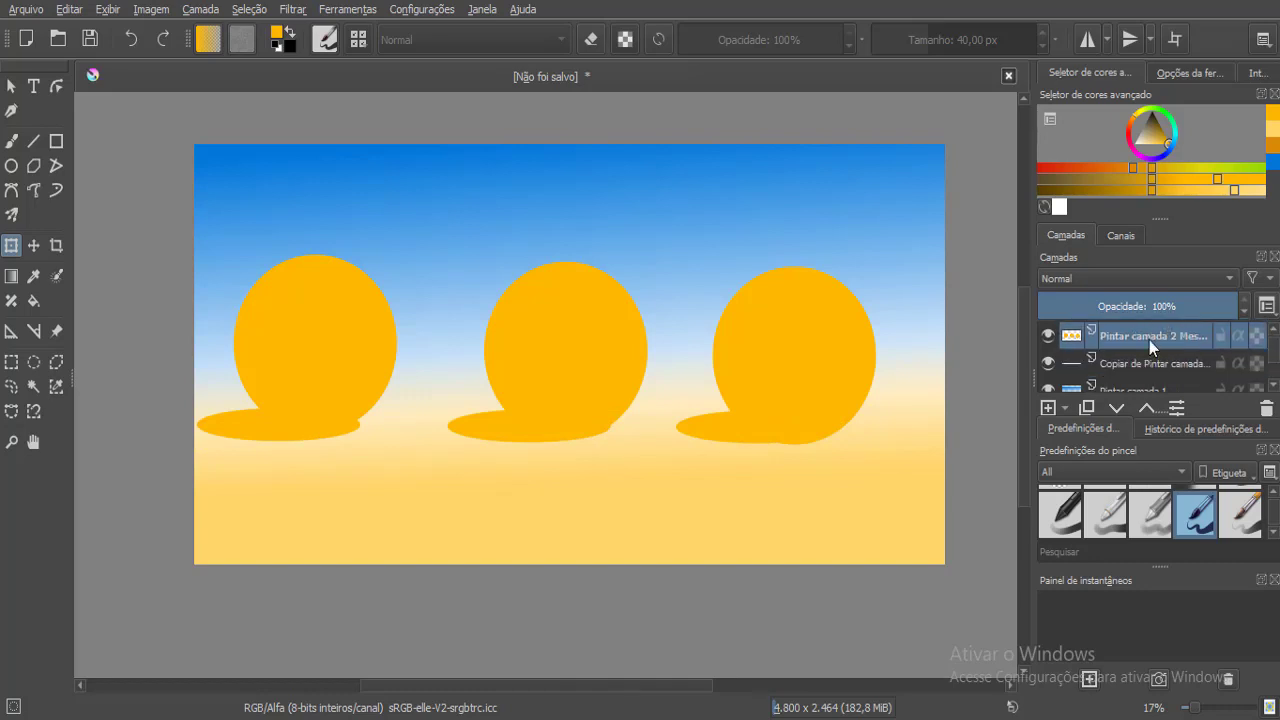
pyautogui.click(816, 362)
pyautogui.moveTo(810, 352)
pyautogui.mouseDown()
pyautogui.moveTo(840, 349)
pyautogui.moveTo(818, 343)
pyautogui.mouseUp()
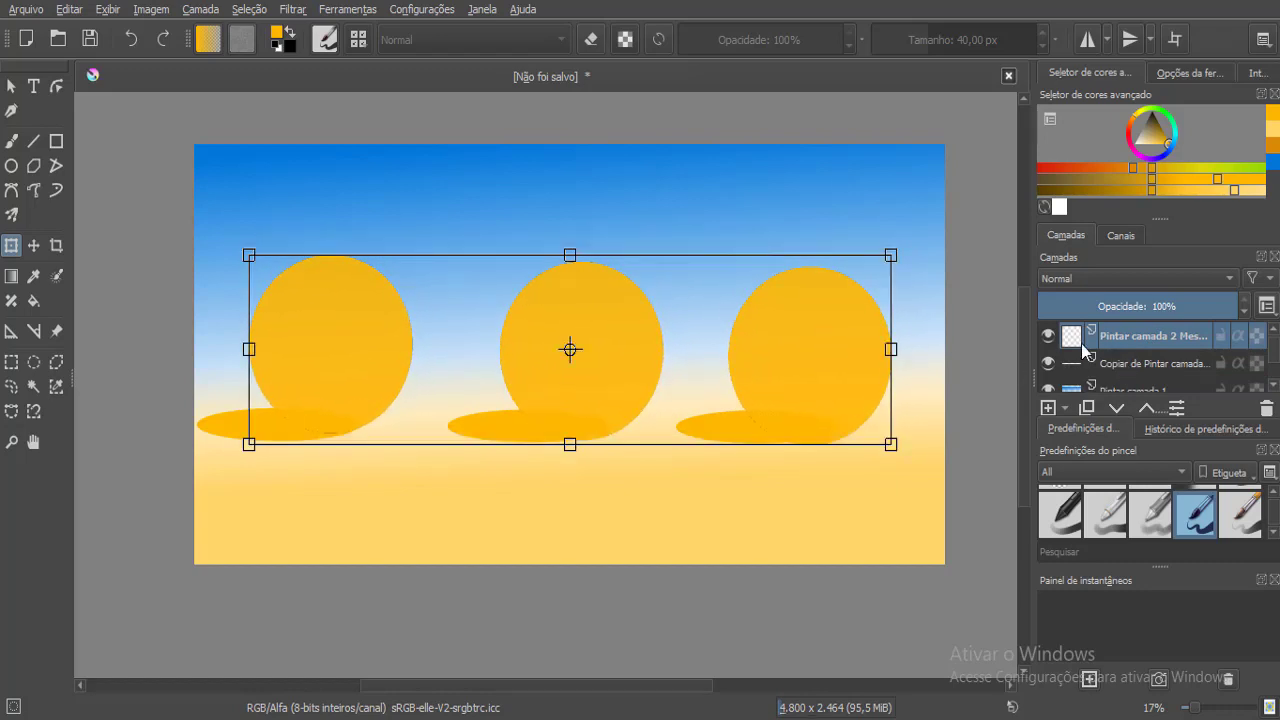
# Fill the middle circle with red and the right circle with blue.
pyautogui.click(33, 301)
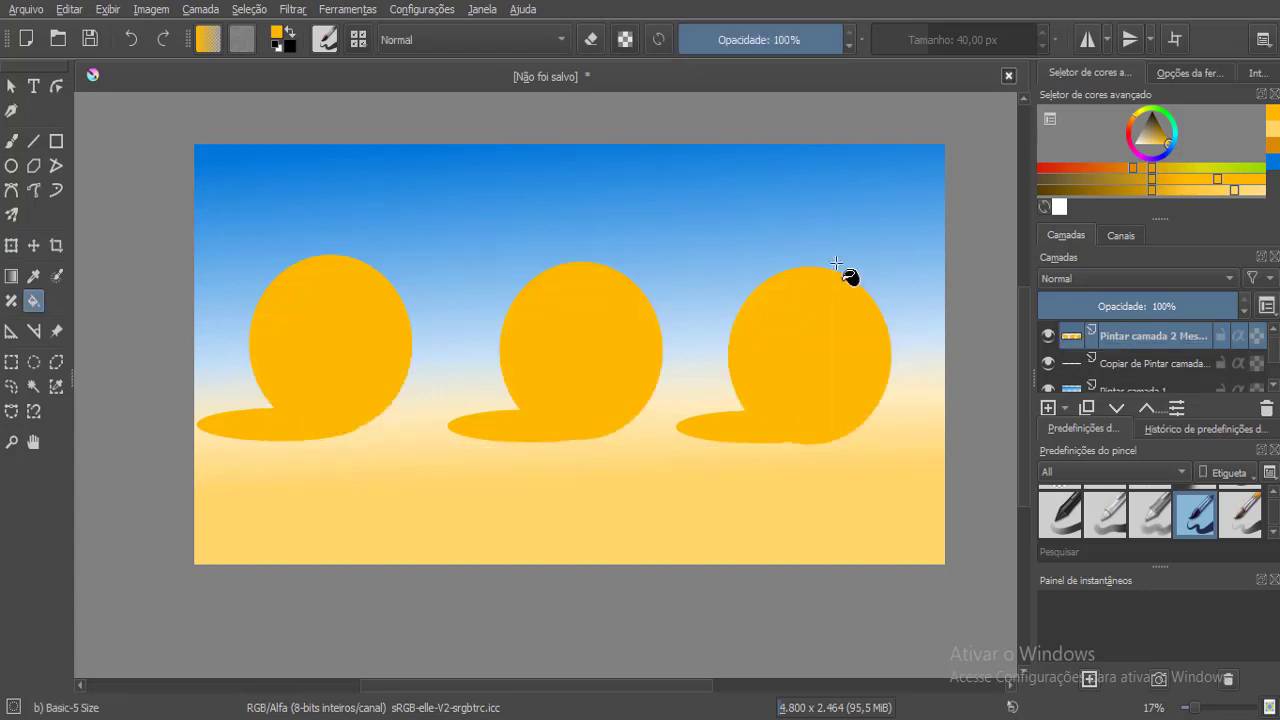
pyautogui.moveTo(1068, 166); pyautogui.dragTo(1041, 167)
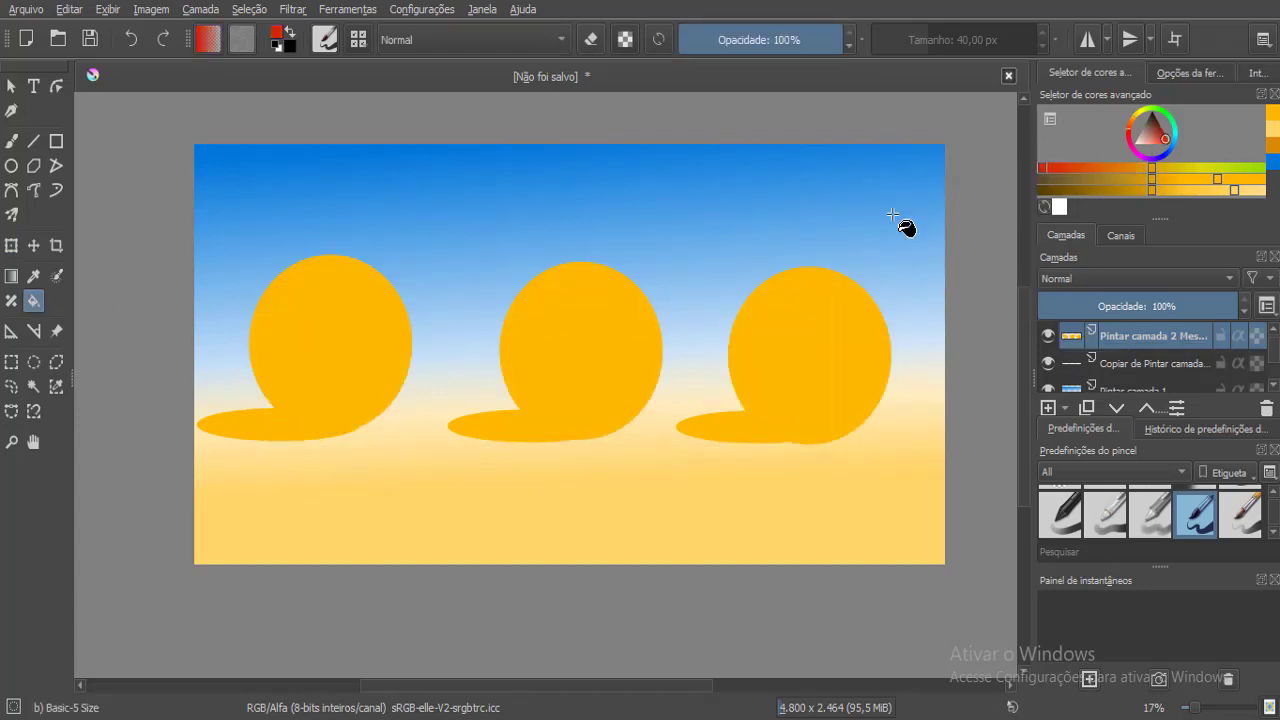
pyautogui.click(657, 377)
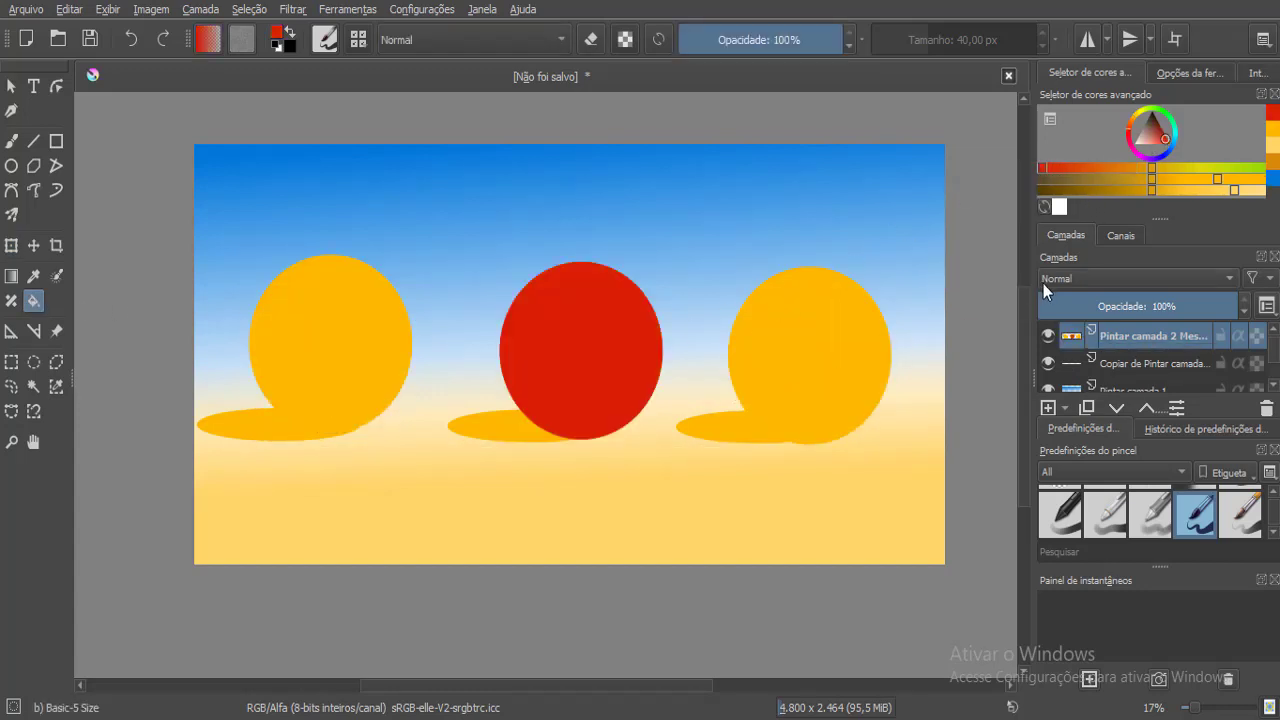
pyautogui.click(1170, 148)
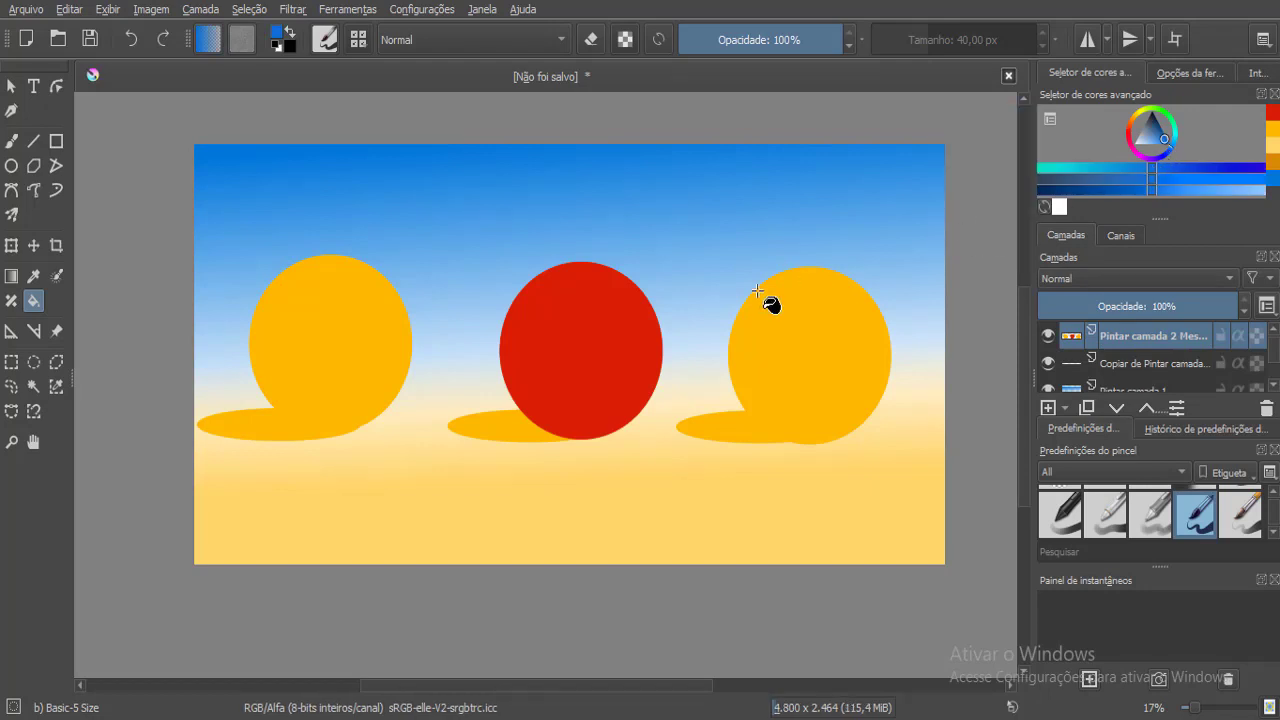
pyautogui.click(829, 371)
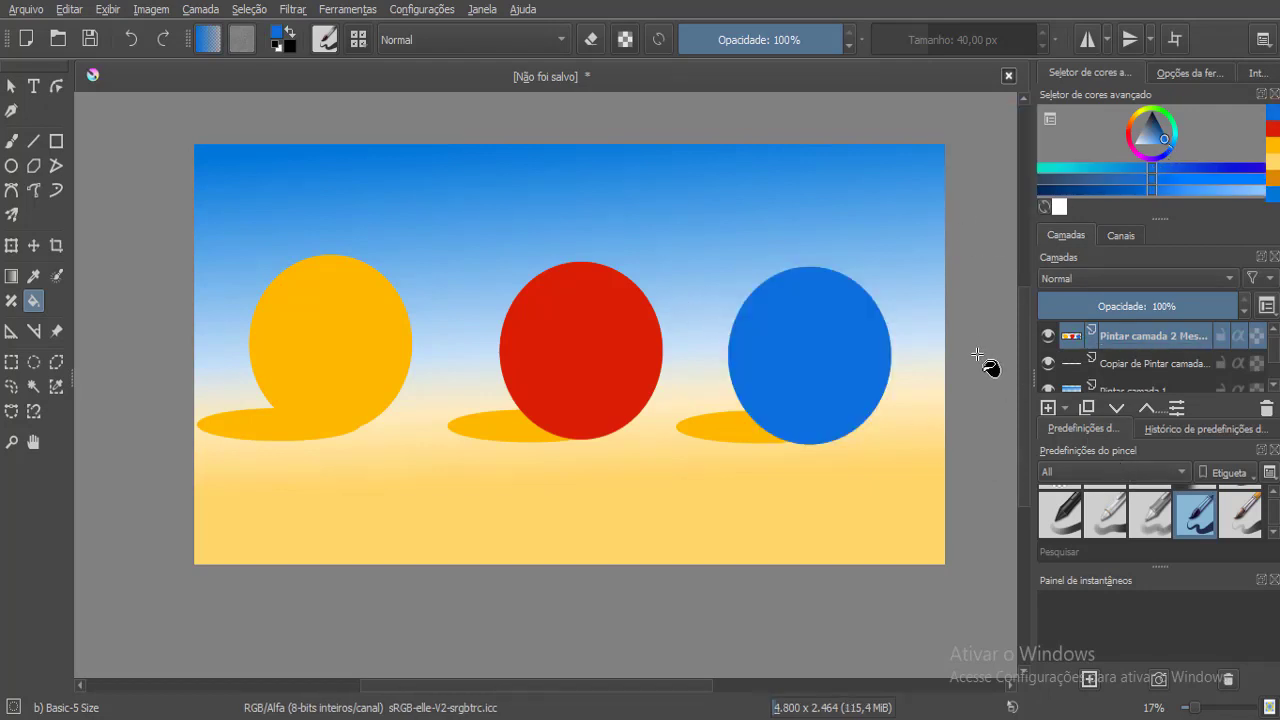
# Fill the three flat shadow ellipses on the copied layer with black.
pyautogui.click(1141, 363)
pyautogui.moveTo(1171, 138); pyautogui.dragTo(1158, 101)
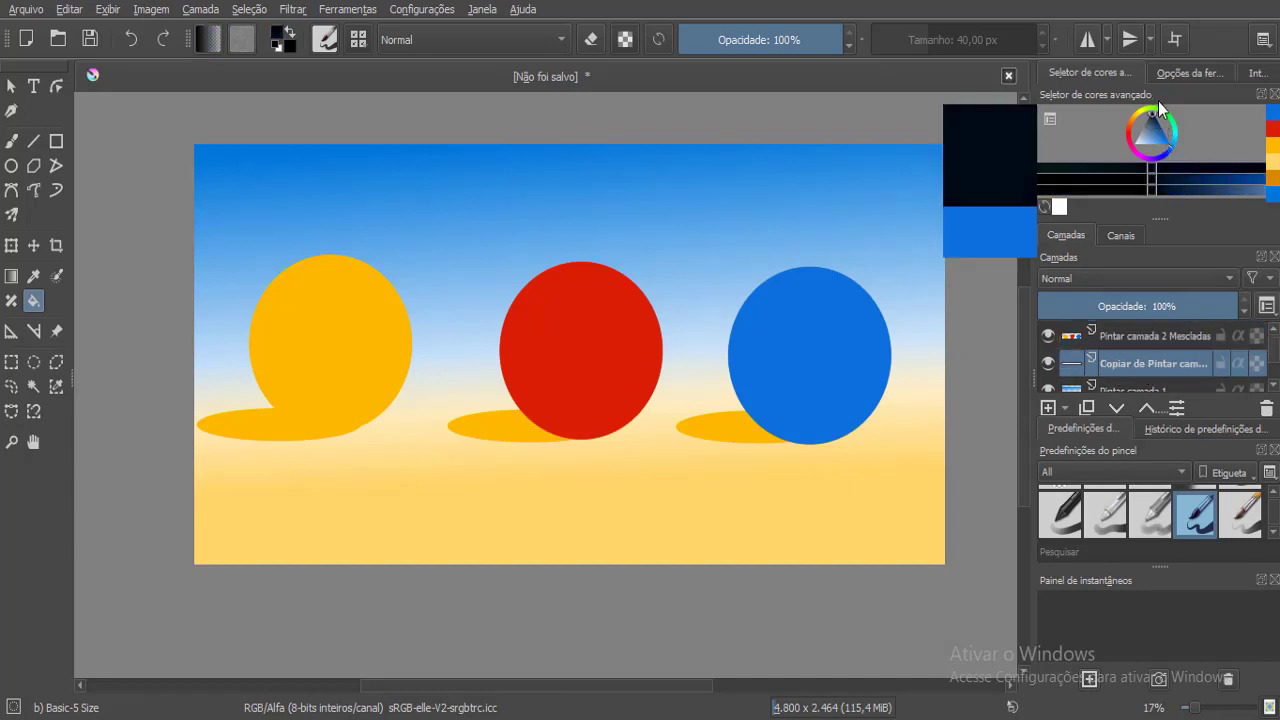
pyautogui.click(250, 418)
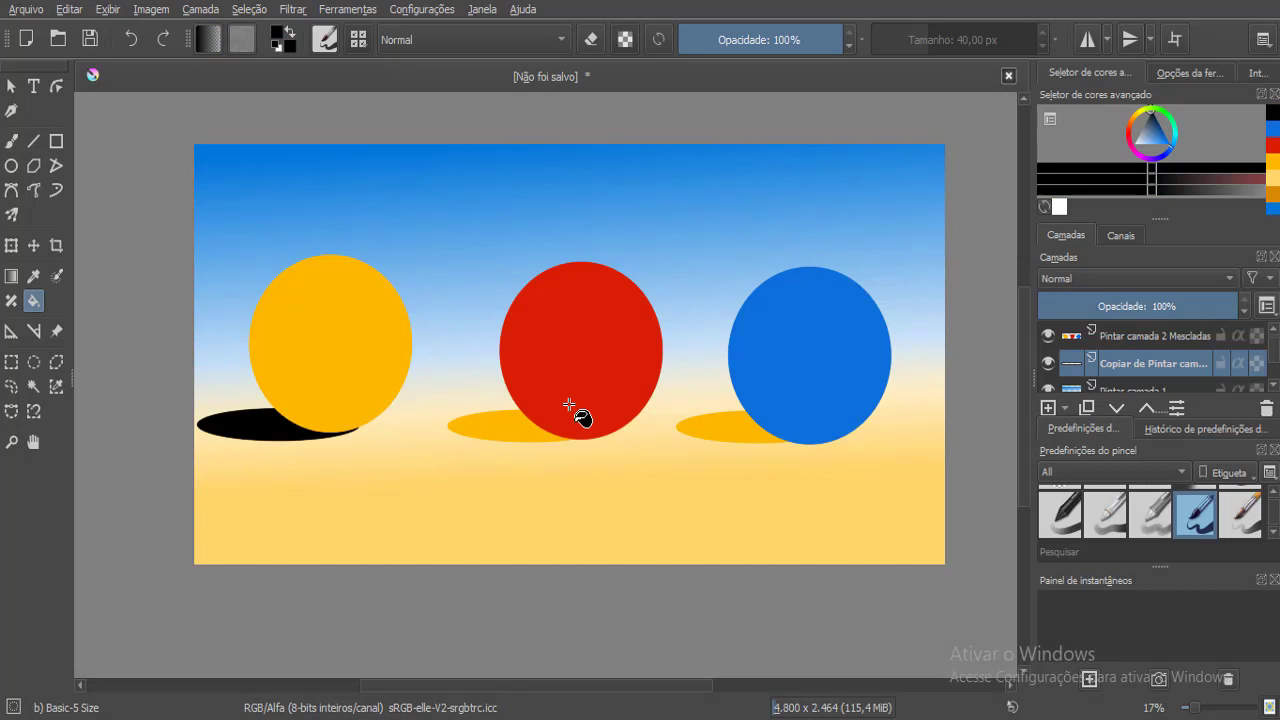
pyautogui.click(510, 421)
pyautogui.click(760, 421)
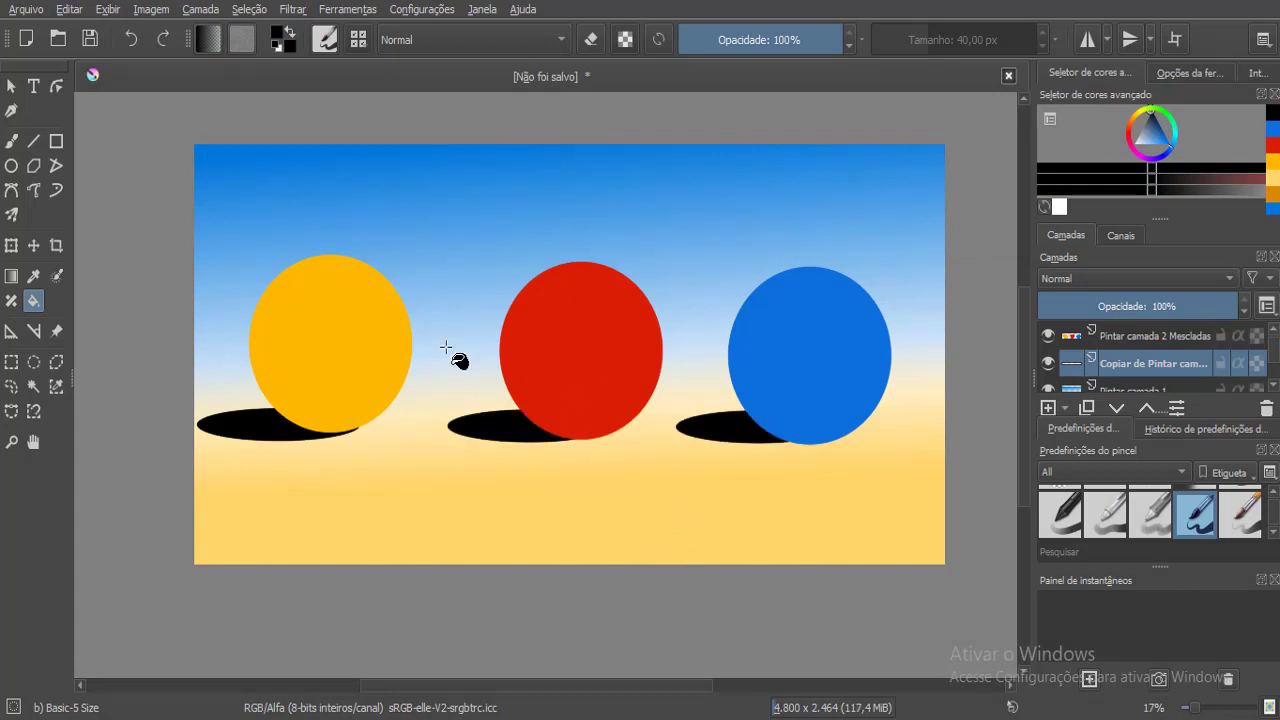
# Move all shadows slightly down and to the right, and shift the blue ball's shadow a little further right on its own.
pyautogui.click(33, 245)
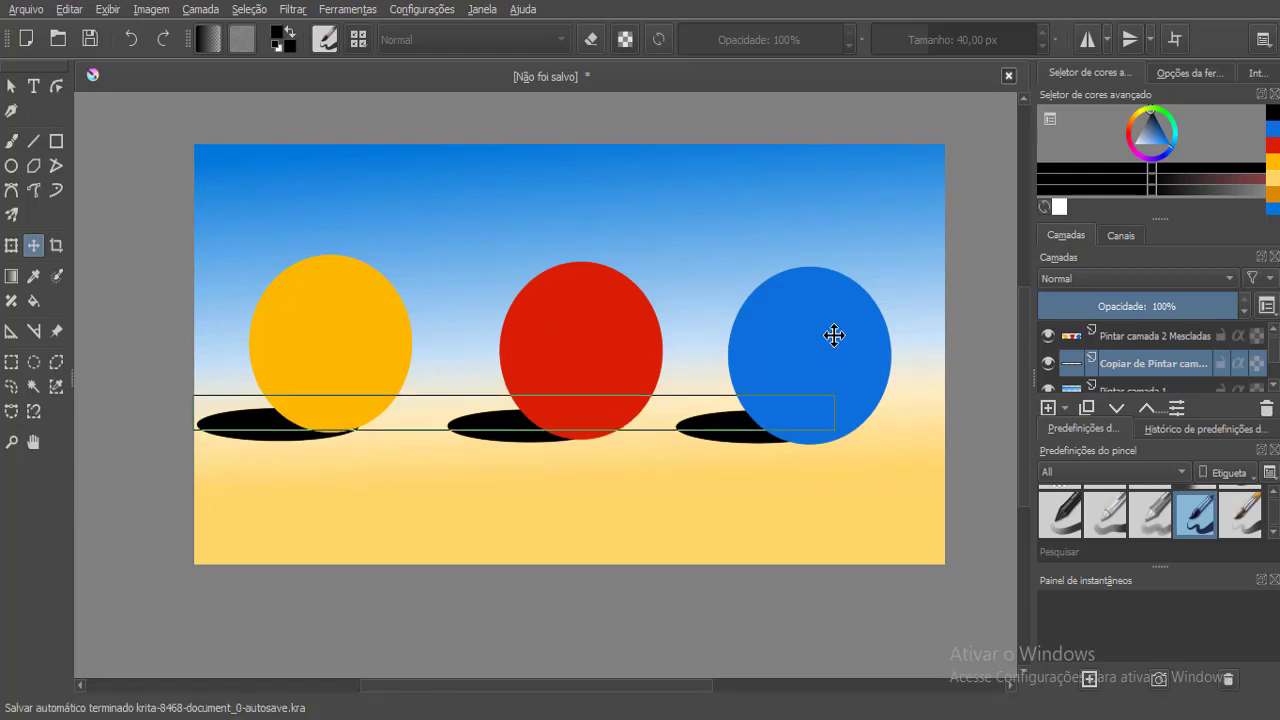
pyautogui.moveTo(834, 335); pyautogui.dragTo(850, 369)
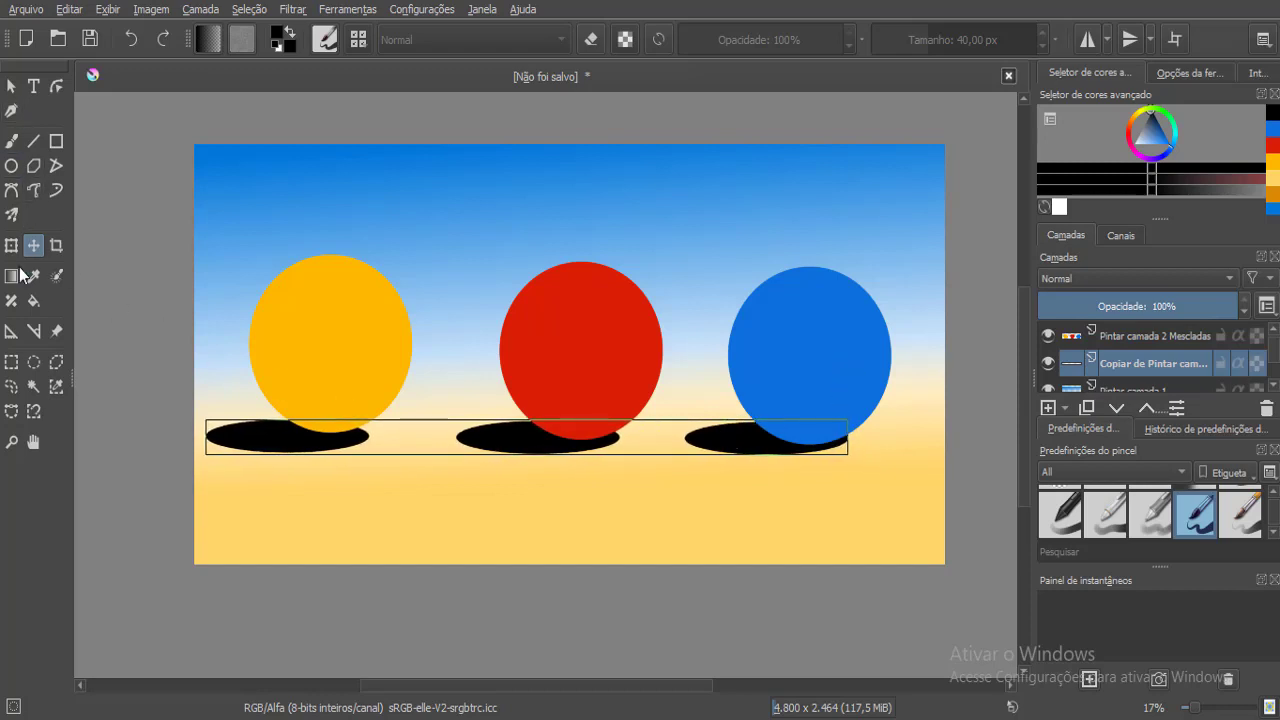
pyautogui.click(11, 362)
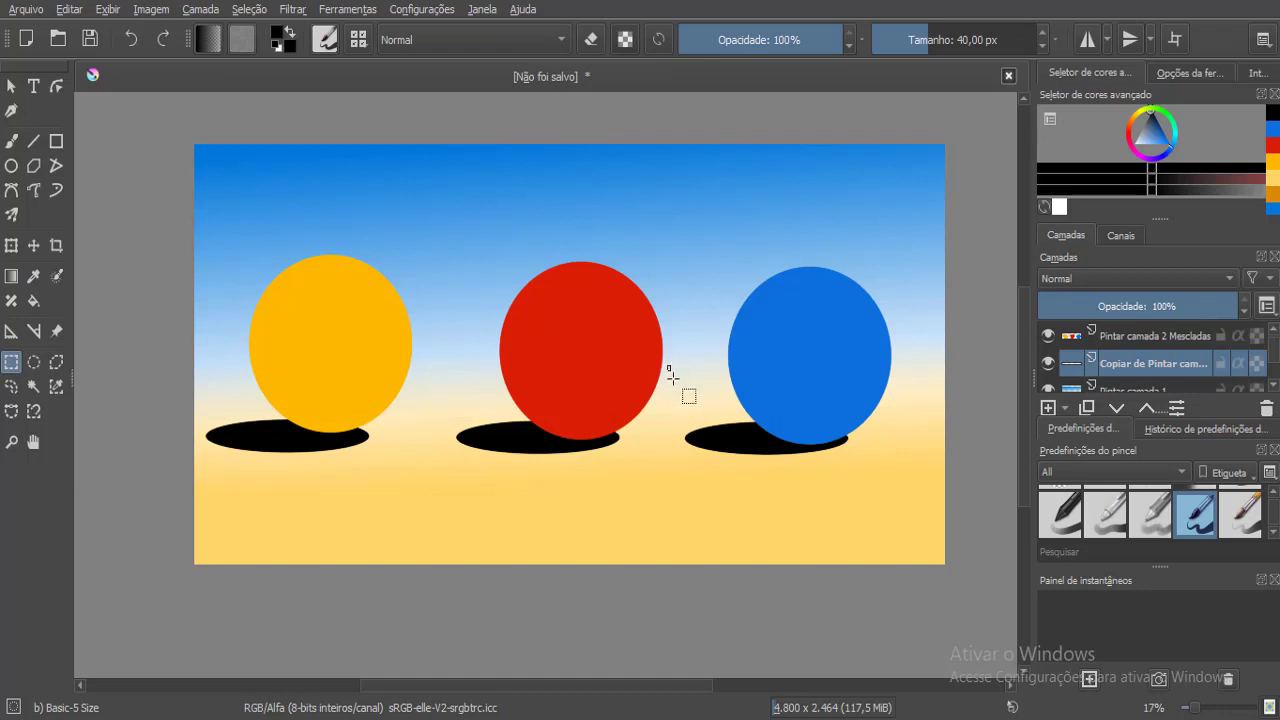
pyautogui.moveTo(669, 365); pyautogui.dragTo(871, 479)
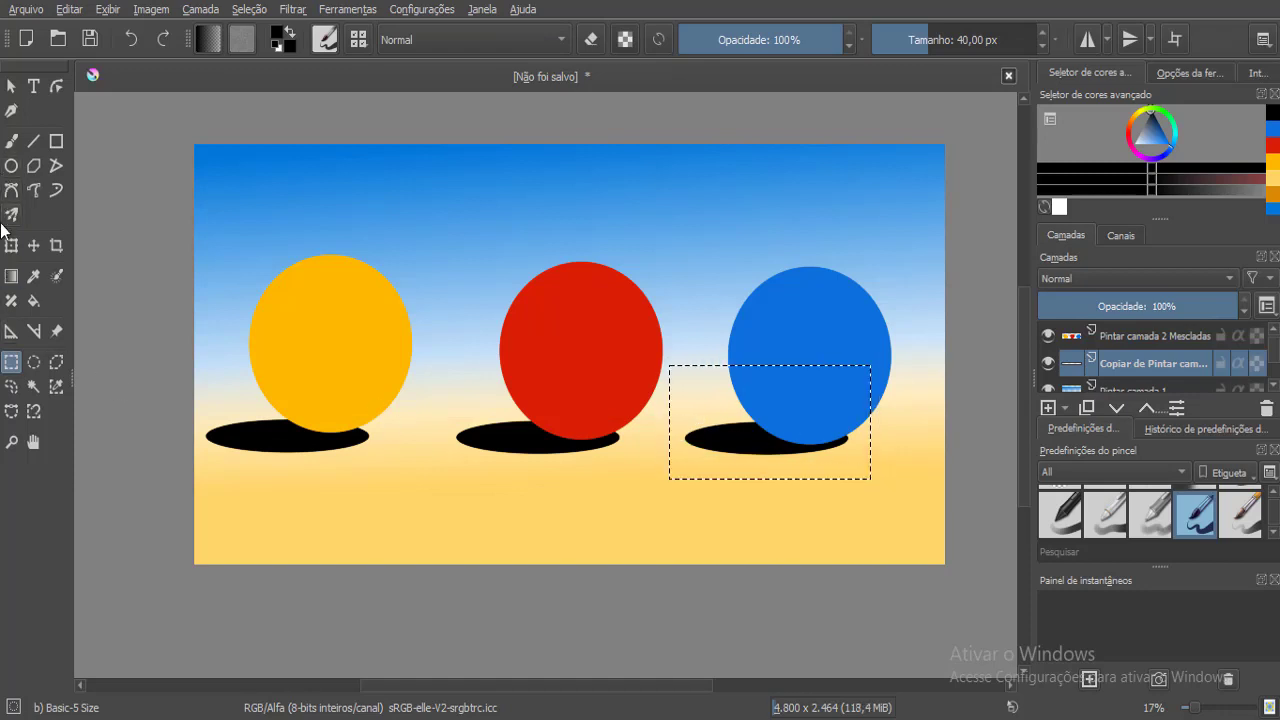
pyautogui.click(33, 245)
pyautogui.moveTo(778, 437); pyautogui.dragTo(762, 443)
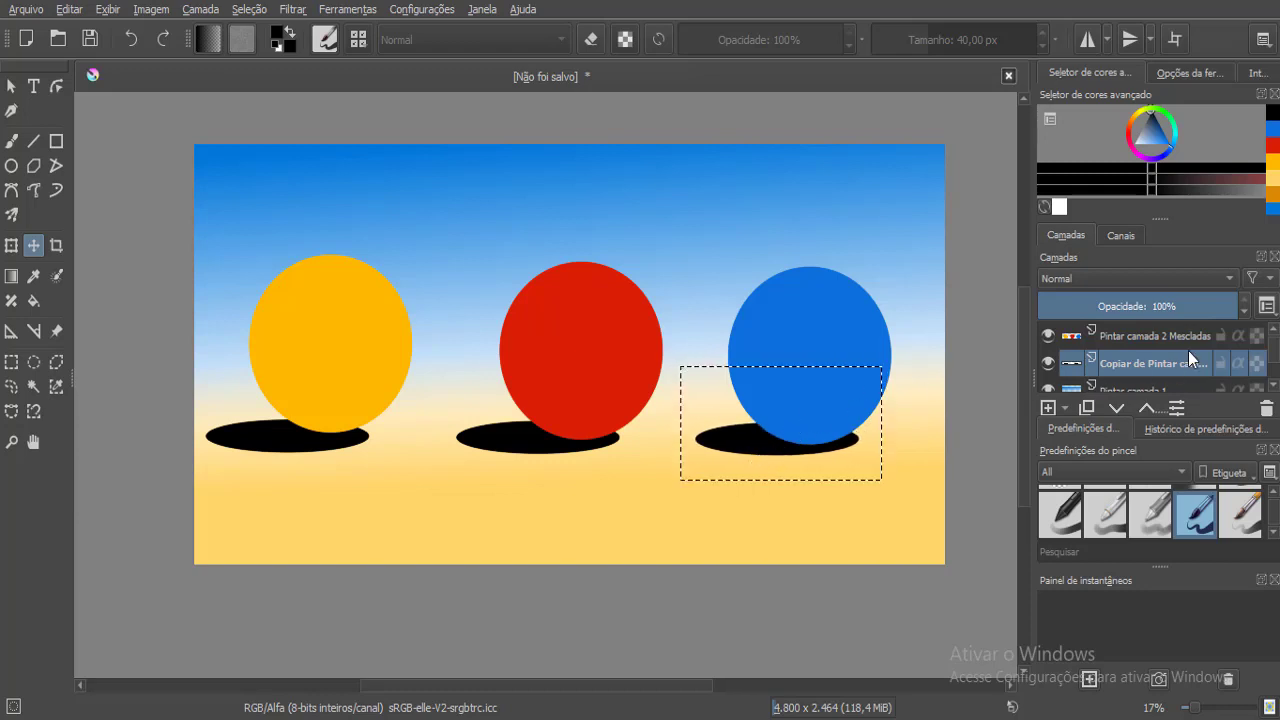
pyautogui.click(15, 367)
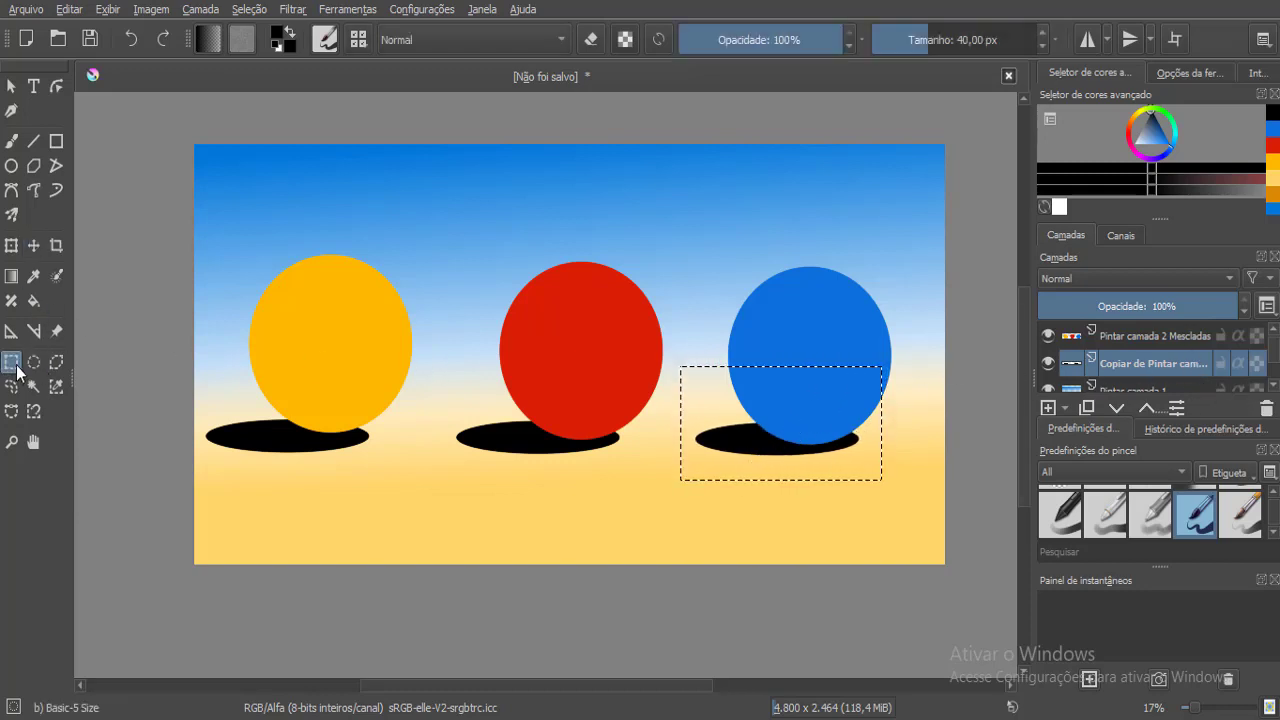
pyautogui.click(167, 363)
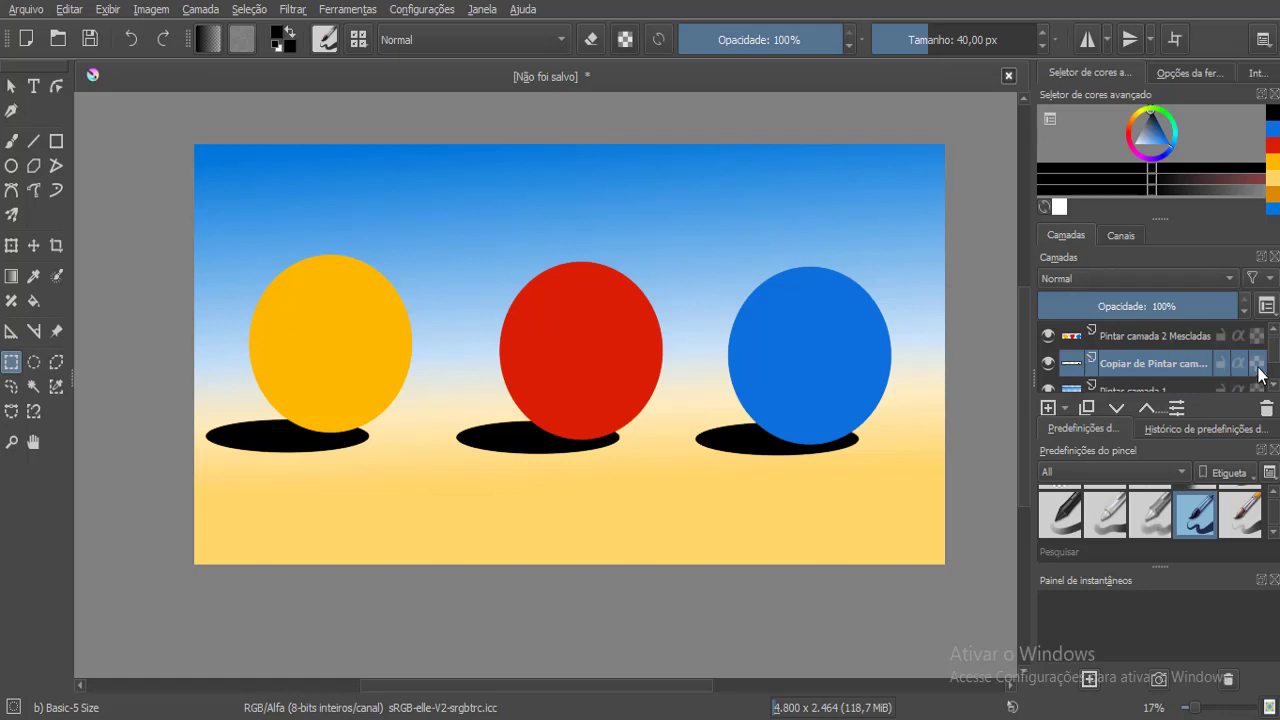
# Lock the alpha of the shadow and circles layers, and test a brush stroke over the blue ball's right edge, undoing it.
pyautogui.moveTo(1258, 373)
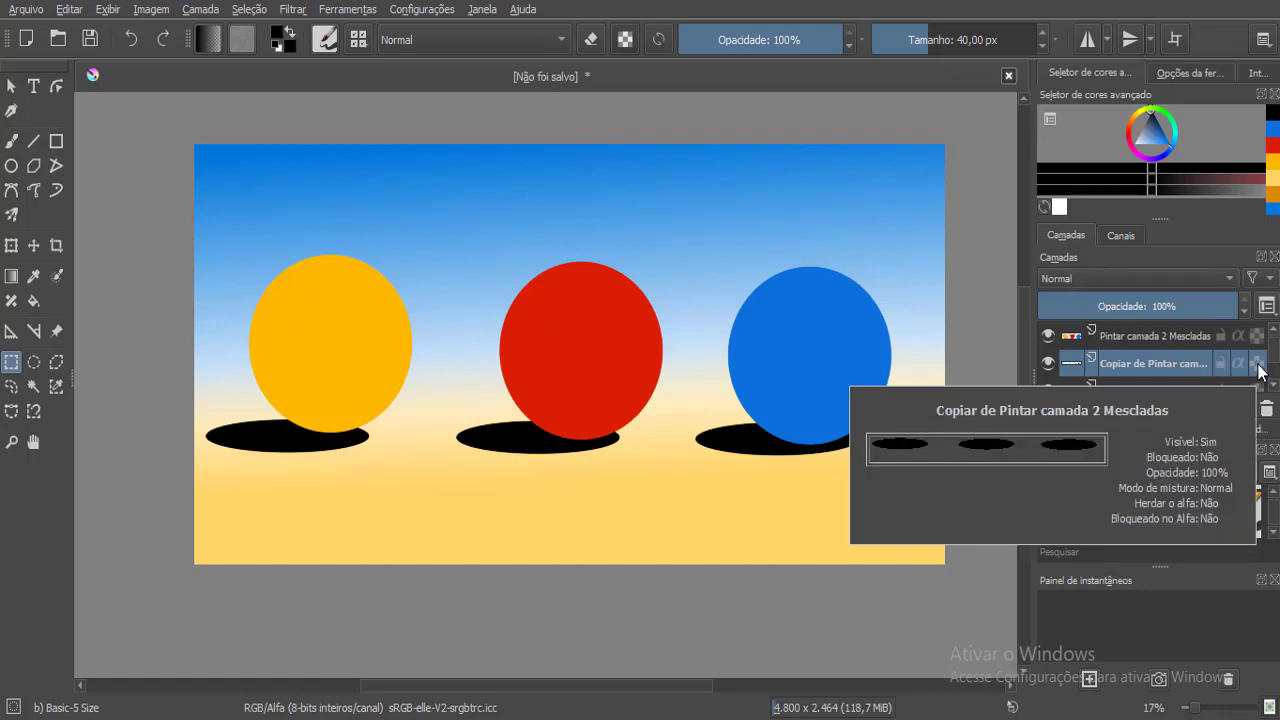
pyautogui.click(1257, 364)
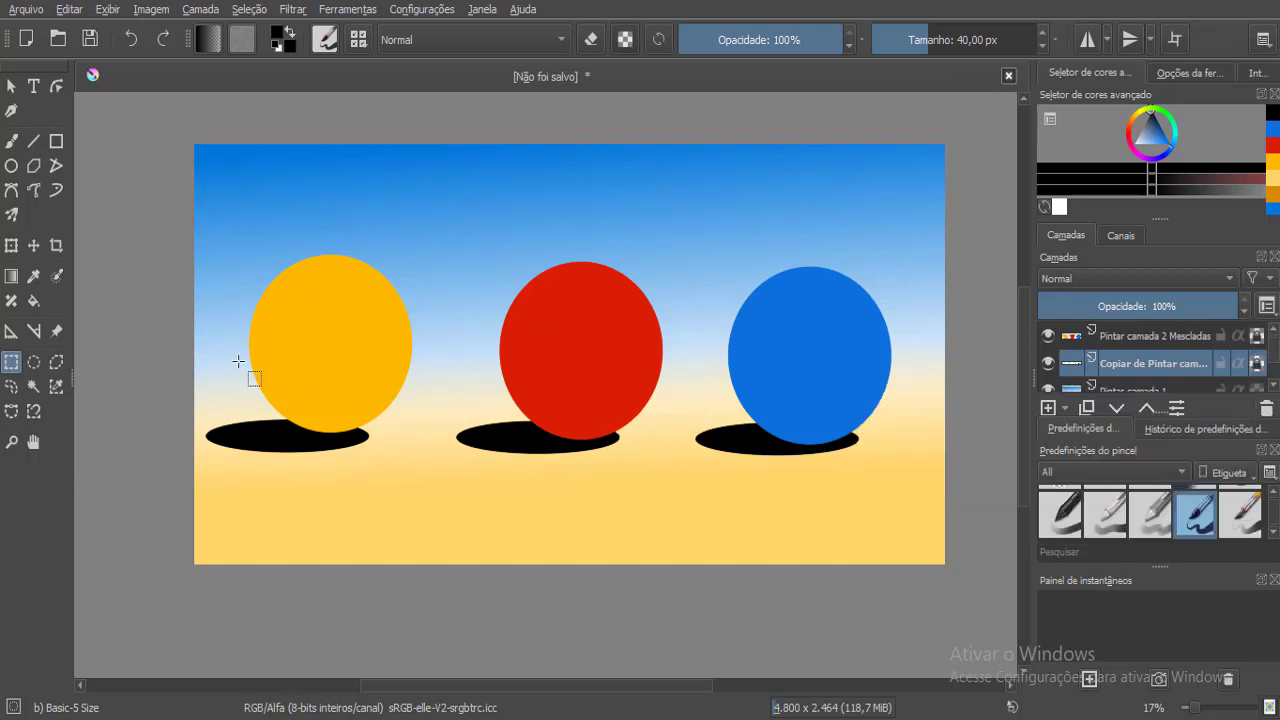
pyautogui.click(11, 141)
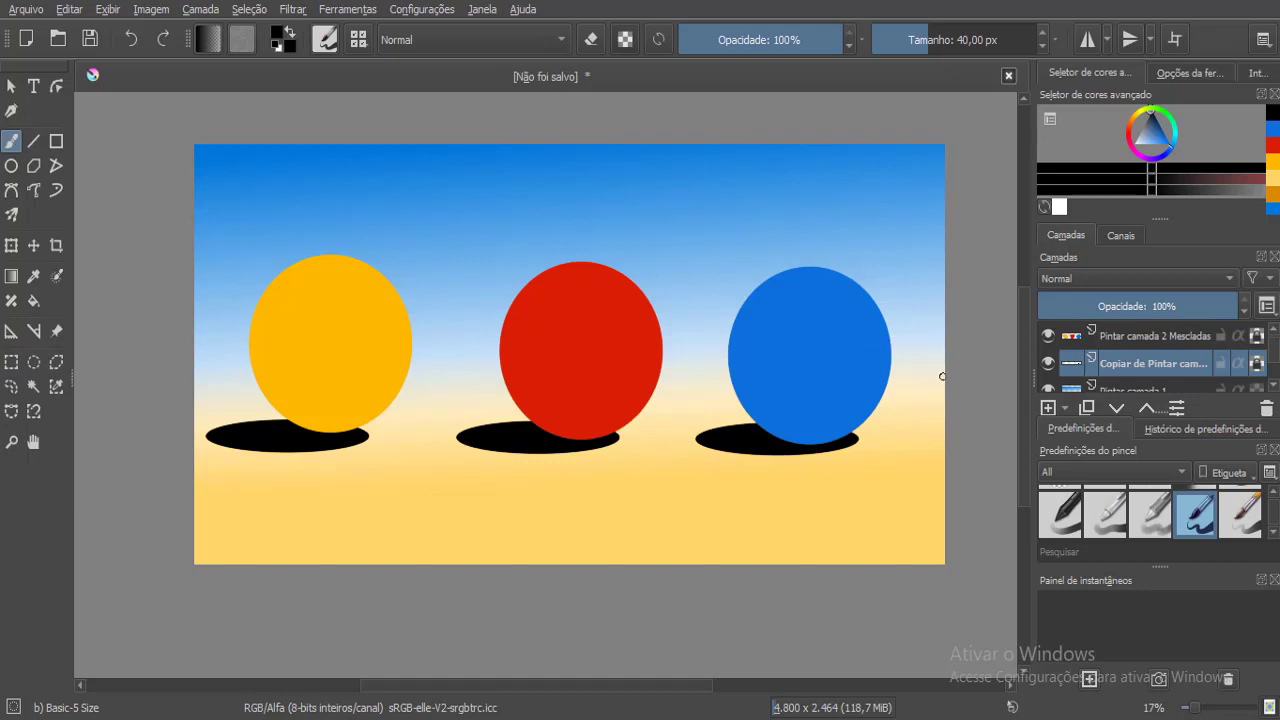
pyautogui.click(1122, 336)
pyautogui.moveTo(824, 350)
pyautogui.mouseDown()
pyautogui.moveTo(892, 298)
pyautogui.moveTo(888, 358)
pyautogui.mouseUp()
pyautogui.hotkey('ctrl', 'z')
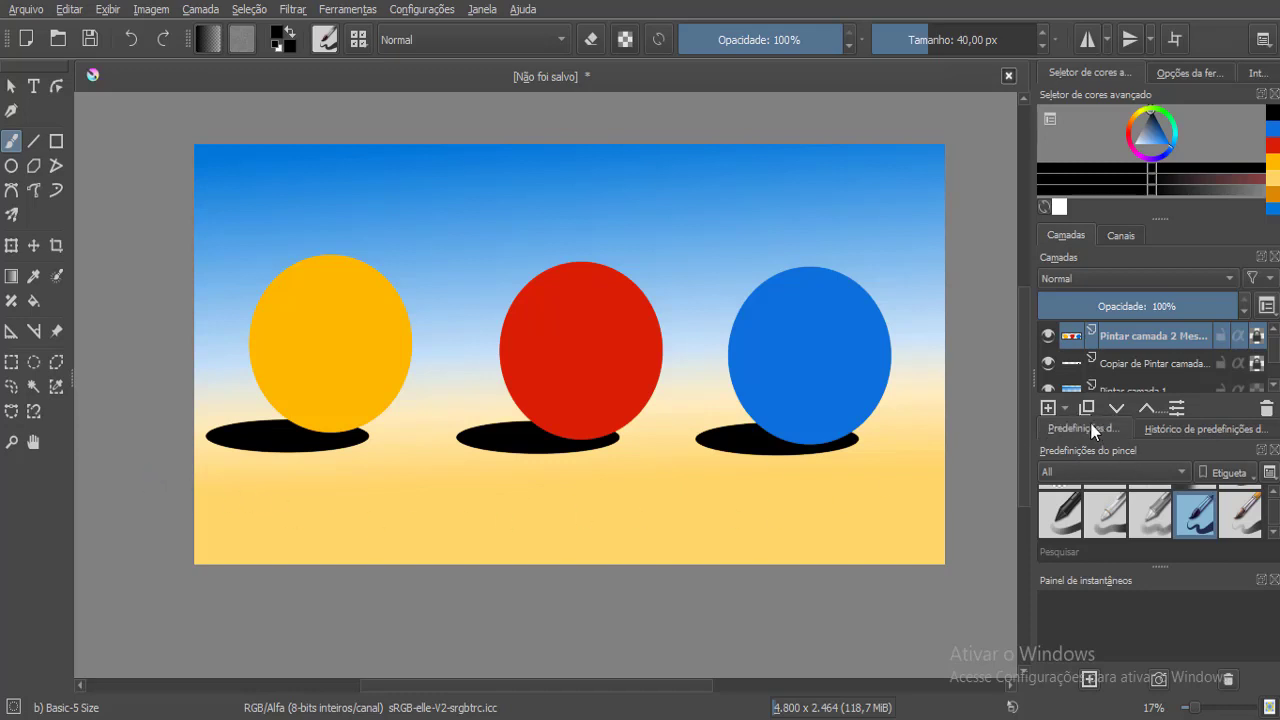
# Rearrange the dockers so the layer list has more room, and add a new paint layer above the circles.
pyautogui.moveTo(1086, 448); pyautogui.dragTo(185, 454)
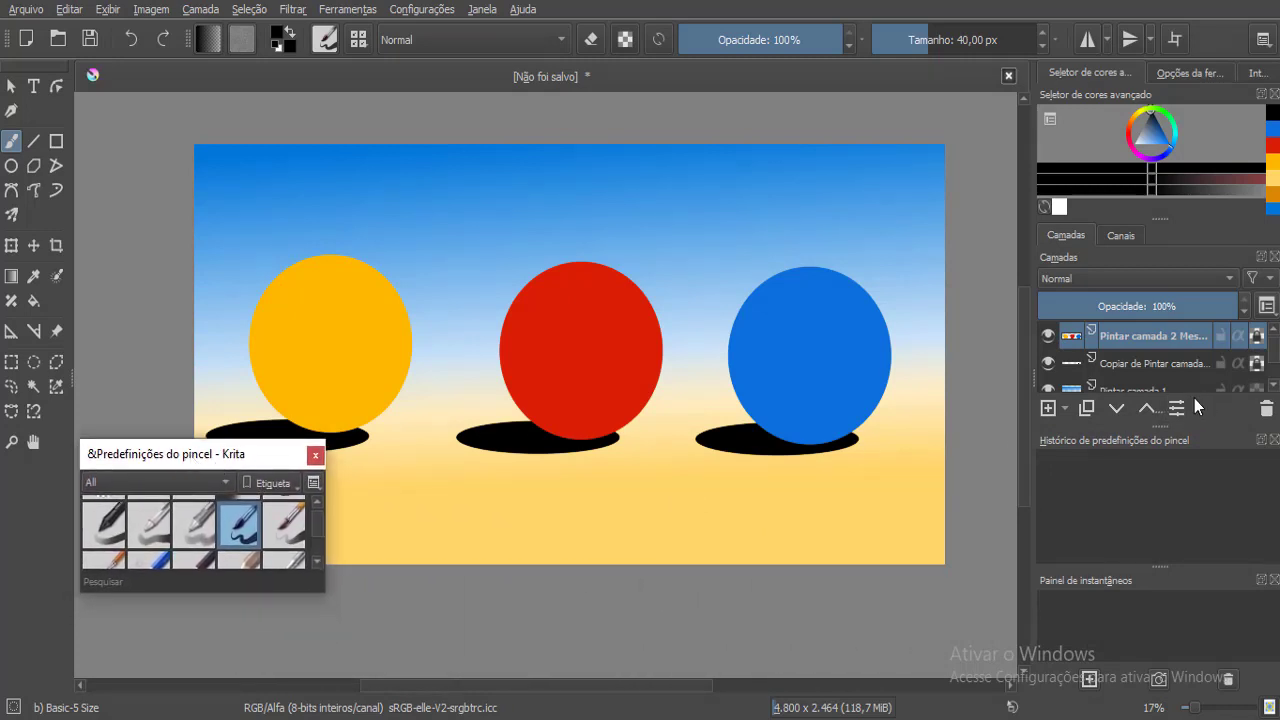
pyautogui.click(1262, 408)
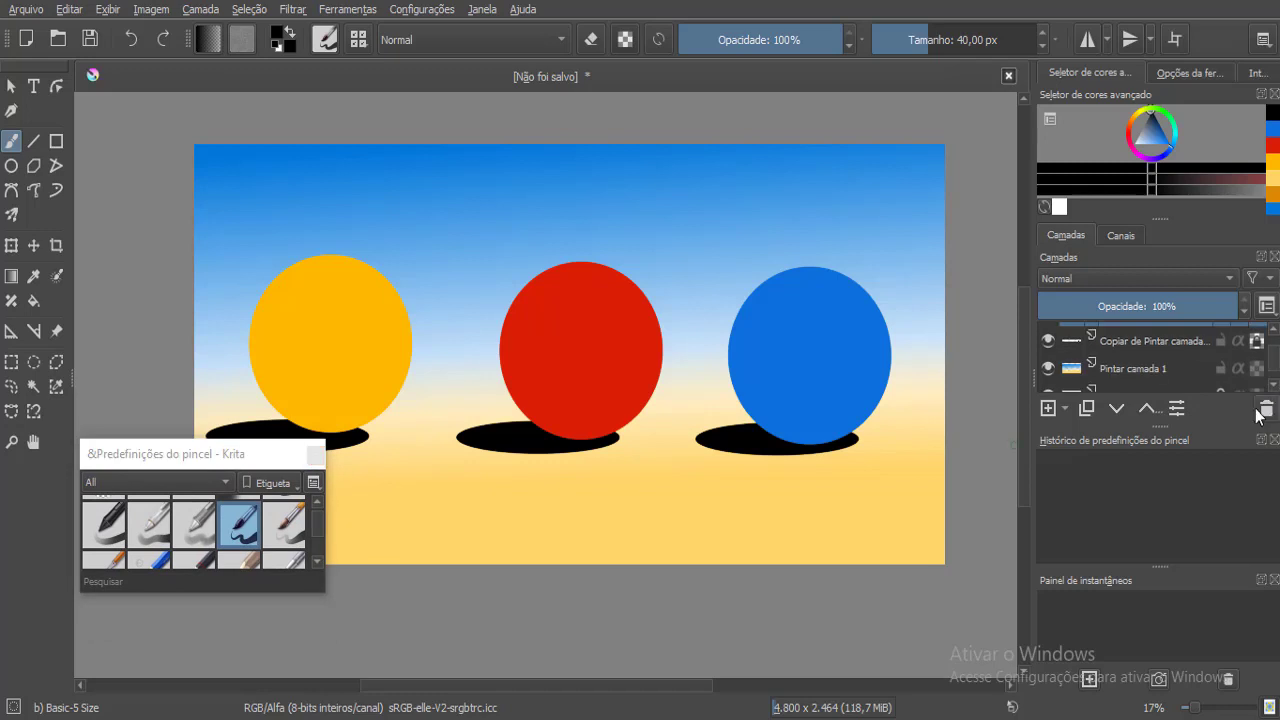
pyautogui.moveTo(1165, 441); pyautogui.dragTo(1163, 507)
pyautogui.moveTo(1175, 454)
pyautogui.mouseDown()
pyautogui.moveTo(1171, 609)
pyautogui.moveTo(1175, 586)
pyautogui.mouseUp()
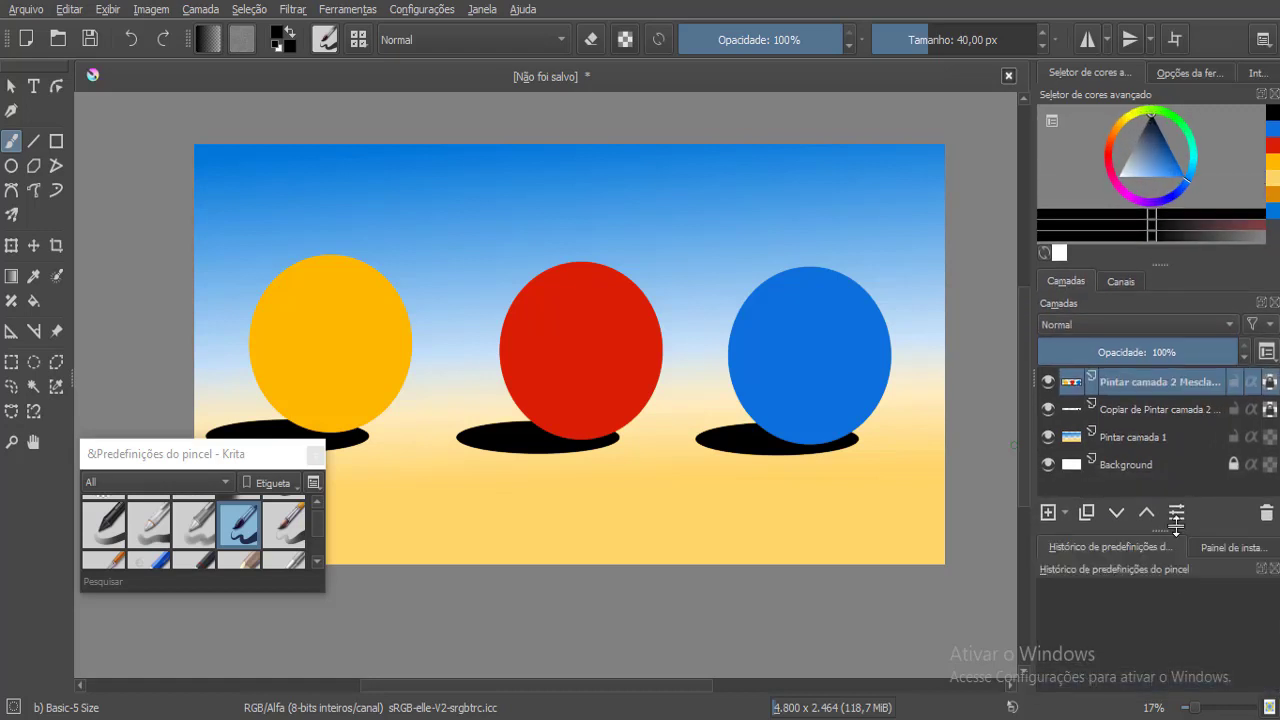
pyautogui.click(1048, 513)
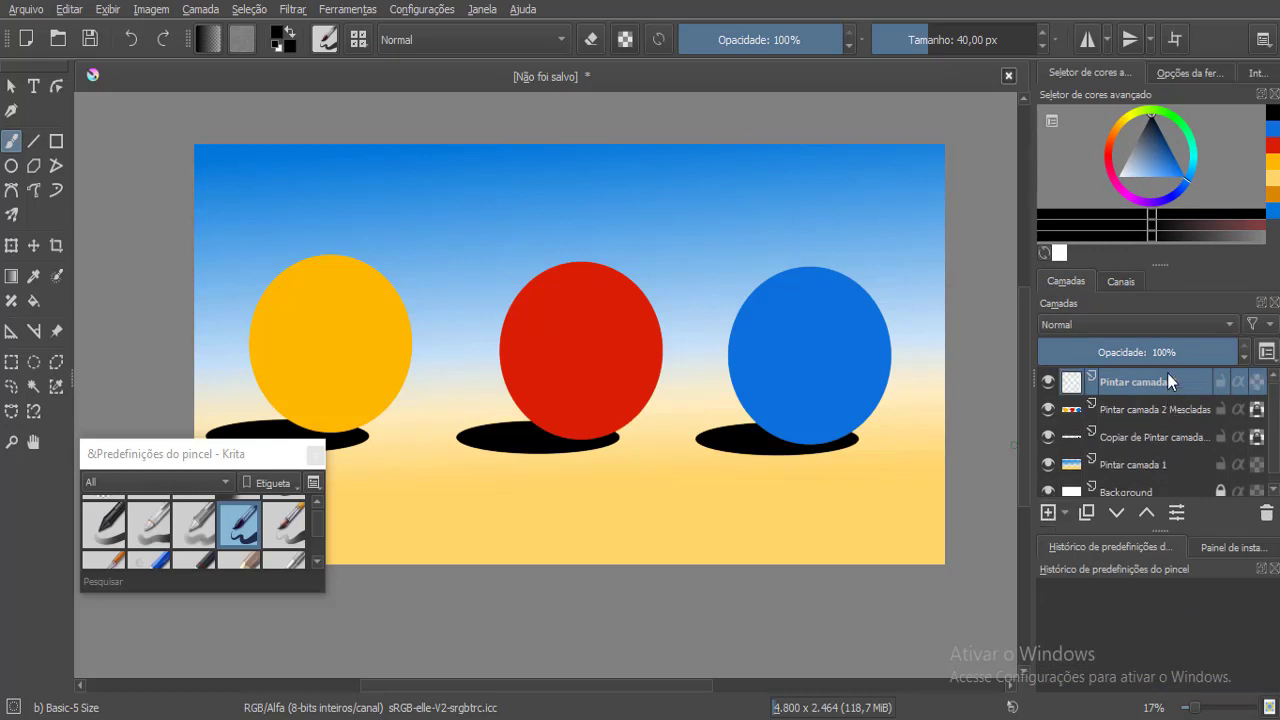
pyautogui.click(1269, 325)
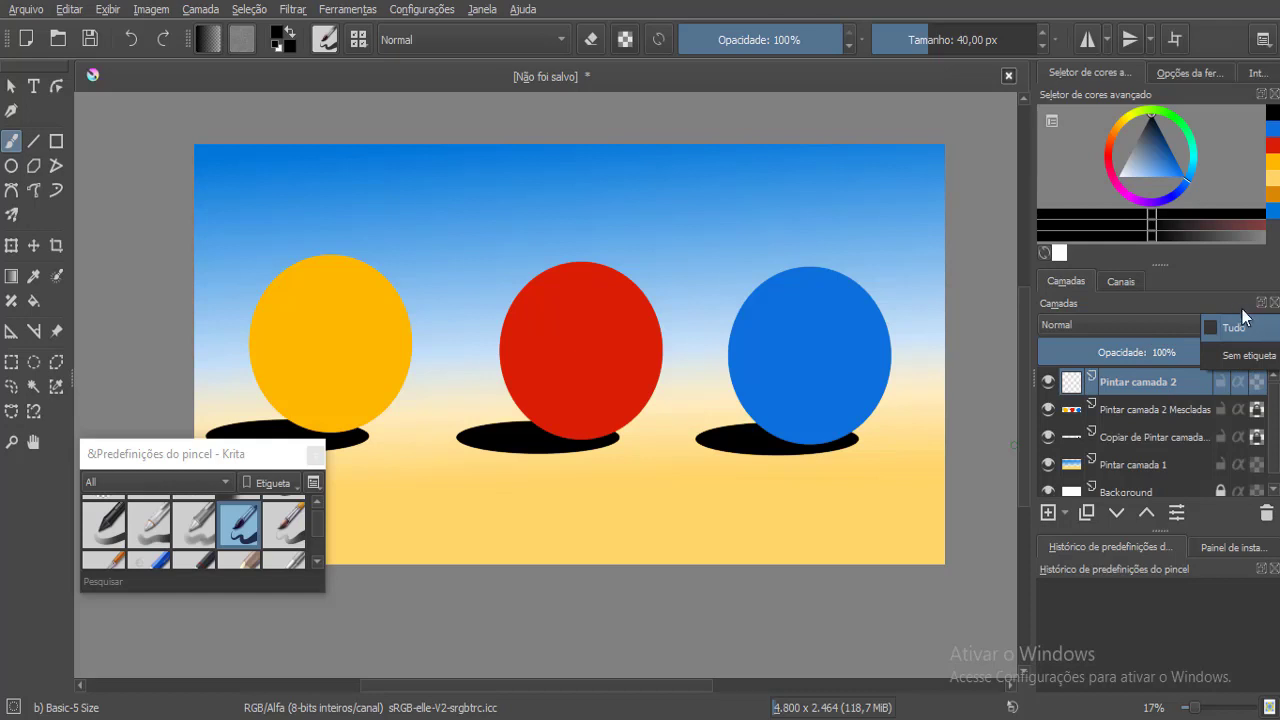
pyautogui.click(1241, 318)
pyautogui.keyDown('shift'); pyautogui.click(1136, 409); pyautogui.keyUp('shift')
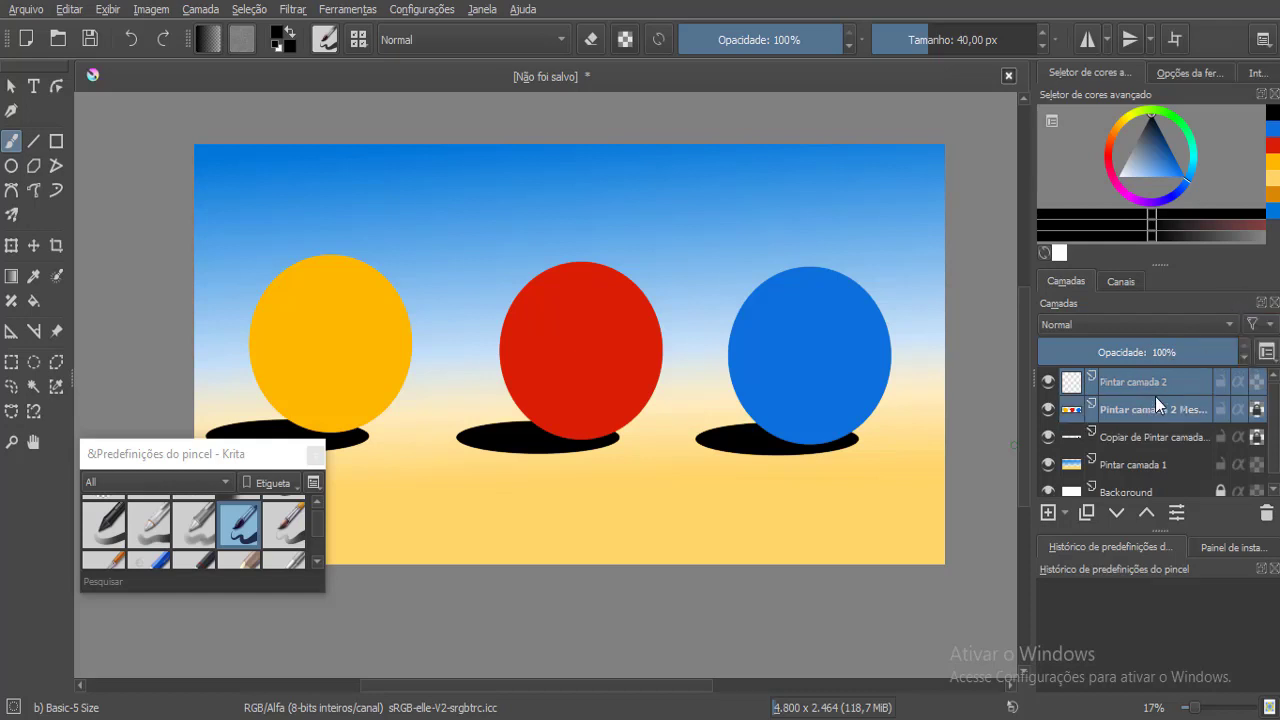
pyautogui.click(1266, 354)
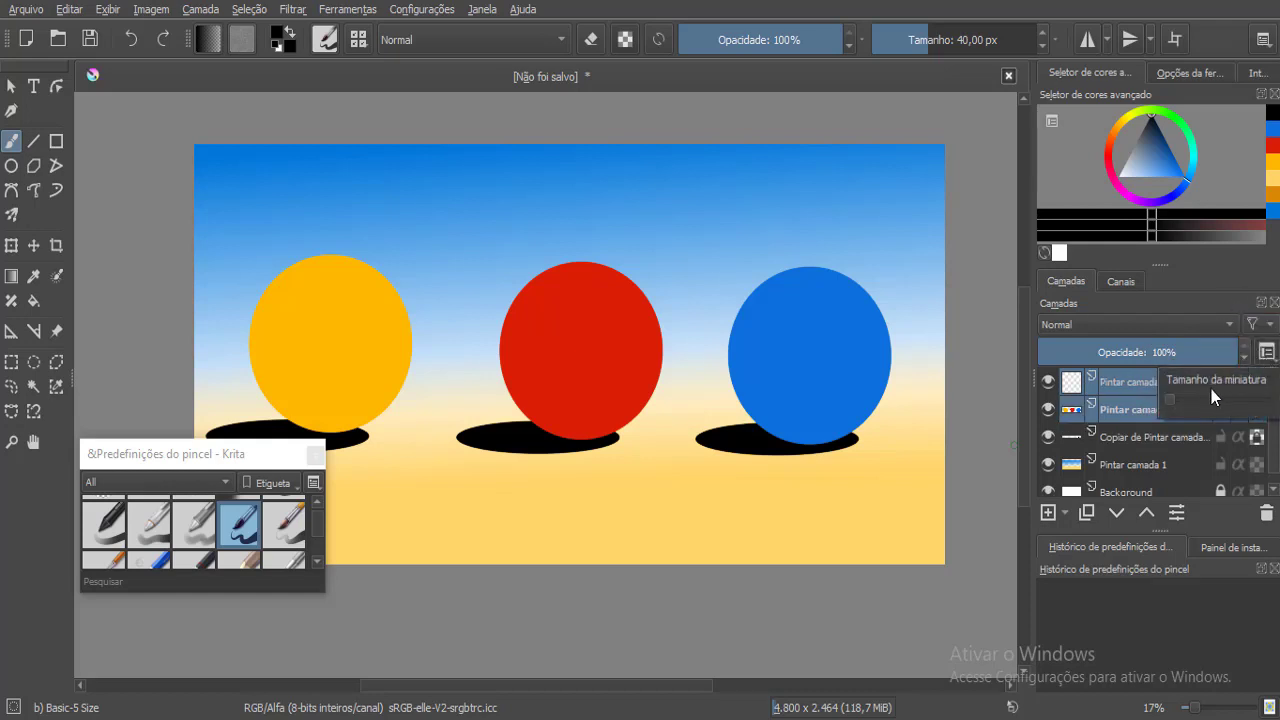
pyautogui.click(1268, 325)
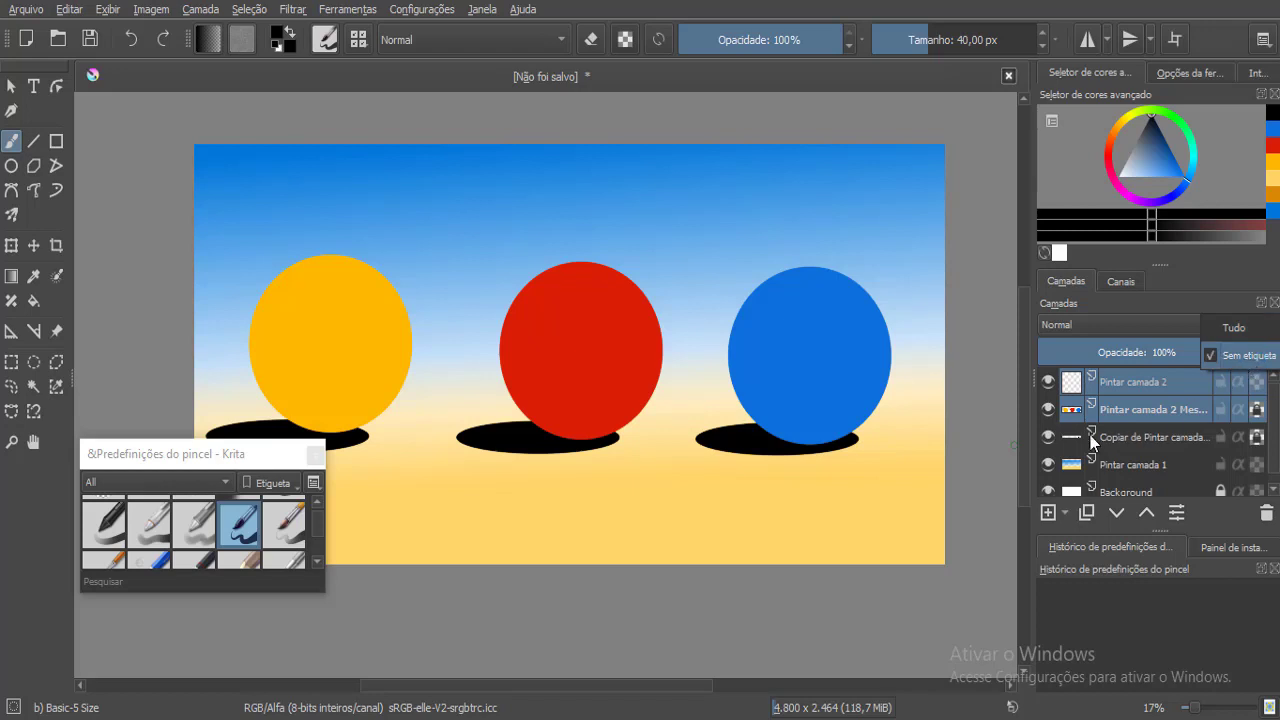
pyautogui.click(927, 332)
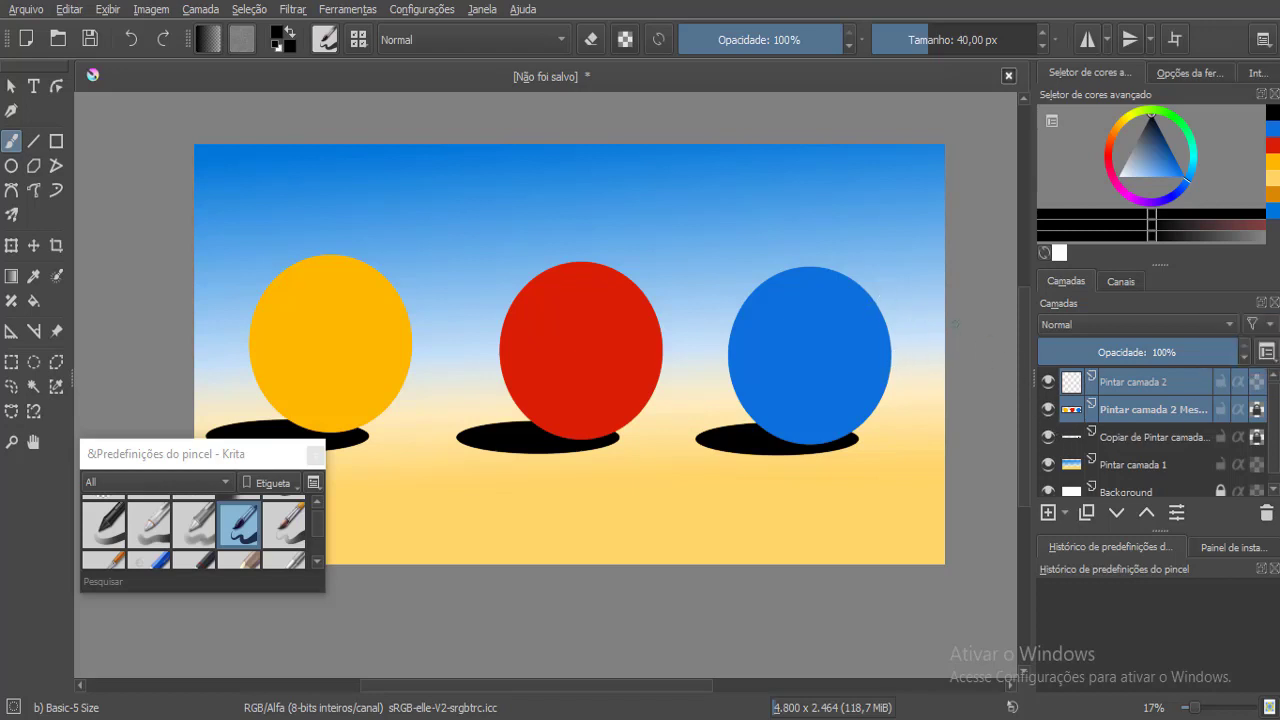
# Try a black brush stroke across the blue ball's right edge on the new top layer, and undo it.
pyautogui.click(1120, 382)
pyautogui.moveTo(862, 355)
pyautogui.mouseDown()
pyautogui.moveTo(903, 300)
pyautogui.moveTo(908, 384)
pyautogui.mouseUp()
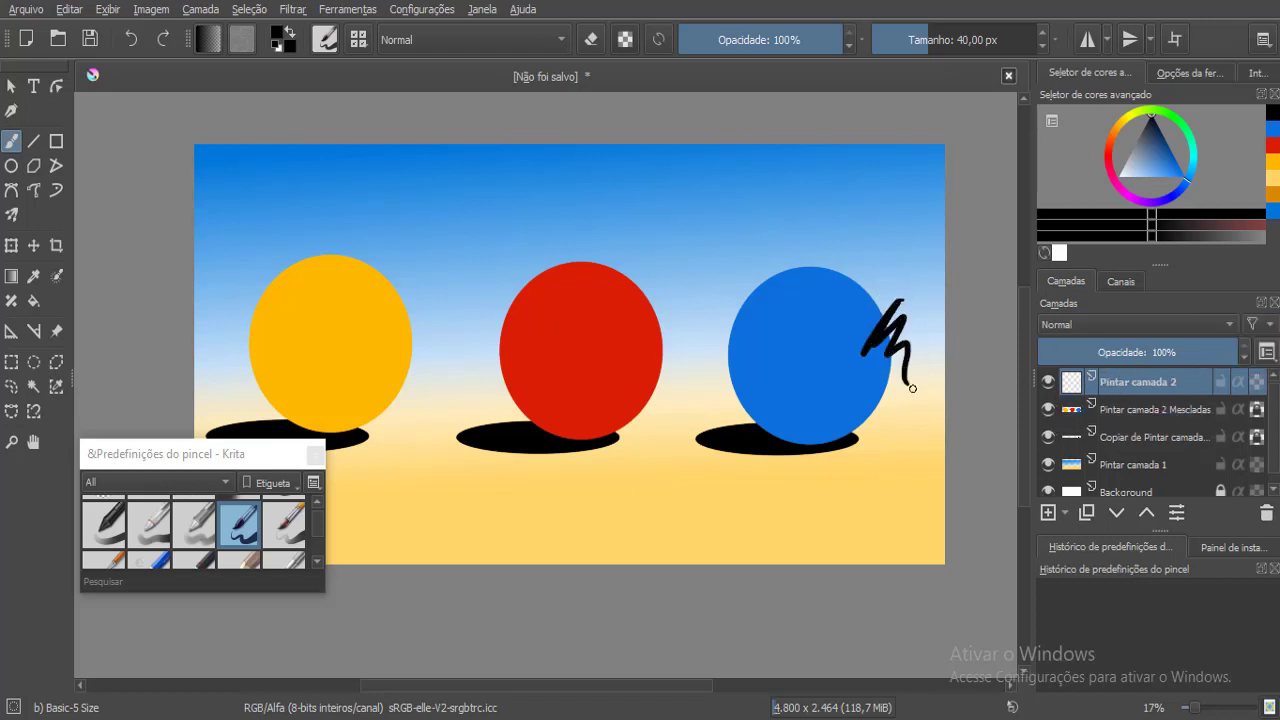
pyautogui.hotkey('ctrl', 'z')
# Try giving the new layer and the circles layer the Escurecer blending mode and an alpha lock, and undo it.
pyautogui.keyDown('ctrl'); pyautogui.click(1167, 409); pyautogui.keyUp('ctrl')
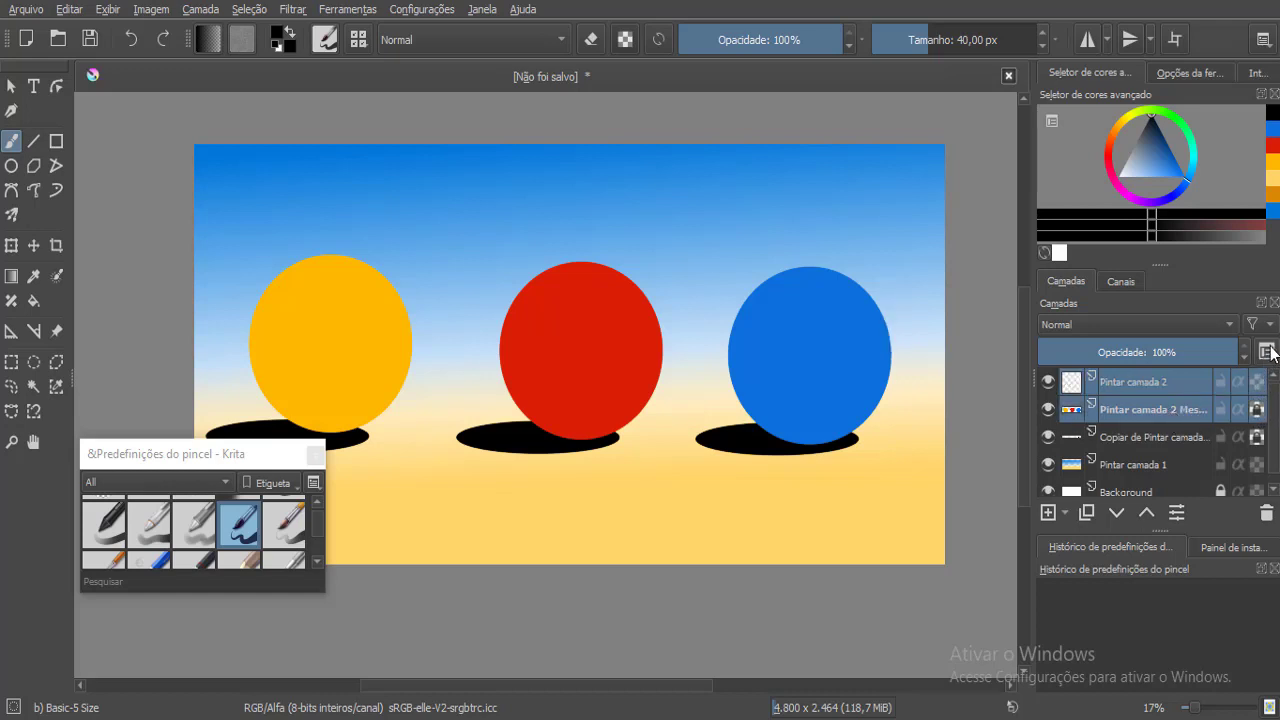
pyautogui.click(1266, 332)
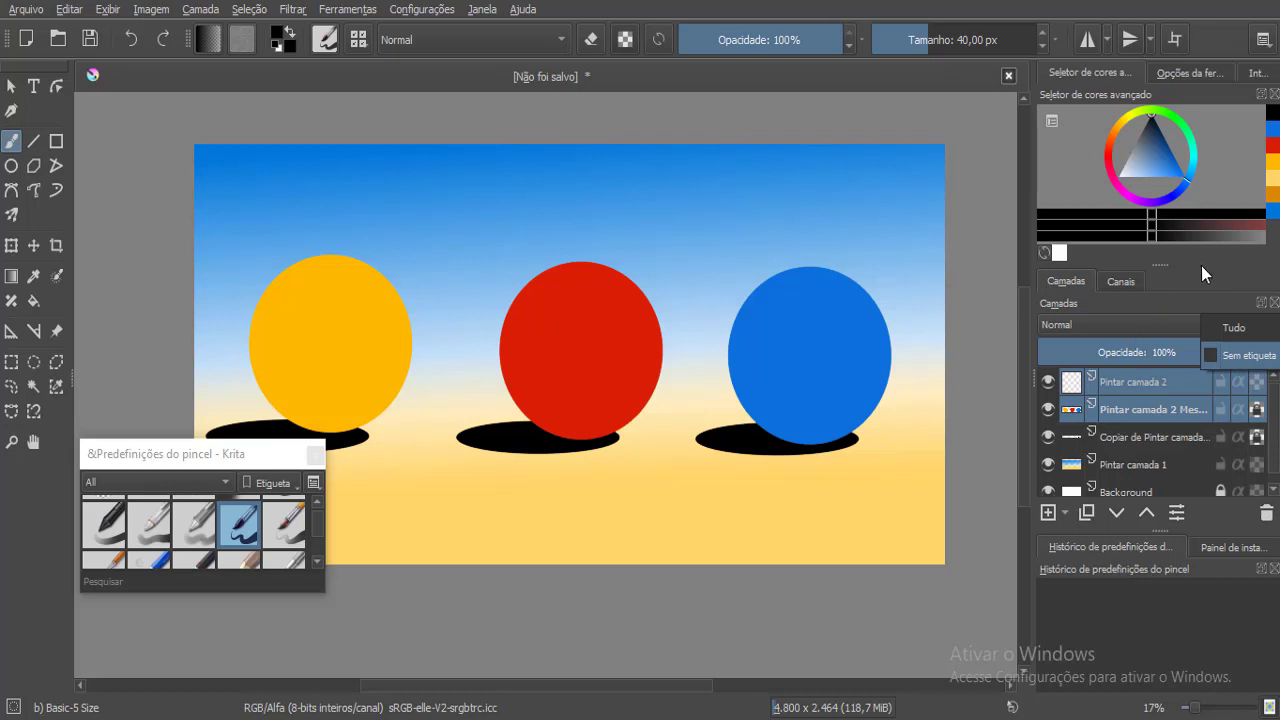
pyautogui.click(1177, 299)
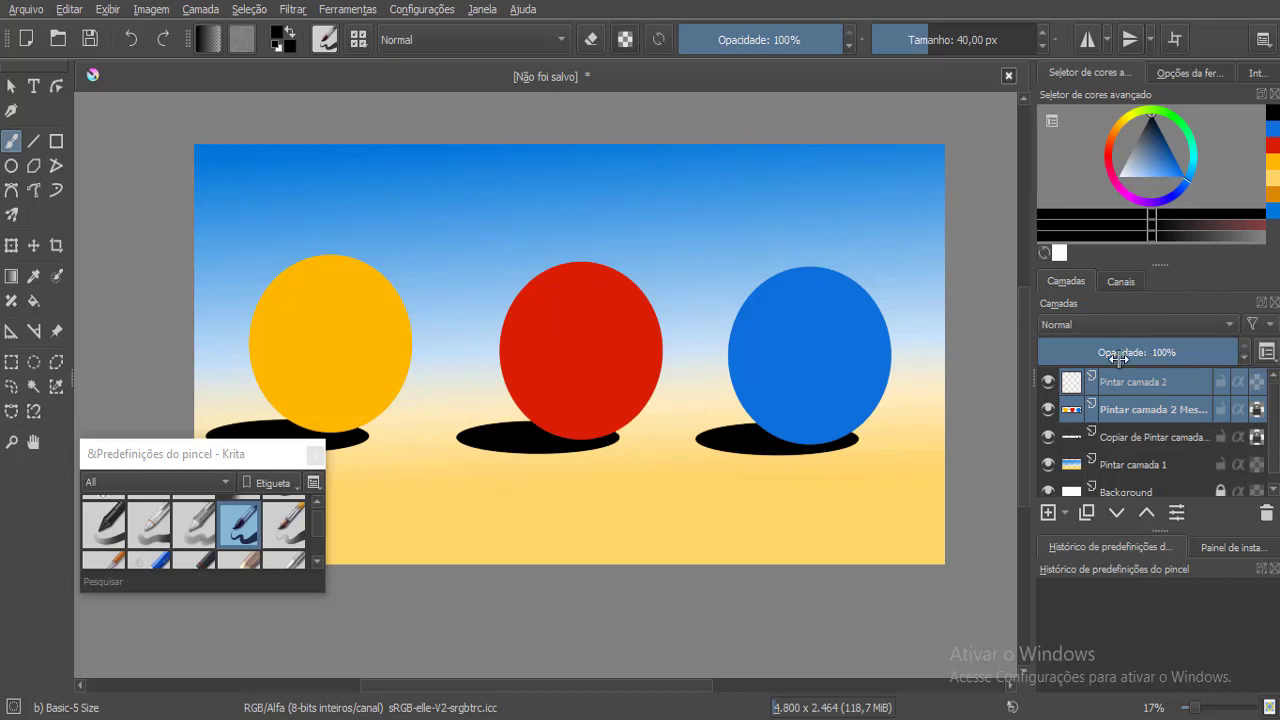
pyautogui.click(1177, 515)
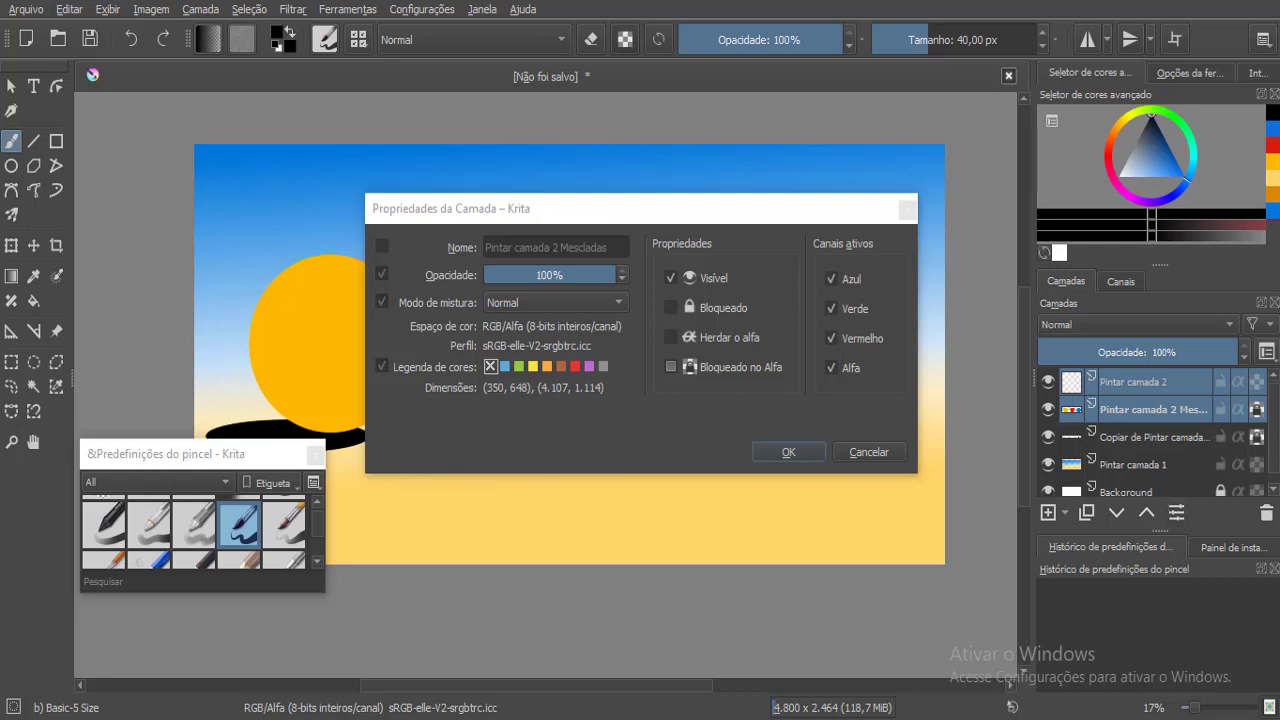
pyautogui.click(624, 302)
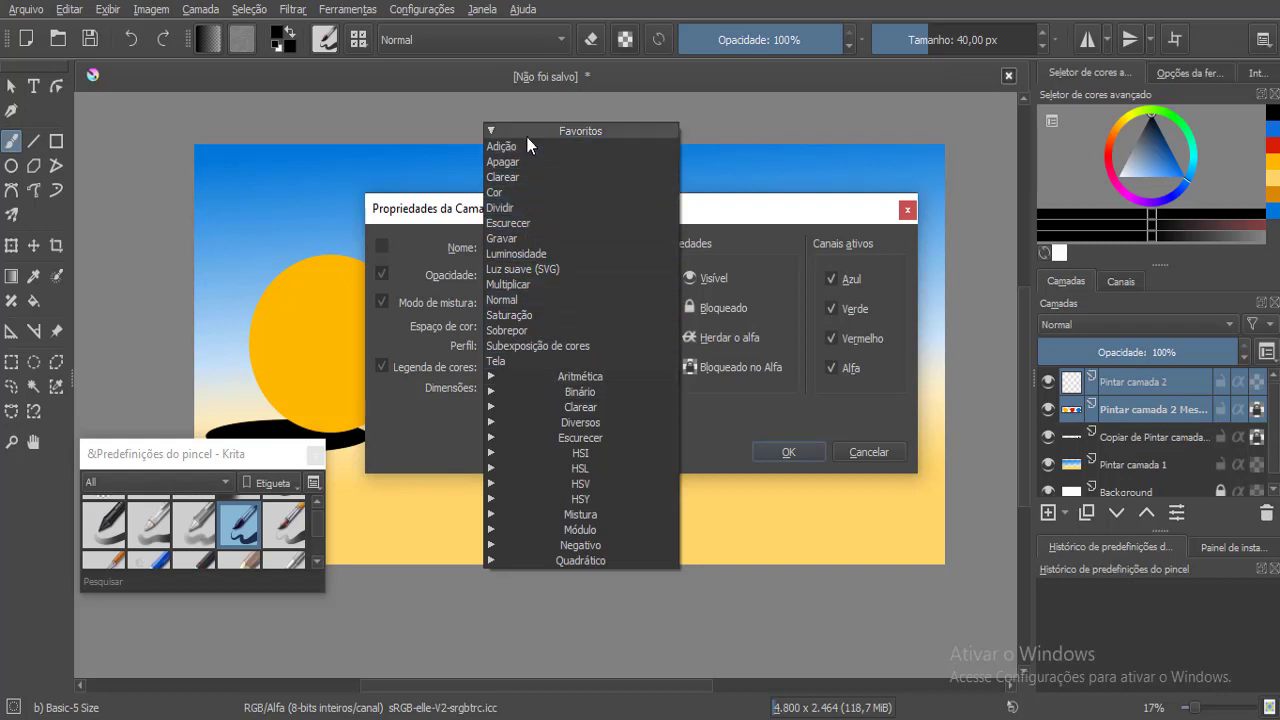
pyautogui.click(522, 222)
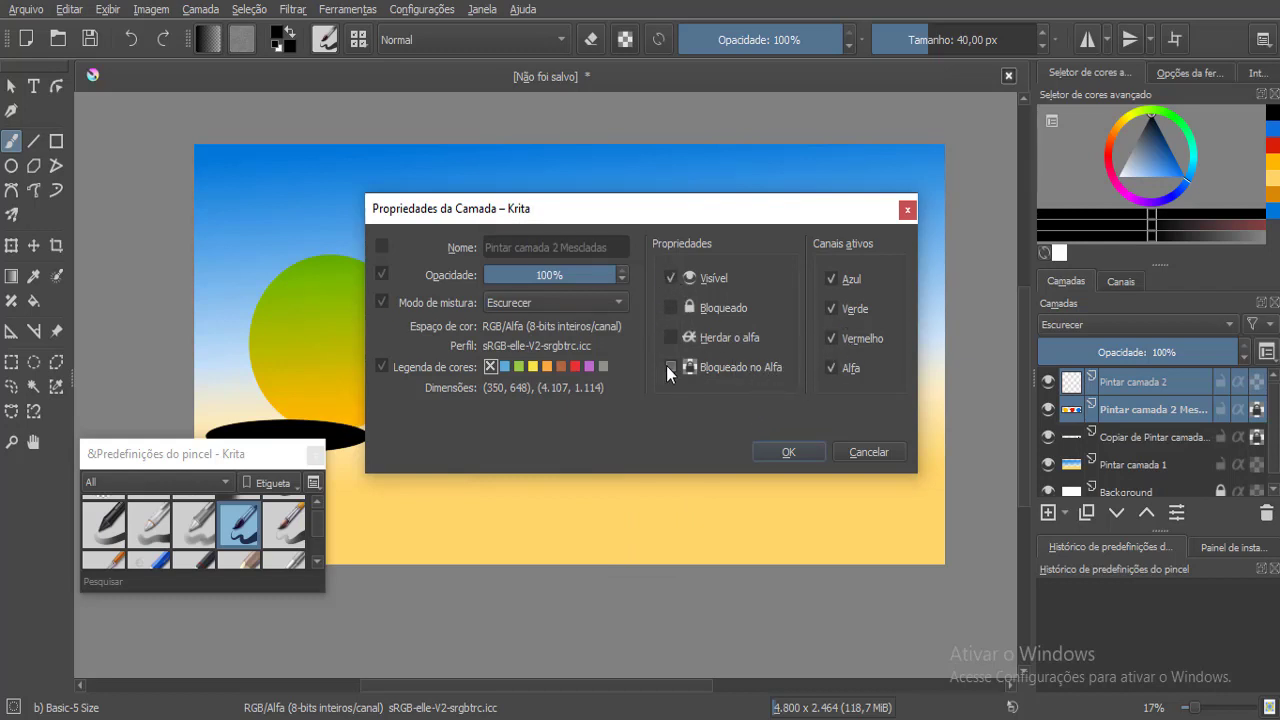
pyautogui.click(789, 452)
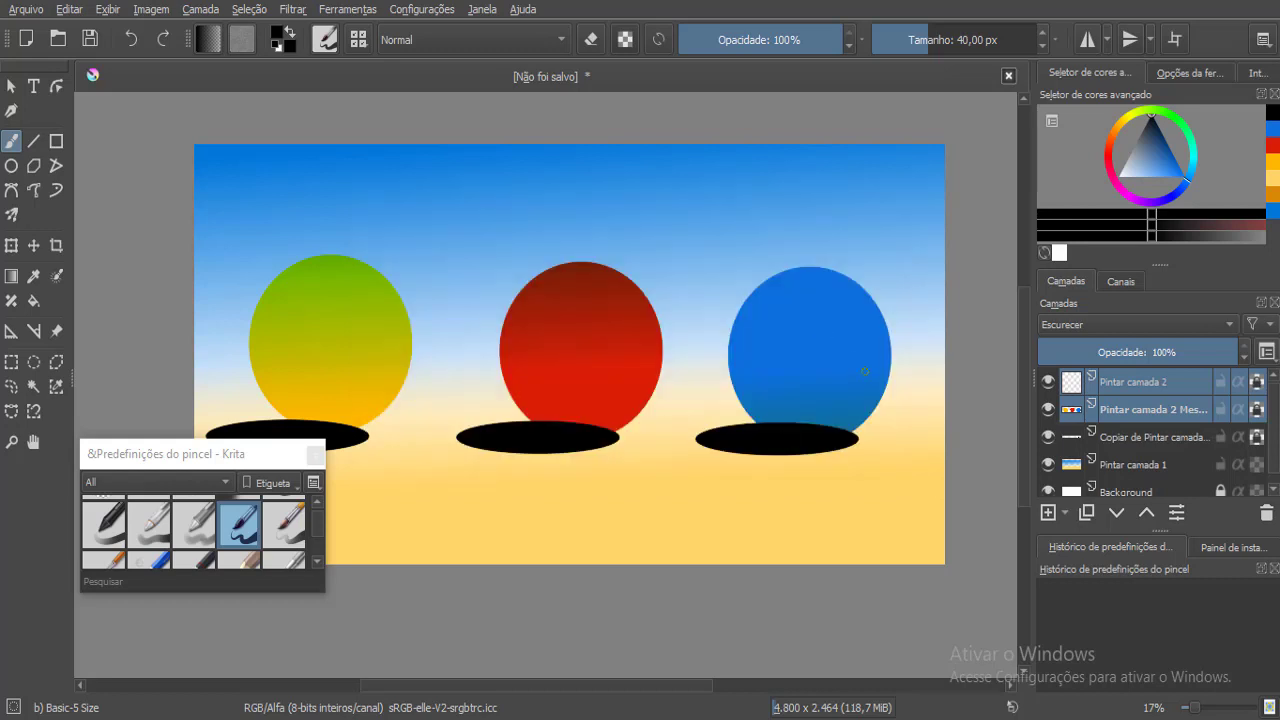
pyautogui.hotkey('ctrl', 'z')
# Set only the new top layer's blending mode to Escurecer.
pyautogui.click(1121, 409)
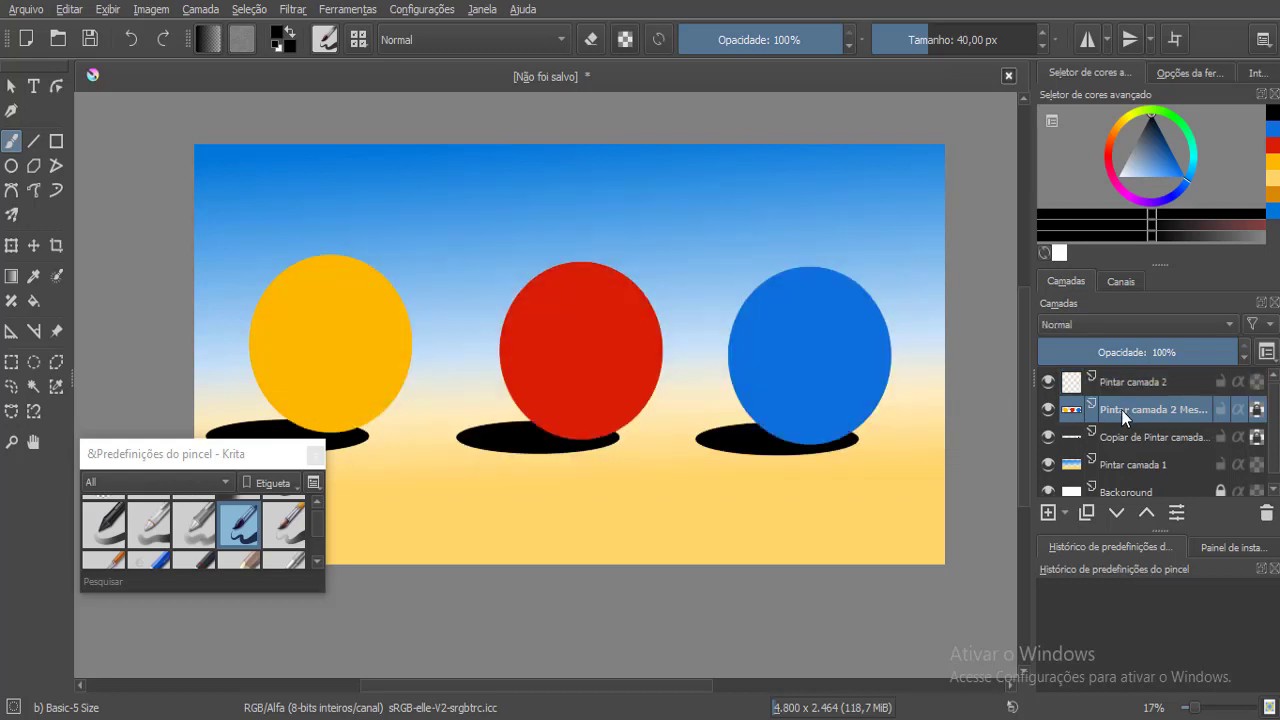
pyautogui.click(1136, 383)
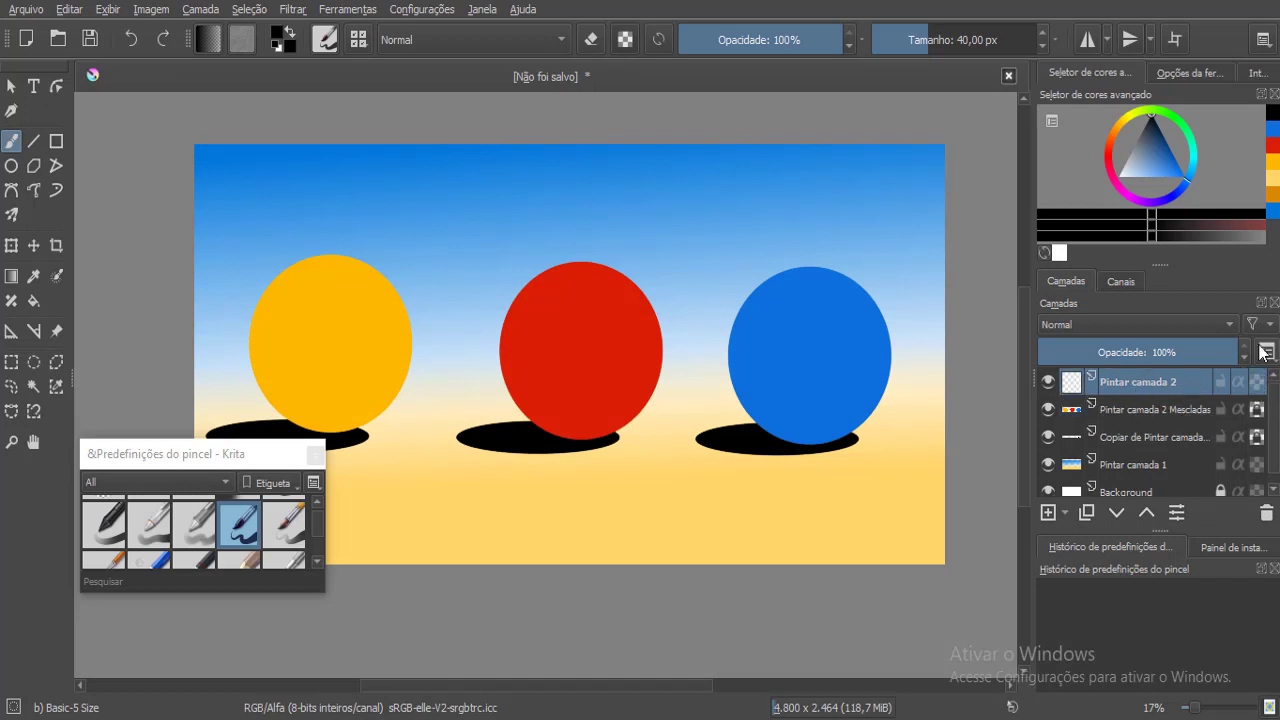
pyautogui.click(1230, 322)
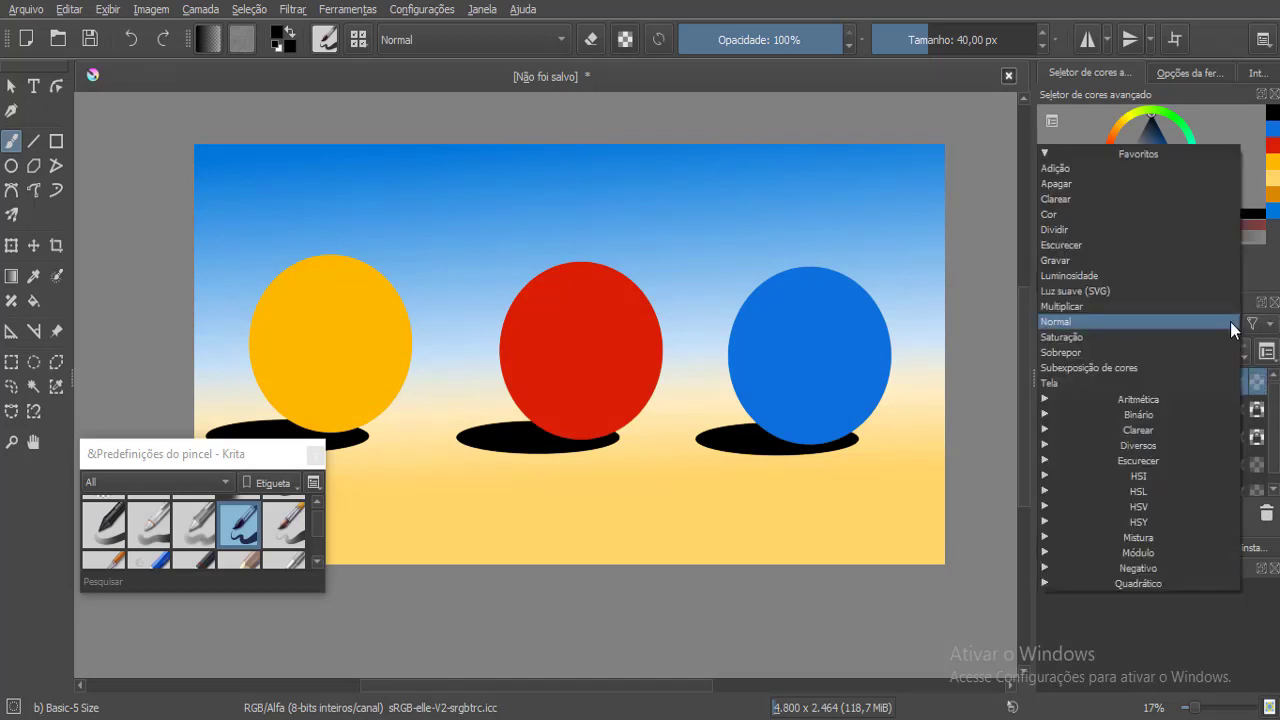
pyautogui.click(1074, 247)
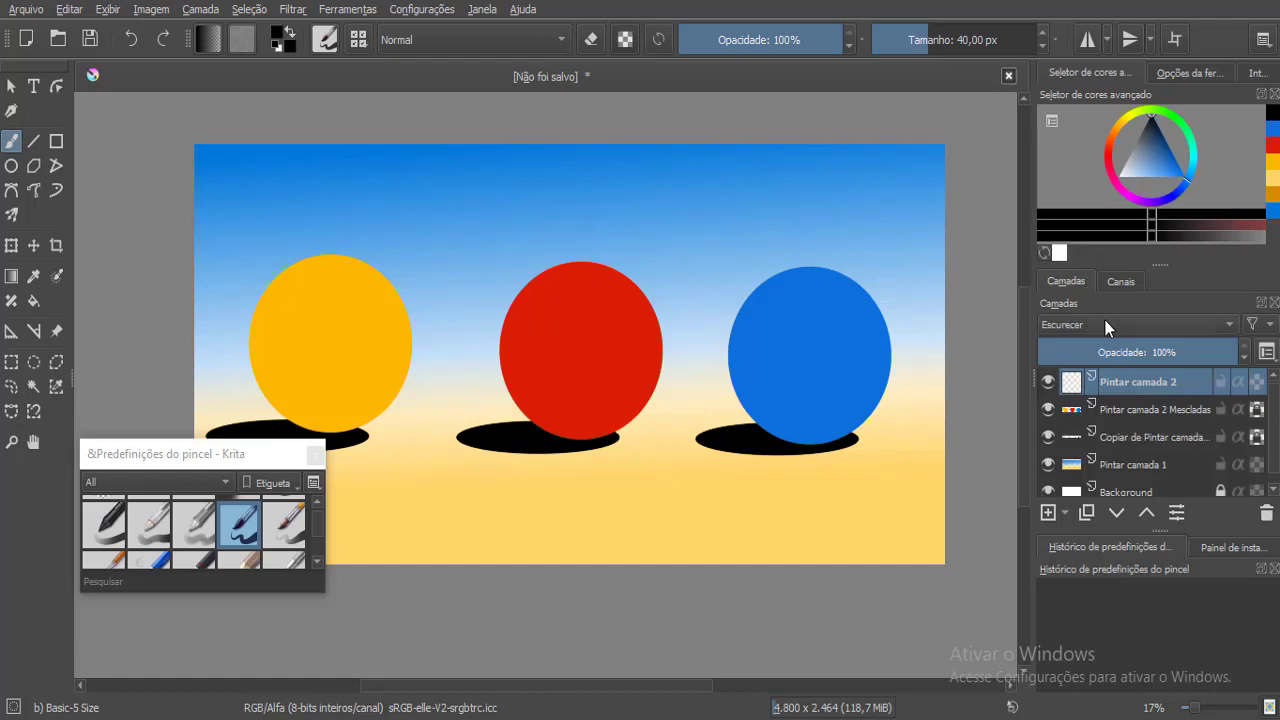
# Try an alpha lock on the new top layer, remove it, and test a brush stroke along the blue ball's right edge.
pyautogui.click(1176, 512)
pyautogui.click(662, 368)
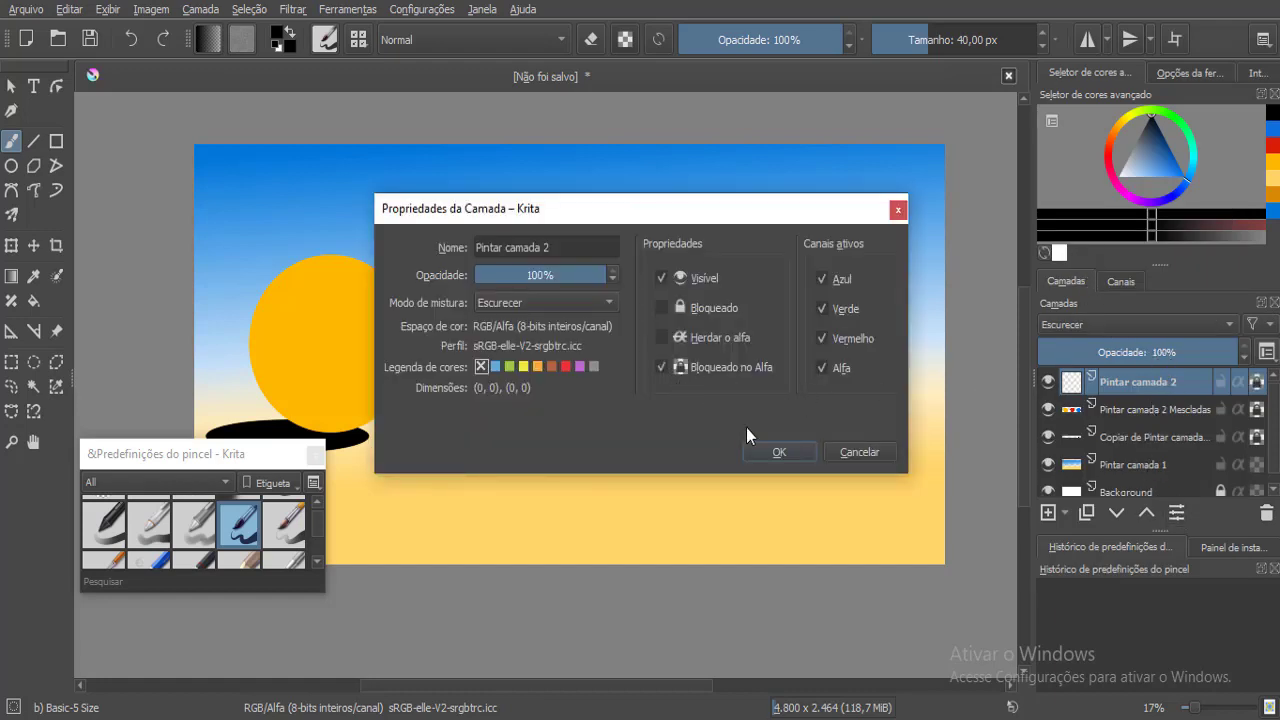
pyautogui.click(779, 455)
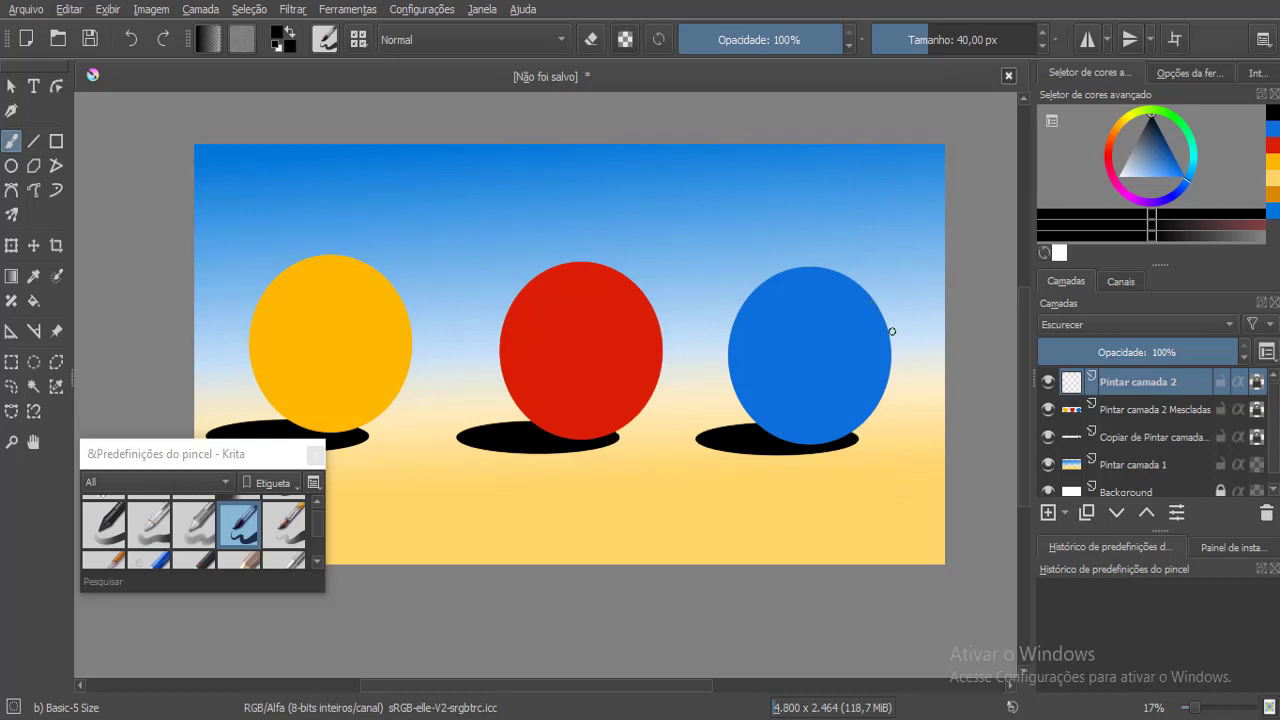
pyautogui.click(1257, 381)
pyautogui.moveTo(886, 288); pyautogui.dragTo(890, 404)
# Try adding a colorize mask to the new top layer, and undo it.
pyautogui.click(58, 280)
pyautogui.click(337, 325)
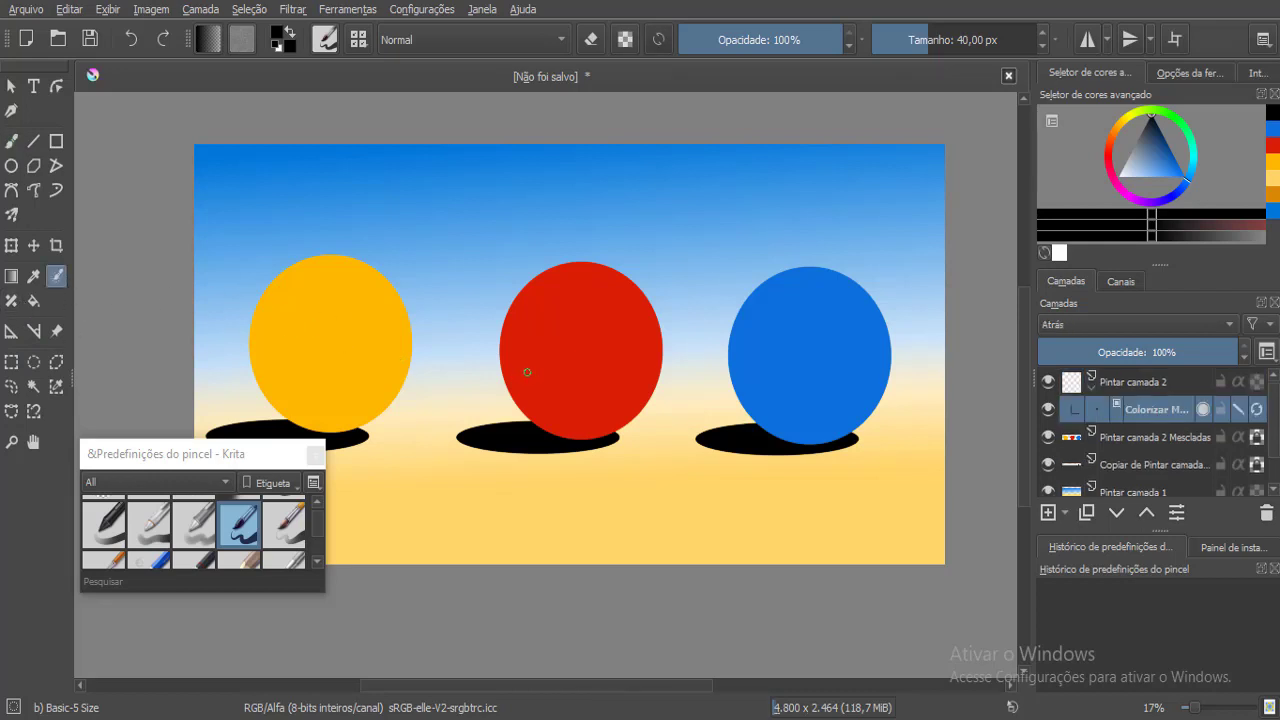
pyautogui.hotkey('ctrl', 'z')
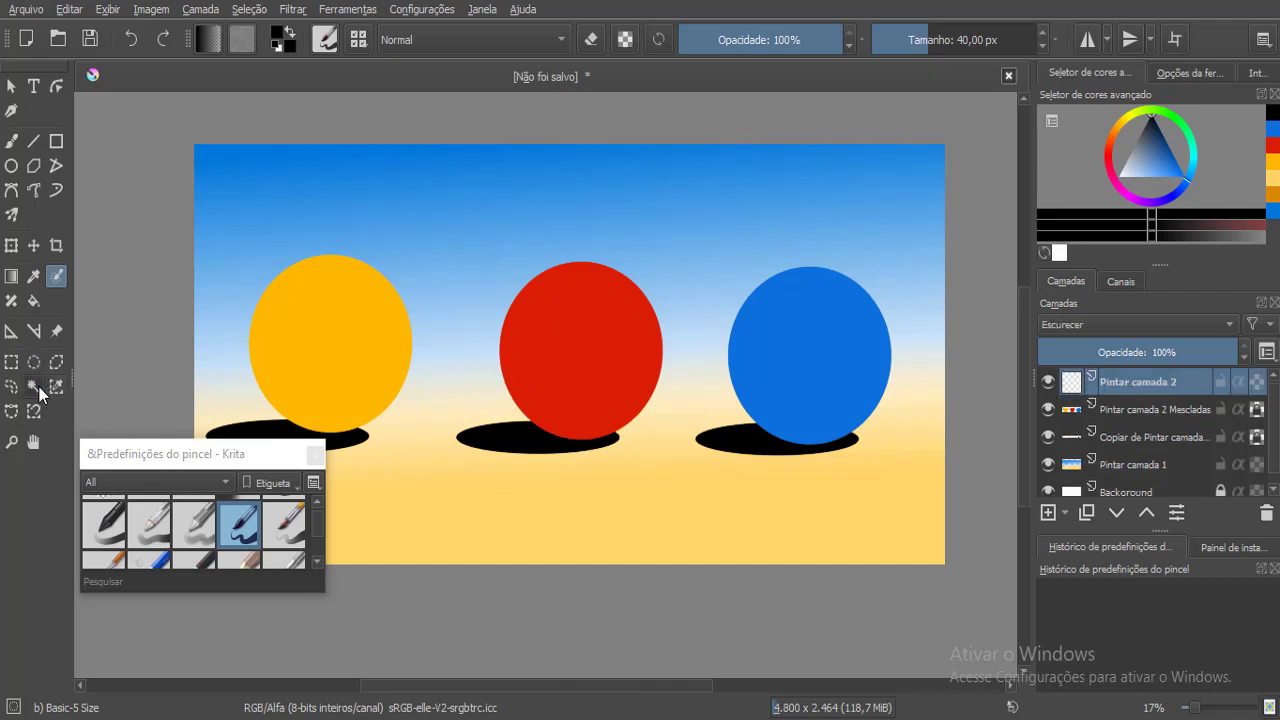
# Select the yellow, red and blue balls together by contiguous colour from the circles layer, and make the top layer Pintar camada 2 active.
pyautogui.click(36, 386)
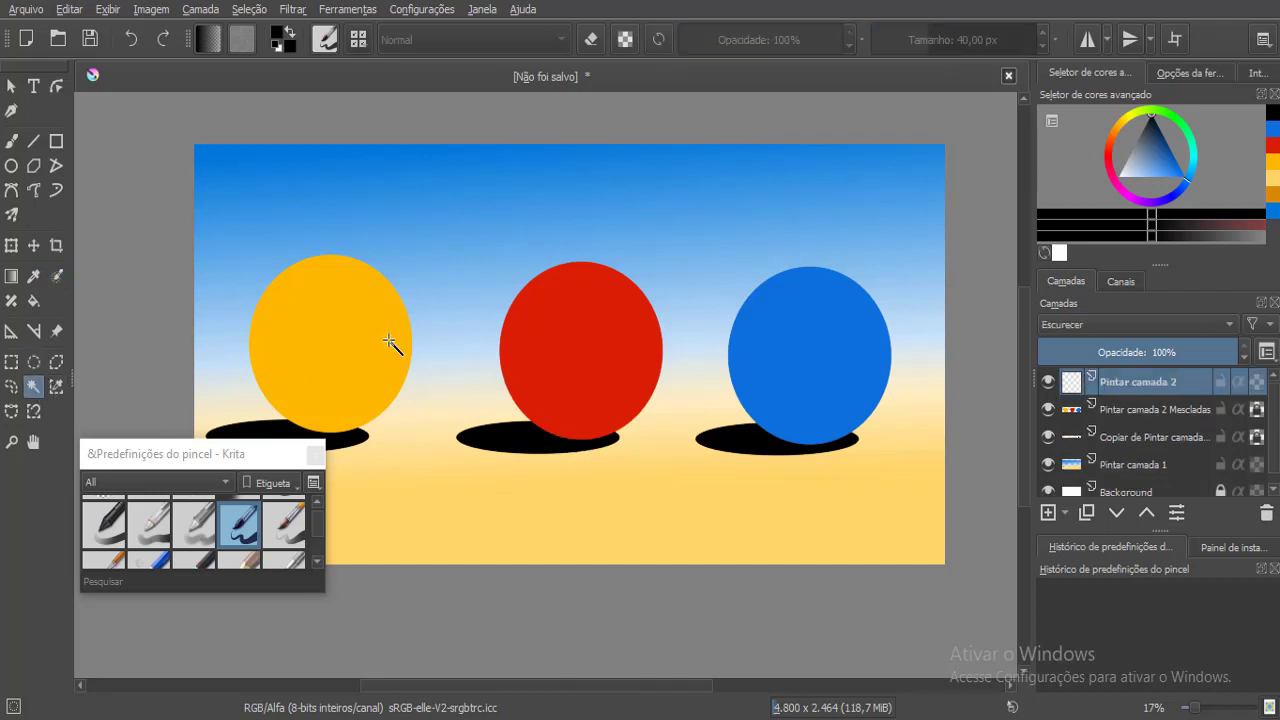
pyautogui.click(615, 369)
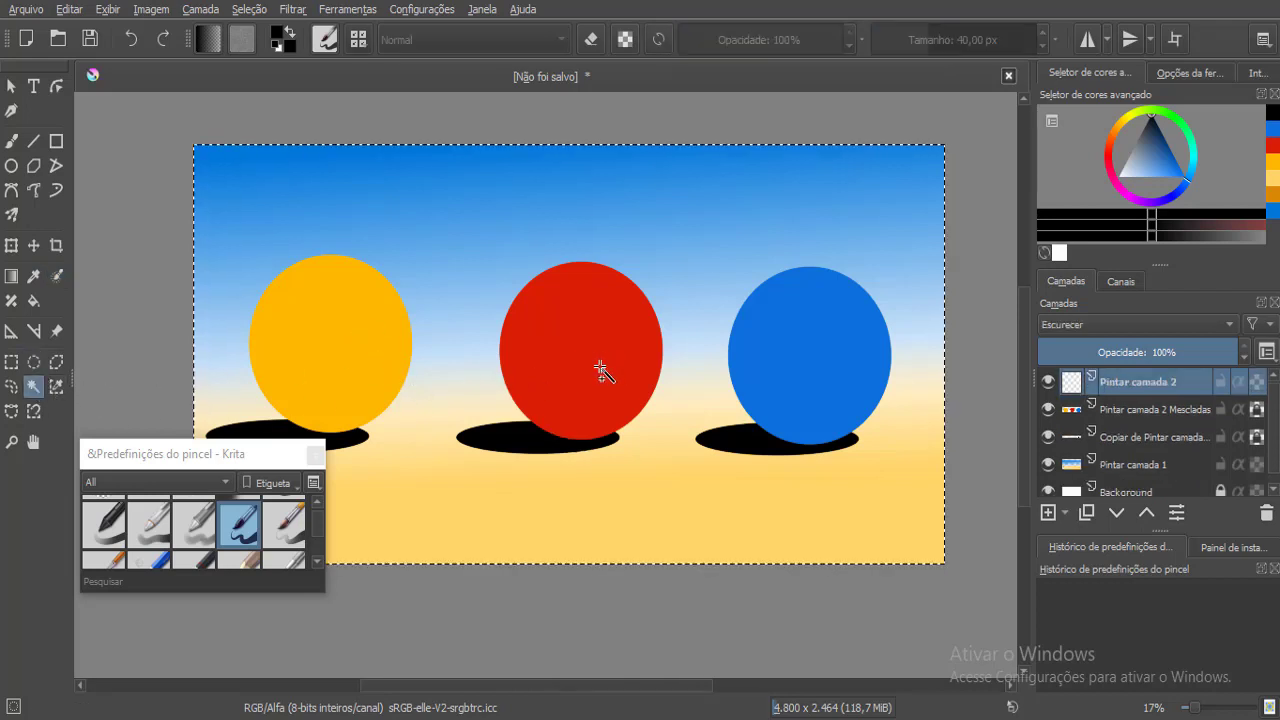
pyautogui.click(1115, 409)
pyautogui.click(376, 396)
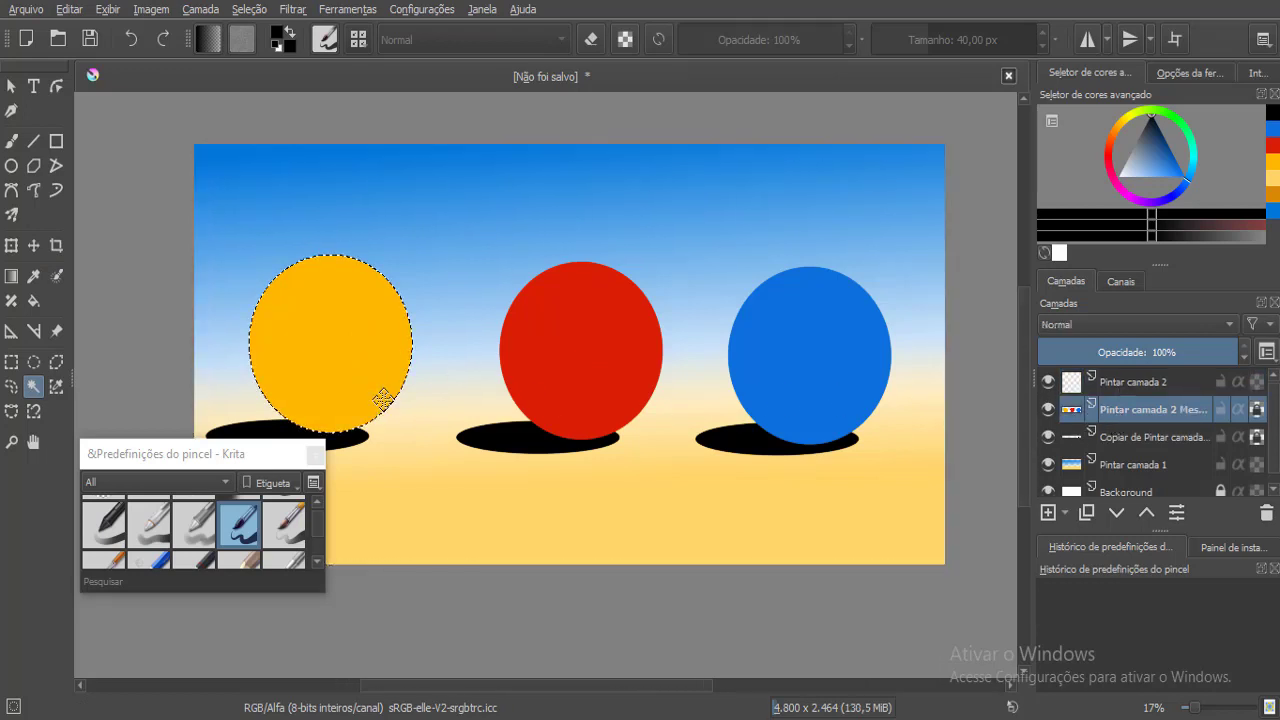
pyautogui.keyDown('shift'); pyautogui.click(596, 367); pyautogui.keyUp('shift')
pyautogui.keyDown('shift'); pyautogui.click(800, 347); pyautogui.keyUp('shift')
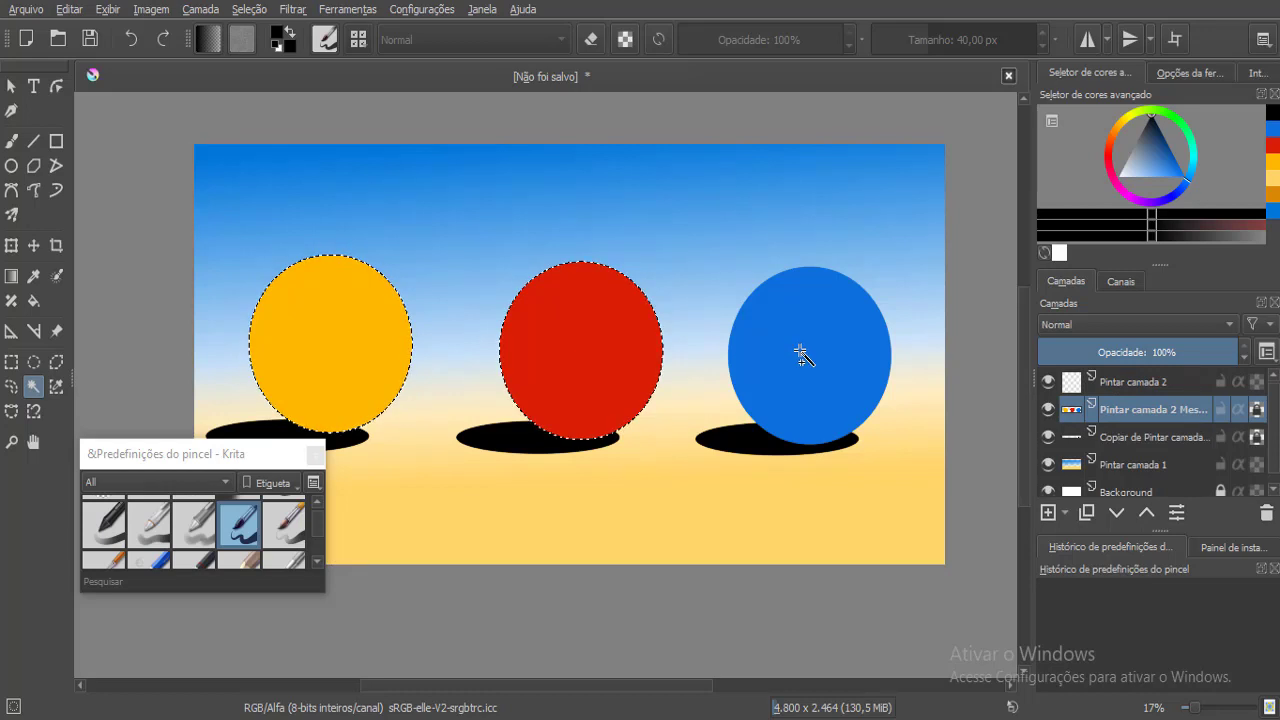
pyautogui.click(1150, 383)
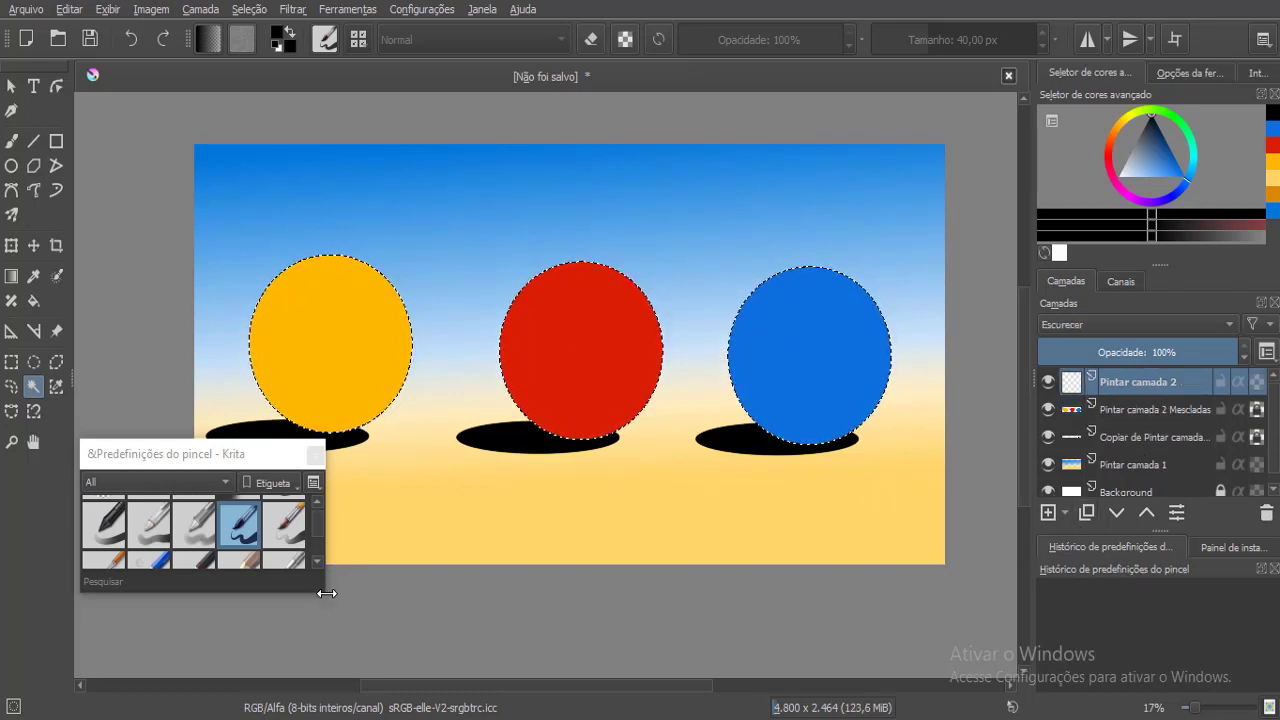
# Enlarge the brush preset window and choose the b) Airbrush Soft preset with the Freehand Brush tool.
pyautogui.moveTo(322, 593); pyautogui.dragTo(429, 592)
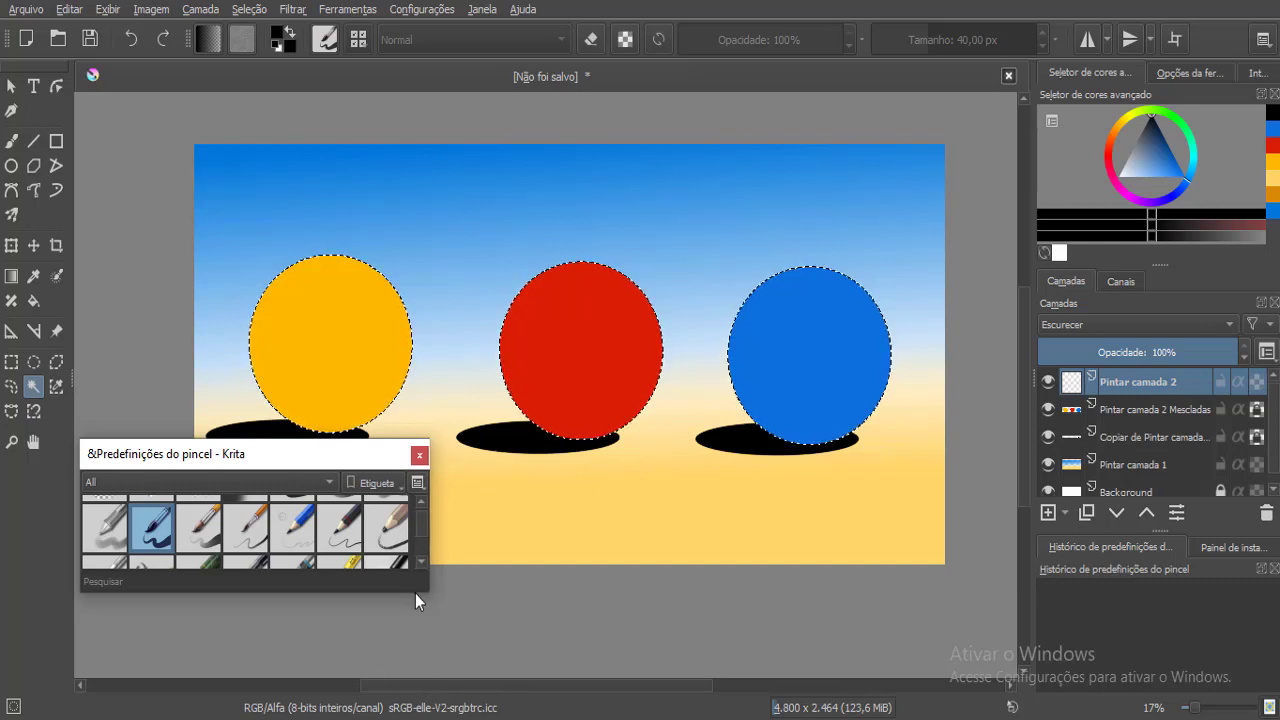
pyautogui.click(410, 592)
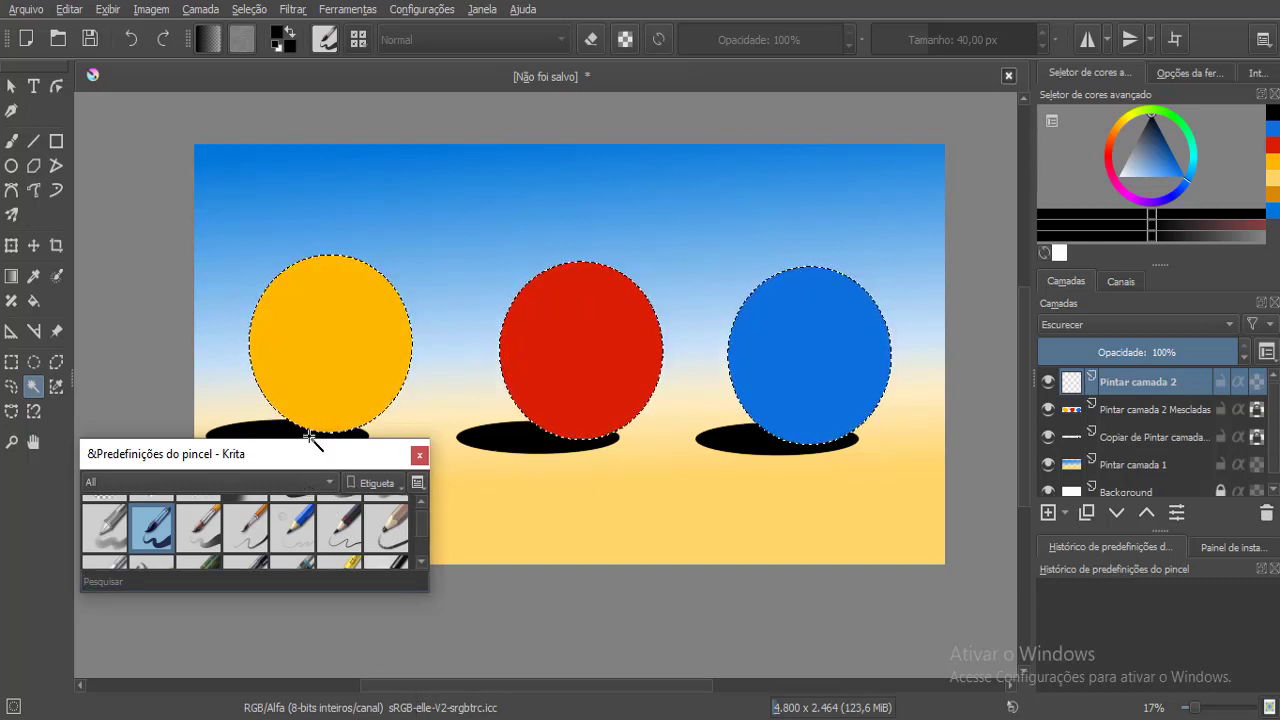
pyautogui.moveTo(309, 440)
pyautogui.mouseDown()
pyautogui.moveTo(306, 330)
pyautogui.moveTo(275, 413)
pyautogui.moveTo(281, 446)
pyautogui.mouseUp()
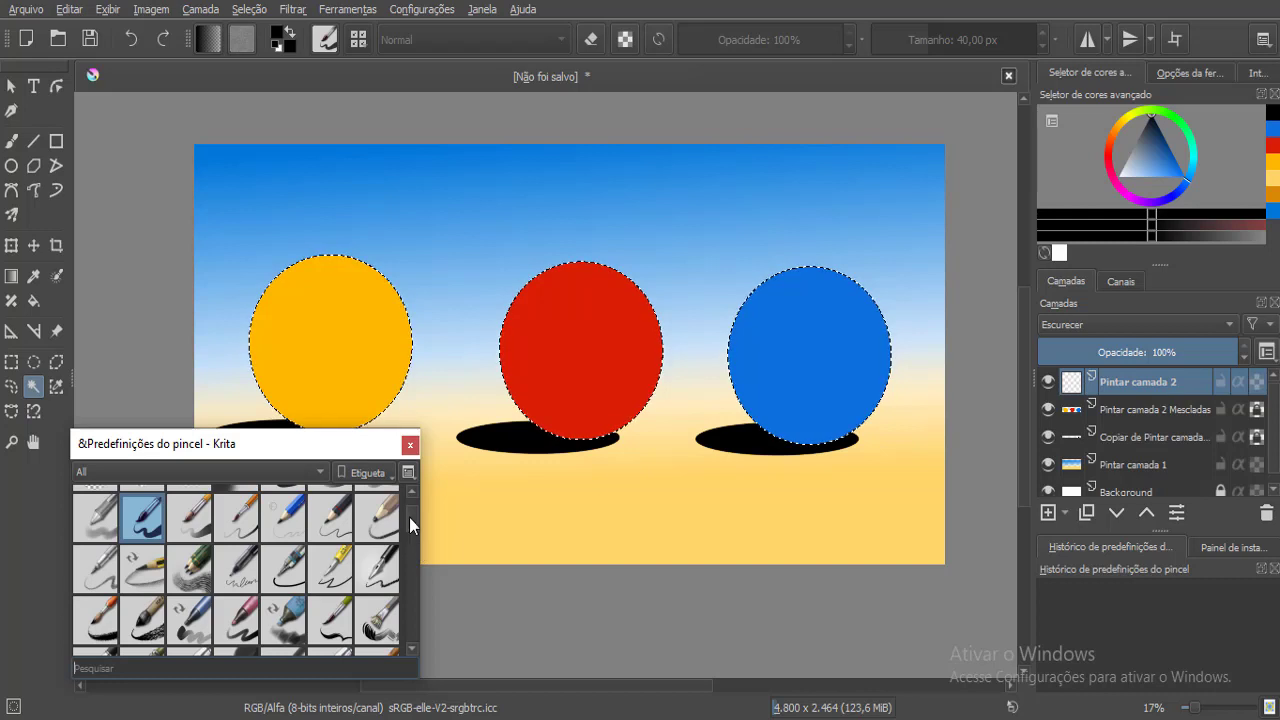
pyautogui.scroll(2, 409, 517)
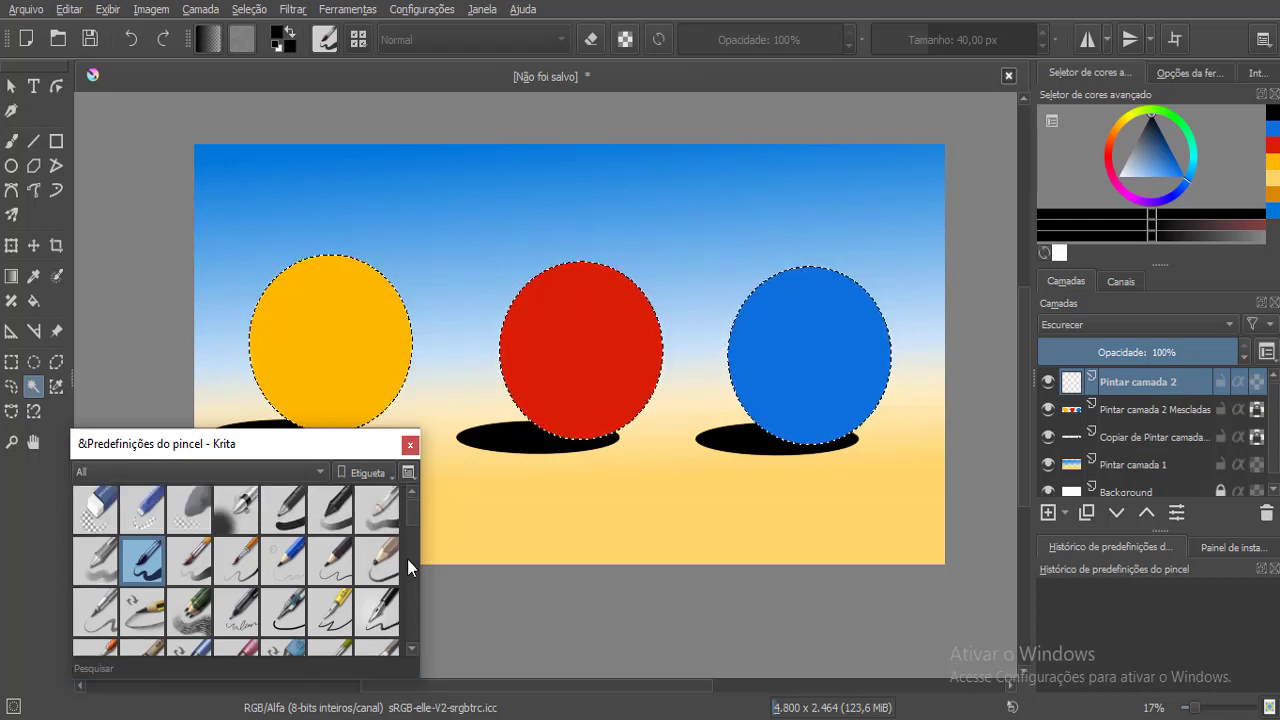
pyautogui.click(237, 510)
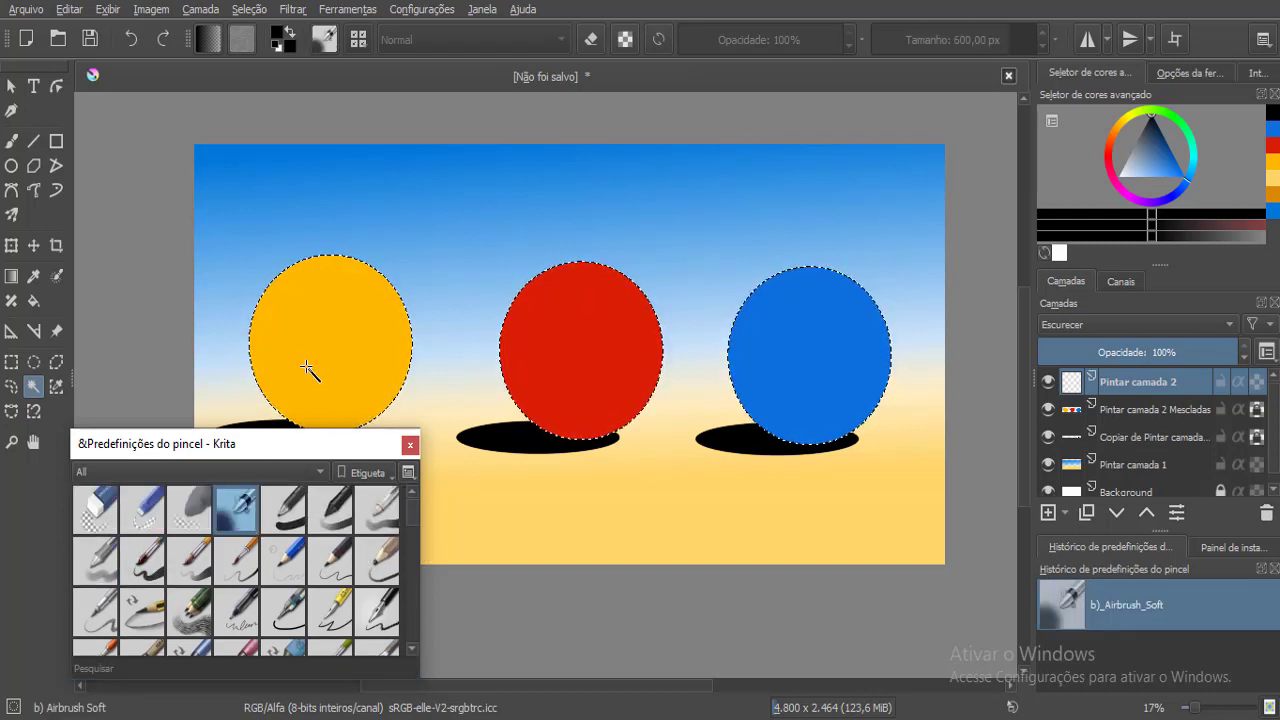
pyautogui.click(11, 141)
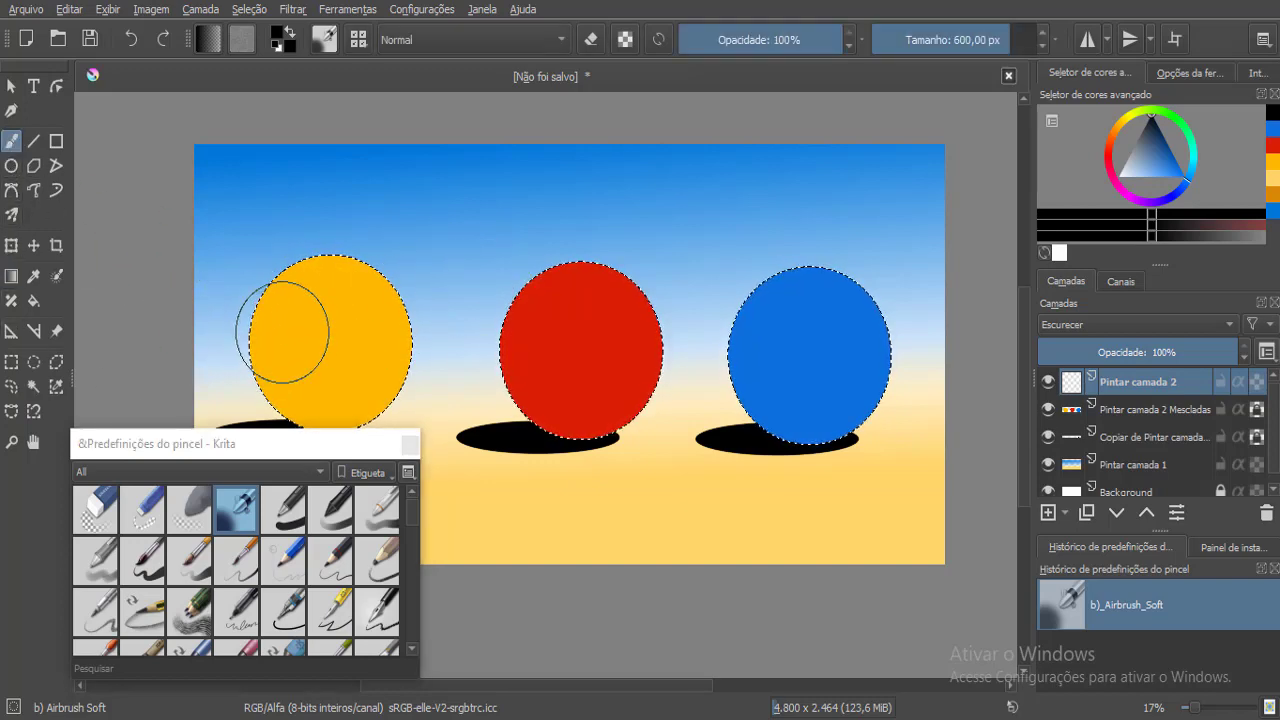
# Try a soft black airbrush dab on the left part of the yellow ball.
pyautogui.moveTo(286, 320); pyautogui.dragTo(371, 309)
pyautogui.rightClick(371, 309)
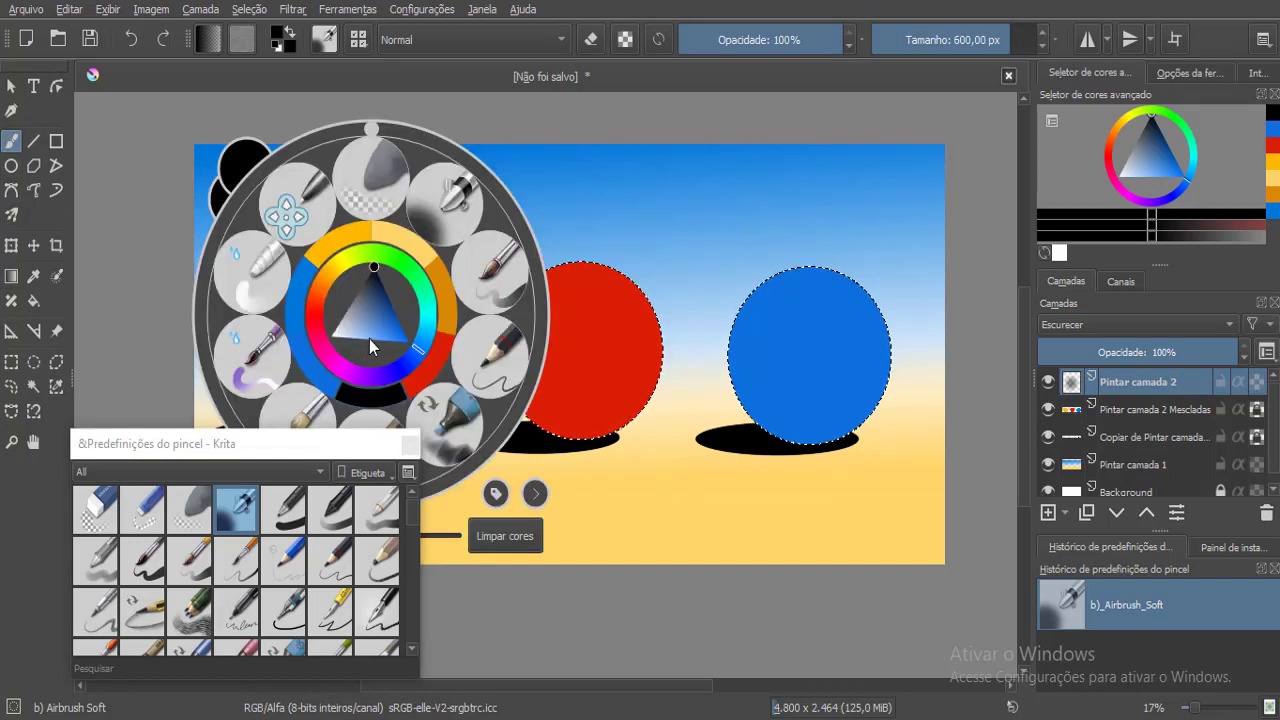
pyautogui.moveTo(347, 443); pyautogui.dragTo(352, 582)
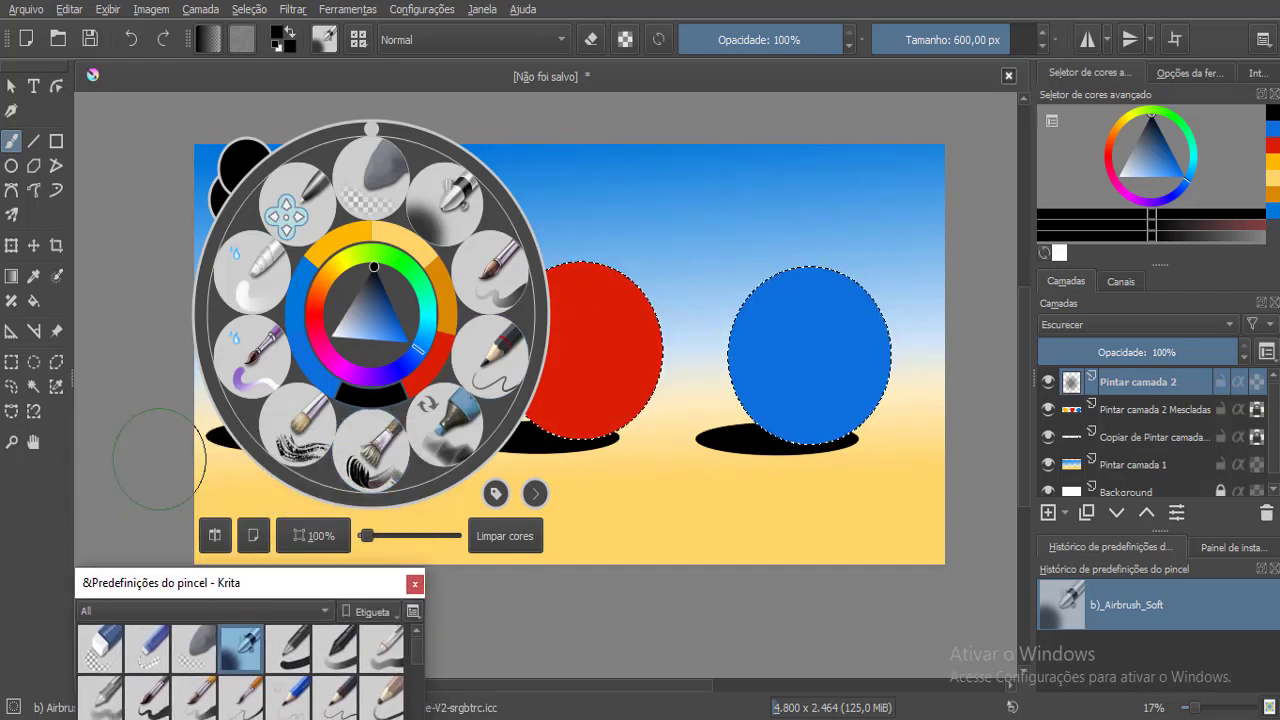
pyautogui.click(457, 205)
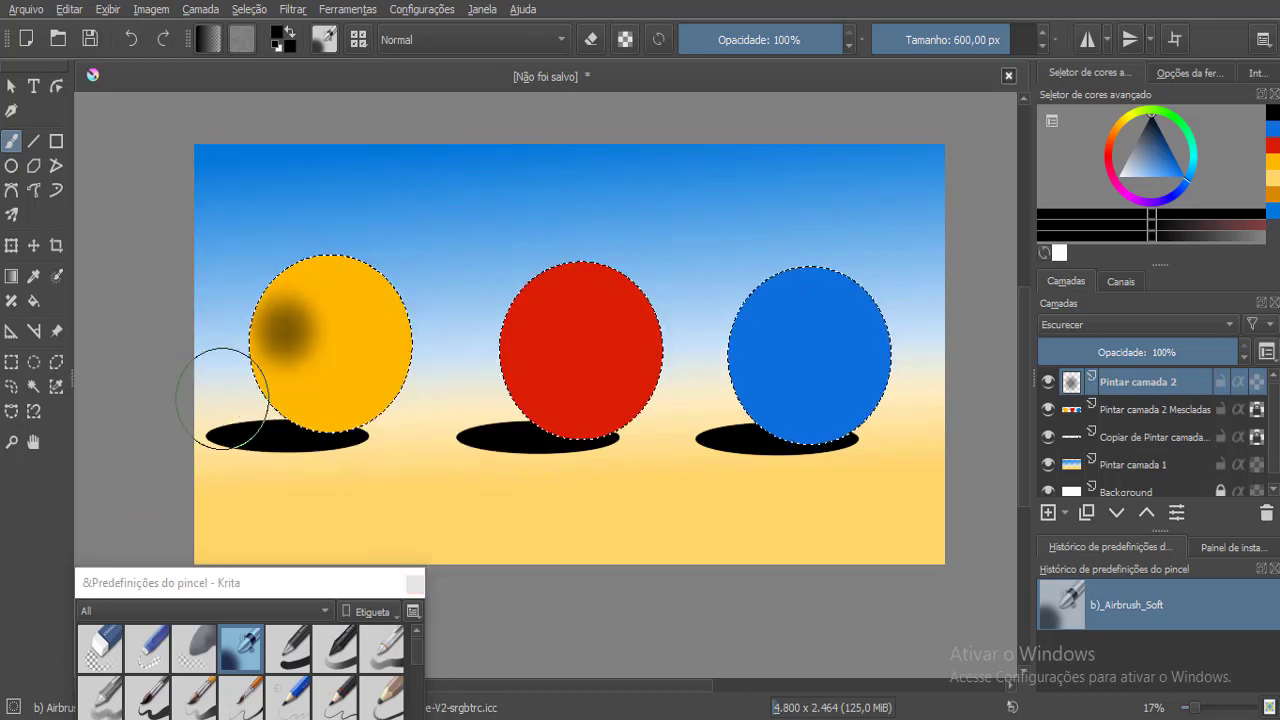
# Undo the black dab and set the brush colour to a darker shade sampled from the yellow ball.
pyautogui.press('ctrl')
pyautogui.keyDown('ctrl'); pyautogui.click(370, 342); pyautogui.keyUp('ctrl')
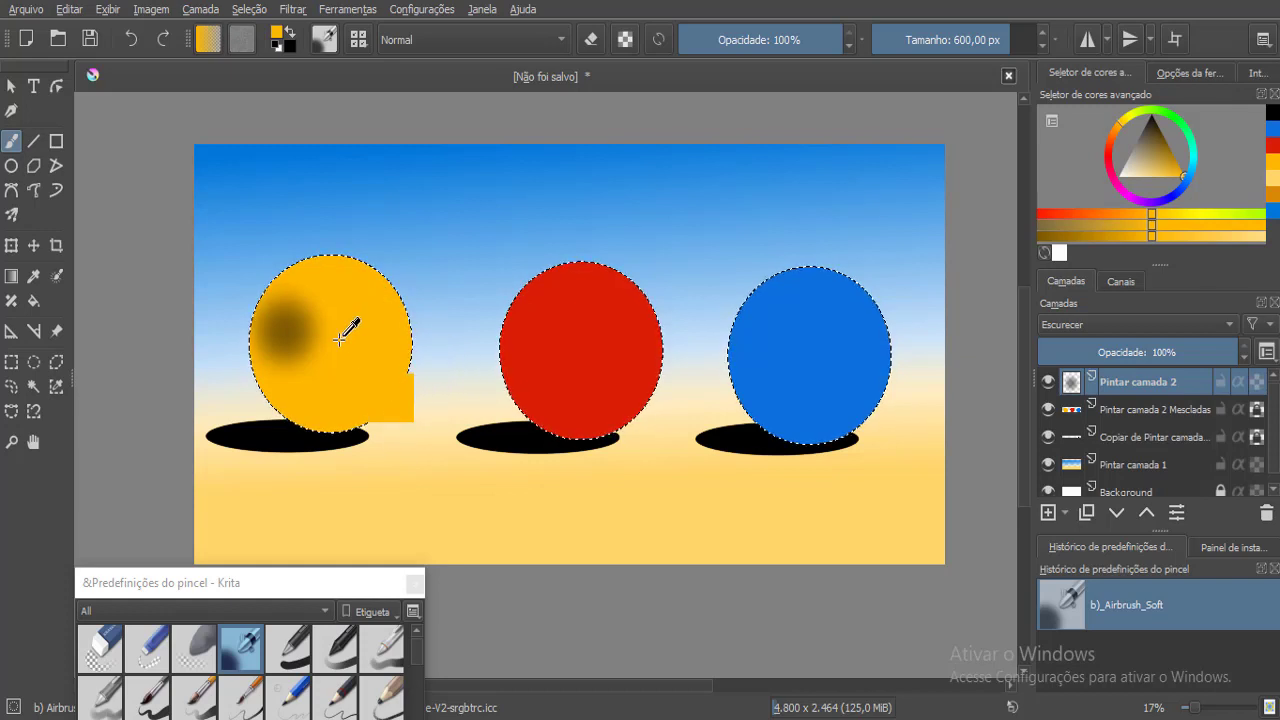
pyautogui.hotkey('ctrl', 'z')
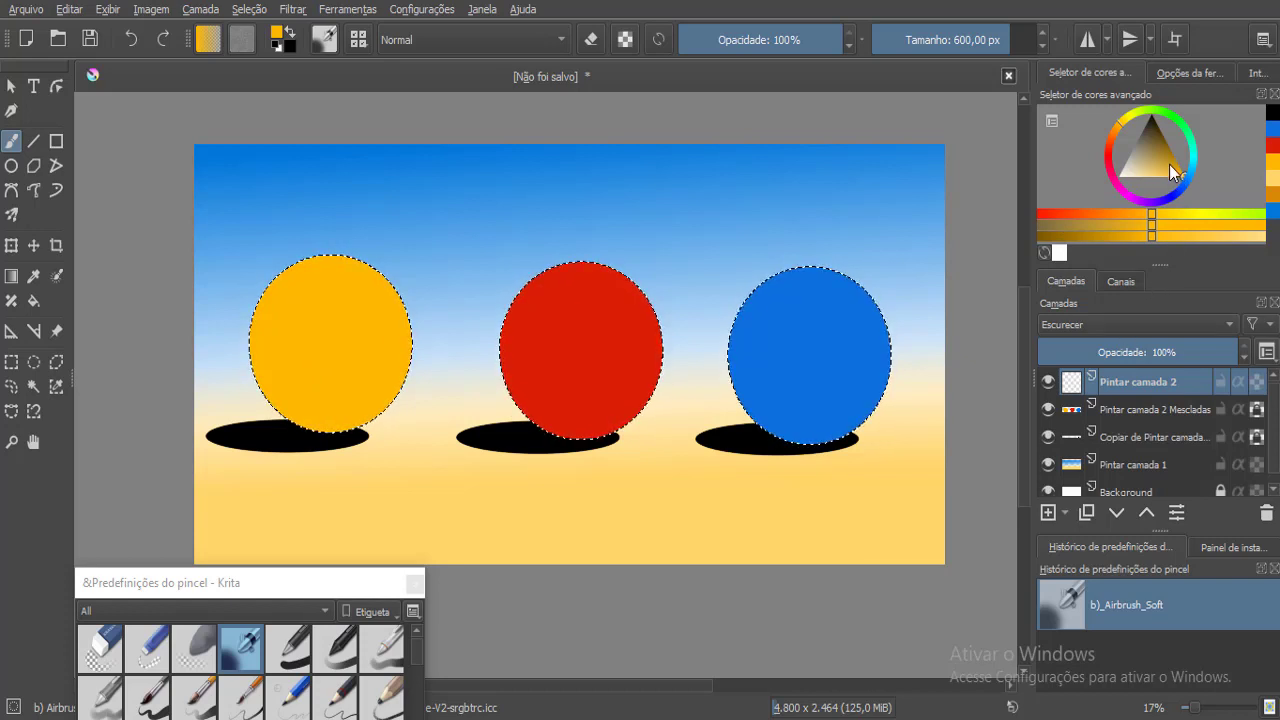
pyautogui.moveTo(1178, 168); pyautogui.dragTo(1189, 147)
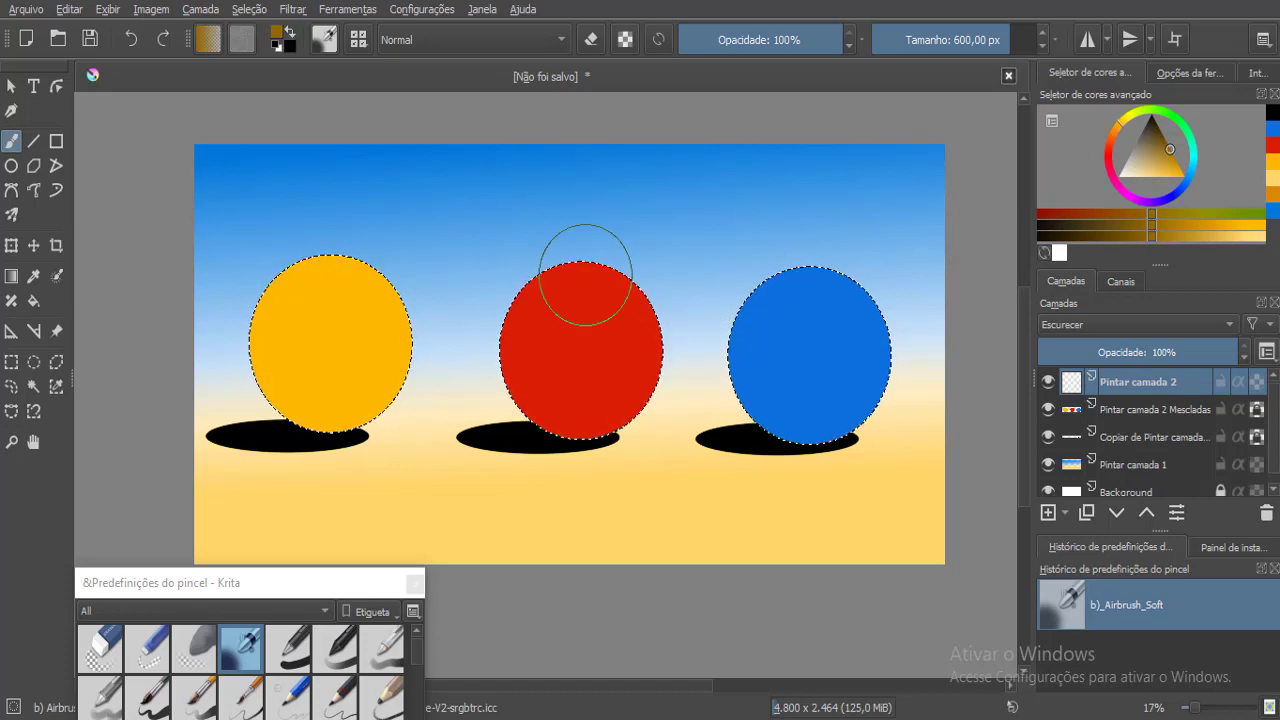
# Try shading the yellow ball's left and lower side with broad dark-yellow airbrush strokes.
pyautogui.moveTo(318, 390); pyautogui.dragTo(270, 343)
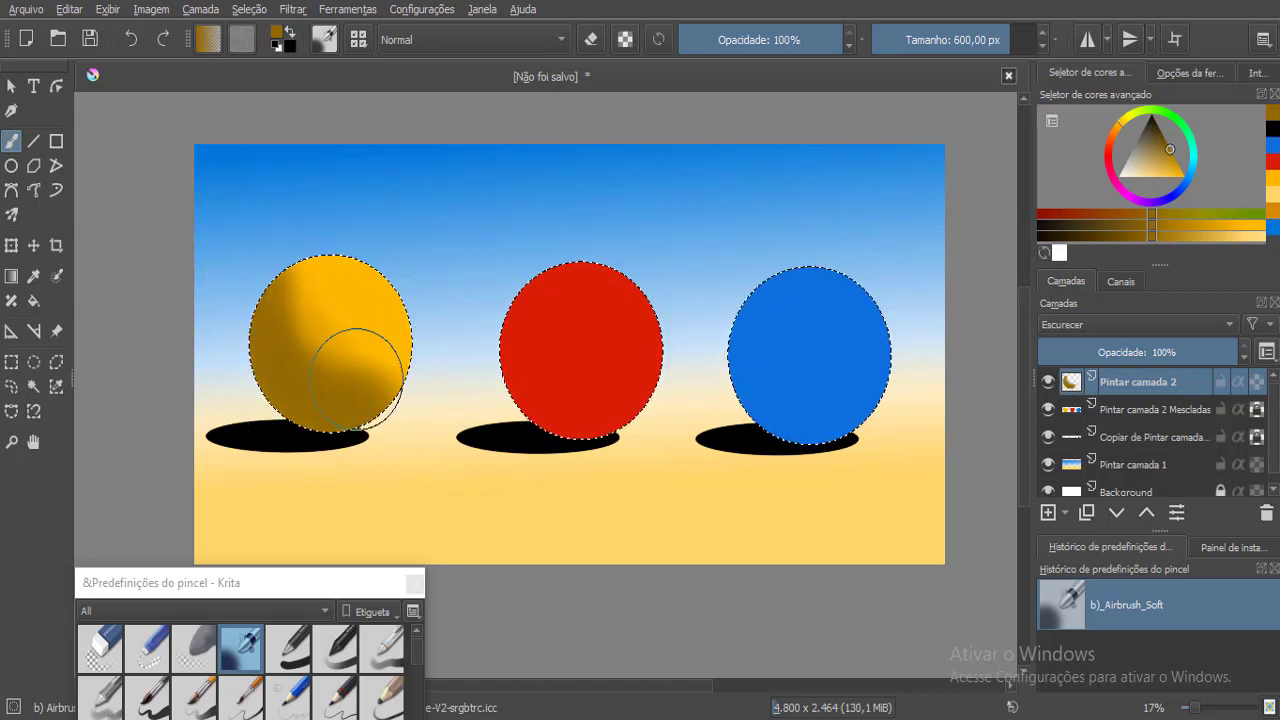
pyautogui.moveTo(333, 366); pyautogui.dragTo(283, 366)
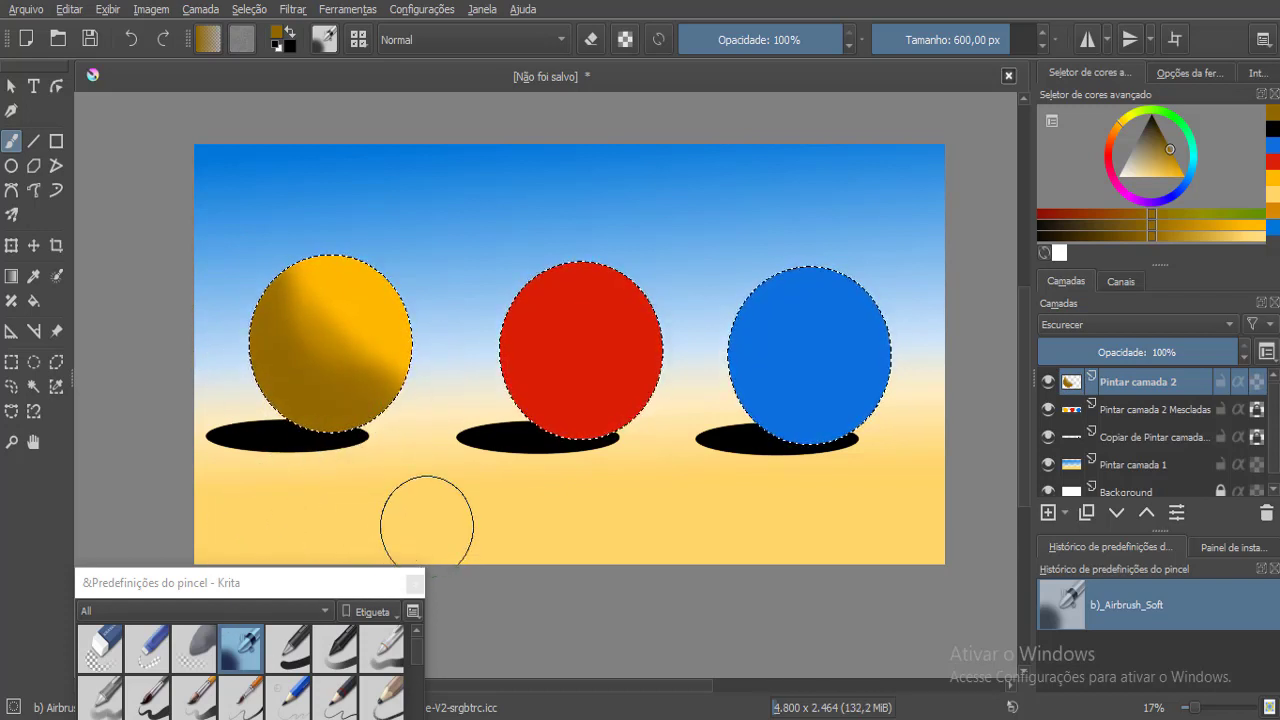
pyautogui.keyDown('ctrl'); pyautogui.click(422, 405); pyautogui.keyUp('ctrl')
pyautogui.moveTo(422, 405); pyautogui.dragTo(333, 390)
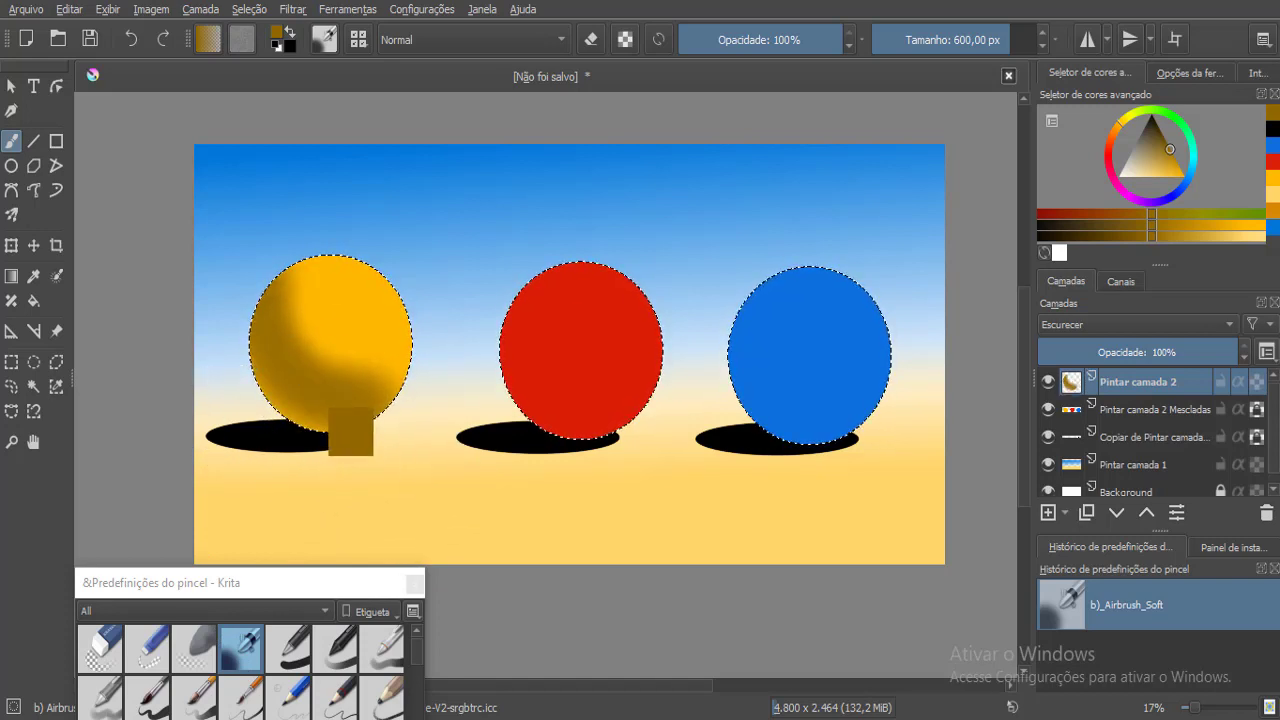
# Airbrush diagonal dark-yellow shading over the yellow ball's lower-left side, and deepen its lower edge with black sampled from the shadow.
pyautogui.moveTo(213, 295)
pyautogui.mouseDown()
pyautogui.moveTo(357, 441)
pyautogui.moveTo(228, 315)
pyautogui.moveTo(341, 450)
pyautogui.moveTo(410, 428)
pyautogui.moveTo(271, 271)
pyautogui.moveTo(260, 264)
pyautogui.moveTo(387, 446)
pyautogui.mouseUp()
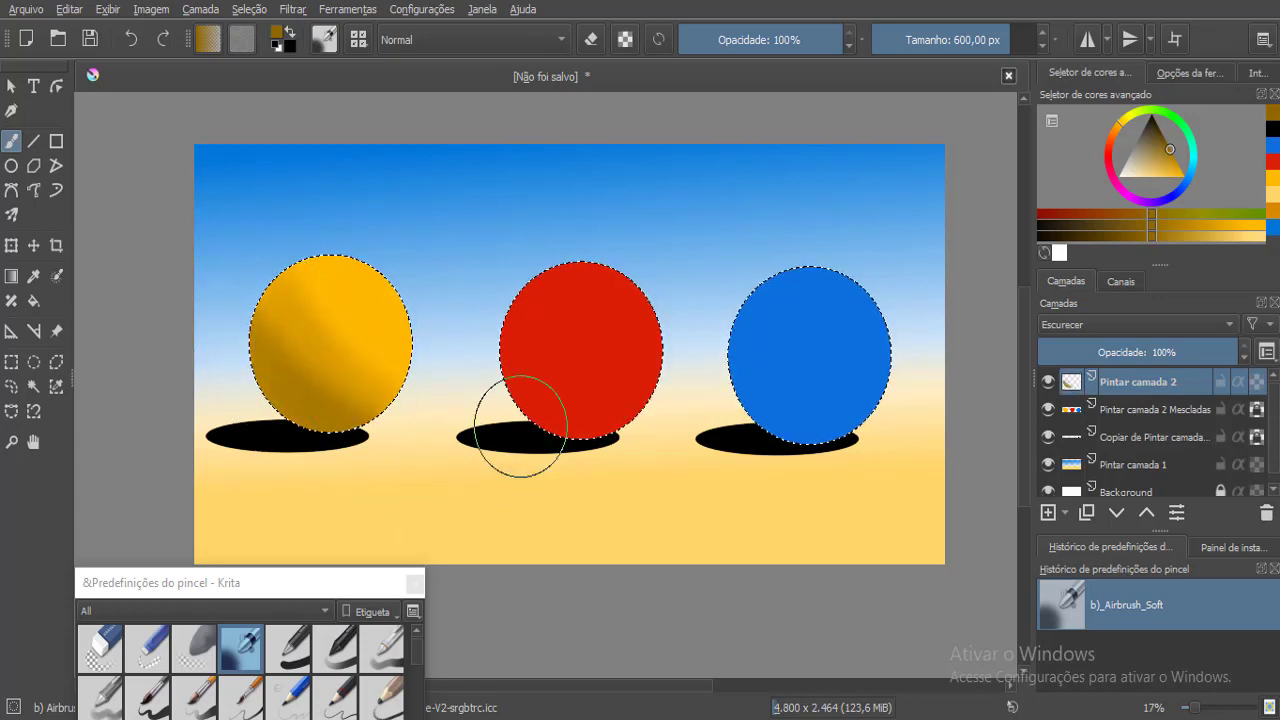
pyautogui.moveTo(521, 426); pyautogui.dragTo(255, 283)
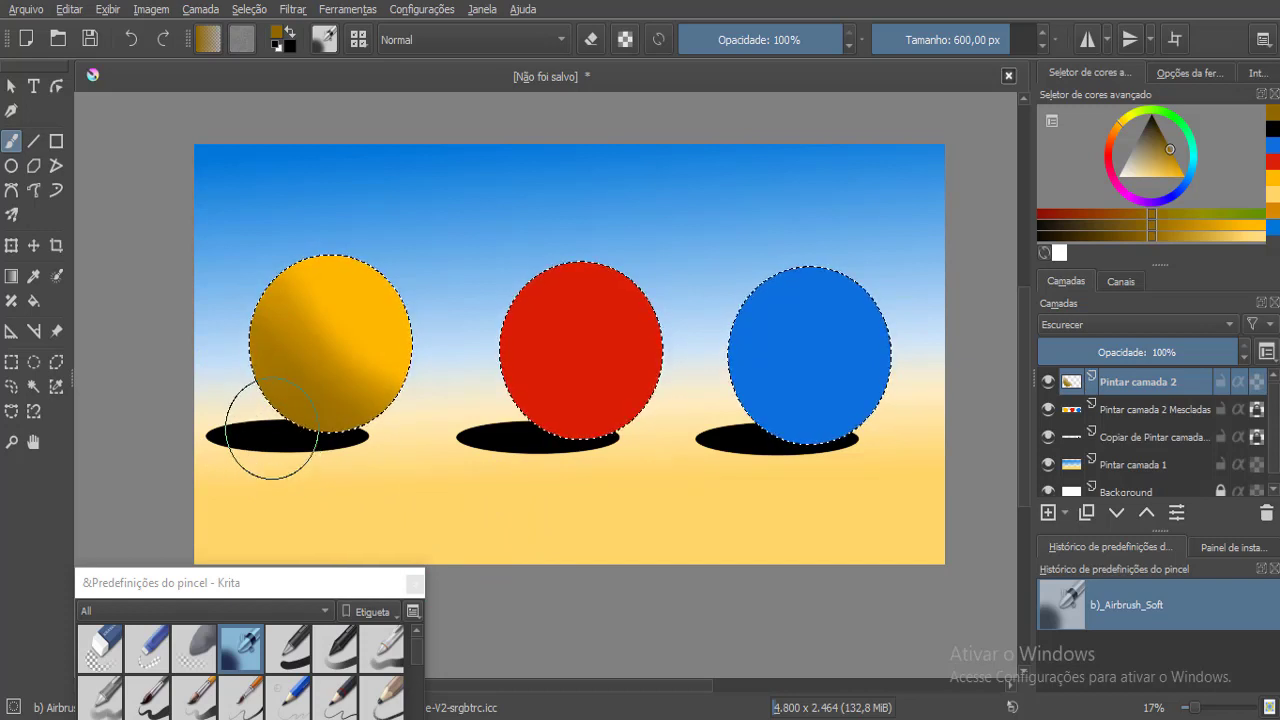
pyautogui.keyDown('ctrl'); pyautogui.click(266, 425); pyautogui.keyUp('ctrl')
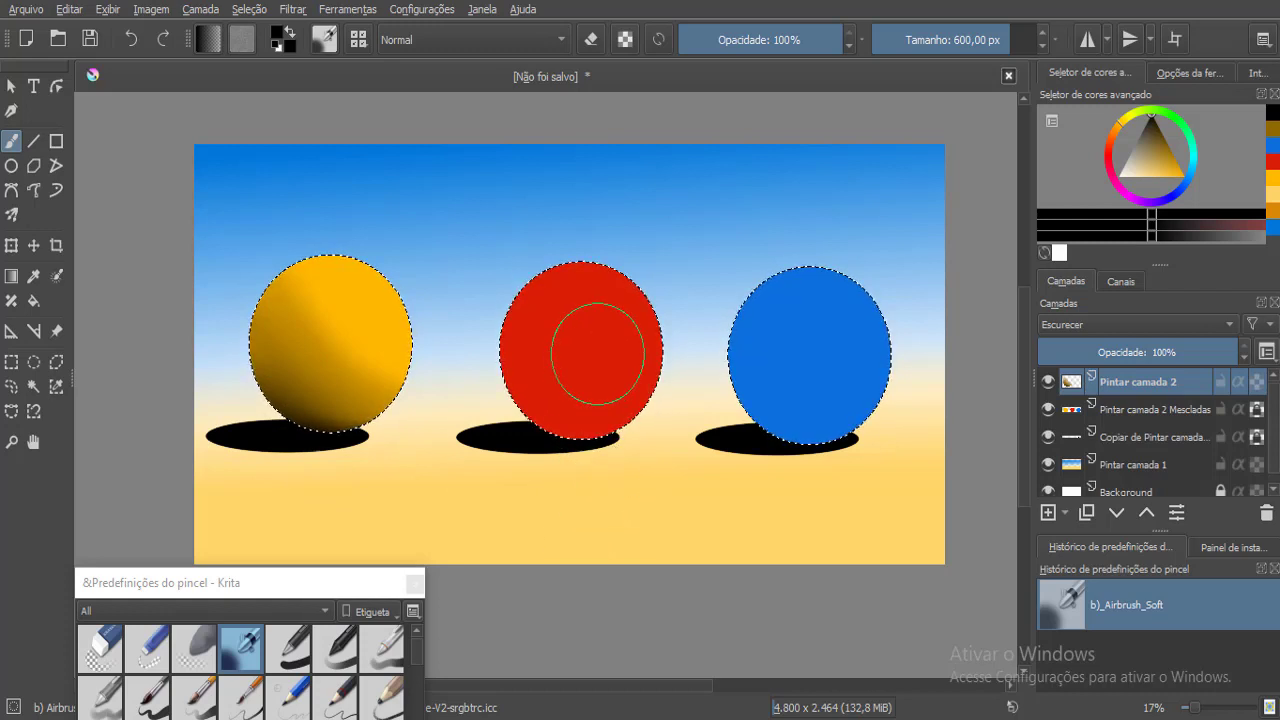
# Sample the red ball's colour, darken it, and airbrush diagonal dark-red shading over the ball's lower-left side.
pyautogui.keyDown('ctrl'); pyautogui.click(622, 340); pyautogui.keyUp('ctrl')
pyautogui.moveTo(1173, 153); pyautogui.dragTo(1174, 144)
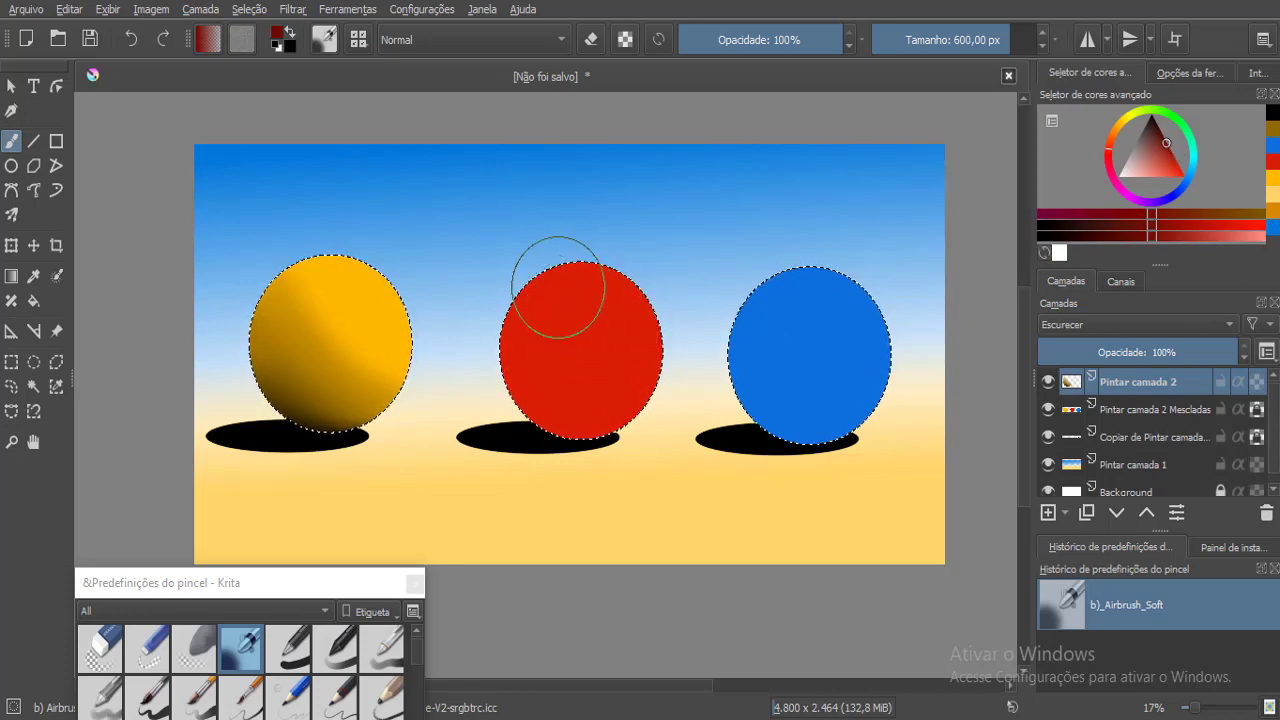
pyautogui.moveTo(470, 275); pyautogui.dragTo(666, 449)
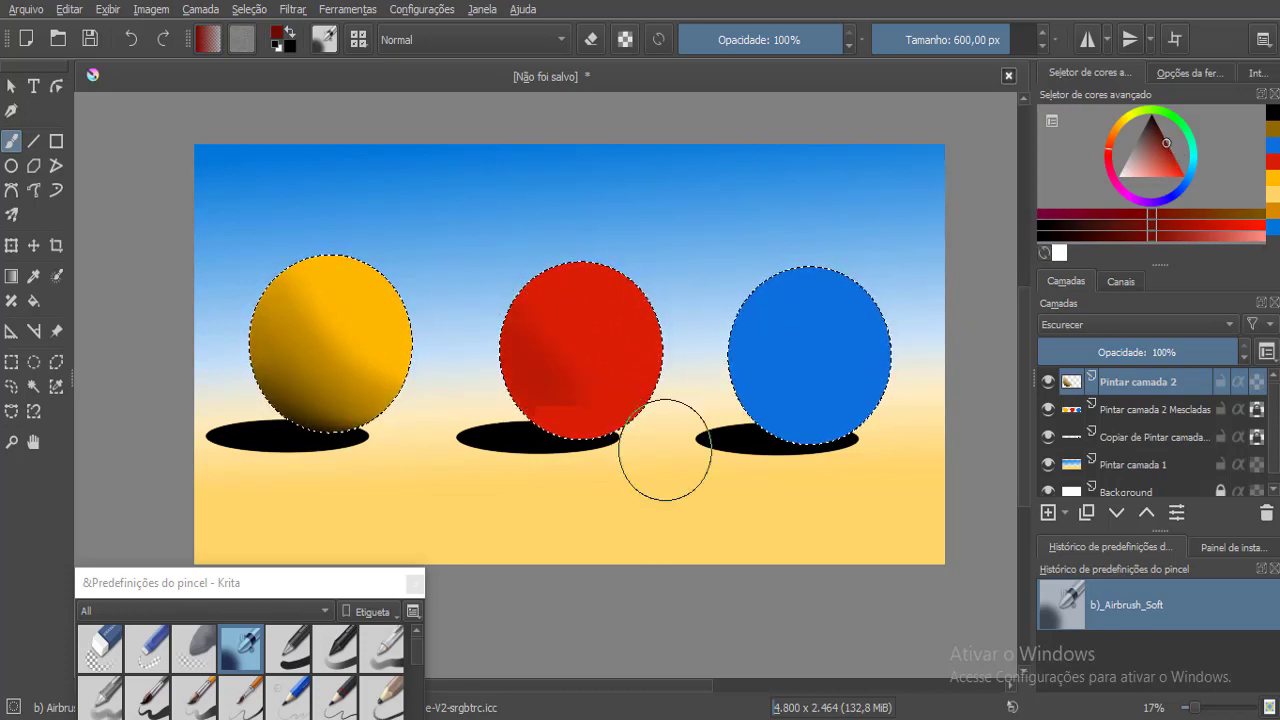
pyautogui.moveTo(483, 320); pyautogui.dragTo(645, 461)
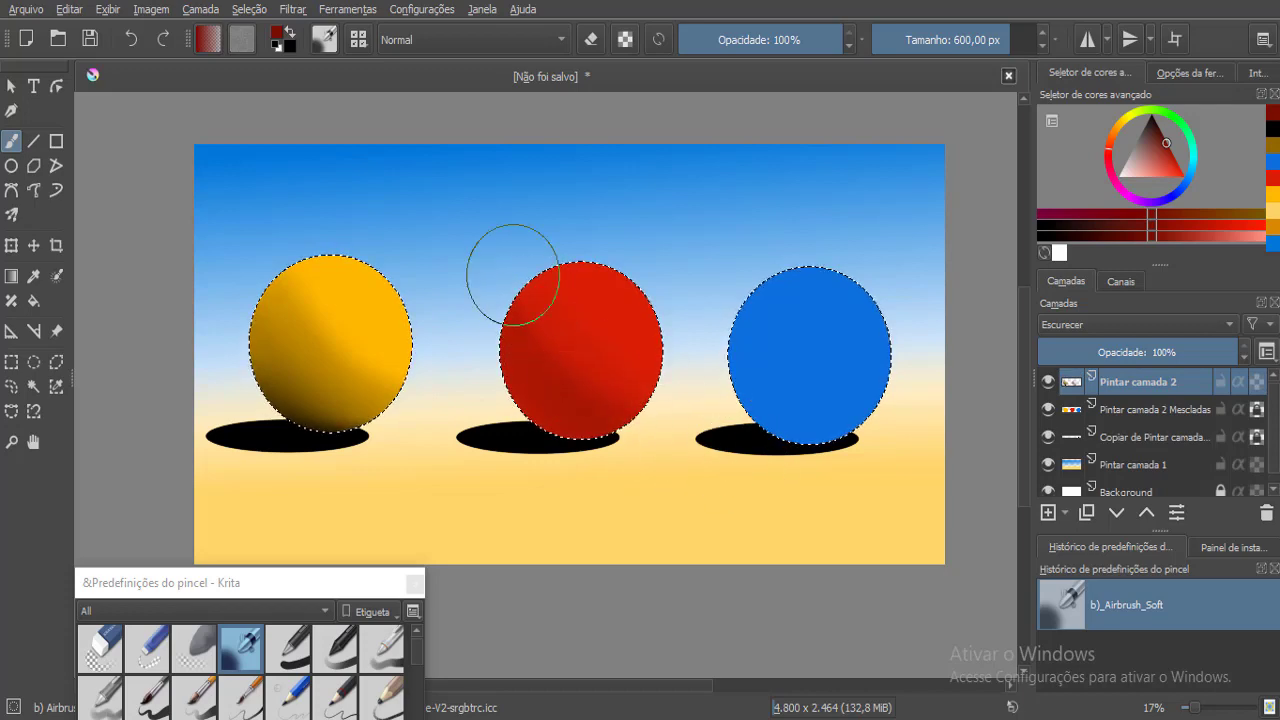
pyautogui.hotkey('ctrl', 'z')
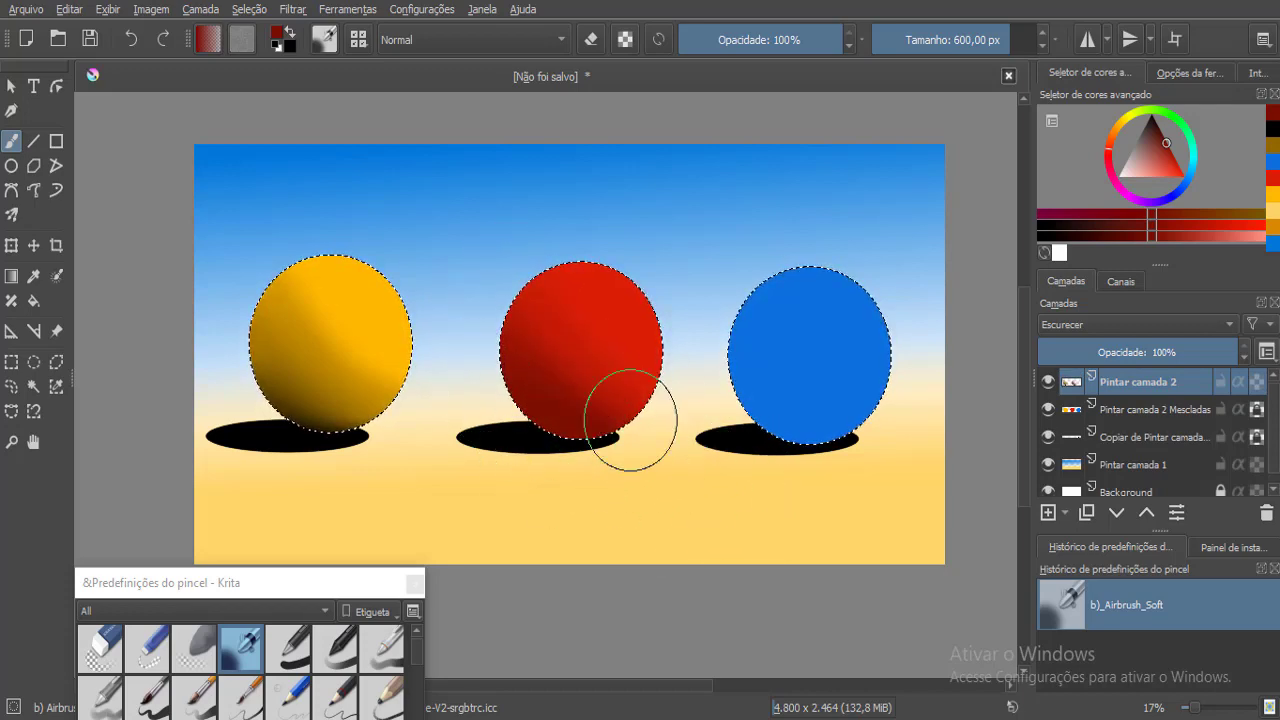
# Sample black from the red ball's shadow and airbrush it softly along the ball's lower-left and bottom edge.
pyautogui.keyDown('ctrl'); pyautogui.click(520, 436); pyautogui.keyUp('ctrl')
pyautogui.moveTo(460, 369); pyautogui.dragTo(600, 466)
pyautogui.moveTo(546, 420); pyautogui.dragTo(646, 483)
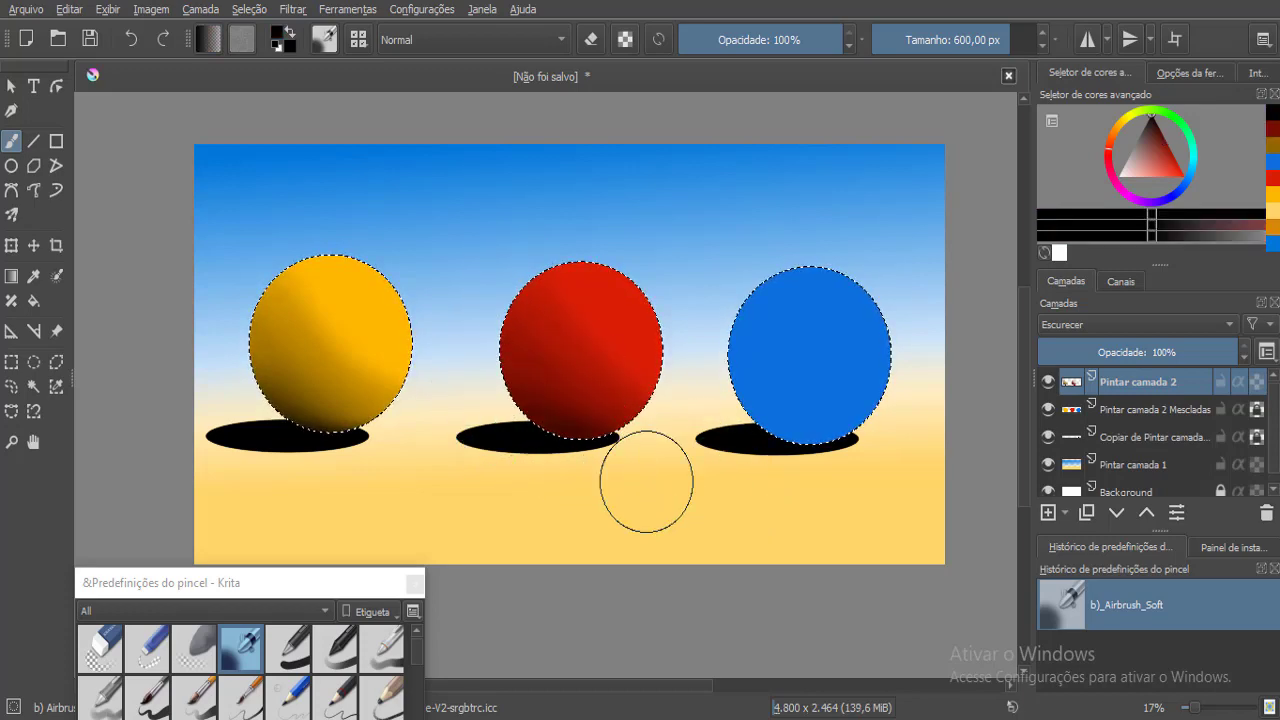
pyautogui.moveTo(557, 443); pyautogui.dragTo(638, 477)
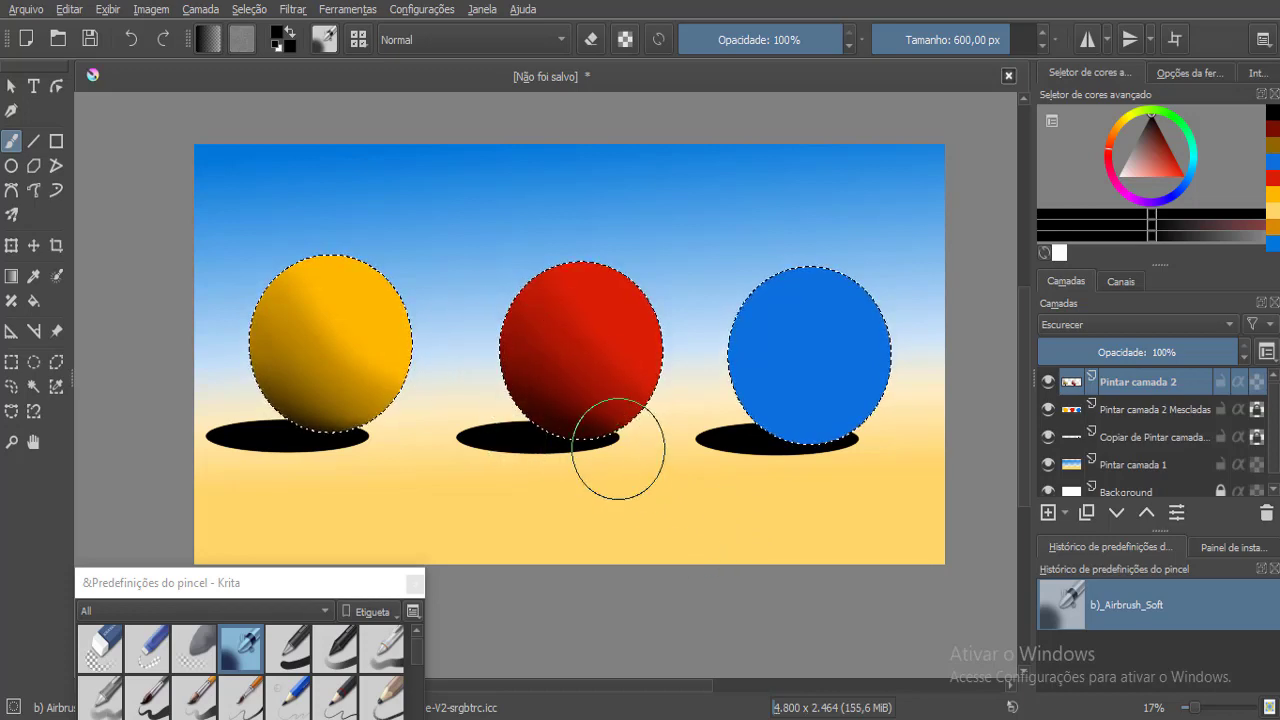
# Shade the blue ball's lower-left side with a darkened sample of its blue, and deepen the lower edge with black sampled from its shadow.
pyautogui.keyDown('ctrl'); pyautogui.click(834, 354); pyautogui.keyUp('ctrl')
pyautogui.moveTo(1176, 167); pyautogui.dragTo(1178, 140)
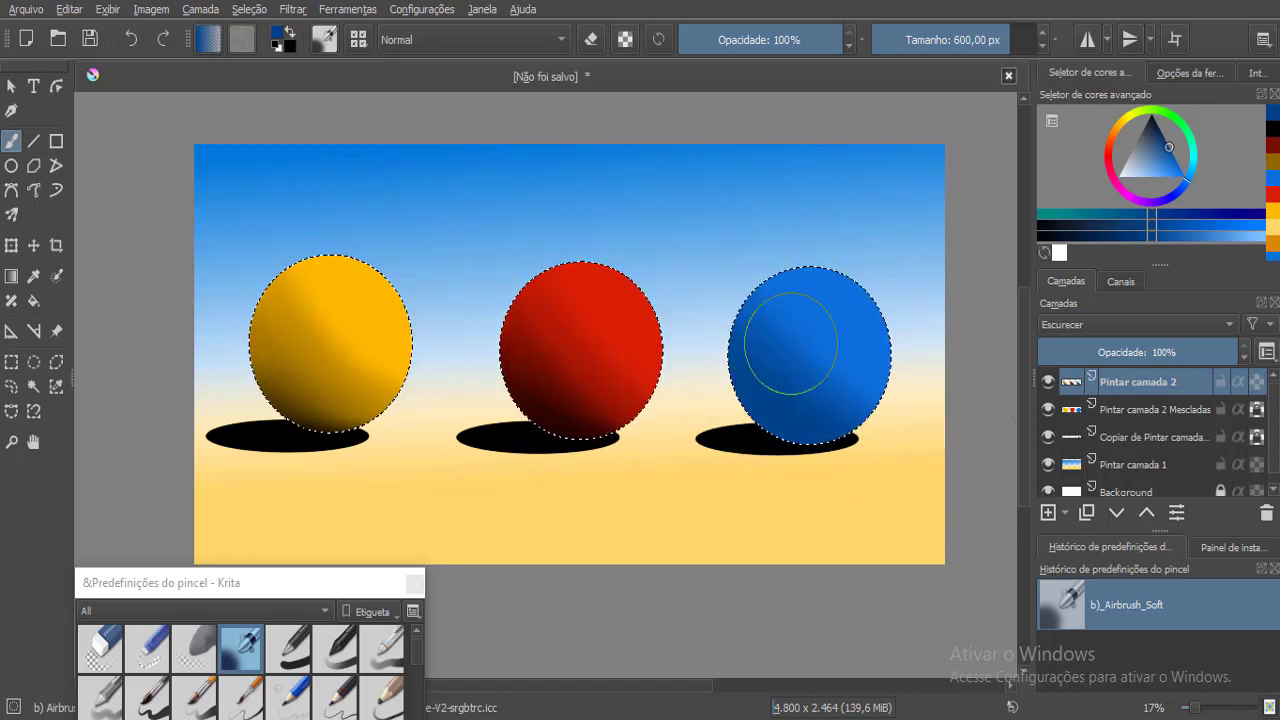
pyautogui.keyDown('ctrl'); pyautogui.click(765, 430); pyautogui.keyUp('ctrl')
pyautogui.keyDown('ctrl'); pyautogui.click(765, 436); pyautogui.keyUp('ctrl')
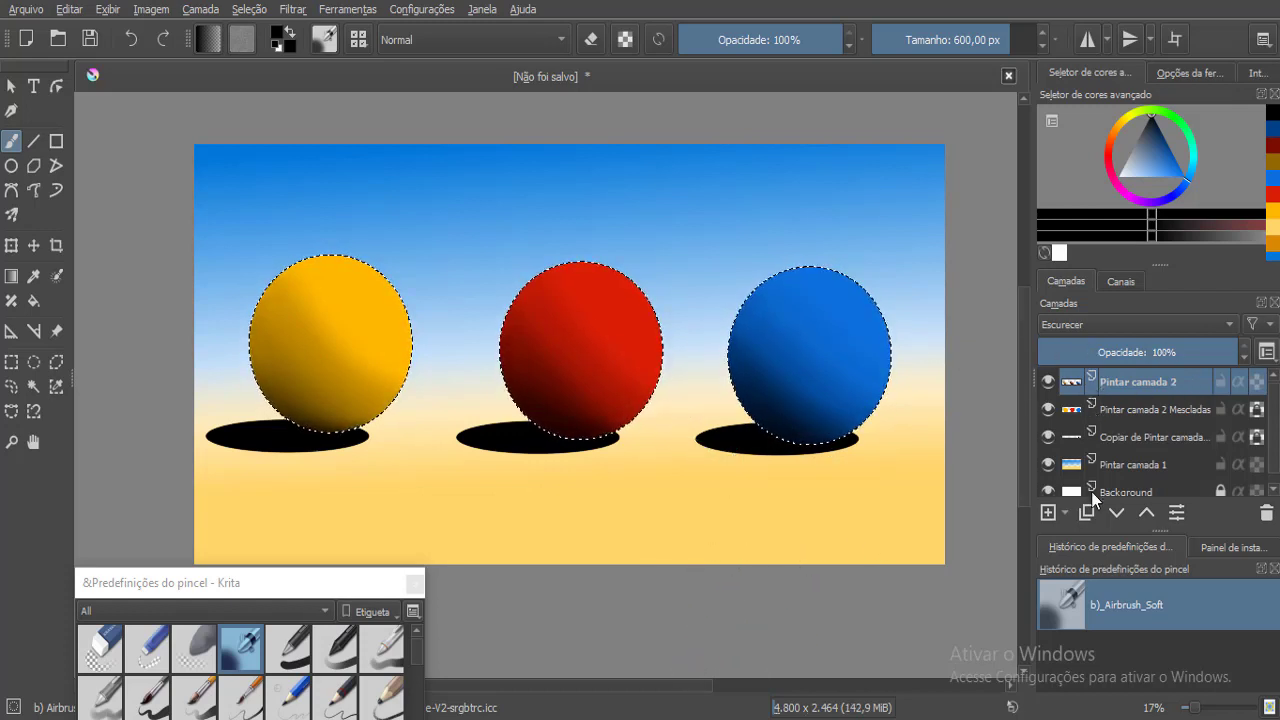
# Add a new top layer in Clarear mode and try a white airbrush highlight on the blue ball's upper-right side.
pyautogui.click(1048, 512)
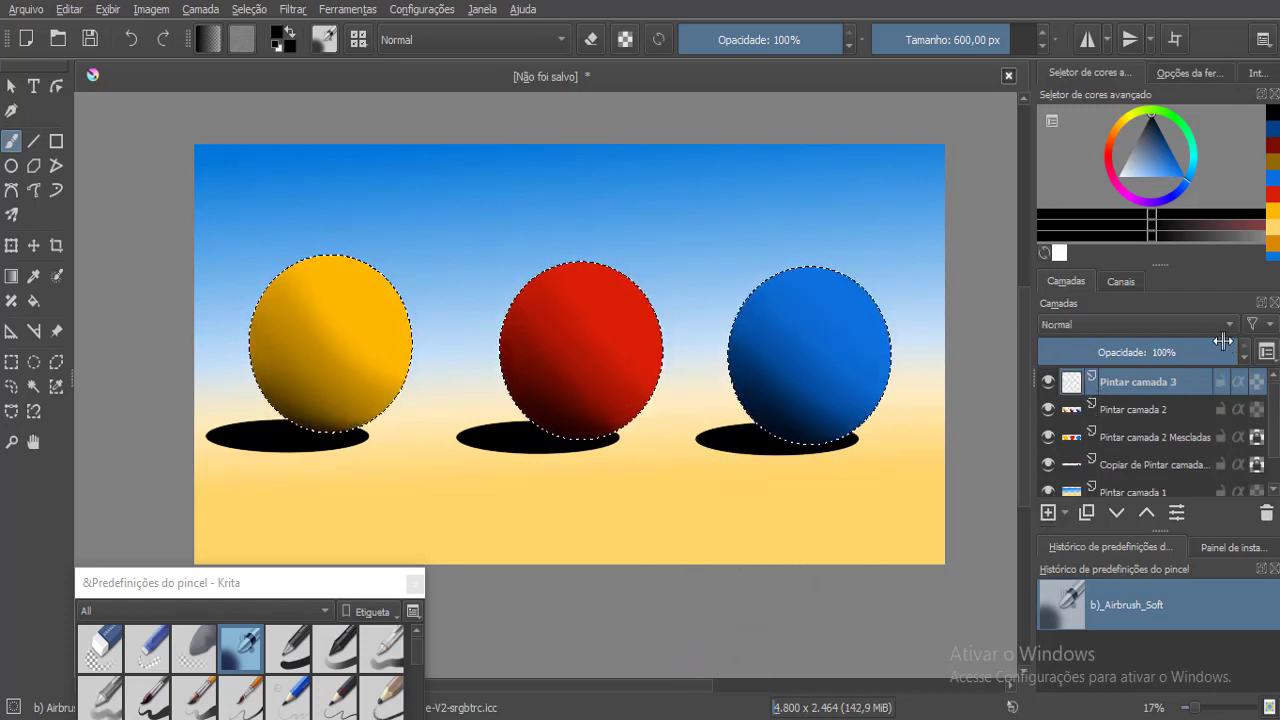
pyautogui.click(1186, 331)
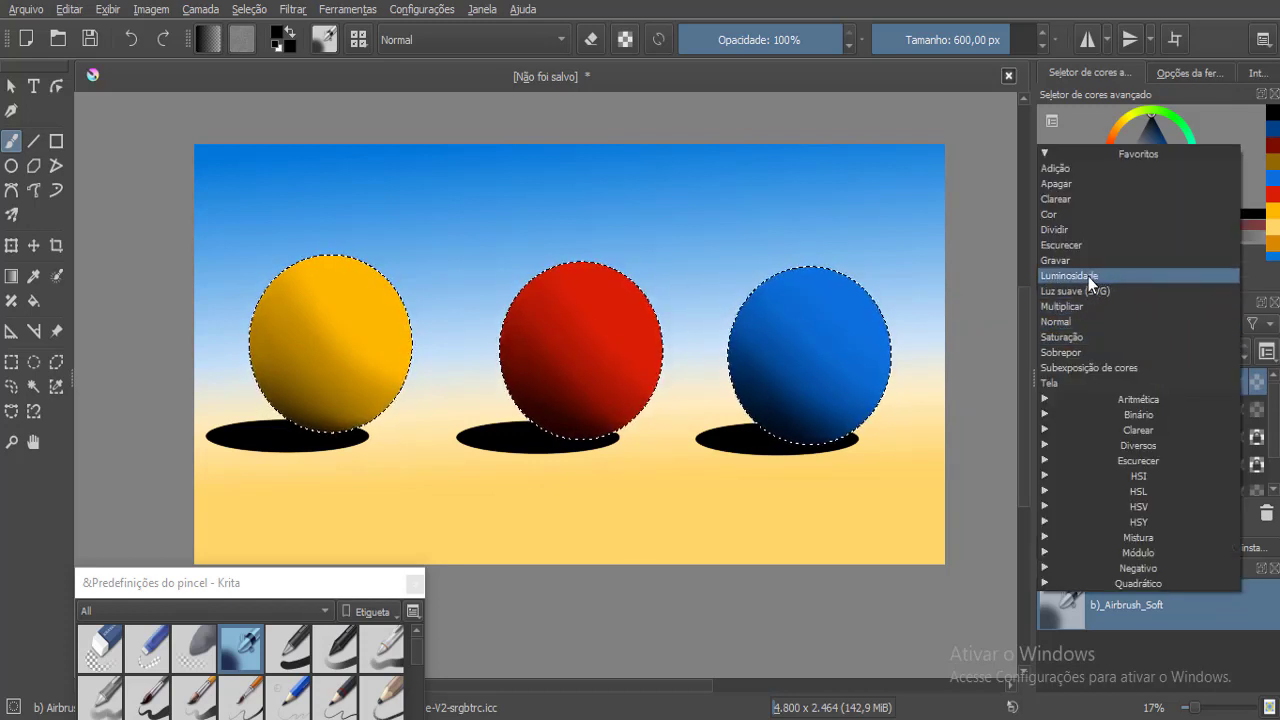
pyautogui.click(1071, 198)
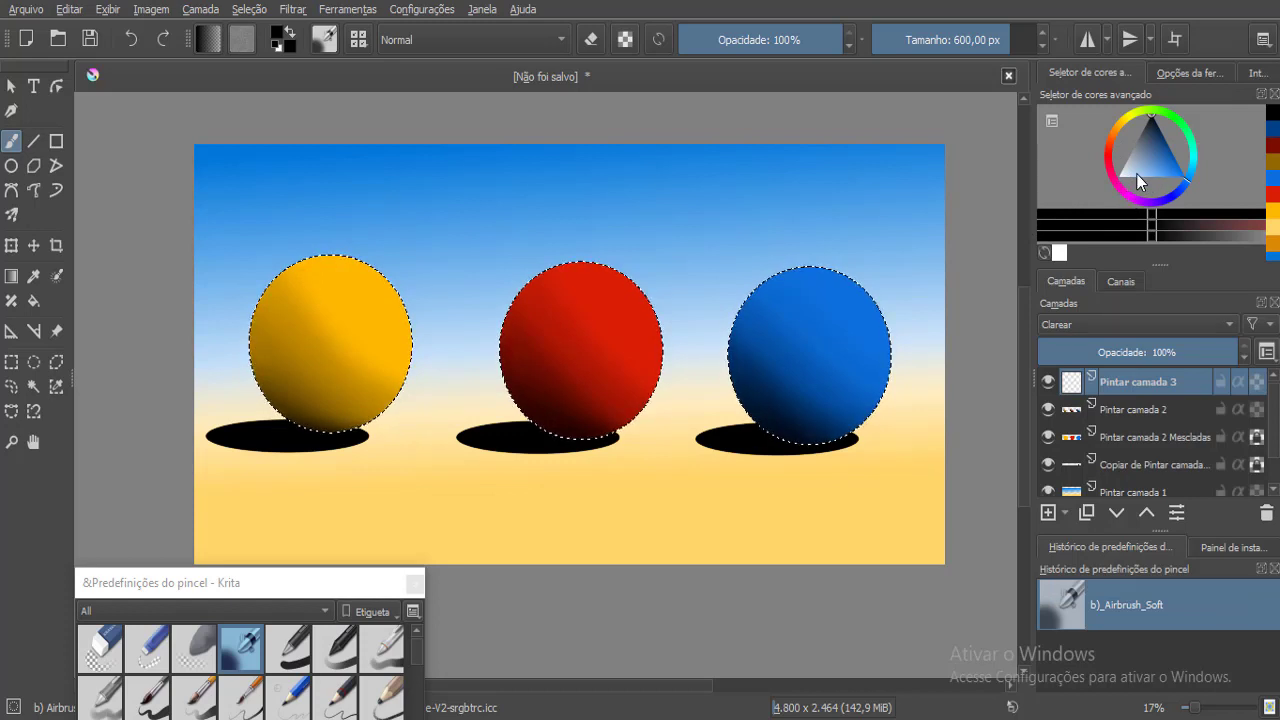
pyautogui.moveTo(1136, 180); pyautogui.dragTo(1118, 177)
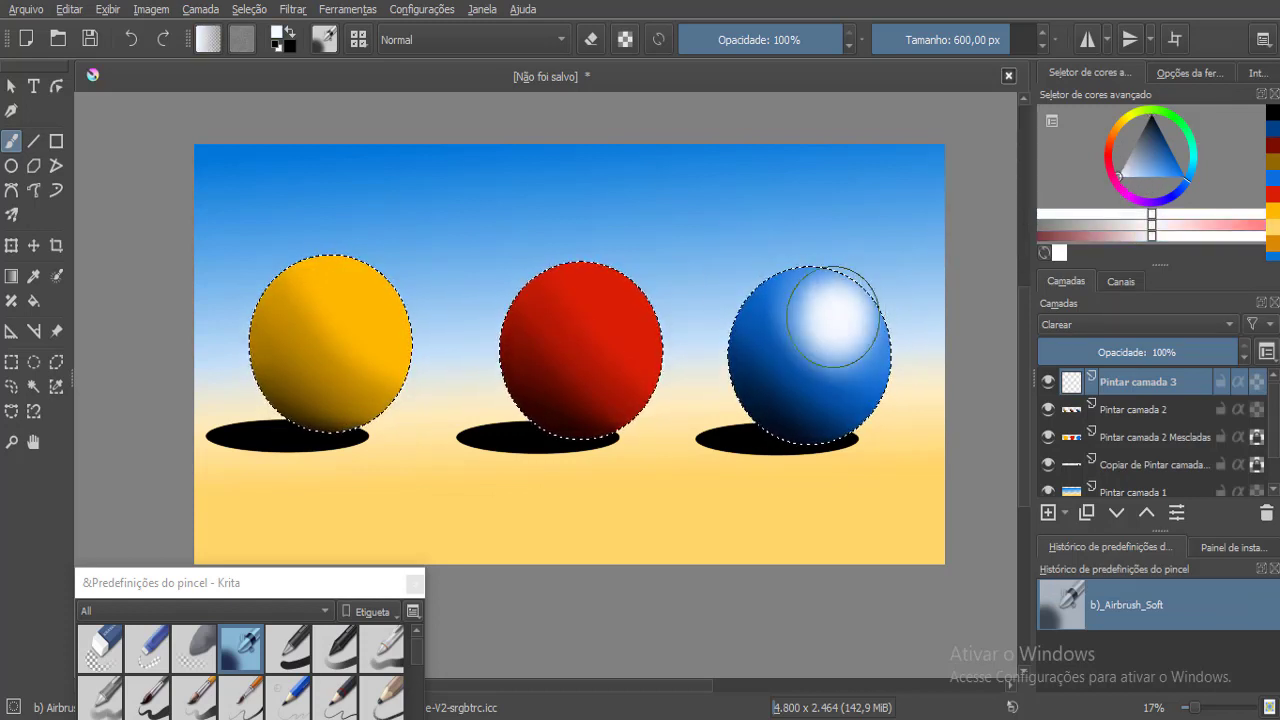
pyautogui.moveTo(828, 290)
pyautogui.mouseDown()
pyautogui.moveTo(892, 318)
pyautogui.moveTo(851, 369)
pyautogui.moveTo(820, 240)
pyautogui.mouseUp()
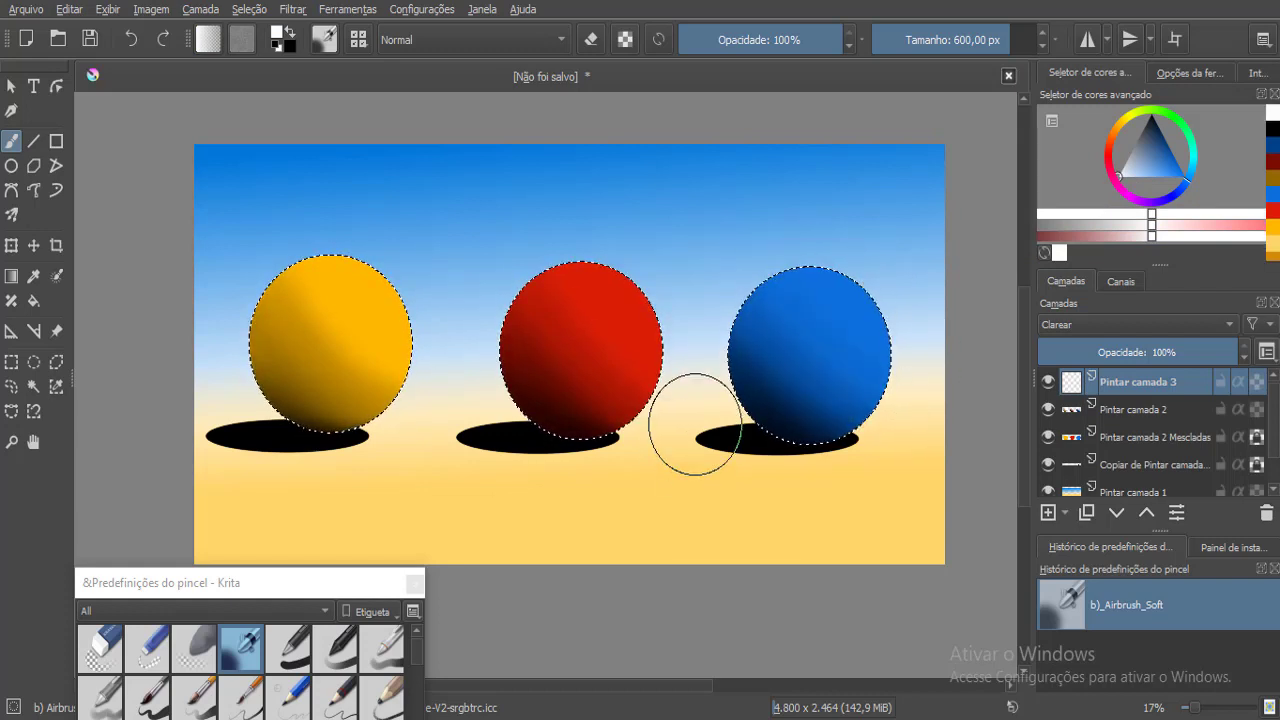
# Sample the ground's yellow and airbrush soft reflected light along the lower-right edges of the balls.
pyautogui.keyDown('ctrl'); pyautogui.click(889, 496); pyautogui.keyUp('ctrl')
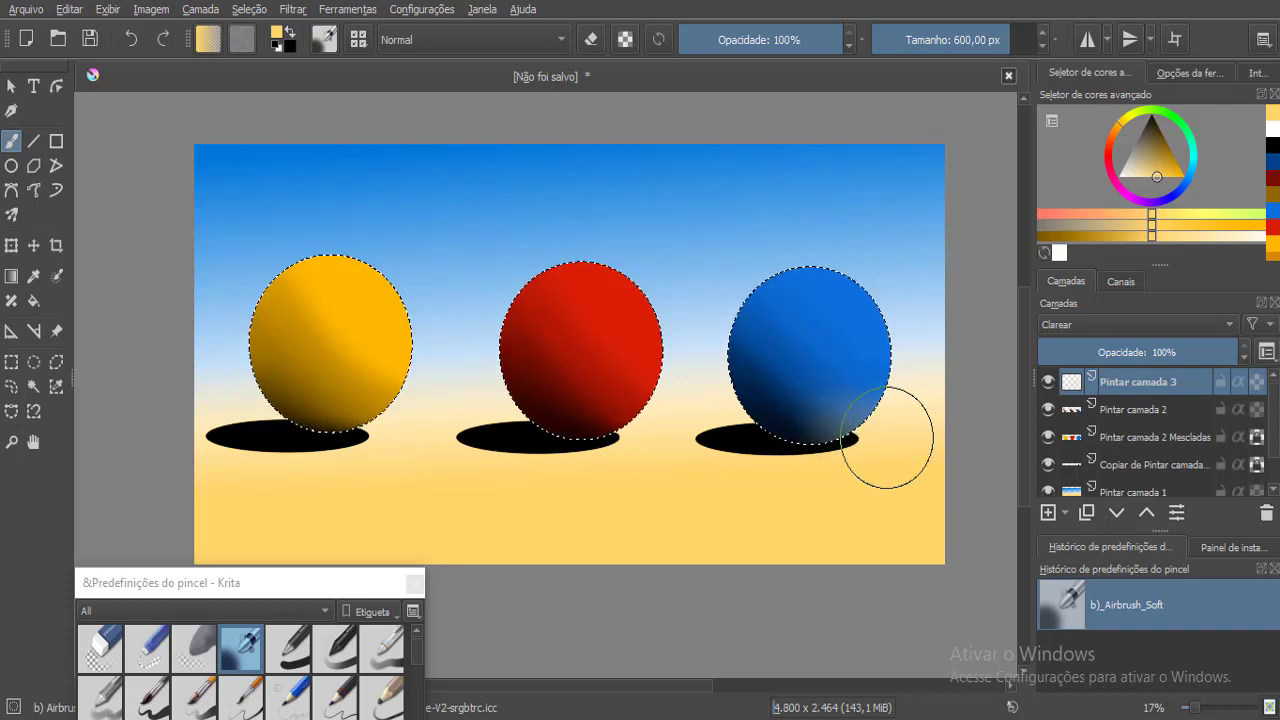
pyautogui.moveTo(567, 393)
pyautogui.mouseDown()
pyautogui.moveTo(675, 420)
pyautogui.moveTo(625, 411)
pyautogui.moveTo(645, 409)
pyautogui.moveTo(827, 510)
pyautogui.moveTo(629, 419)
pyautogui.mouseUp()
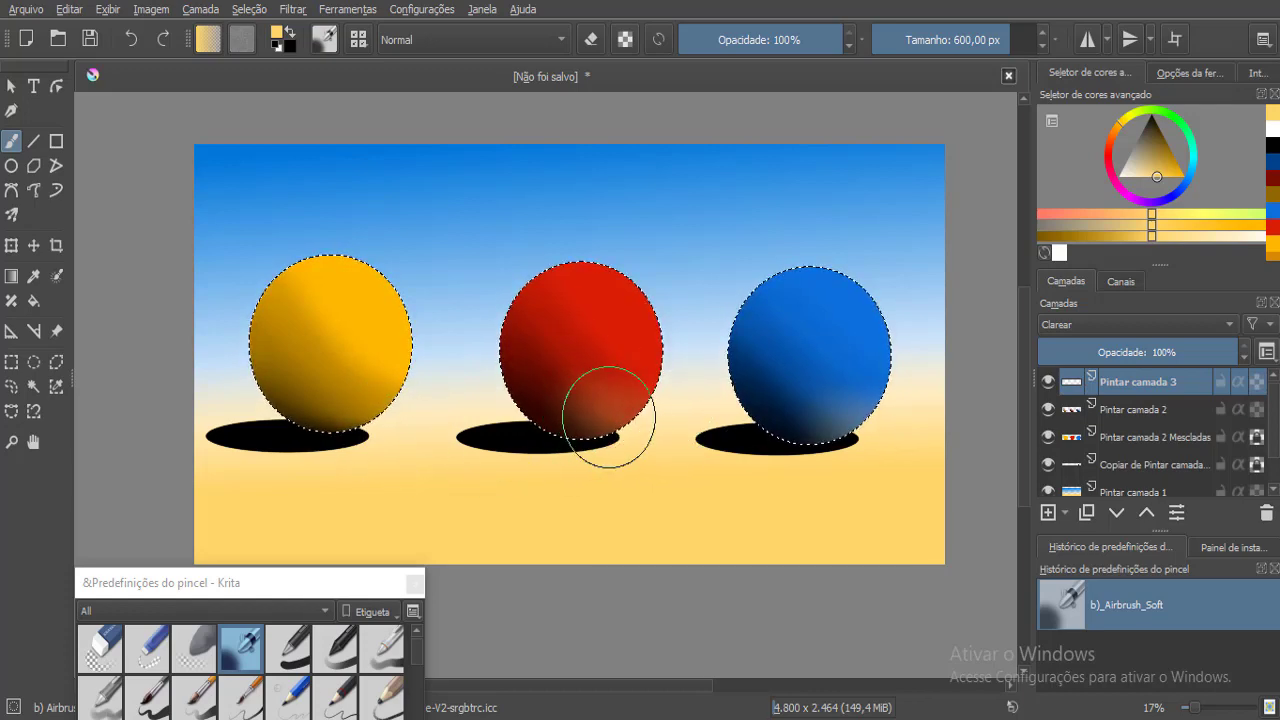
pyautogui.moveTo(375, 421)
pyautogui.mouseDown()
pyautogui.moveTo(411, 409)
pyautogui.moveTo(337, 383)
pyautogui.moveTo(423, 415)
pyautogui.moveTo(386, 406)
pyautogui.mouseUp()
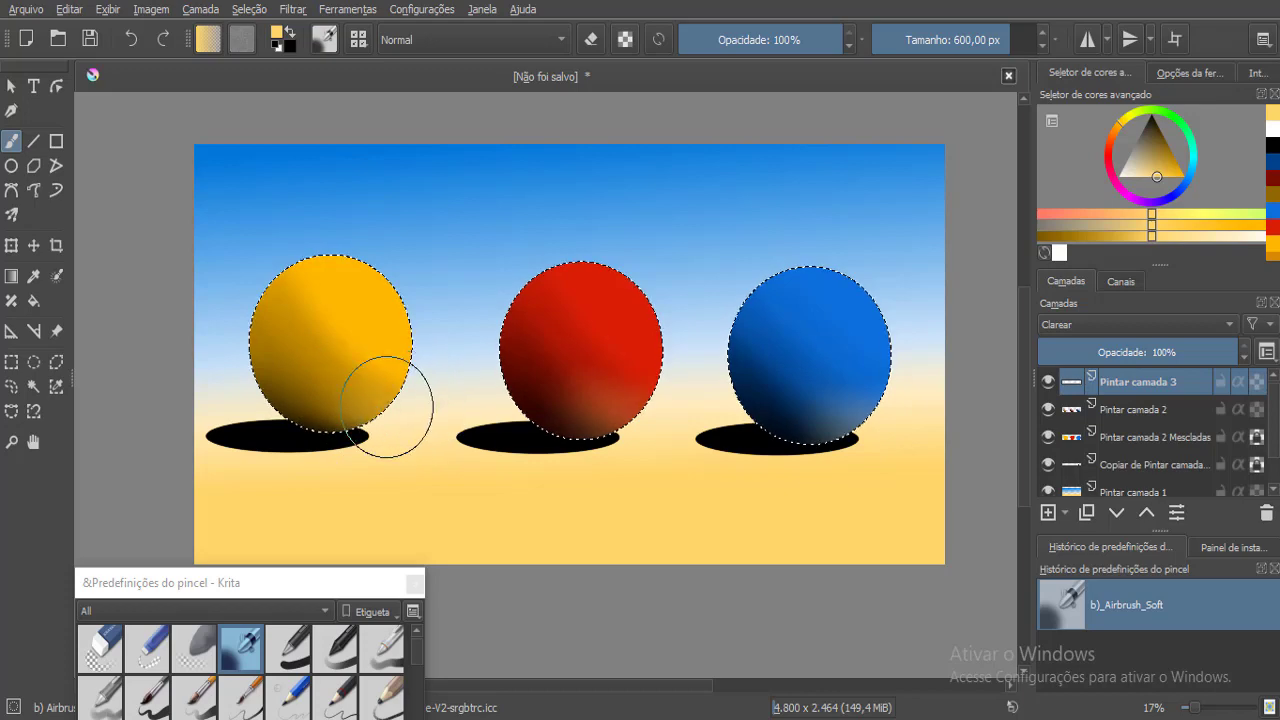
pyautogui.moveTo(512, 418); pyautogui.dragTo(580, 409)
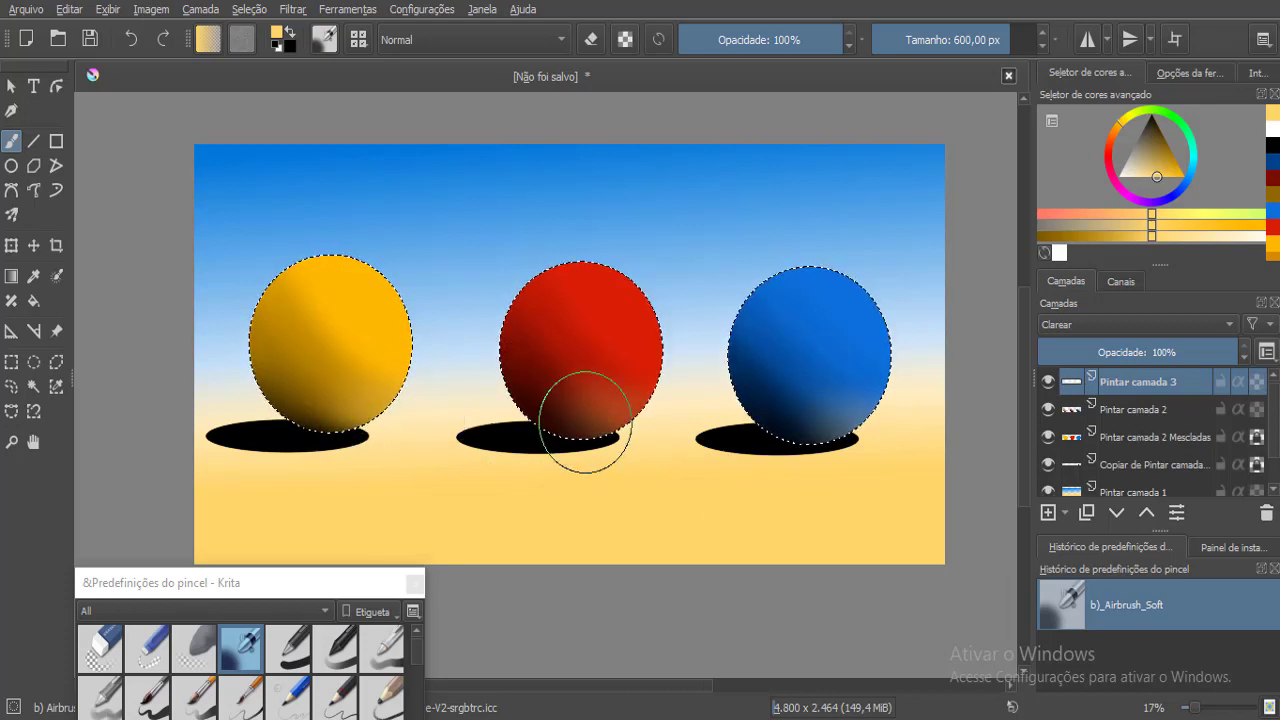
# Sample blues from the sky and airbrush them softly as reflected light on the yellow ball's upper-left side.
pyautogui.keyDown('ctrl'); pyautogui.click(233, 215); pyautogui.keyUp('ctrl')
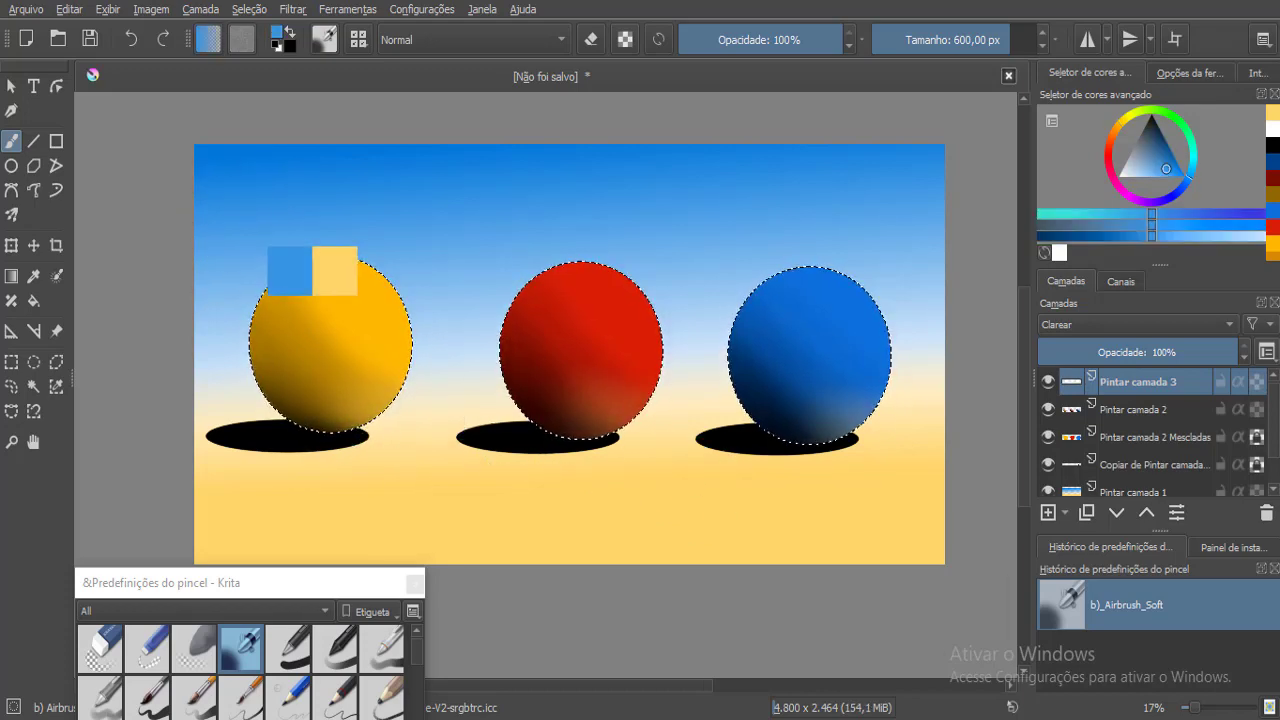
pyautogui.keyDown('ctrl'); pyautogui.click(250, 246); pyautogui.keyUp('ctrl')
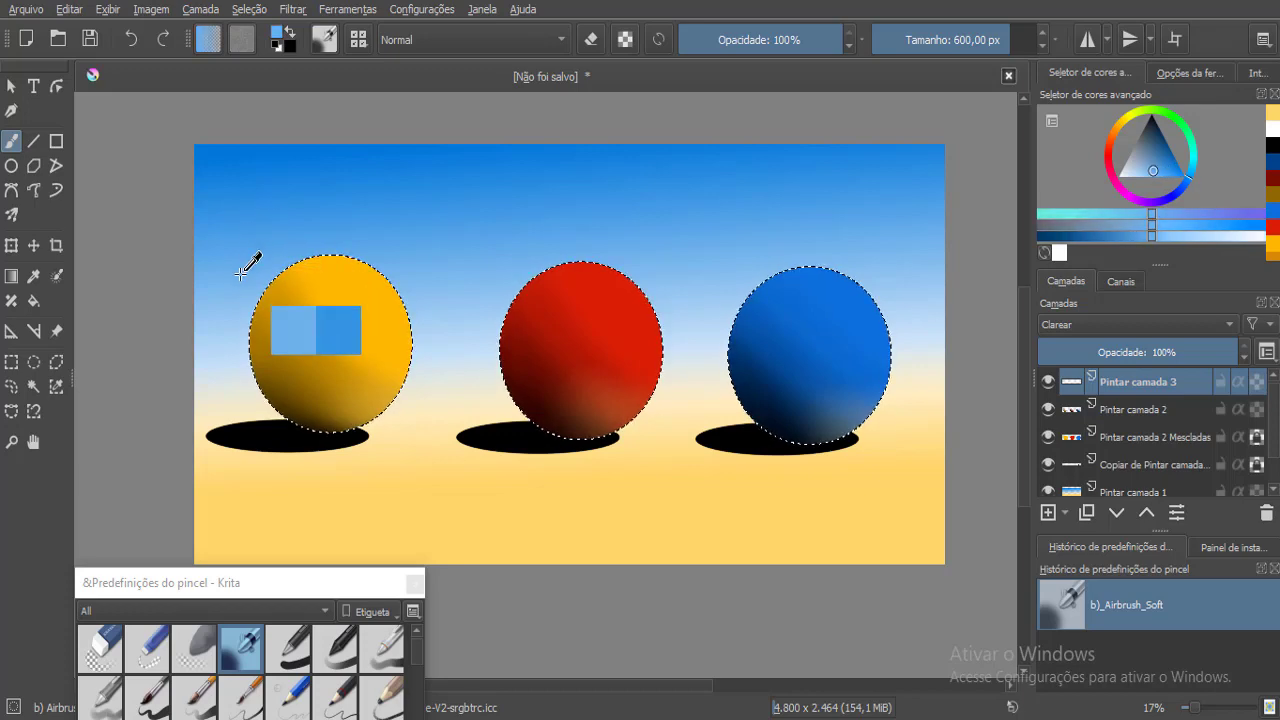
pyautogui.click(279, 314)
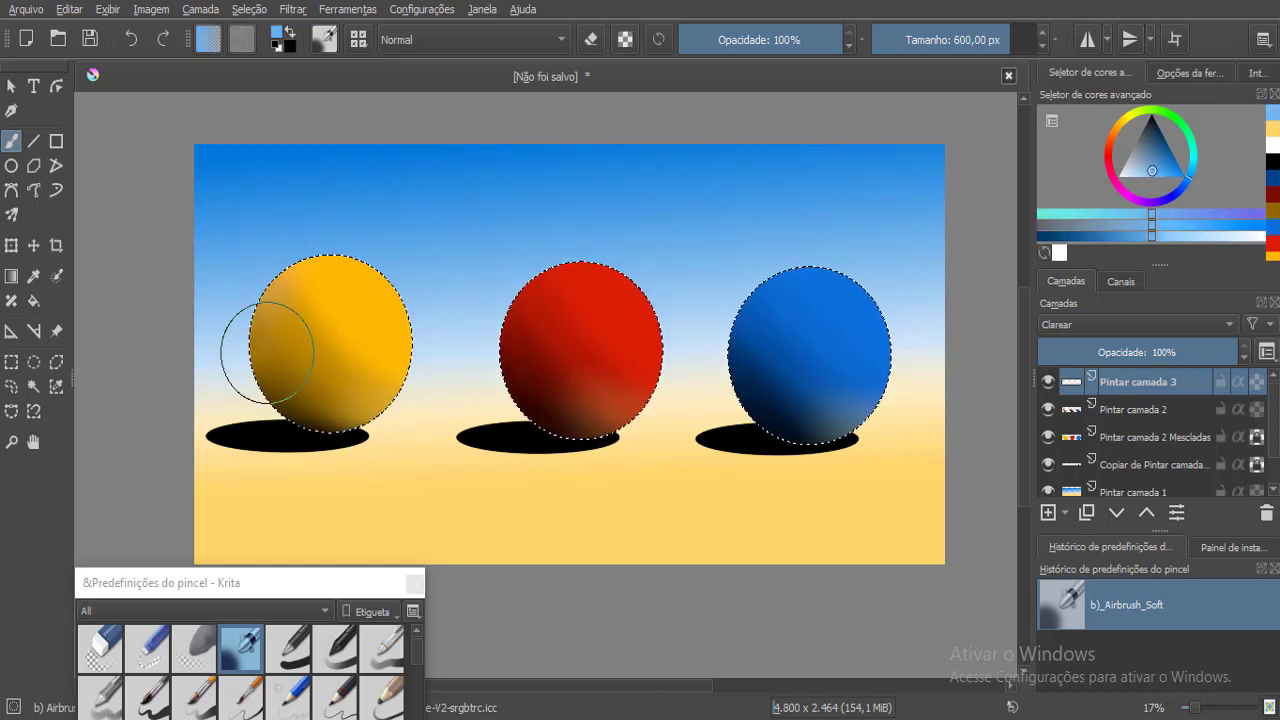
pyautogui.moveTo(302, 259); pyautogui.dragTo(248, 359)
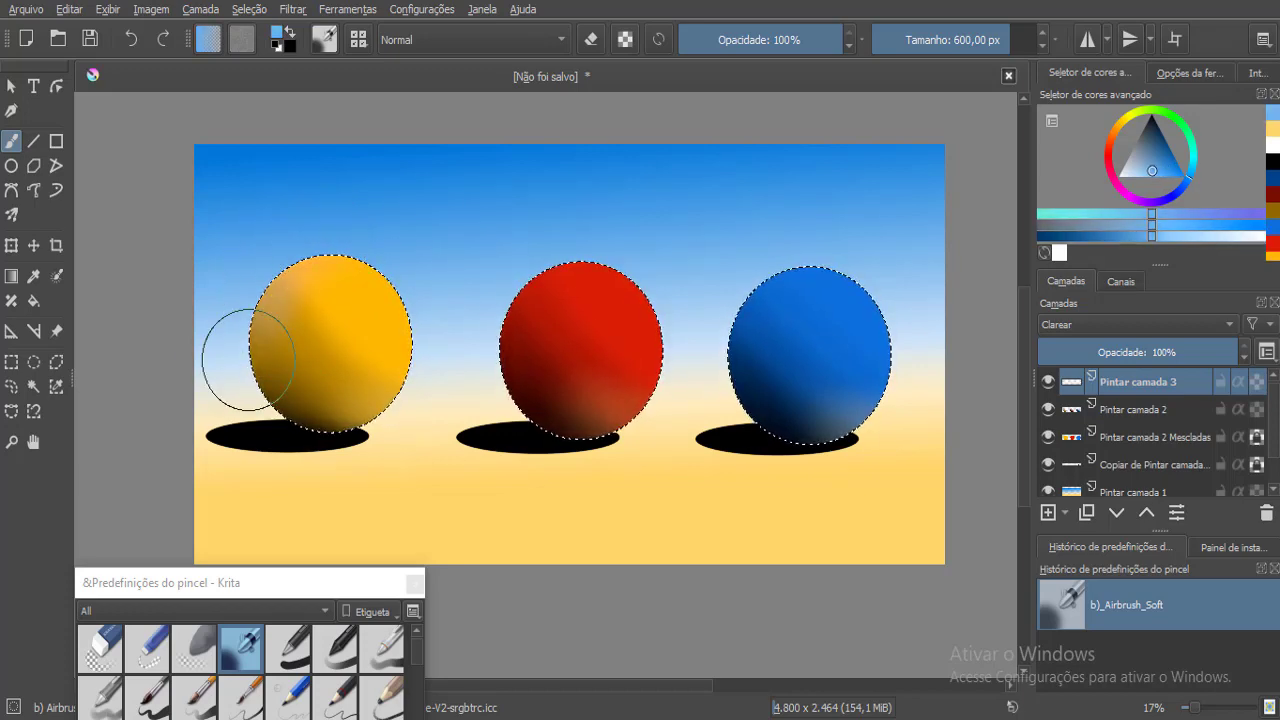
pyautogui.keyDown('ctrl'); pyautogui.click(283, 188); pyautogui.keyUp('ctrl')
pyautogui.moveTo(298, 251); pyautogui.dragTo(297, 306)
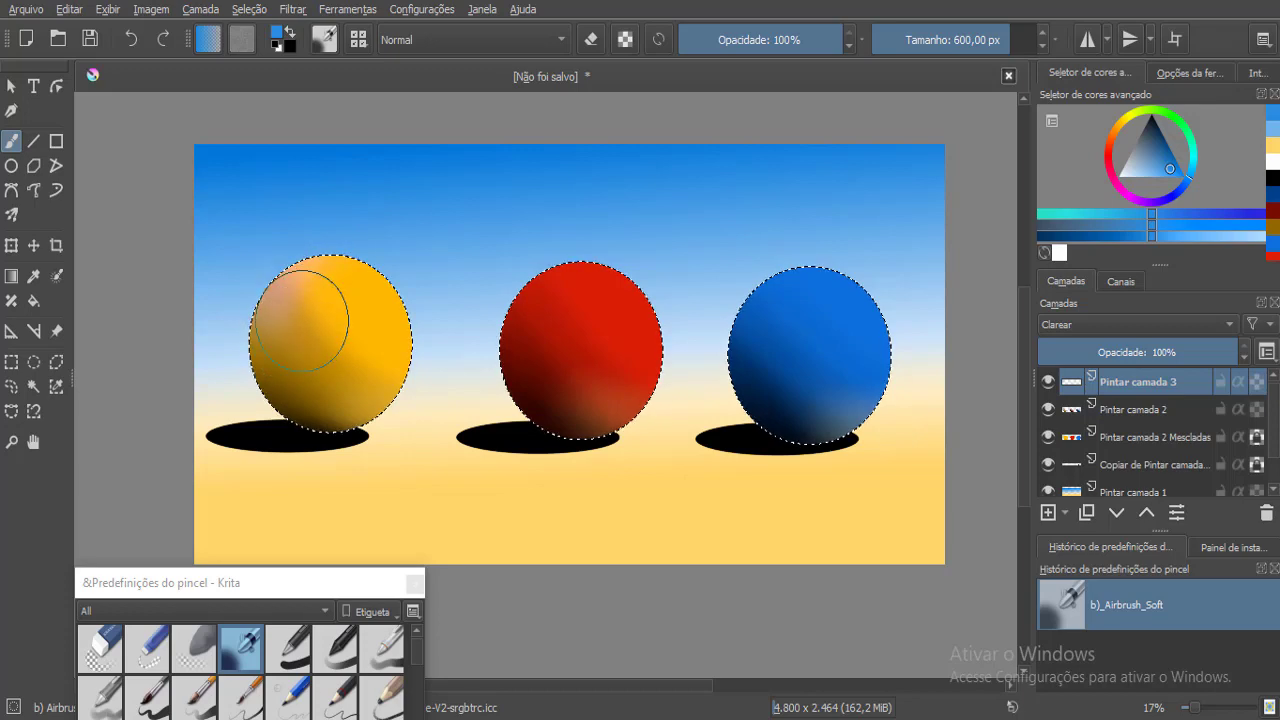
pyautogui.keyDown('ctrl'); pyautogui.click(242, 193); pyautogui.keyUp('ctrl')
pyautogui.moveTo(275, 259)
pyautogui.mouseDown()
pyautogui.moveTo(271, 306)
pyautogui.moveTo(271, 290)
pyautogui.mouseUp()
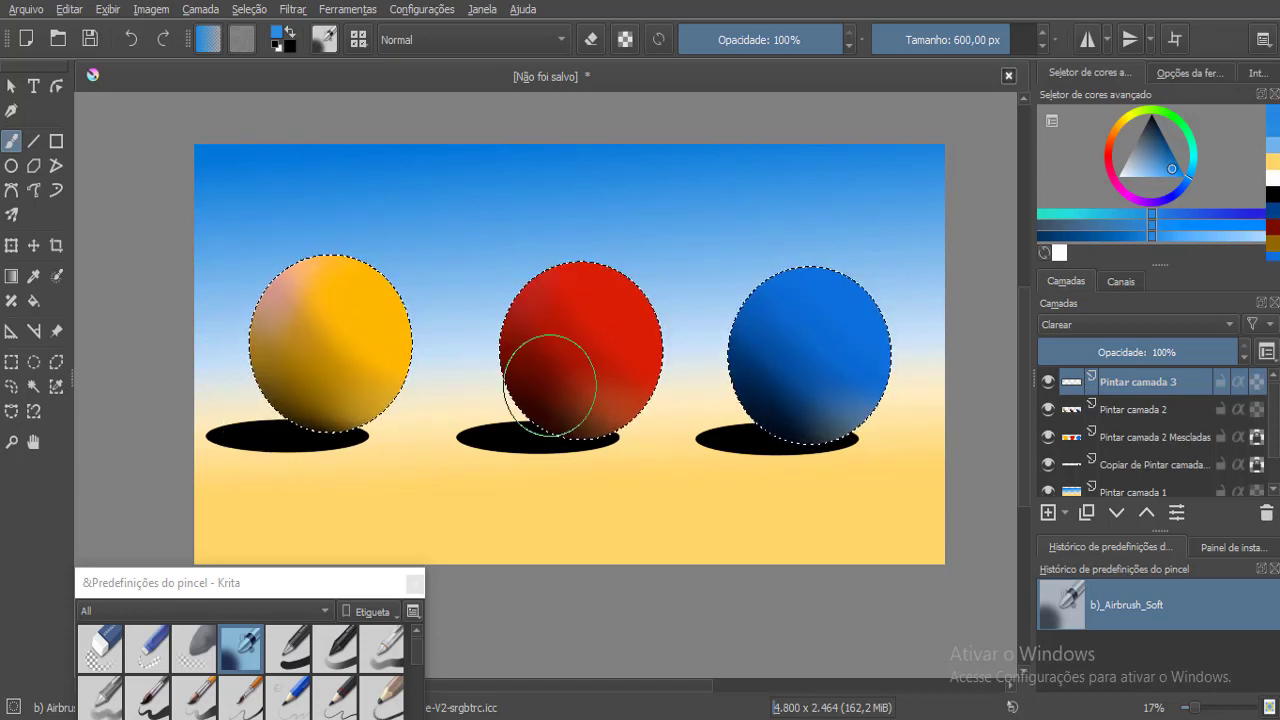
# Airbrush the sampled sky blue over the upper-left sides of the red and blue balls.
pyautogui.moveTo(556, 282)
pyautogui.mouseDown()
pyautogui.moveTo(549, 314)
pyautogui.moveTo(534, 266)
pyautogui.mouseUp()
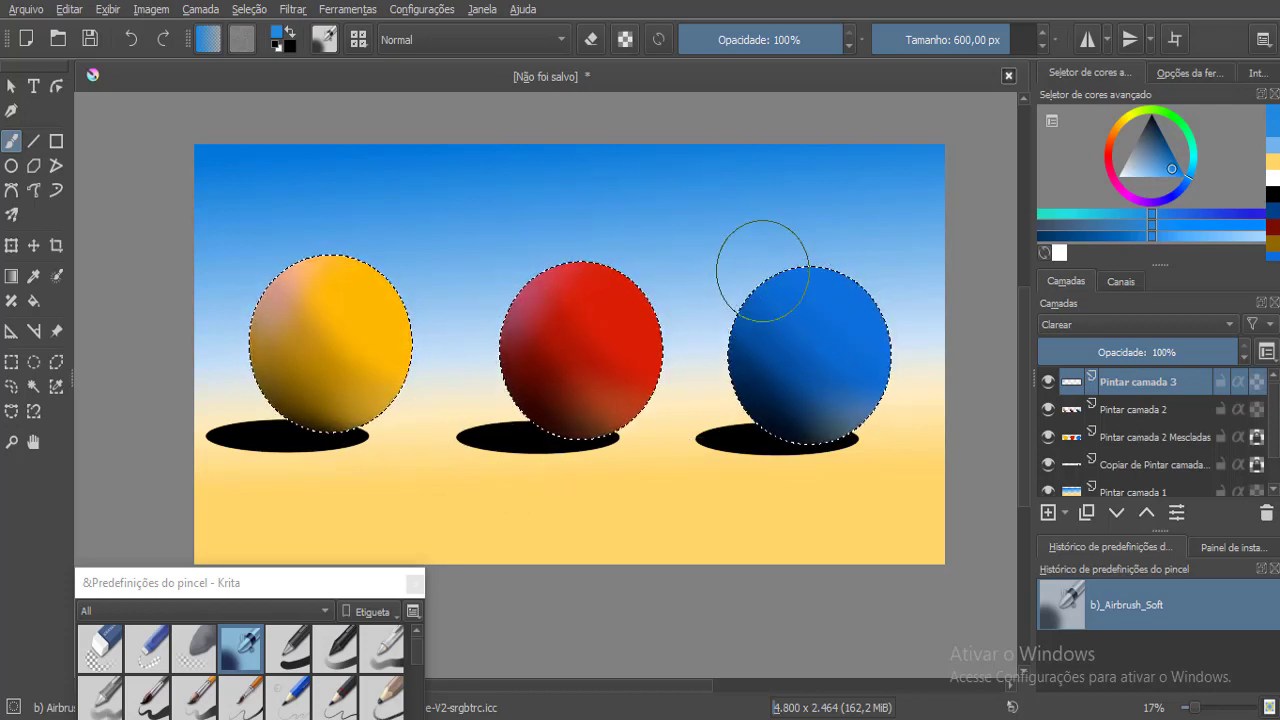
pyautogui.moveTo(763, 271); pyautogui.dragTo(808, 460)
pyautogui.moveTo(798, 260)
pyautogui.mouseDown()
pyautogui.moveTo(748, 354)
pyautogui.moveTo(792, 244)
pyautogui.moveTo(778, 385)
pyautogui.moveTo(802, 242)
pyautogui.moveTo(756, 330)
pyautogui.moveTo(824, 245)
pyautogui.moveTo(789, 410)
pyautogui.moveTo(786, 266)
pyautogui.mouseUp()
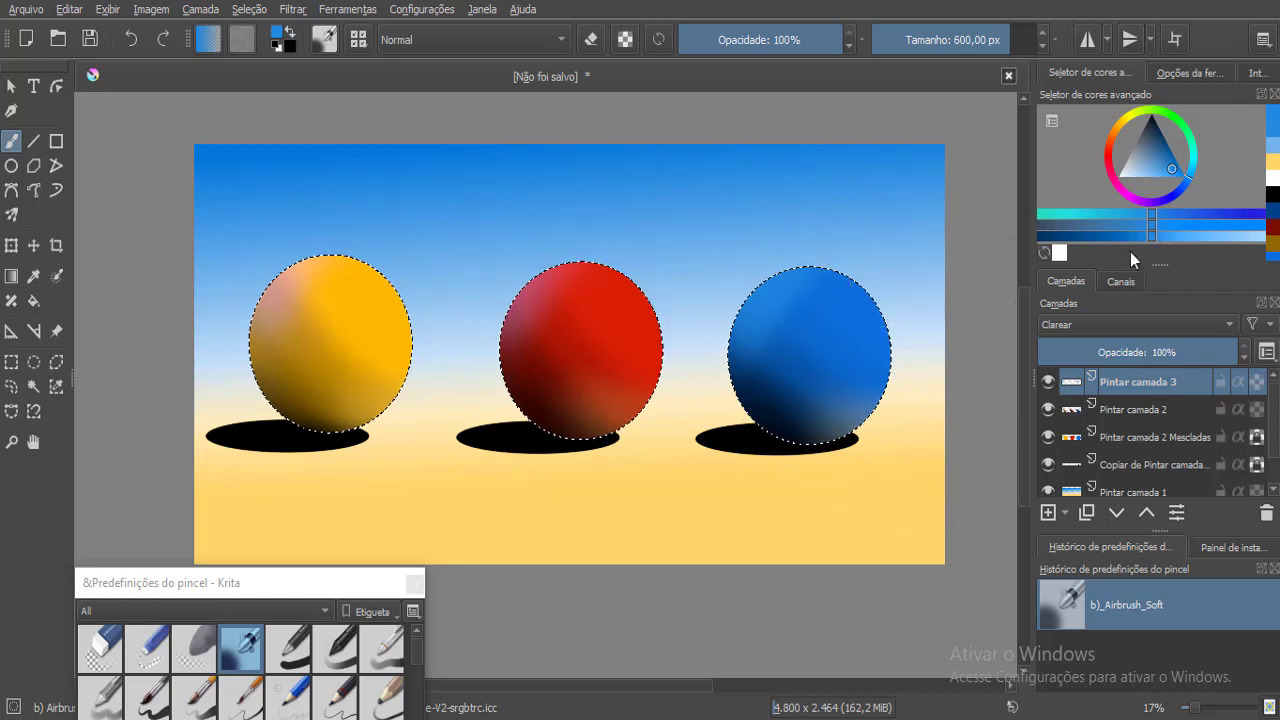
# Airbrush soft white light on each ball's upper-right side and add a small bright highlight to each at 281 px.
pyautogui.moveTo(1150, 185); pyautogui.dragTo(1082, 207)
pyautogui.moveTo(810, 308)
pyautogui.mouseDown()
pyautogui.moveTo(876, 341)
pyautogui.moveTo(838, 281)
pyautogui.mouseUp()
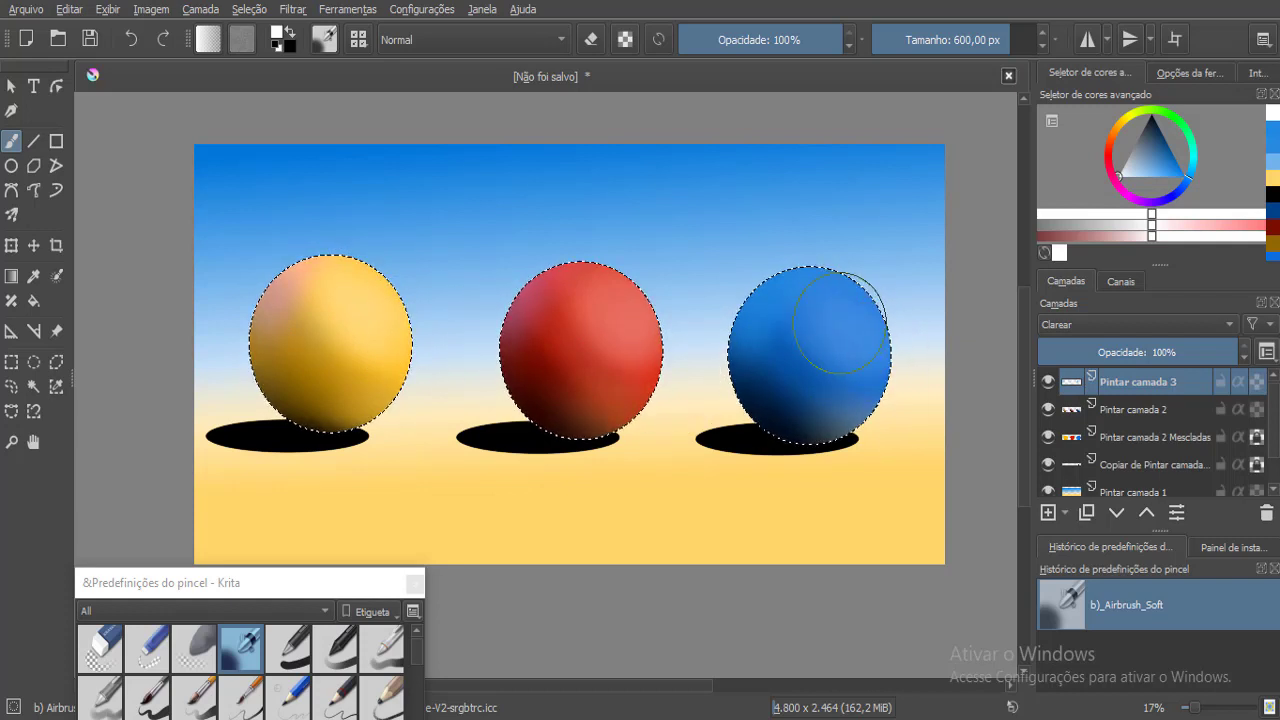
pyautogui.moveTo(840, 322)
pyautogui.mouseDown()
pyautogui.moveTo(896, 341)
pyautogui.moveTo(854, 298)
pyautogui.moveTo(887, 368)
pyautogui.moveTo(827, 290)
pyautogui.moveTo(849, 307)
pyautogui.moveTo(888, 294)
pyautogui.moveTo(848, 311)
pyautogui.moveTo(853, 333)
pyautogui.moveTo(813, 286)
pyautogui.moveTo(870, 248)
pyautogui.moveTo(861, 324)
pyautogui.moveTo(847, 311)
pyautogui.moveTo(883, 366)
pyautogui.moveTo(854, 318)
pyautogui.mouseUp()
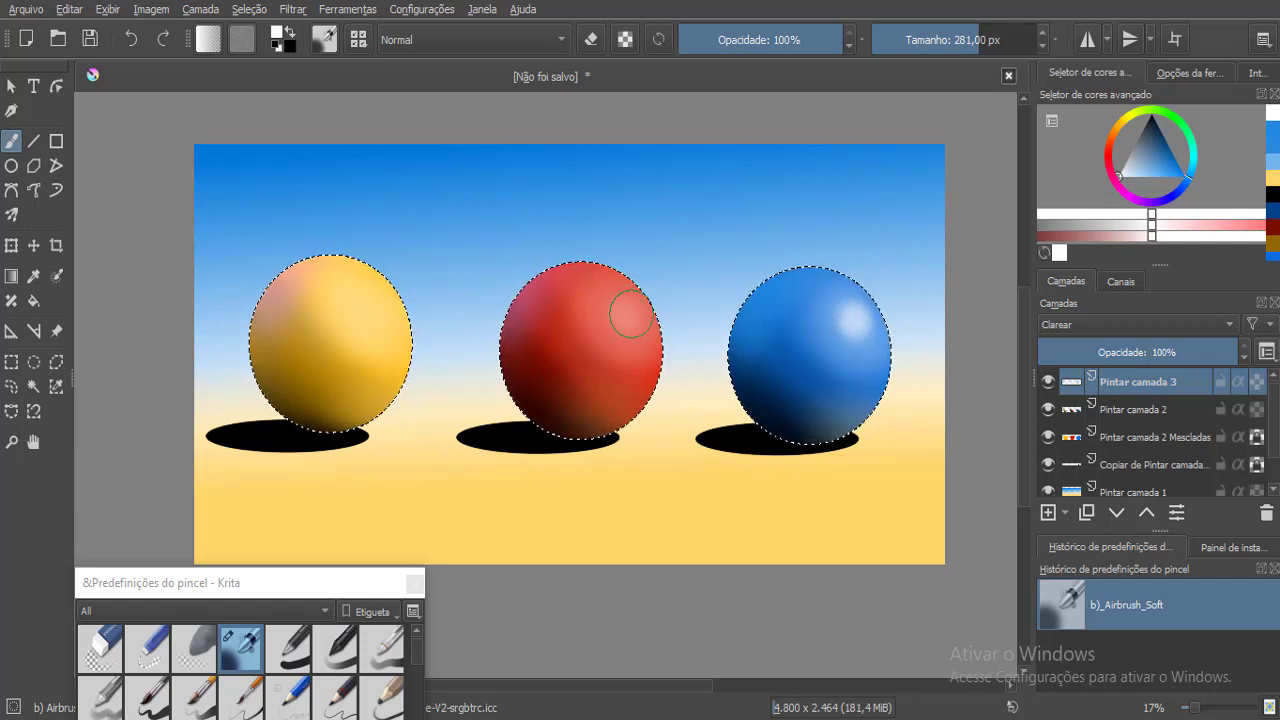
pyautogui.moveTo(626, 309)
pyautogui.mouseDown()
pyautogui.moveTo(632, 331)
pyautogui.moveTo(616, 318)
pyautogui.mouseUp()
pyautogui.moveTo(371, 291)
pyautogui.mouseDown()
pyautogui.moveTo(421, 333)
pyautogui.moveTo(371, 294)
pyautogui.mouseUp()
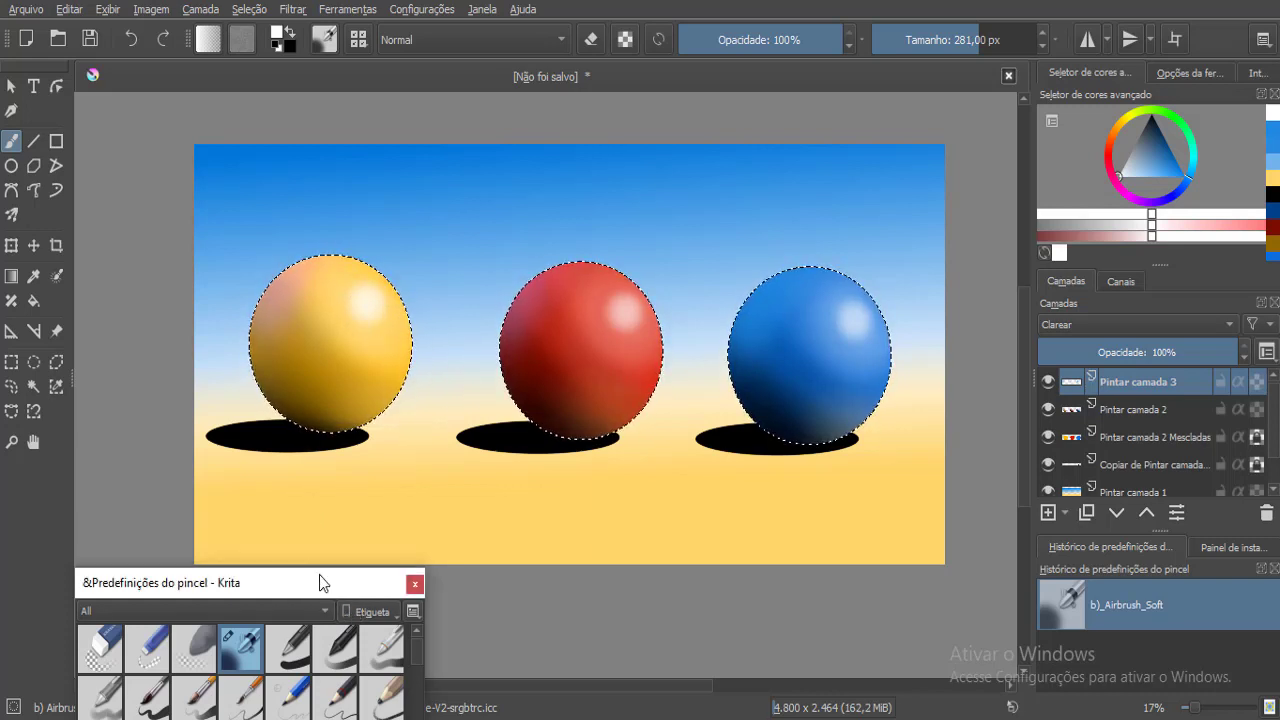
# Choose the Blender Blur brush at 474 px, soften the yellow ball's shading and highlight, and try it on the red ball.
pyautogui.moveTo(323, 581); pyautogui.dragTo(310, 459)
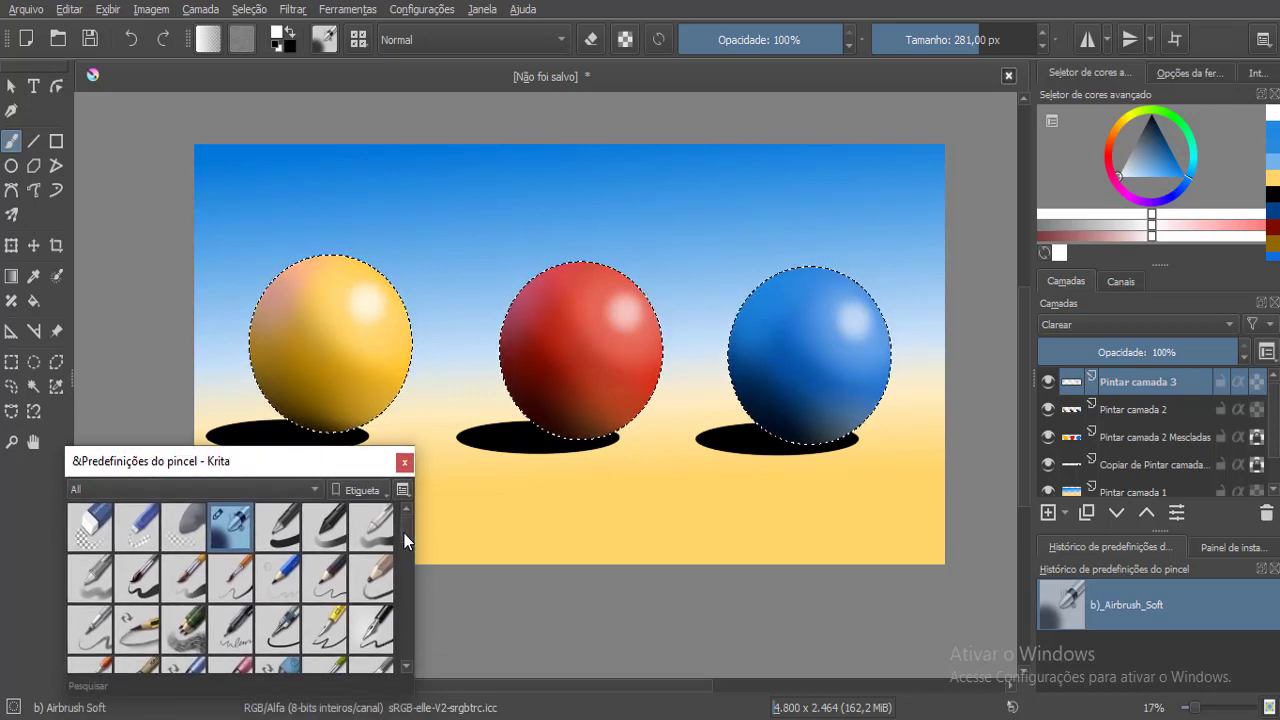
pyautogui.moveTo(404, 533); pyautogui.dragTo(404, 592)
pyautogui.click(88, 596)
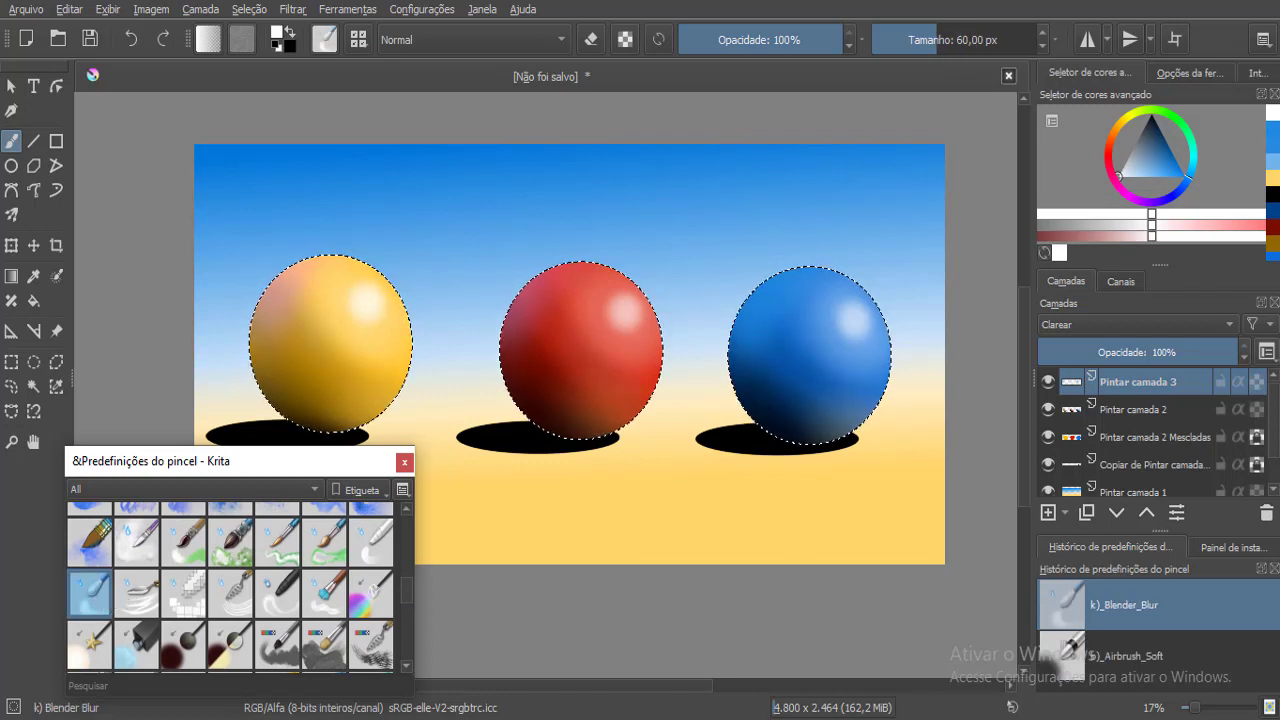
pyautogui.moveTo(331, 303)
pyautogui.mouseDown()
pyautogui.moveTo(358, 316)
pyautogui.moveTo(338, 317)
pyautogui.moveTo(380, 317)
pyautogui.moveTo(334, 310)
pyautogui.moveTo(317, 322)
pyautogui.mouseUp()
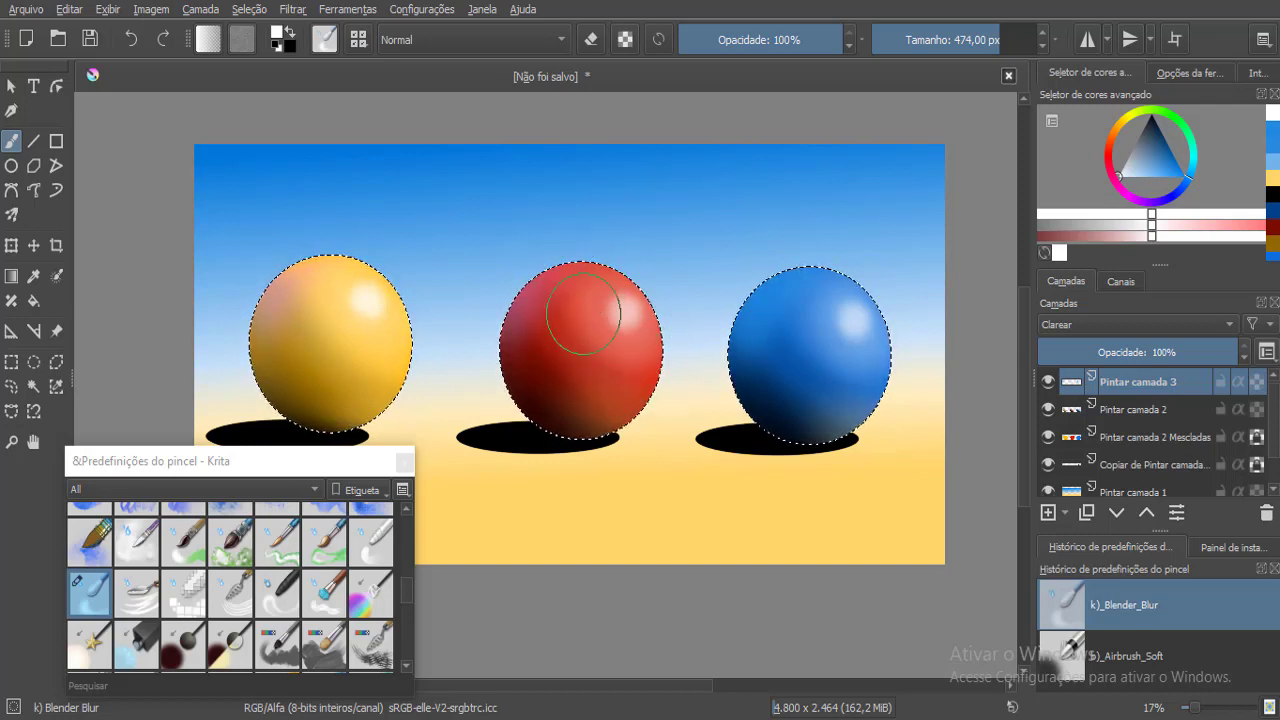
pyautogui.moveTo(670, 355)
pyautogui.mouseDown()
pyautogui.moveTo(749, 331)
pyautogui.moveTo(680, 429)
pyautogui.mouseUp()
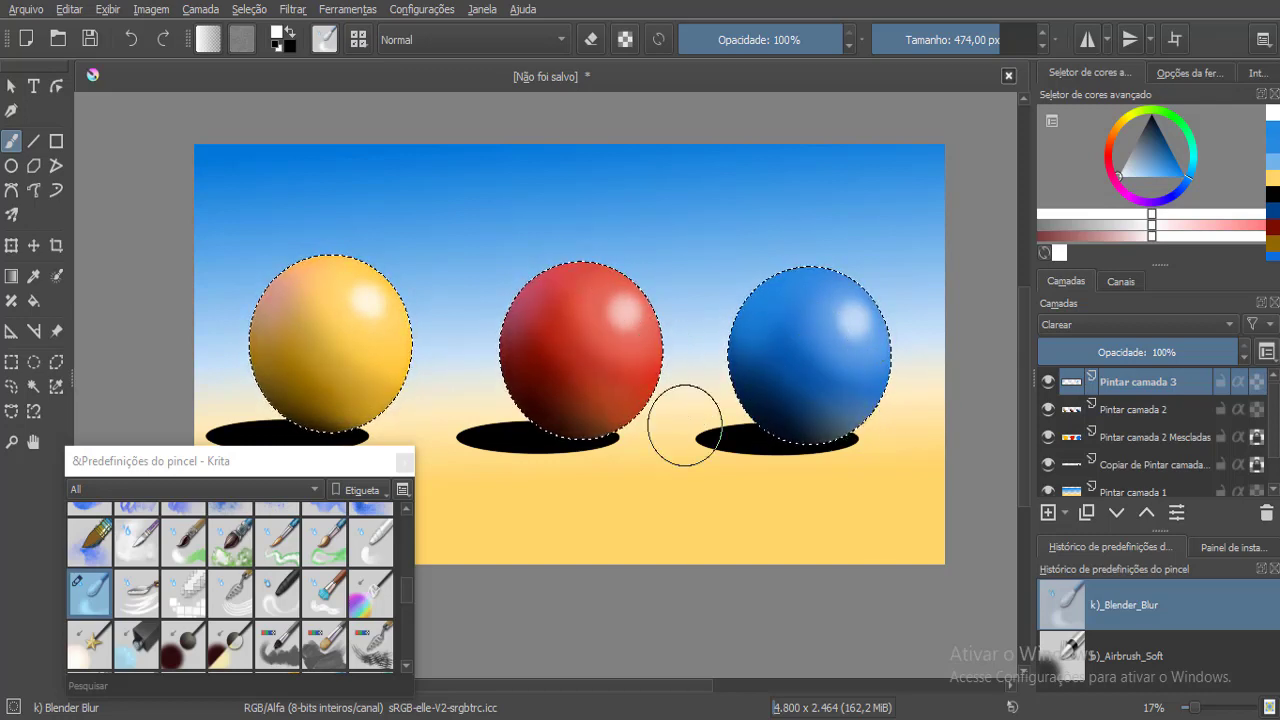
pyautogui.click(376, 548)
pyautogui.moveTo(652, 317)
pyautogui.mouseDown()
pyautogui.moveTo(600, 357)
pyautogui.moveTo(531, 349)
pyautogui.moveTo(578, 357)
pyautogui.mouseUp()
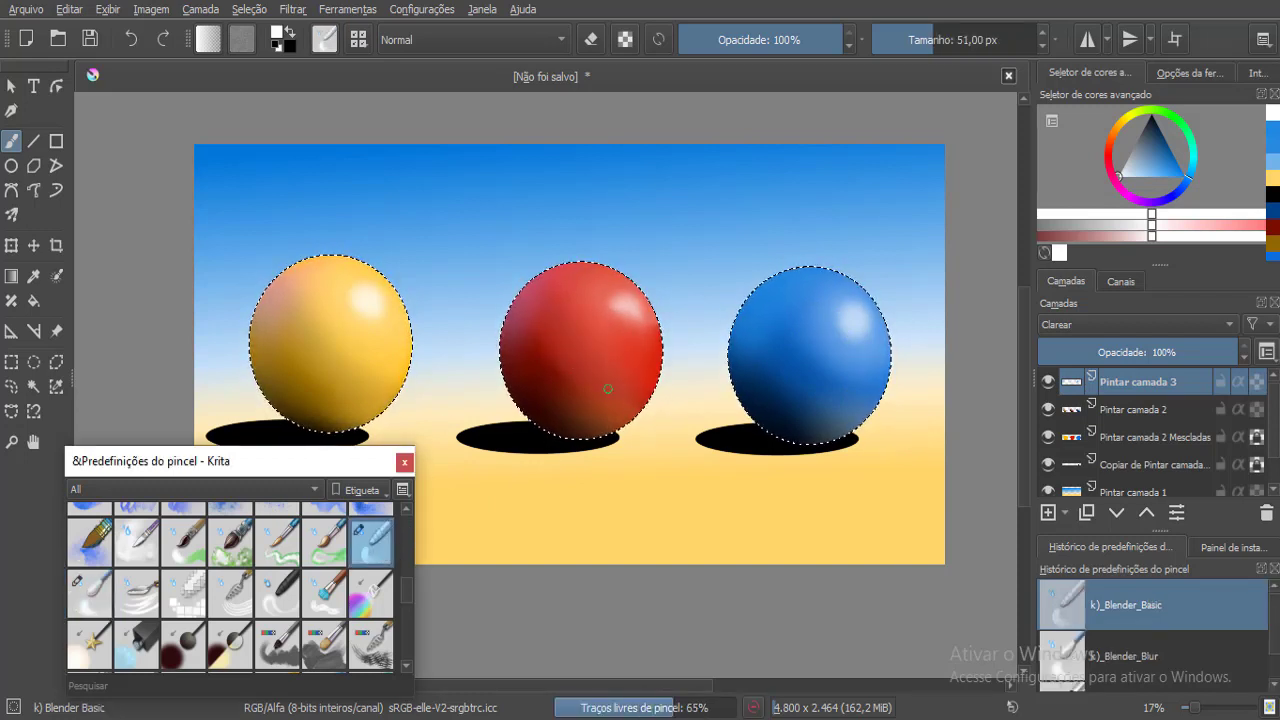
pyautogui.moveTo(667, 719)
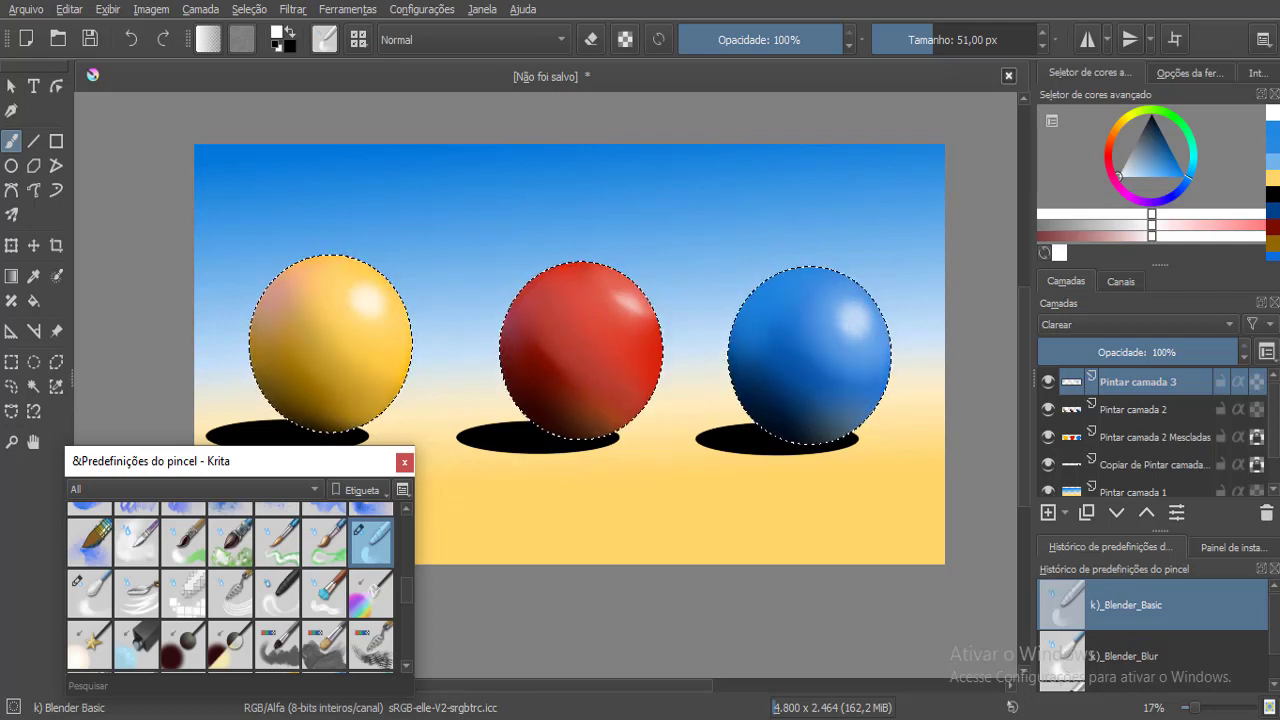
# Soften the shading and highlights of the red and blue balls with the Blender Blur brush at 474 px.
pyautogui.click(100, 594)
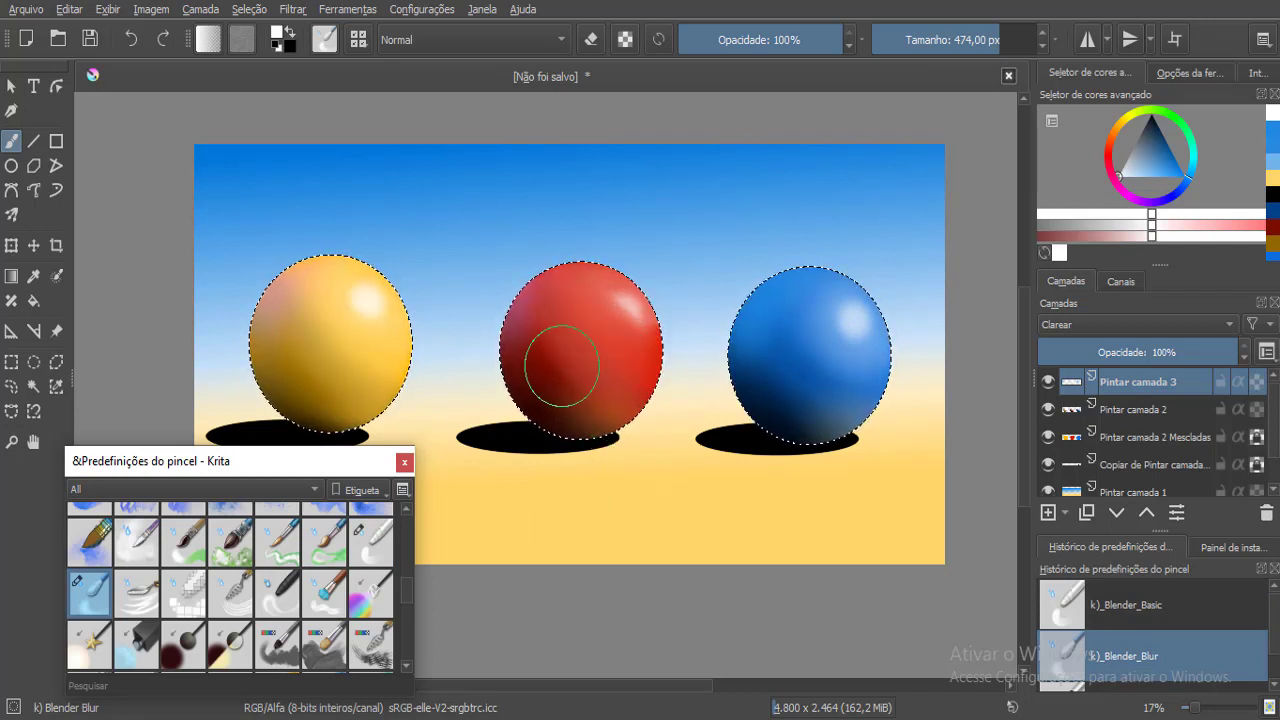
pyautogui.click(627, 373)
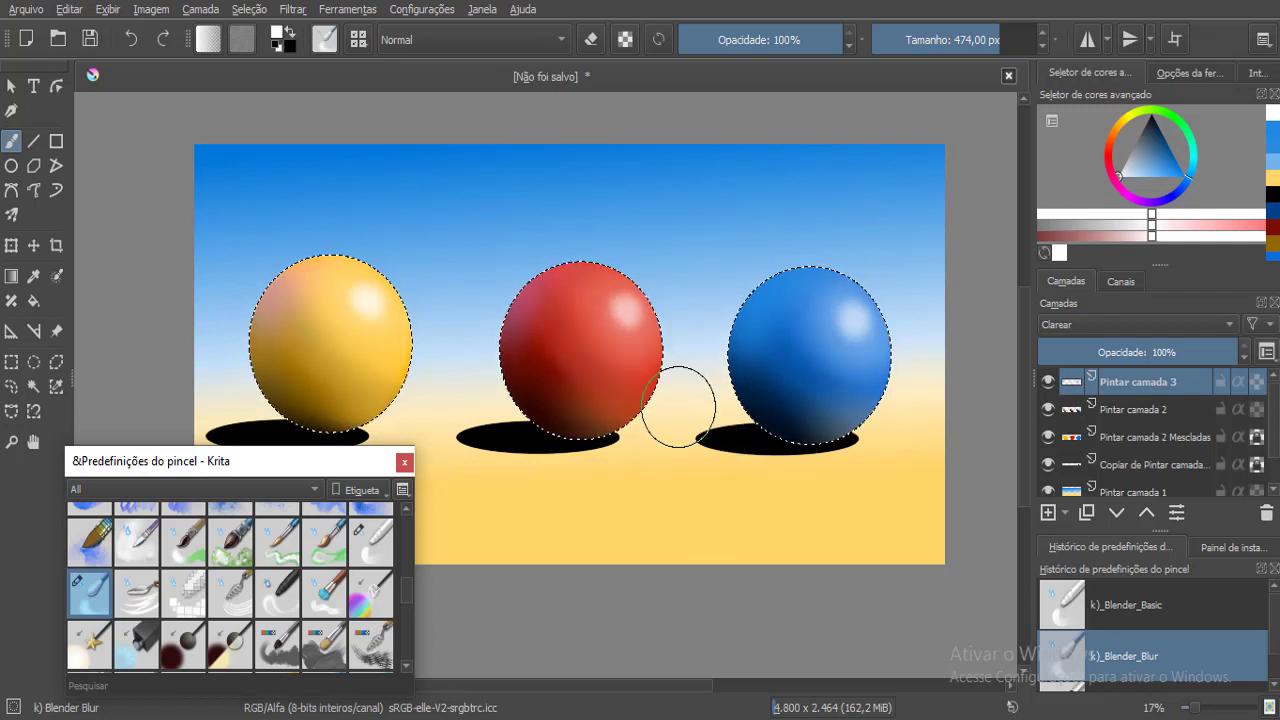
pyautogui.click(626, 382)
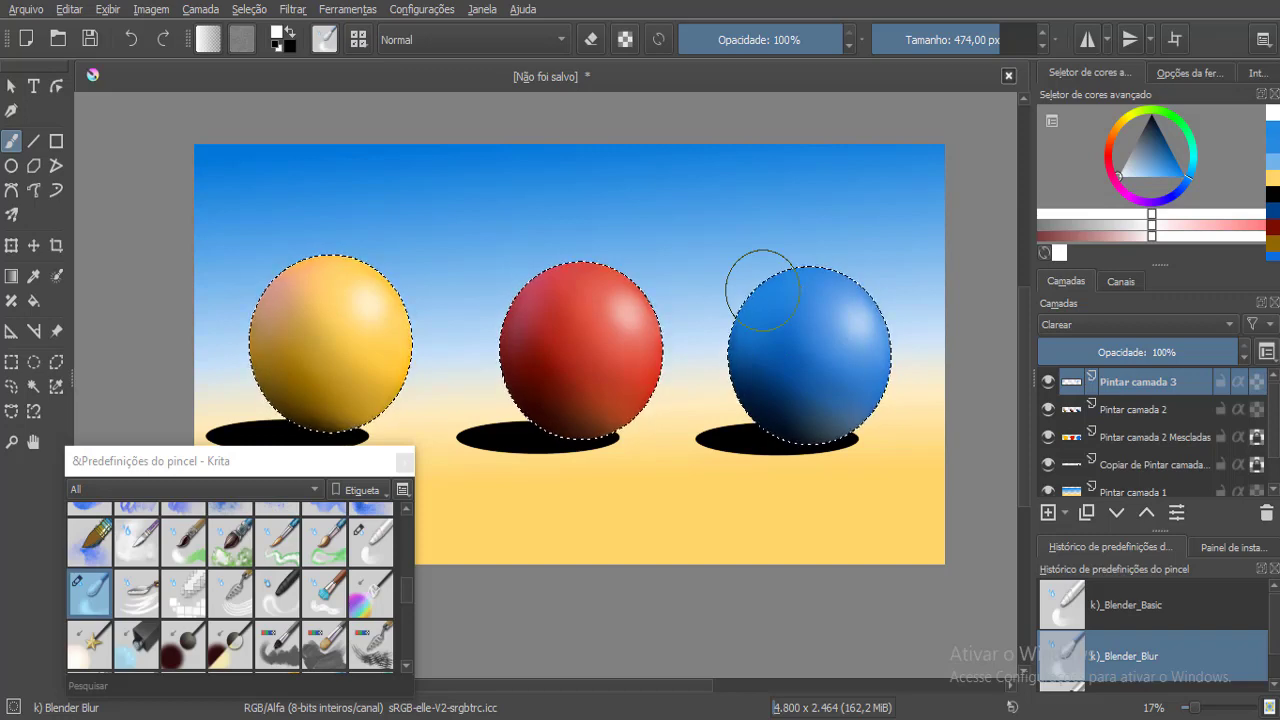
pyautogui.moveTo(411, 584)
pyautogui.mouseDown()
pyautogui.moveTo(423, 653)
pyautogui.moveTo(424, 616)
pyautogui.mouseUp()
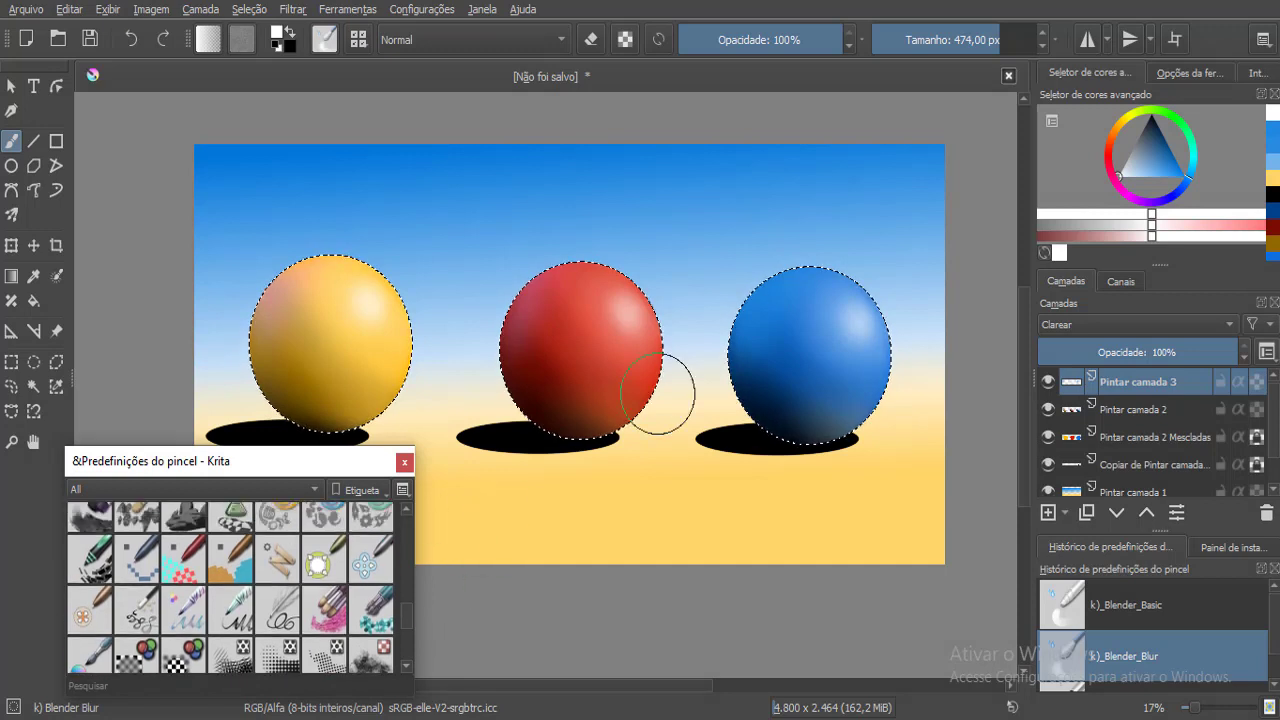
# Clear the selection around the balls and move the brush presets window away from the shadows.
pyautogui.click(12, 366)
pyautogui.click(548, 552)
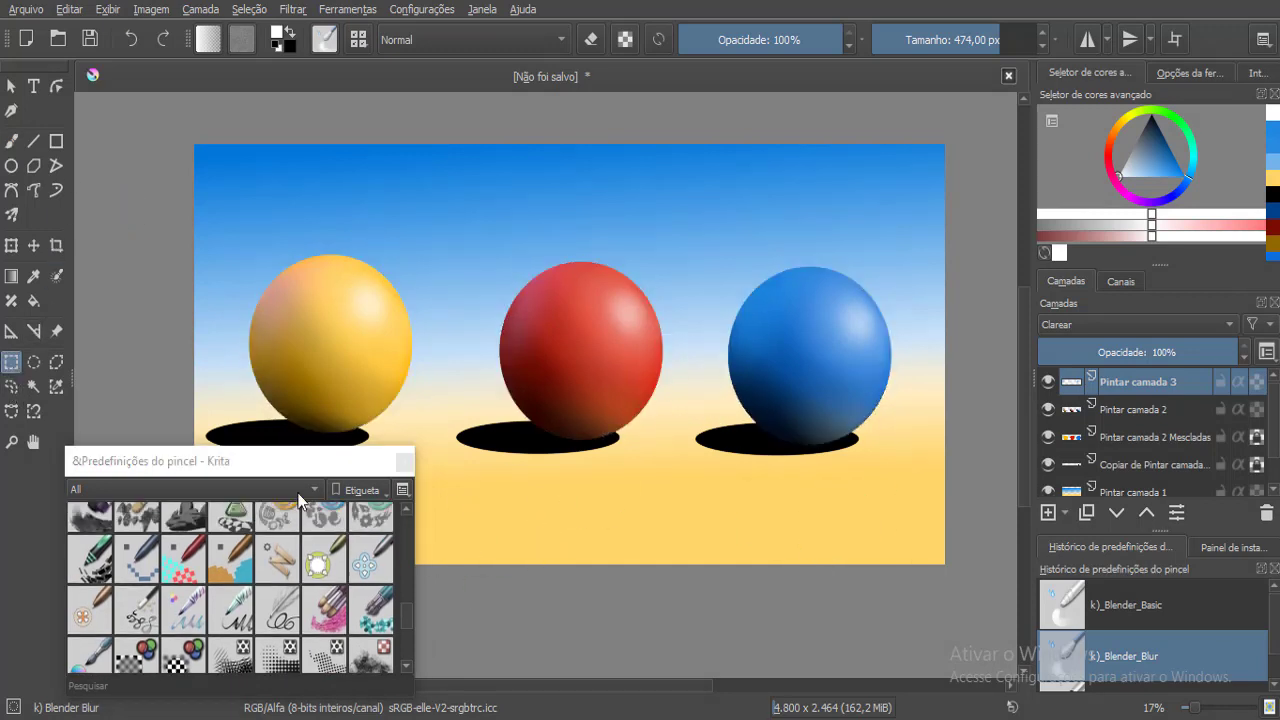
pyautogui.moveTo(304, 455); pyautogui.dragTo(410, 556)
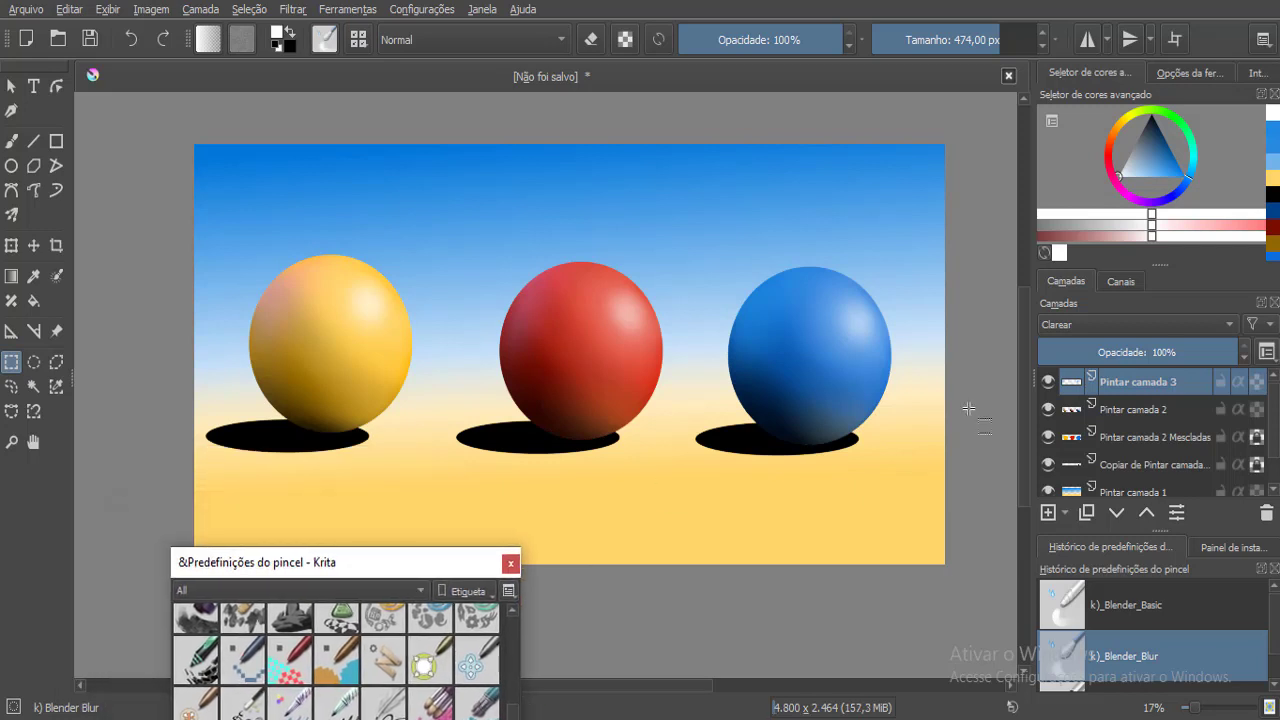
# On the shadow layer, select the black shadows of all three balls with the Contiguous Selection tool.
pyautogui.click(1073, 464)
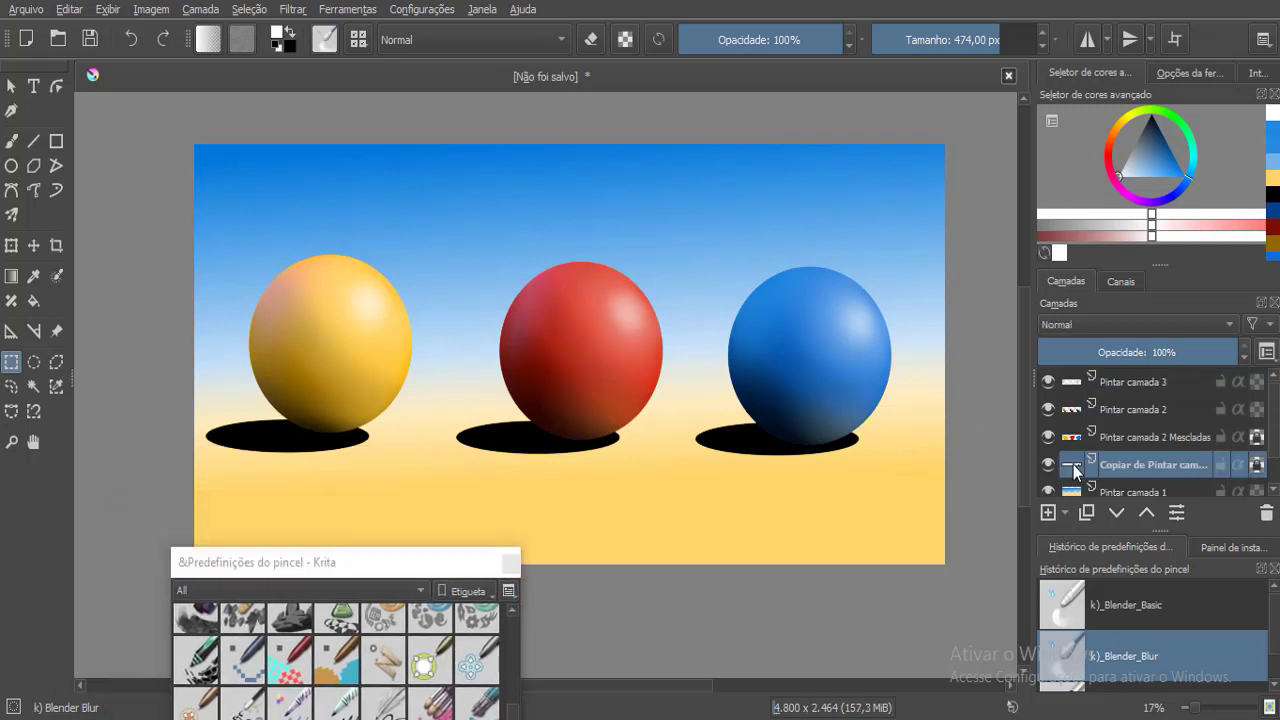
pyautogui.click(33, 386)
pyautogui.click(282, 436)
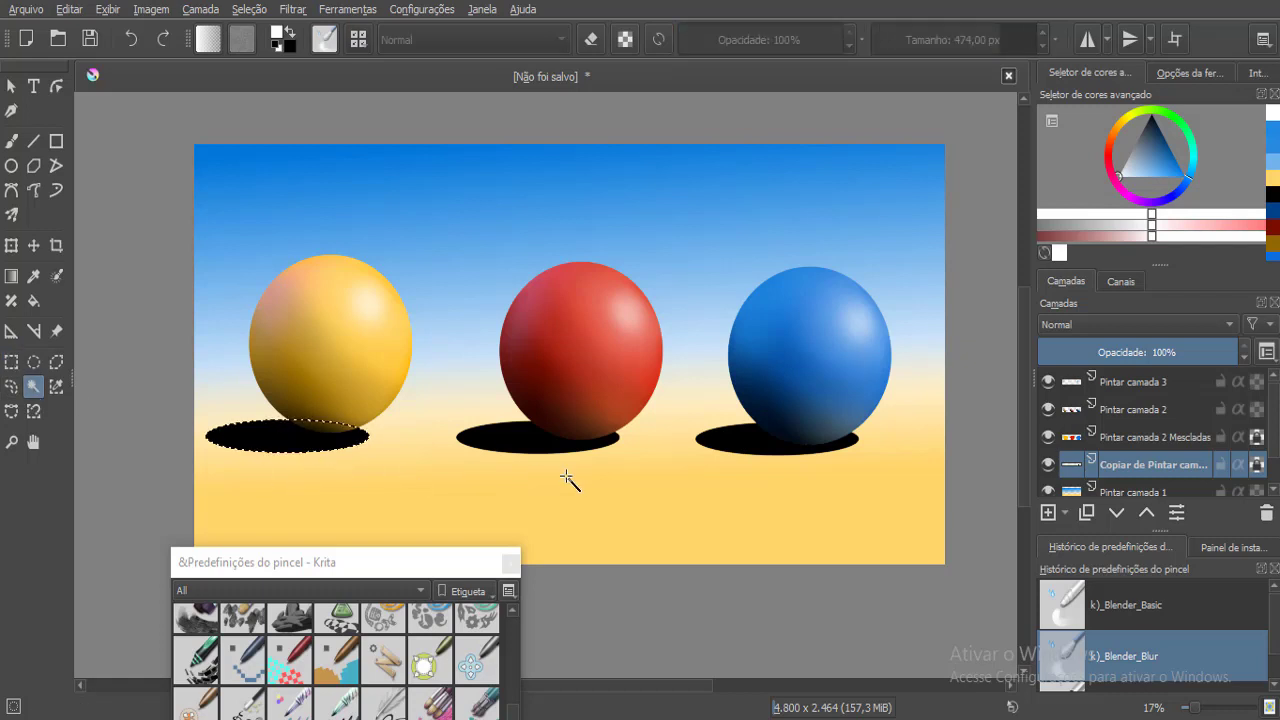
pyautogui.click(586, 441)
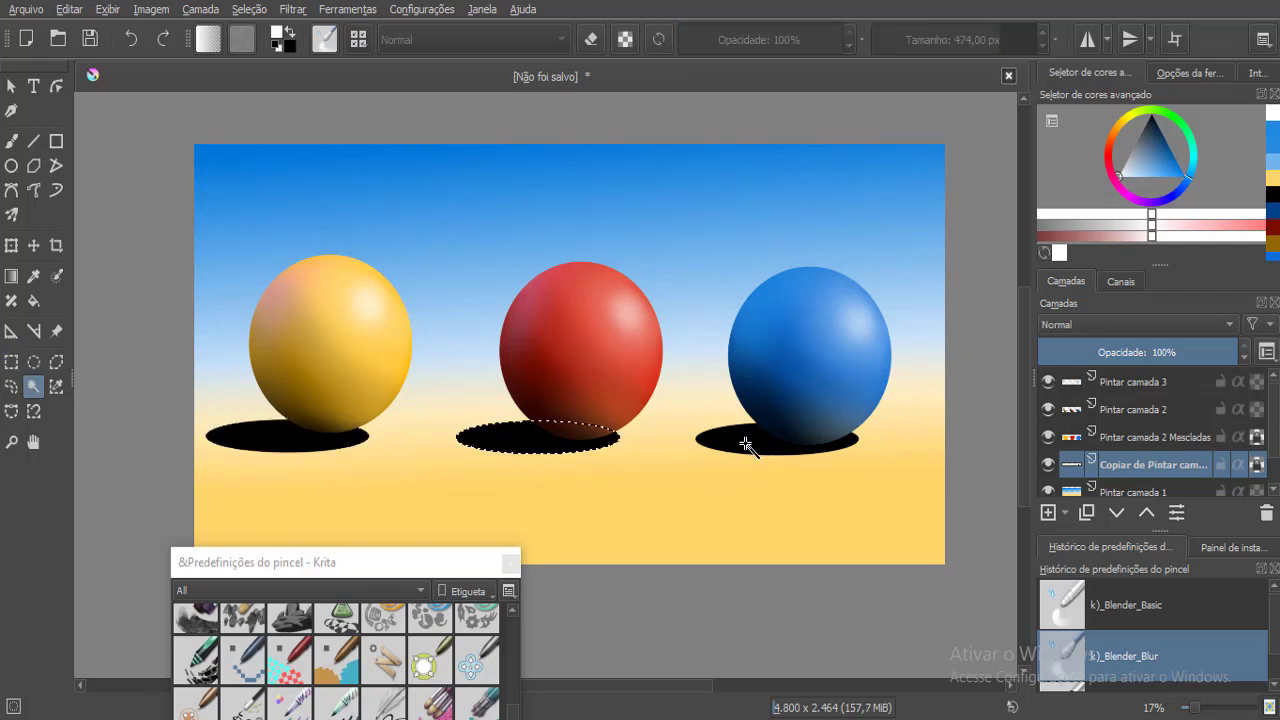
pyautogui.click(746, 443)
pyautogui.keyDown('shift'); pyautogui.click(500, 440); pyautogui.keyUp('shift')
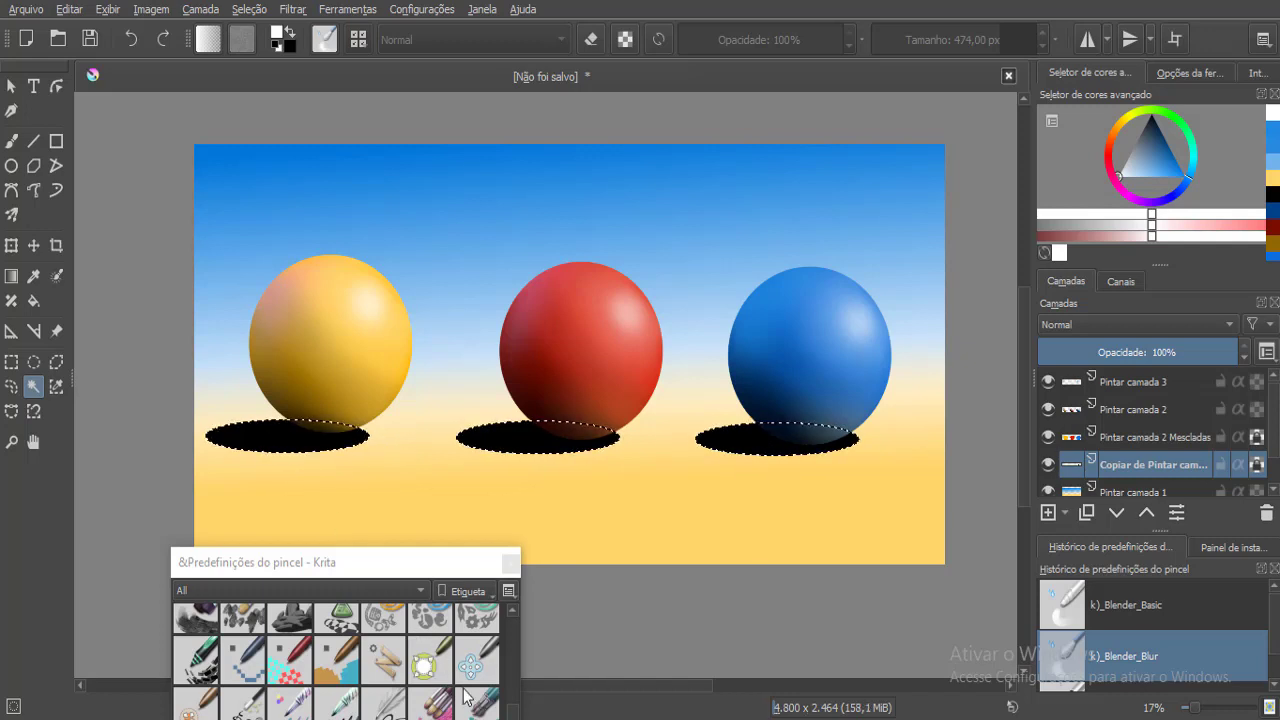
# Choose the Airbrush Soft brush preset and move the brush presets window clear of the selected shadows.
pyautogui.moveTo(457, 566); pyautogui.dragTo(458, 436)
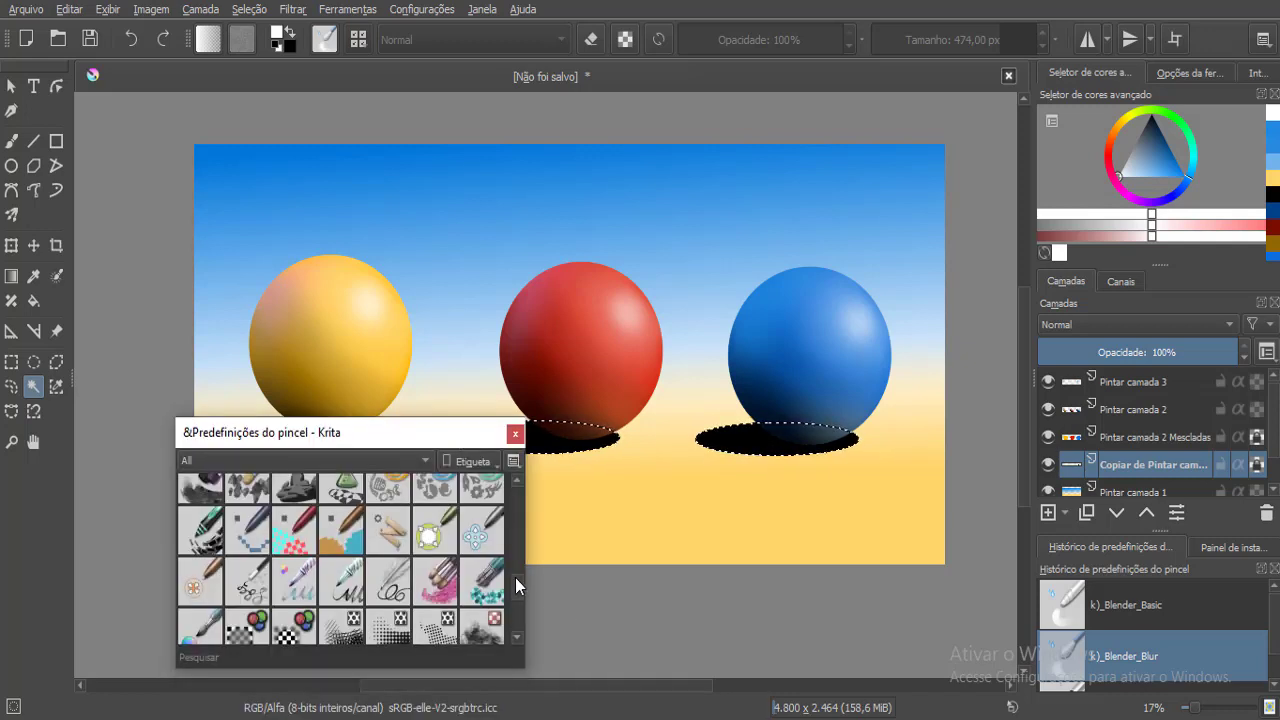
pyautogui.moveTo(515, 577)
pyautogui.mouseDown()
pyautogui.moveTo(525, 612)
pyautogui.moveTo(540, 478)
pyautogui.mouseUp()
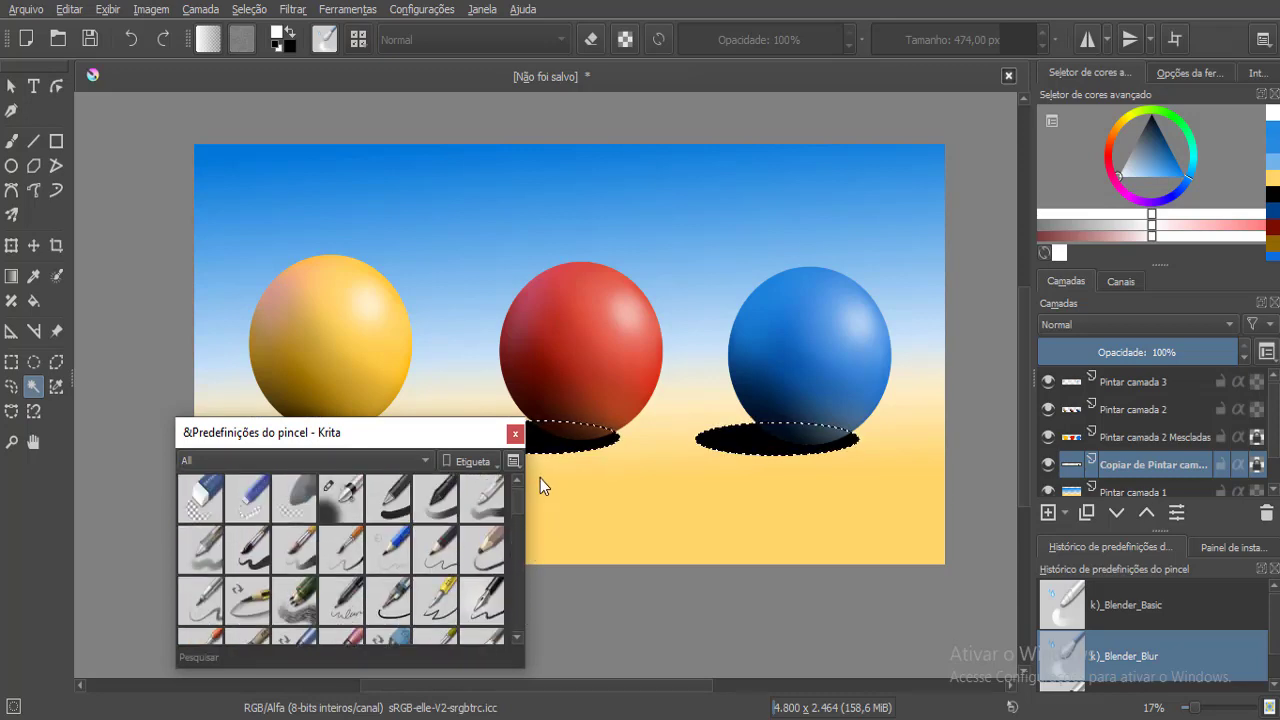
pyautogui.click(348, 505)
pyautogui.moveTo(455, 443); pyautogui.dragTo(435, 522)
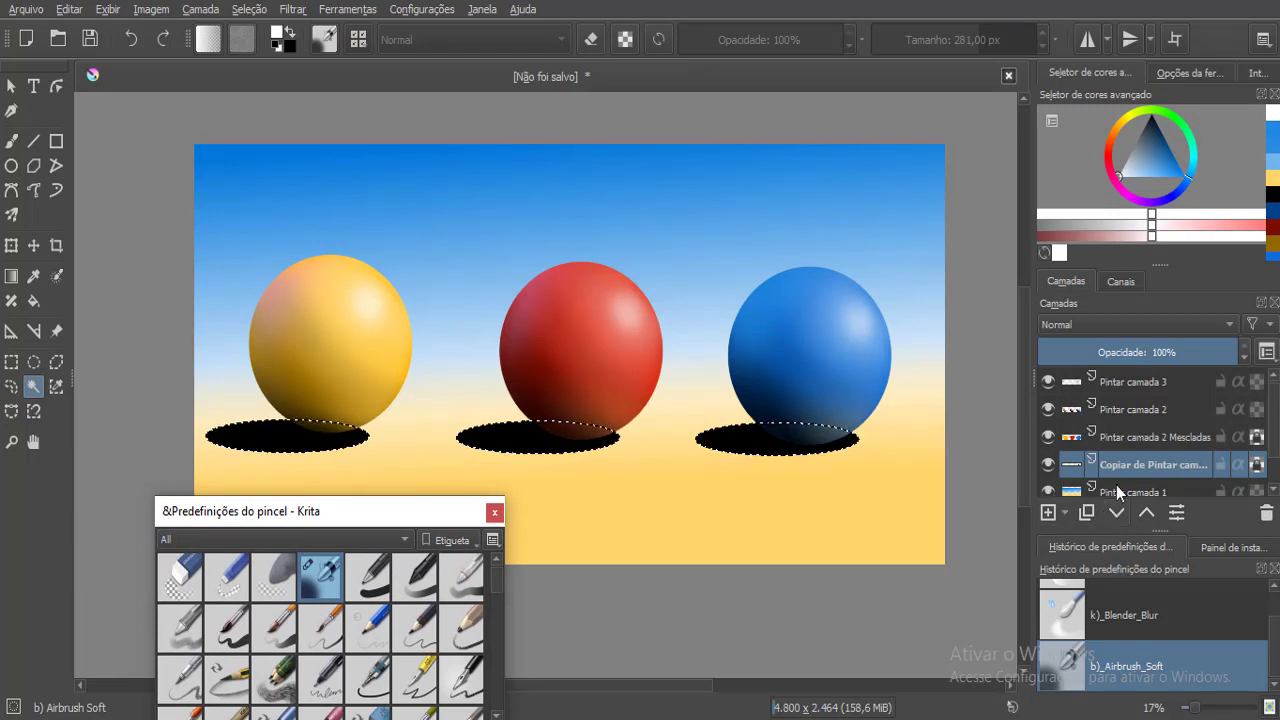
pyautogui.click(662, 186)
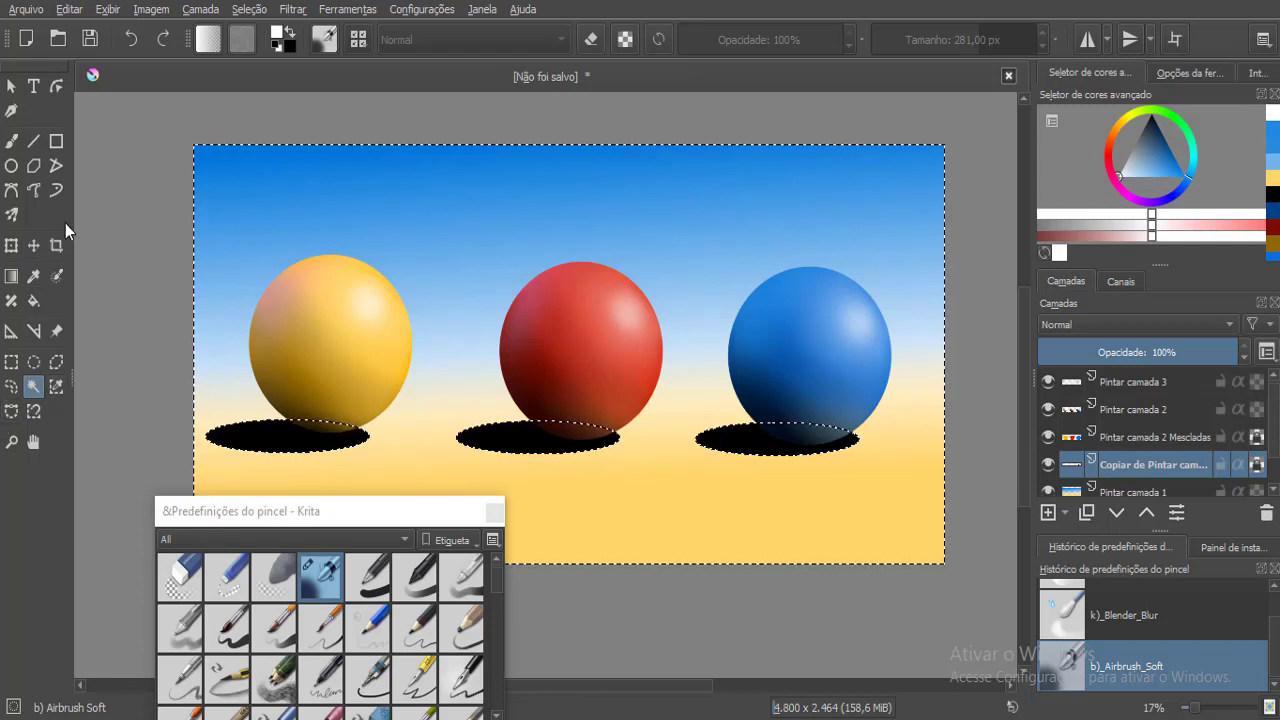
# Airbrush the sky's deep blue at 747 px onto the left part of each ball's shadow, and set the paint colour to black.
pyautogui.click(11, 141)
pyautogui.keyDown('ctrl'); pyautogui.click(220, 188); pyautogui.keyUp('ctrl')
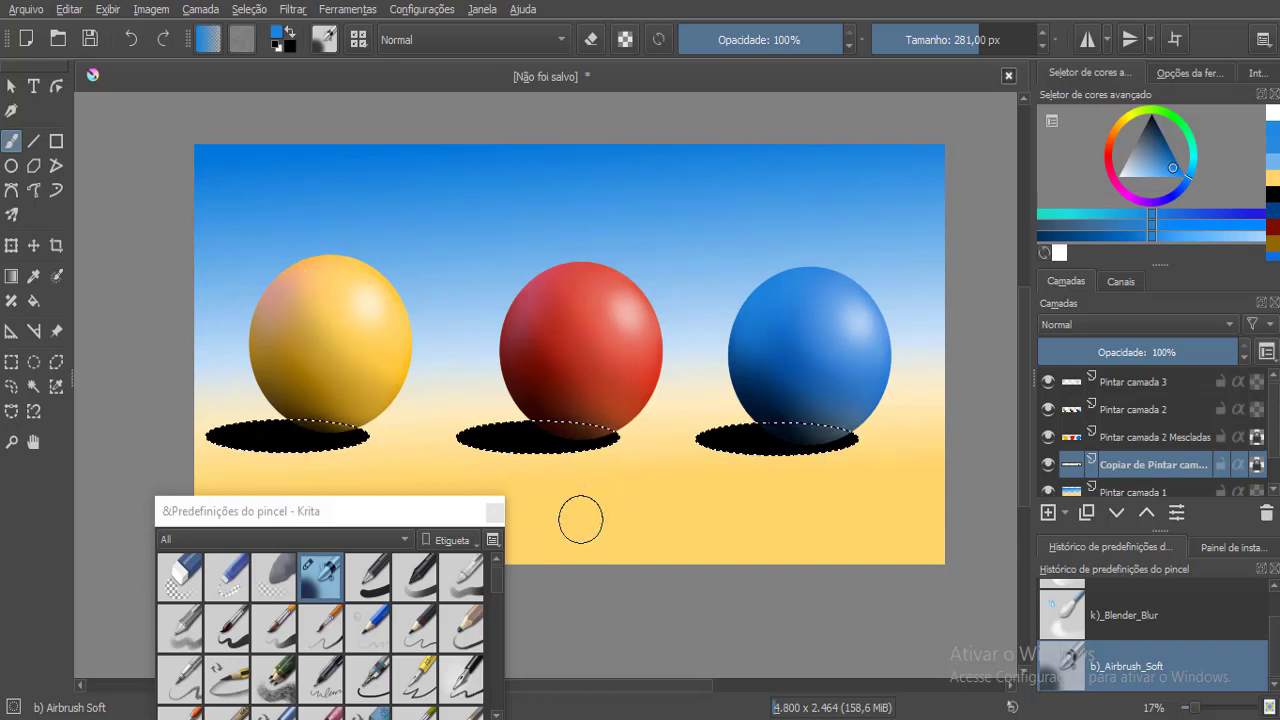
pyautogui.press(']')
pyautogui.press(']')
pyautogui.press(']')
pyautogui.press(']')
pyautogui.press(']')
pyautogui.press(']')
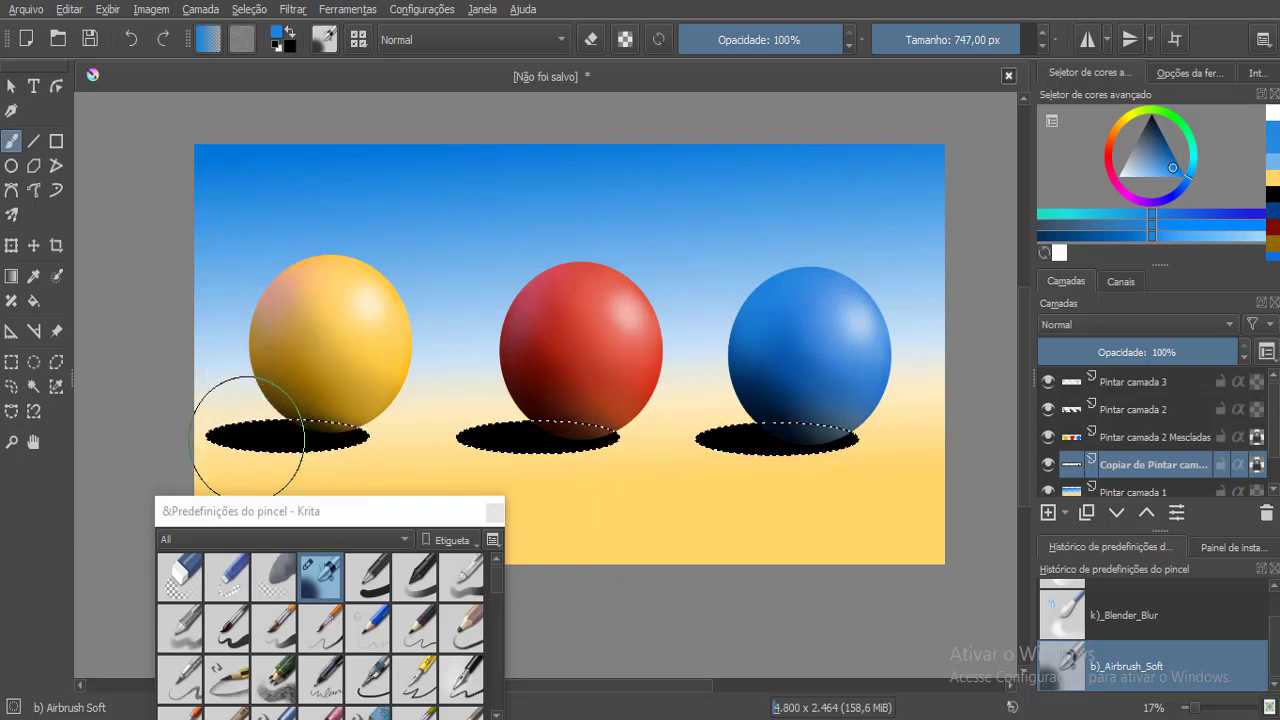
pyautogui.moveTo(248, 435)
pyautogui.mouseDown()
pyautogui.moveTo(224, 414)
pyautogui.moveTo(226, 425)
pyautogui.moveTo(303, 430)
pyautogui.moveTo(189, 412)
pyautogui.moveTo(256, 458)
pyautogui.mouseUp()
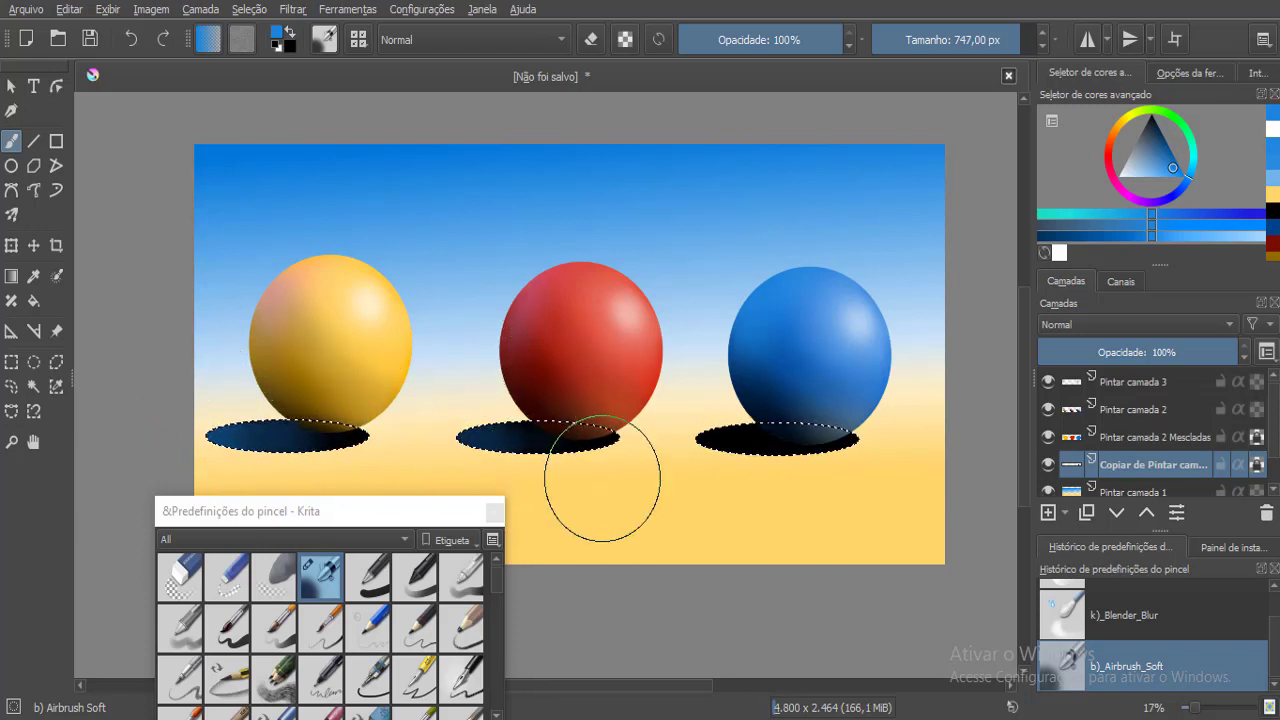
pyautogui.moveTo(597, 474)
pyautogui.mouseDown()
pyautogui.moveTo(502, 402)
pyautogui.moveTo(557, 471)
pyautogui.mouseUp()
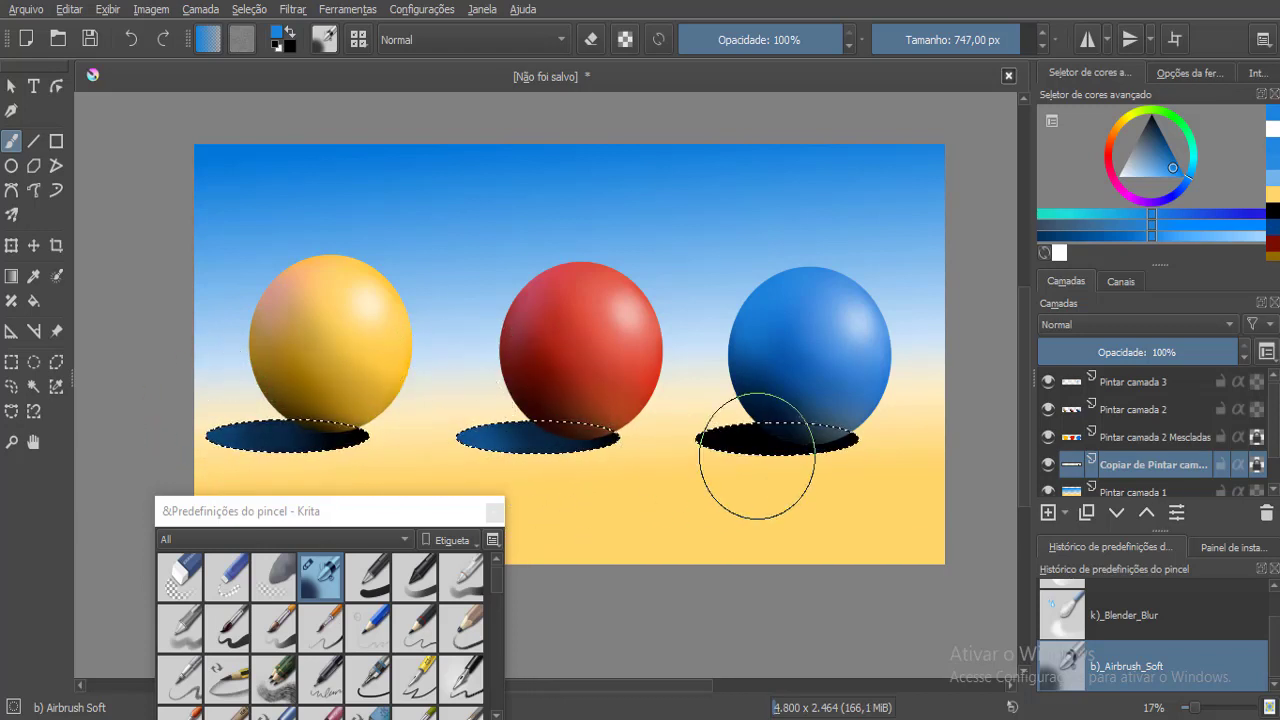
pyautogui.moveTo(720, 456)
pyautogui.mouseDown()
pyautogui.moveTo(714, 429)
pyautogui.moveTo(751, 474)
pyautogui.moveTo(791, 486)
pyautogui.moveTo(735, 420)
pyautogui.mouseUp()
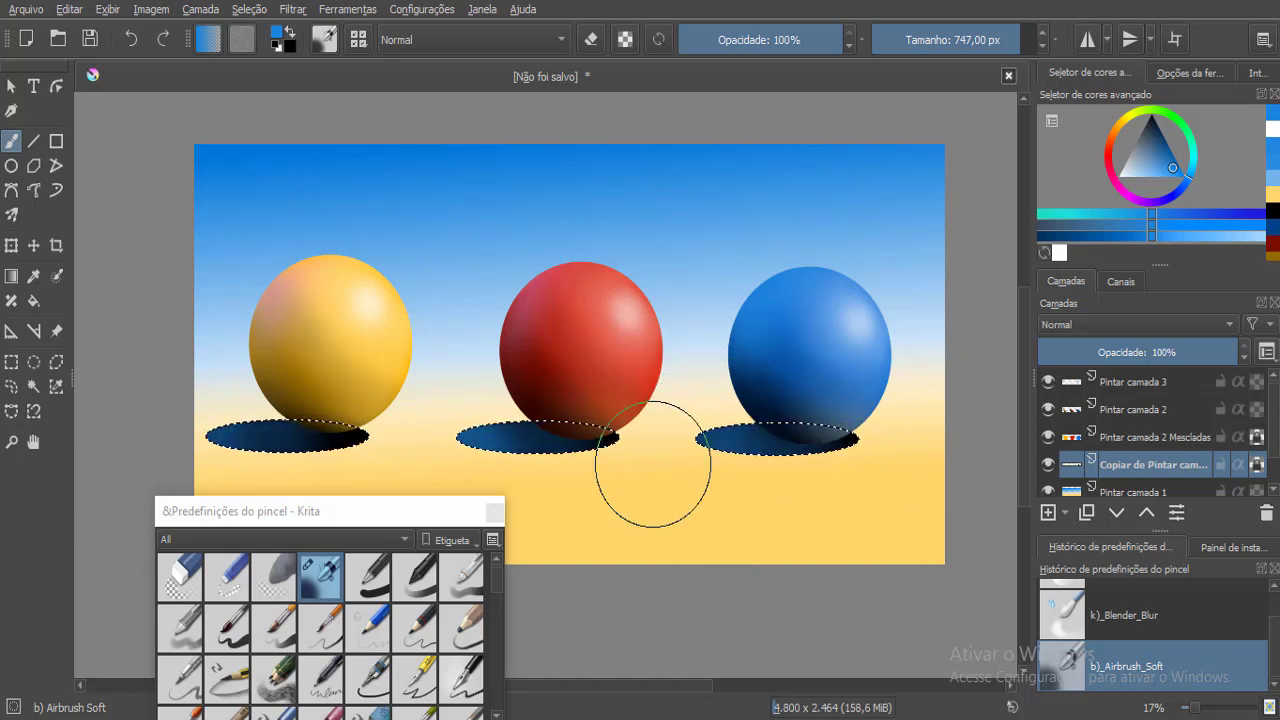
pyautogui.moveTo(1164, 149); pyautogui.dragTo(1158, 108)
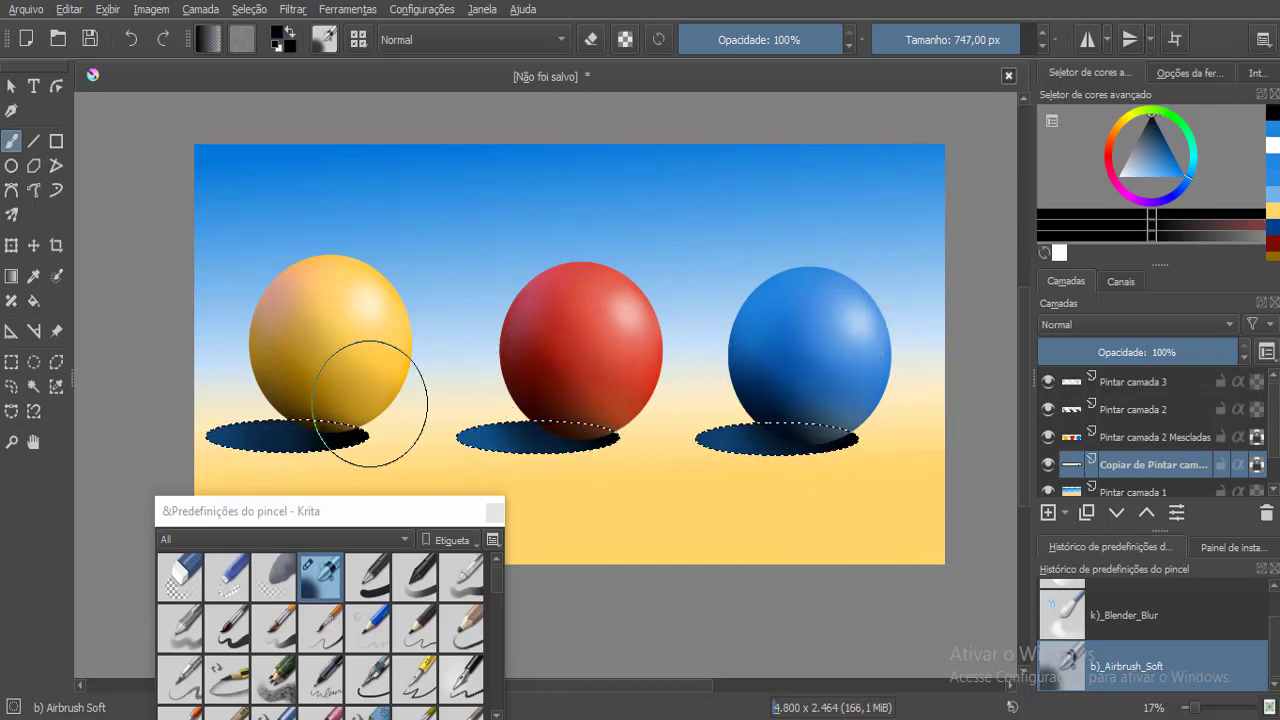
# Try the Escurecer and Multiplicar blending modes on the shadow layer, removing Escurecer and Gravar from the favourite modes.
pyautogui.click(1186, 326)
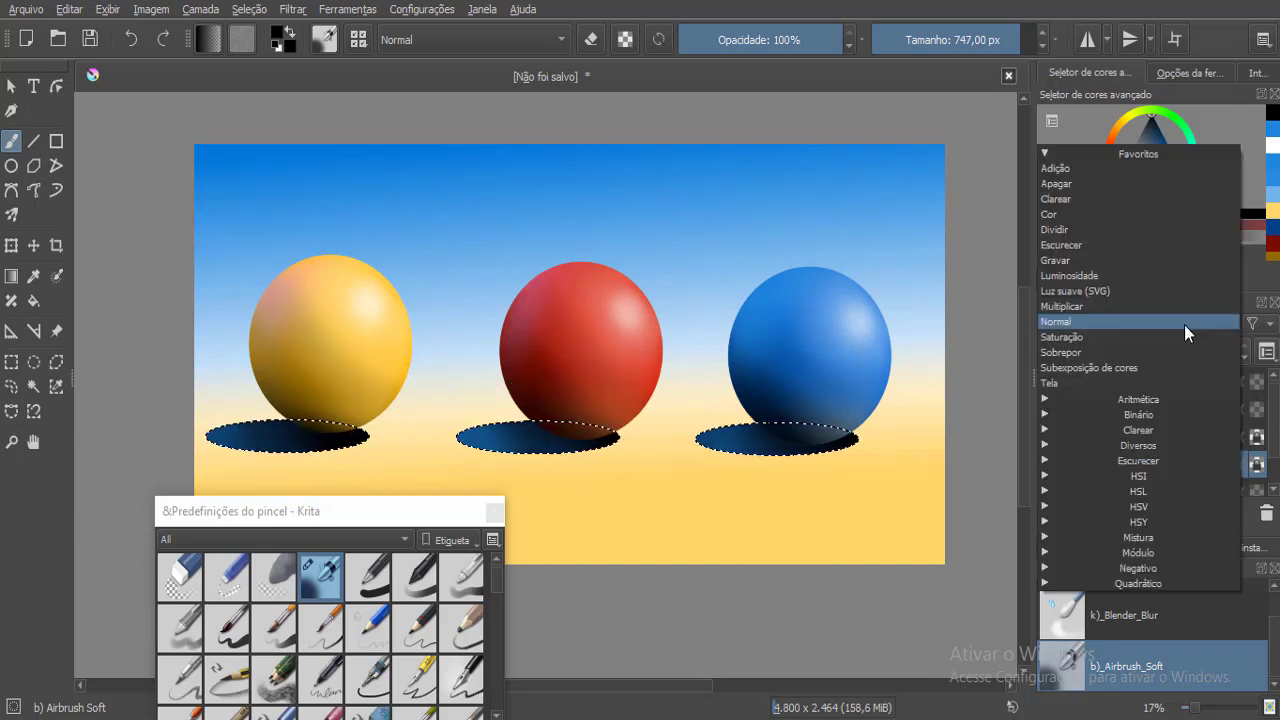
pyautogui.click(1058, 245)
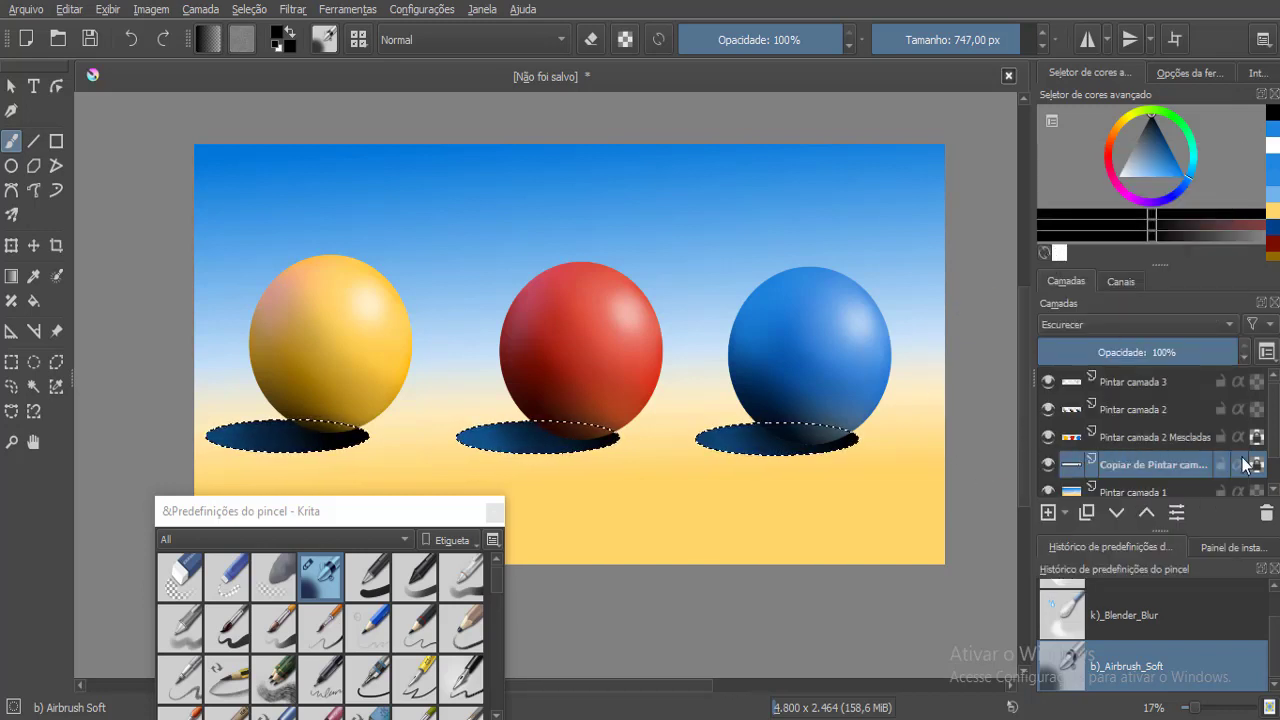
pyautogui.click(1161, 325)
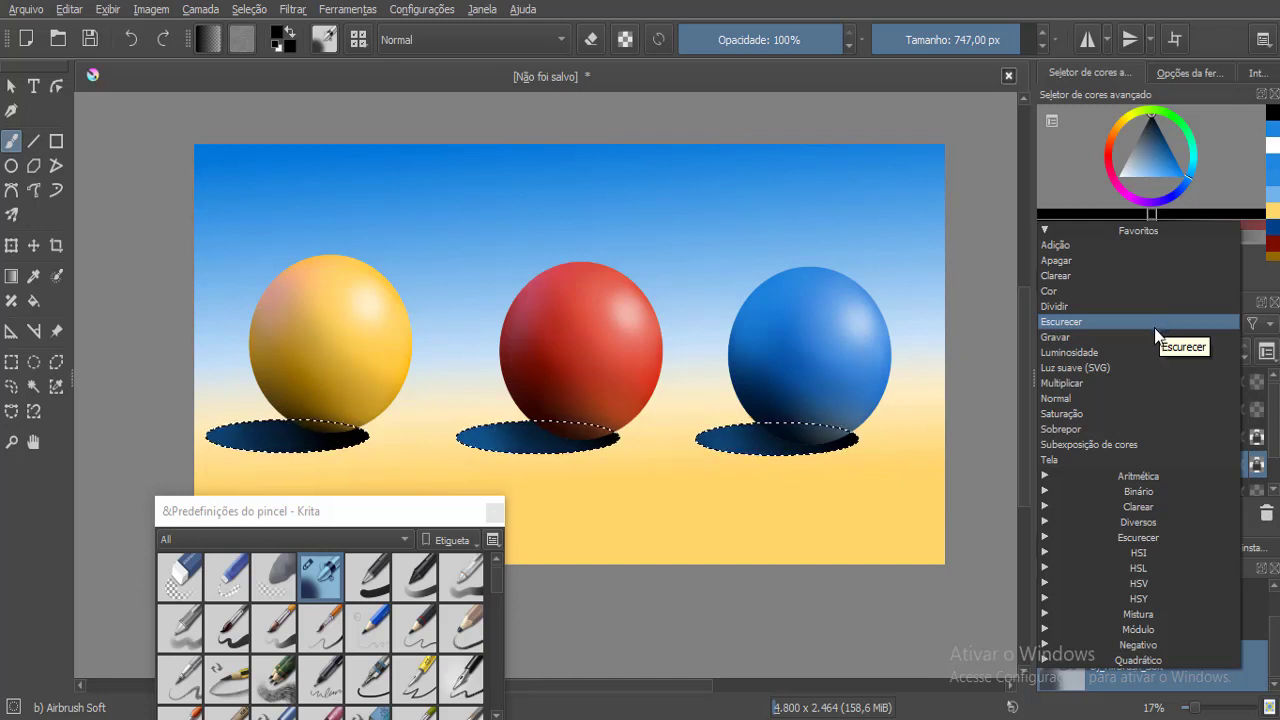
pyautogui.click(1130, 537)
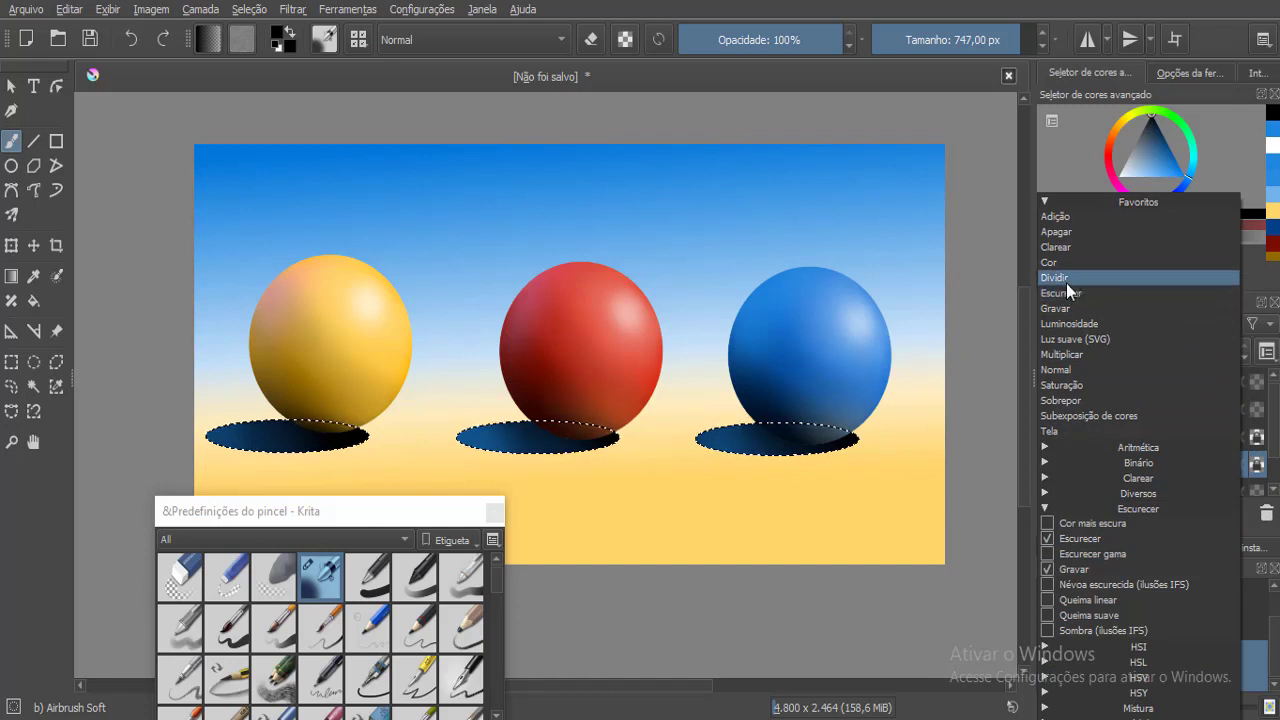
pyautogui.click(1046, 538)
pyautogui.click(1048, 569)
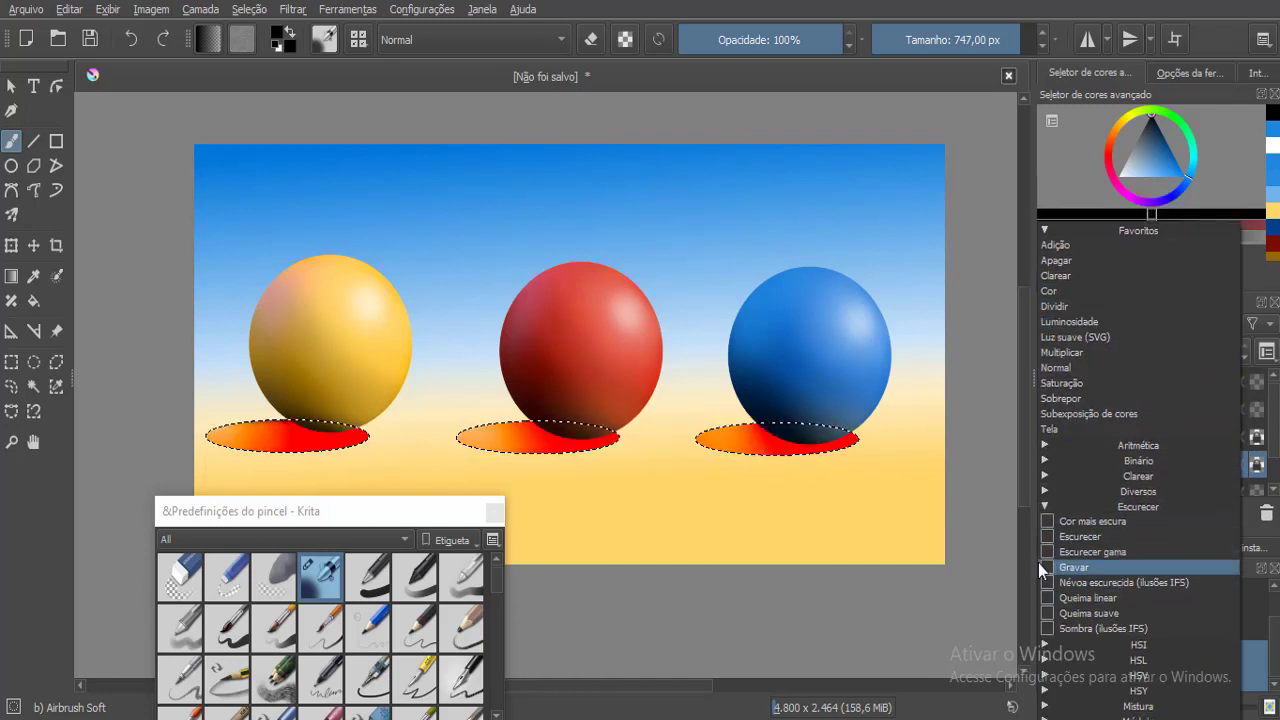
pyautogui.click(1065, 352)
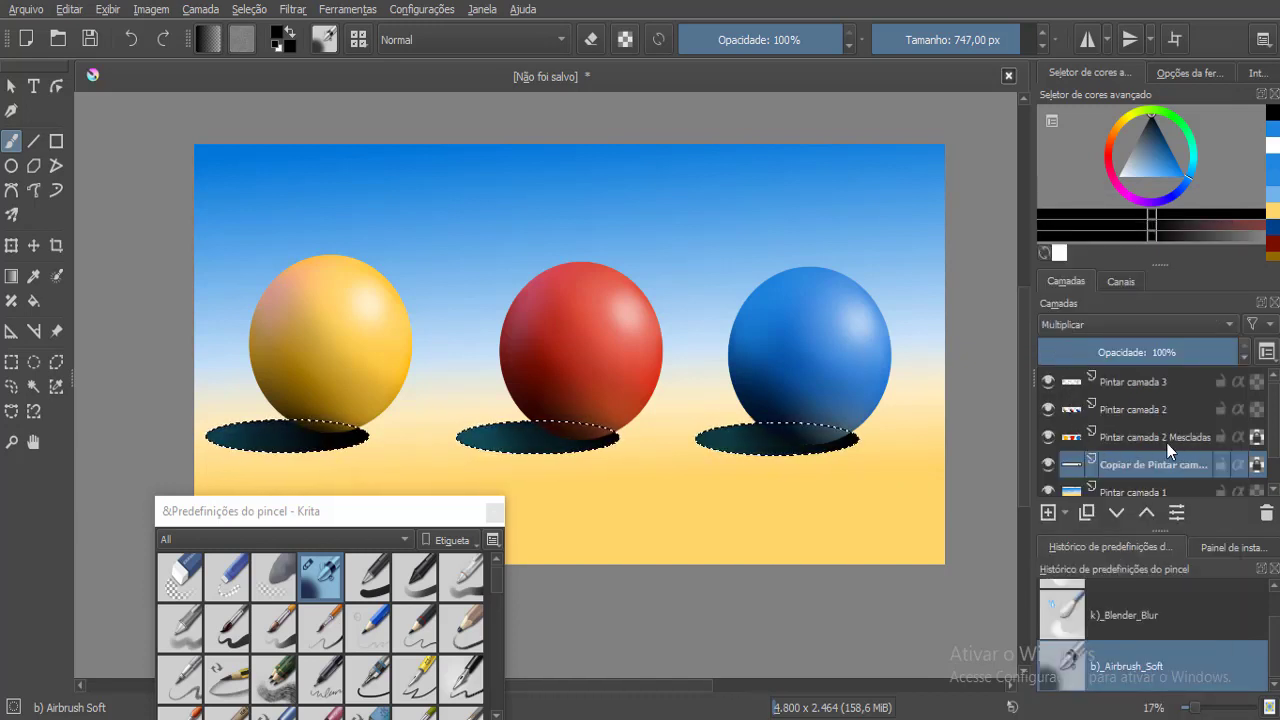
# Restore Gravar and Escurecer to the favourite blending modes and set the shadow layer to Escurecer.
pyautogui.click(1093, 327)
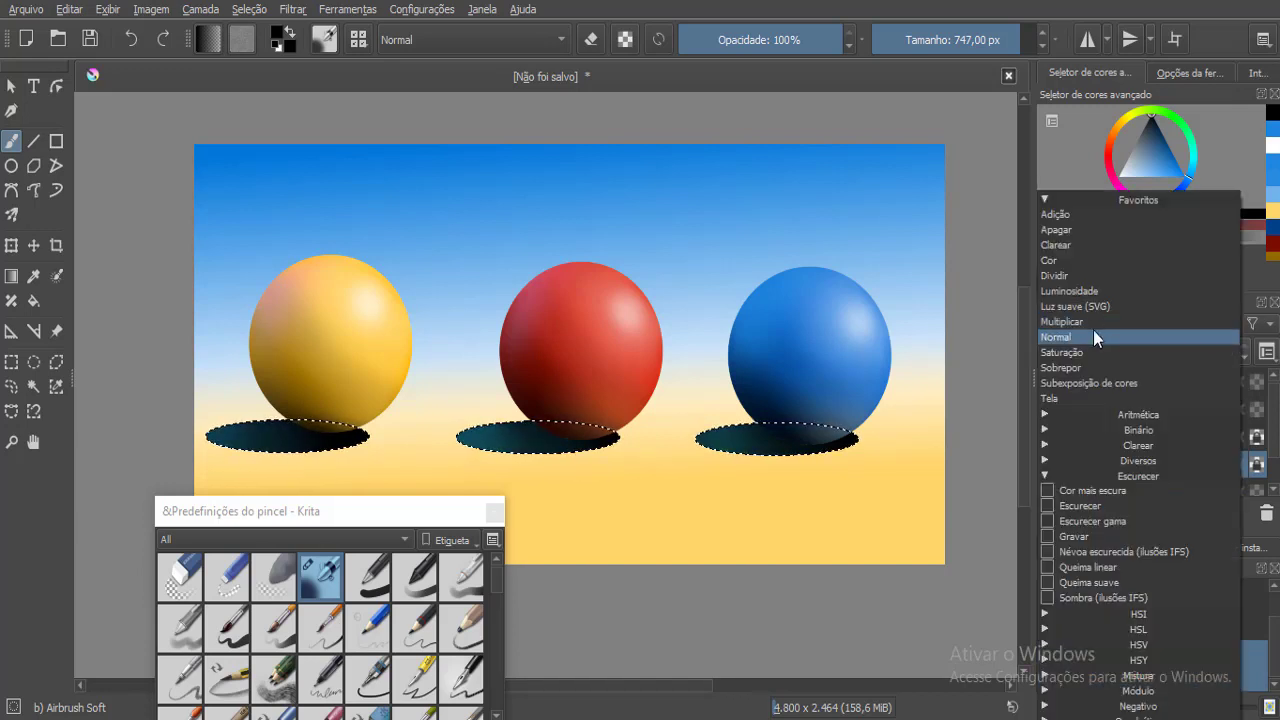
pyautogui.click(1047, 537)
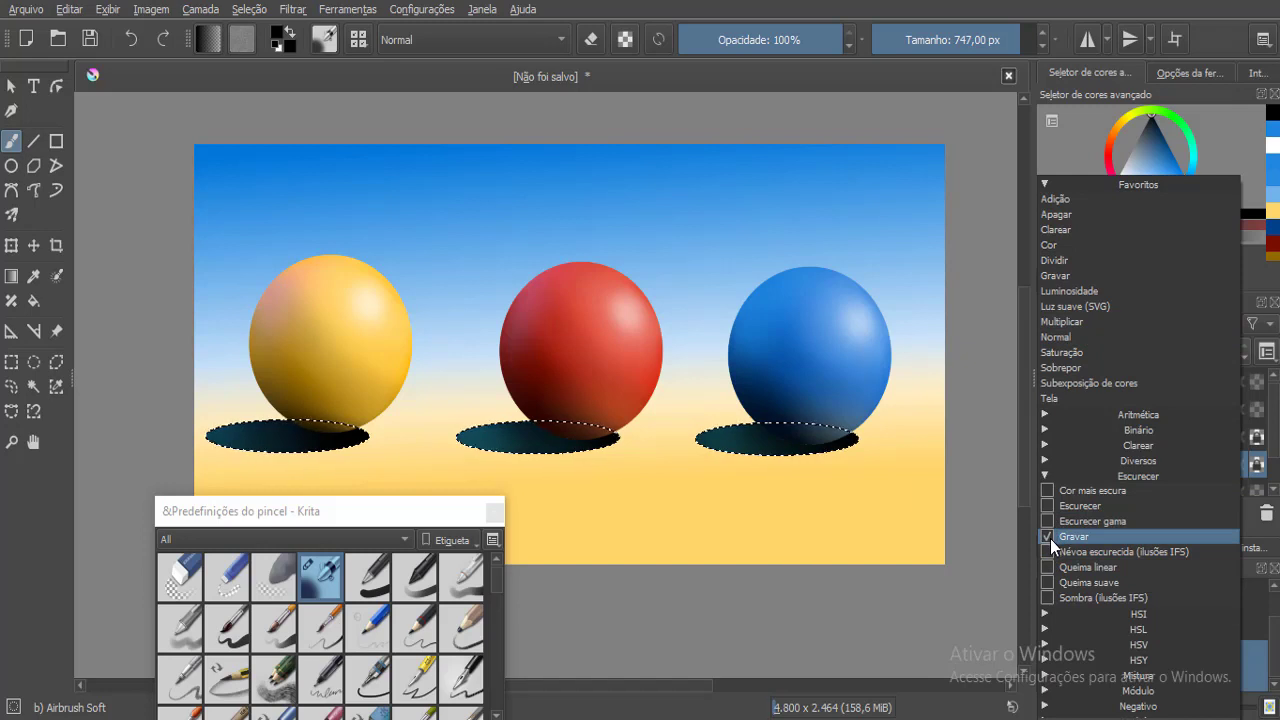
pyautogui.click(1047, 505)
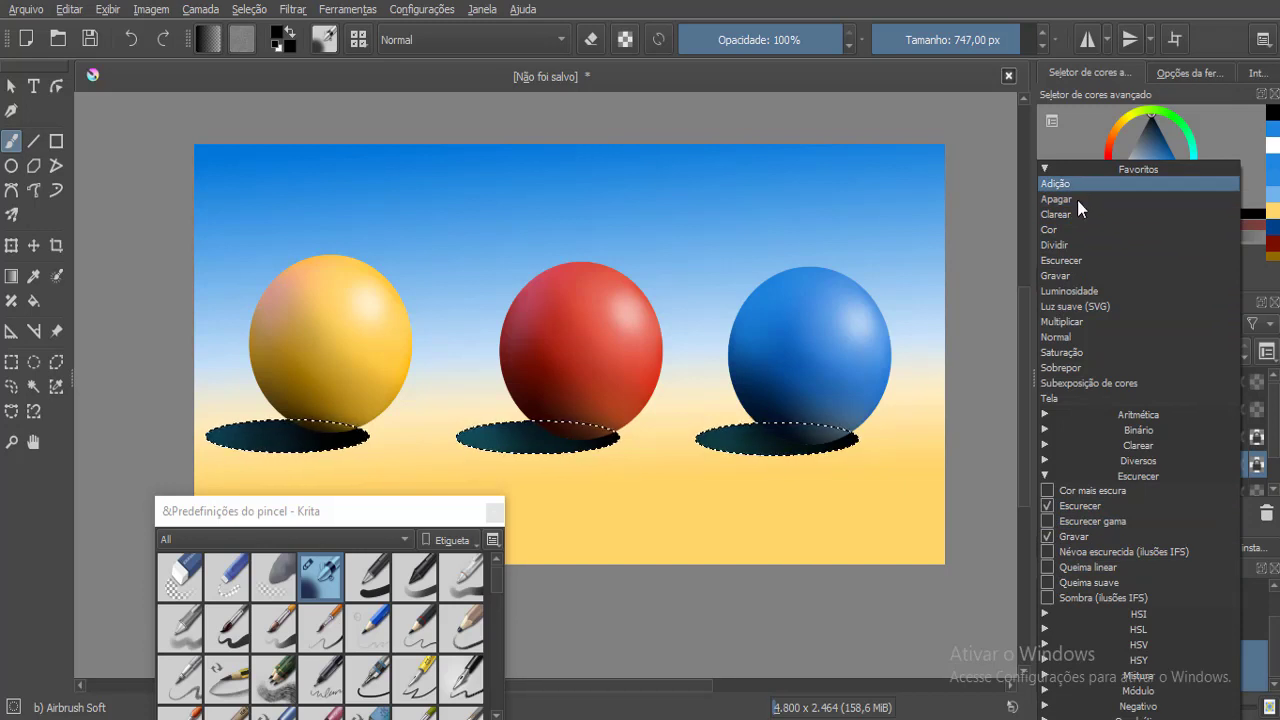
pyautogui.click(1068, 260)
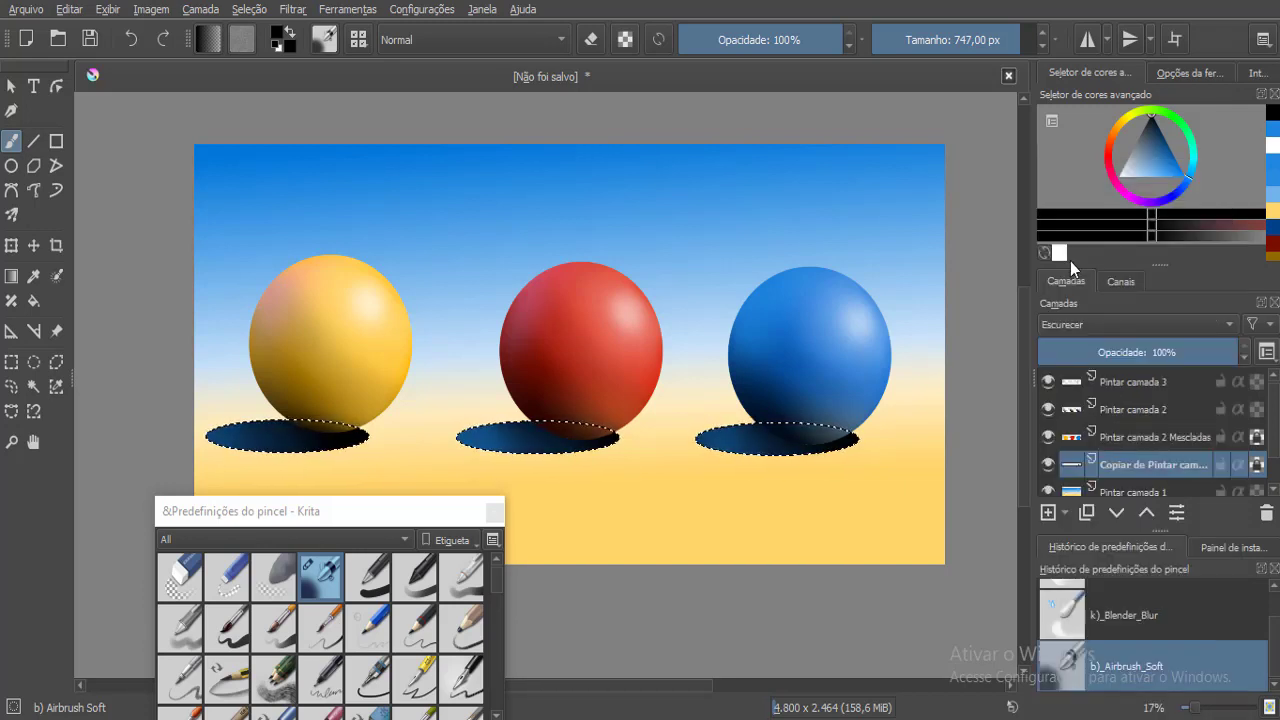
# Reapply the Escurecer mode to the shadow layer and try a reduced opacity of about 89% before returning it to 100%.
pyautogui.click(1074, 326)
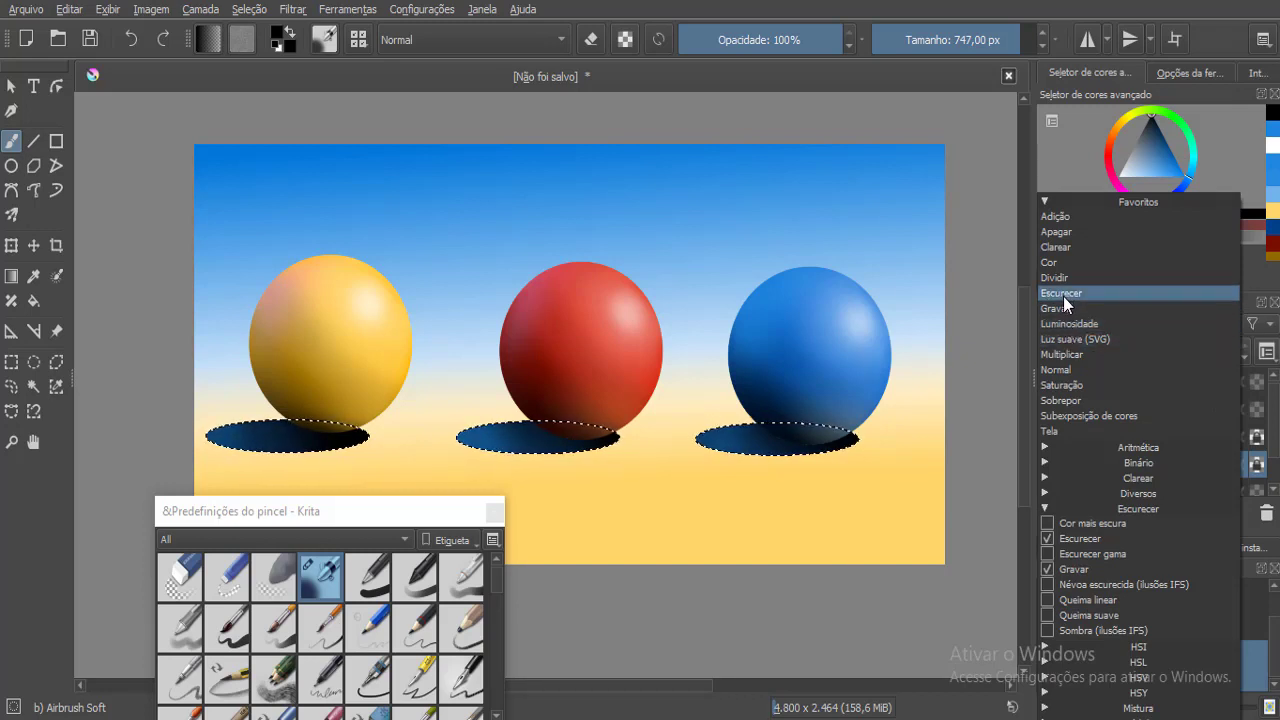
pyautogui.click(1062, 296)
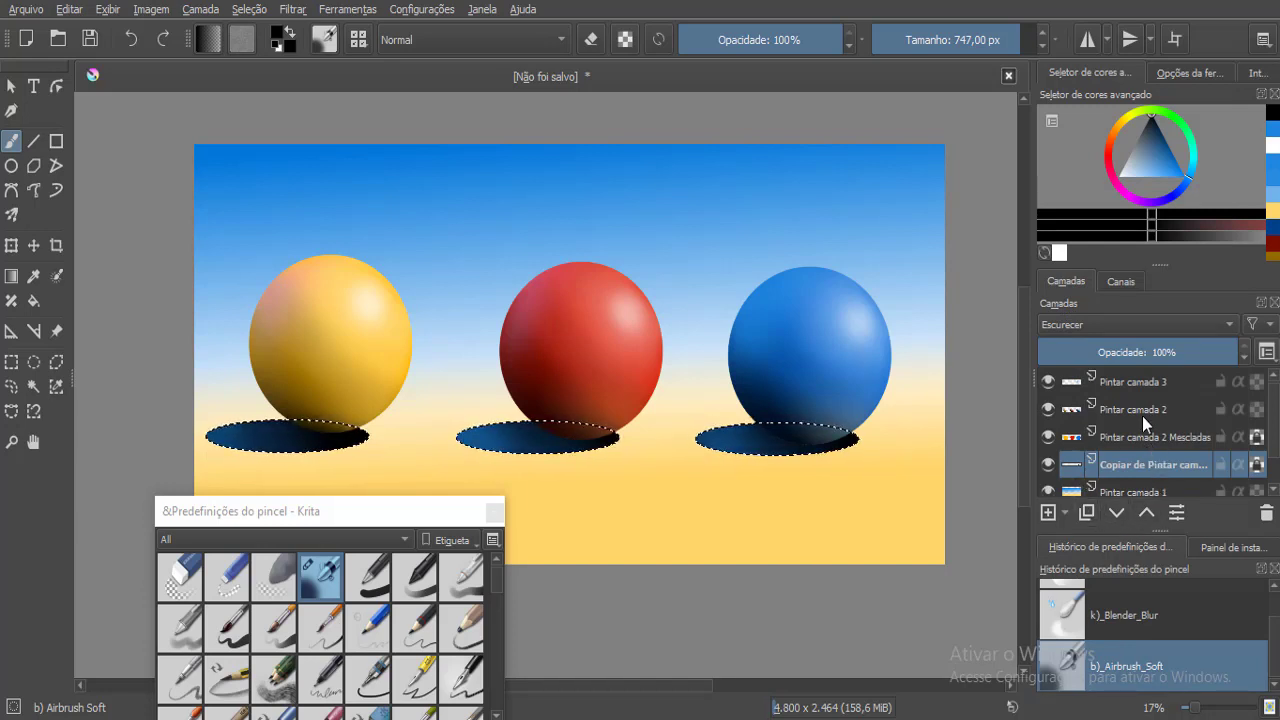
pyautogui.moveTo(1181, 352); pyautogui.dragTo(1225, 358)
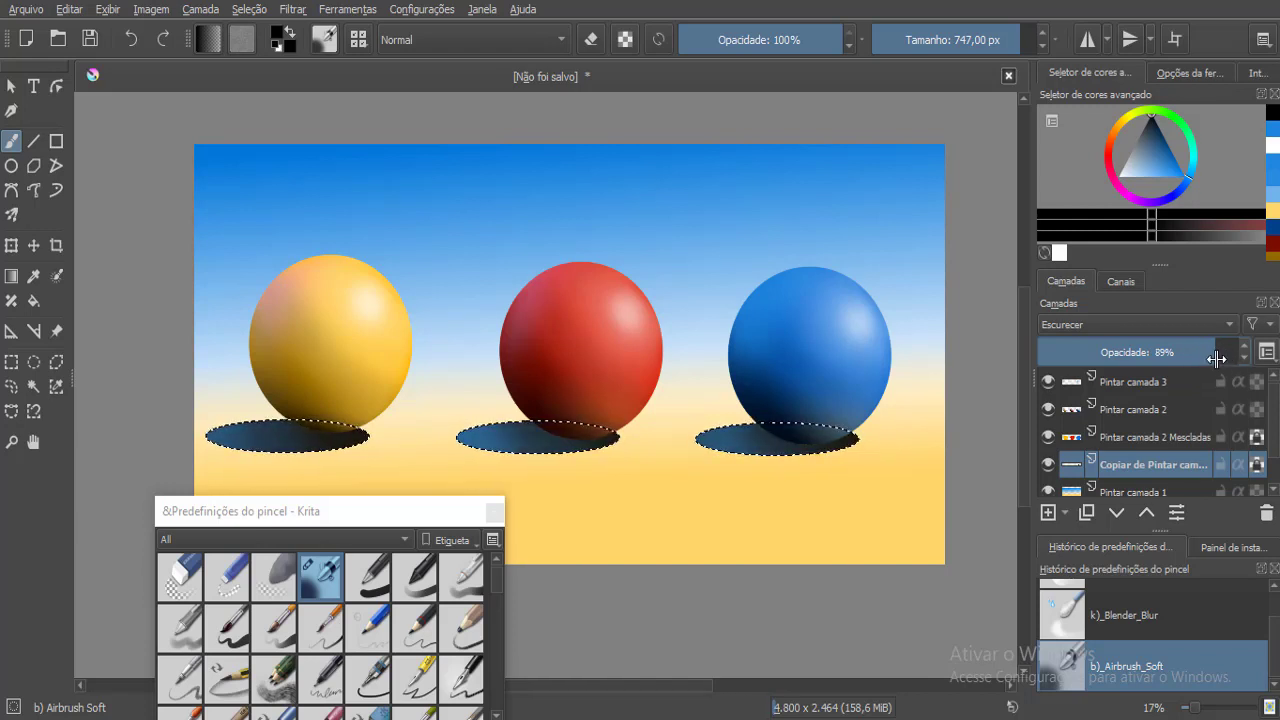
pyautogui.moveTo(1221, 362); pyautogui.dragTo(1238, 352)
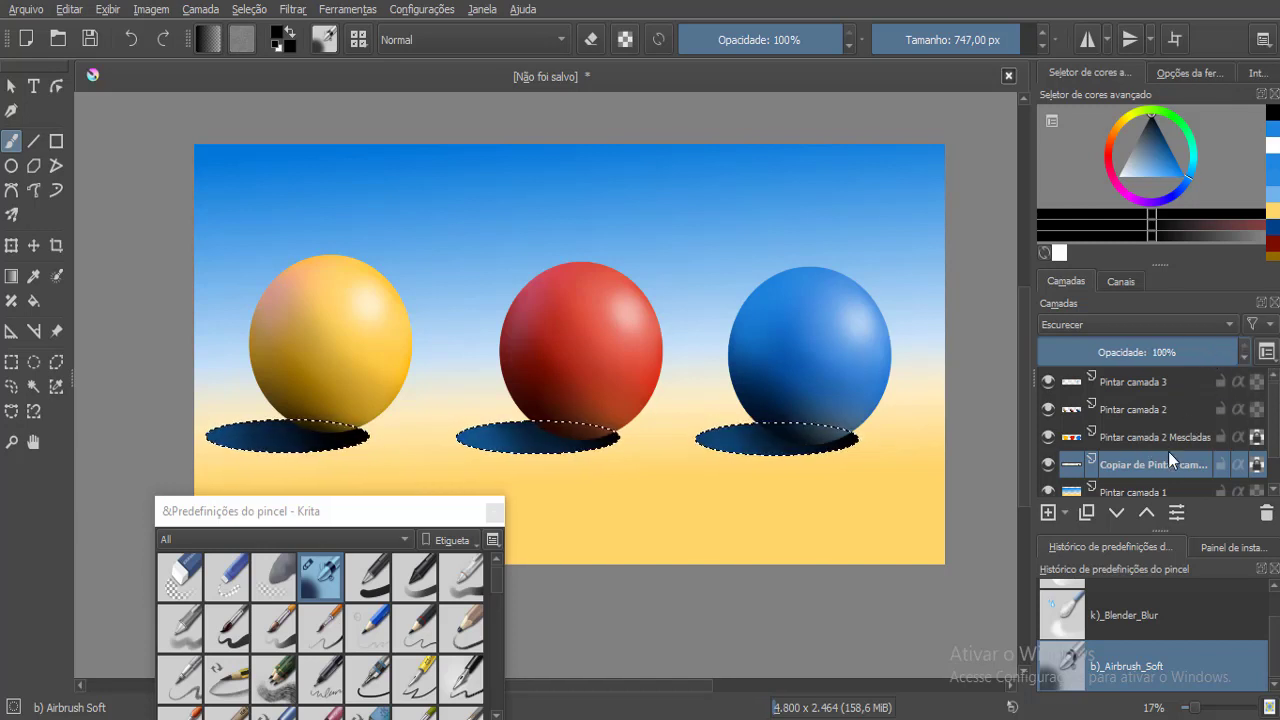
# Compare the Gravar, Adição and Escurecer modes in the shadow layer's properties and set its blending mode to Multiplicar.
pyautogui.click(1178, 514)
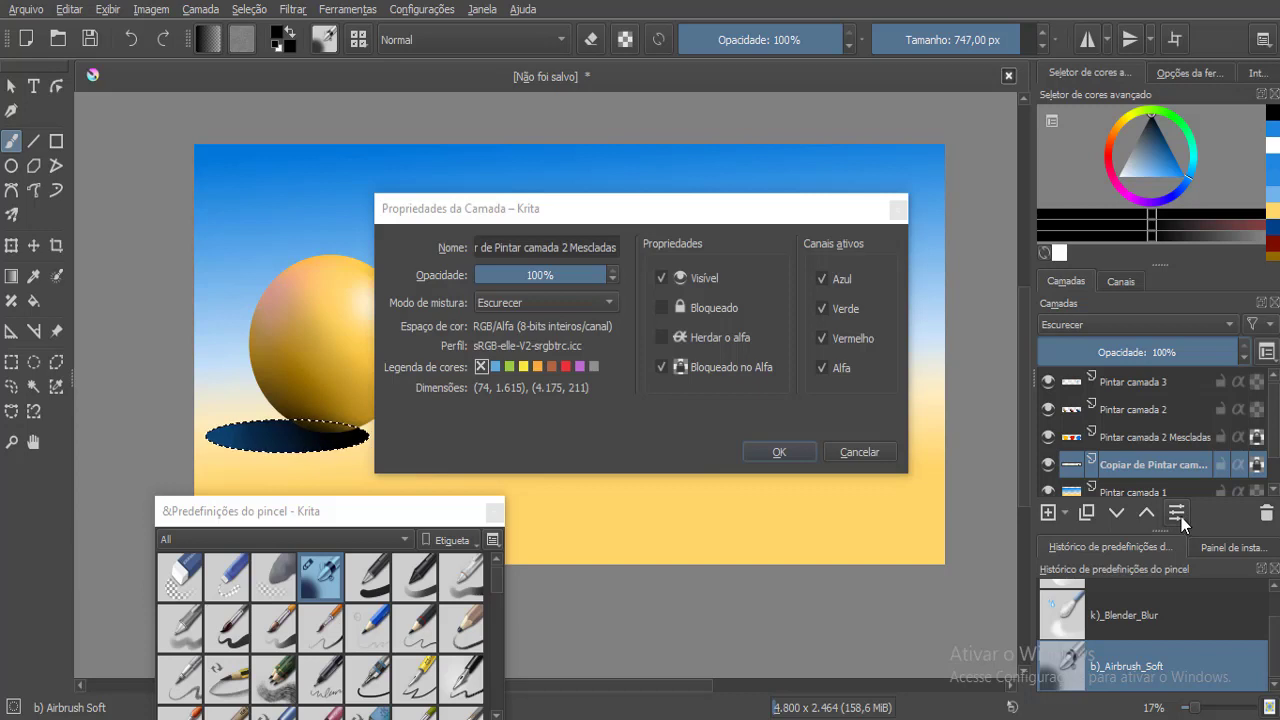
pyautogui.click(603, 305)
pyautogui.click(586, 316)
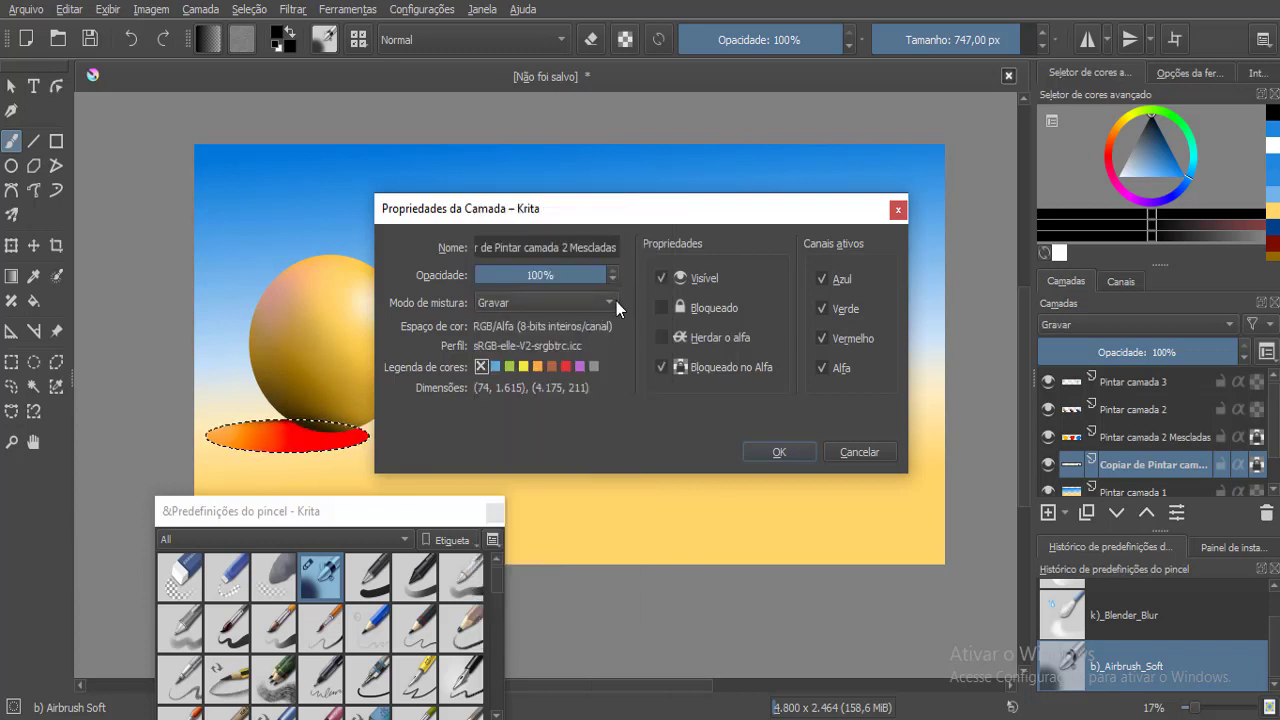
pyautogui.click(610, 299)
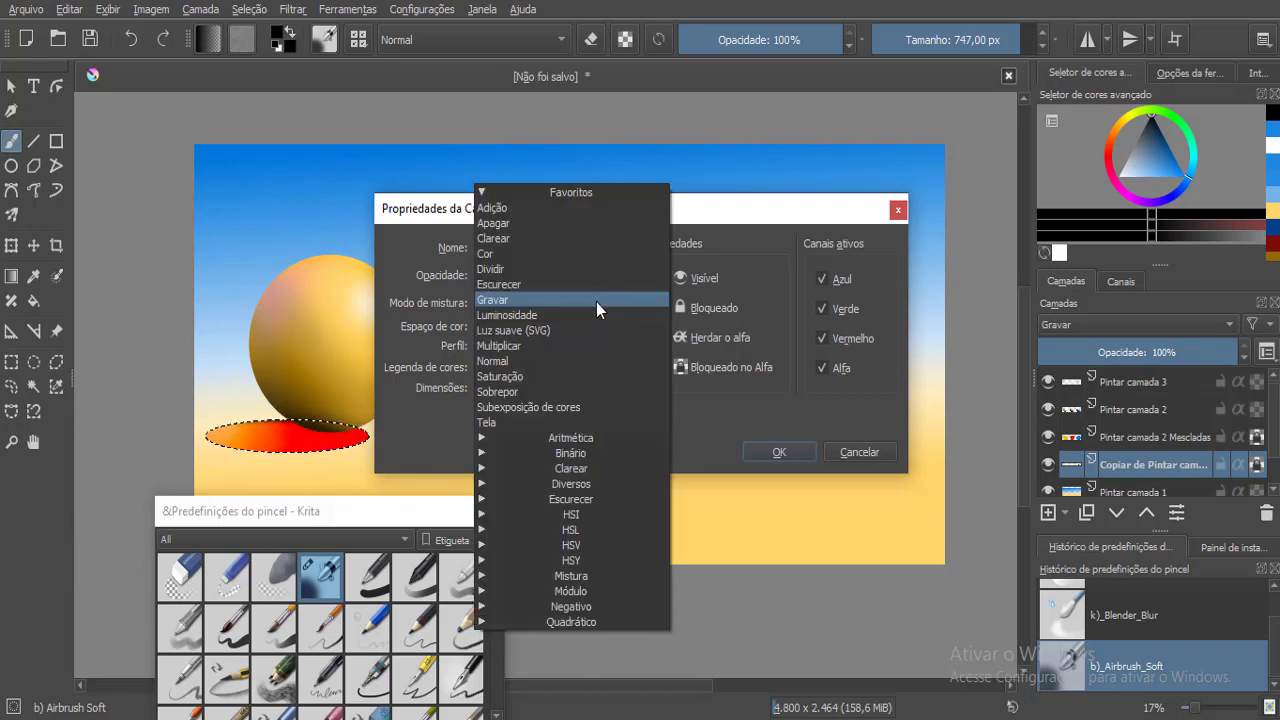
pyautogui.click(520, 209)
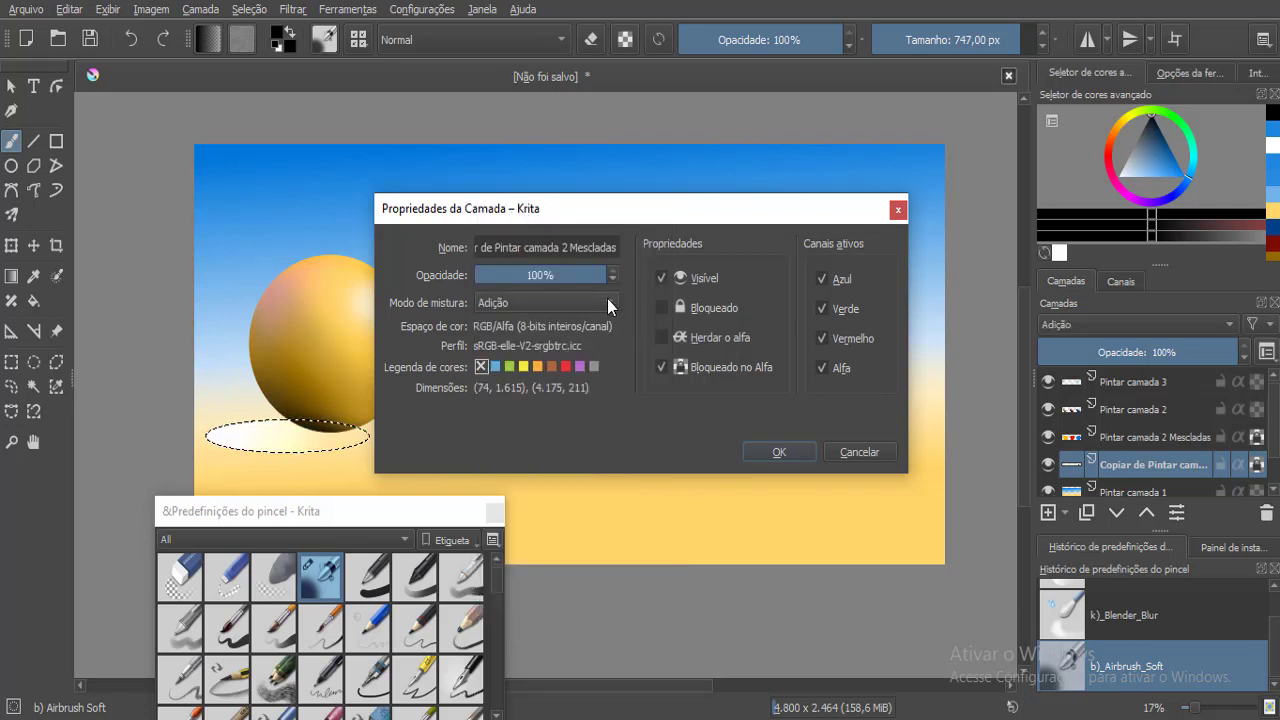
pyautogui.click(607, 299)
pyautogui.click(519, 376)
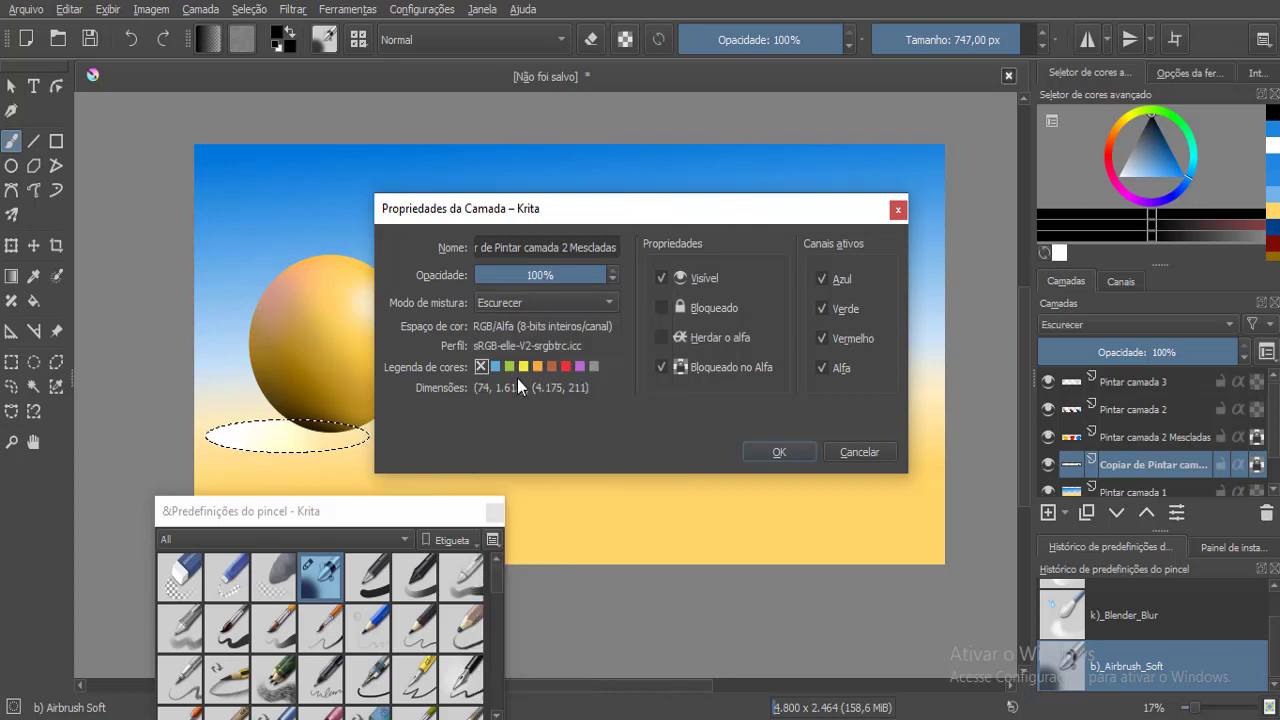
pyautogui.click(613, 300)
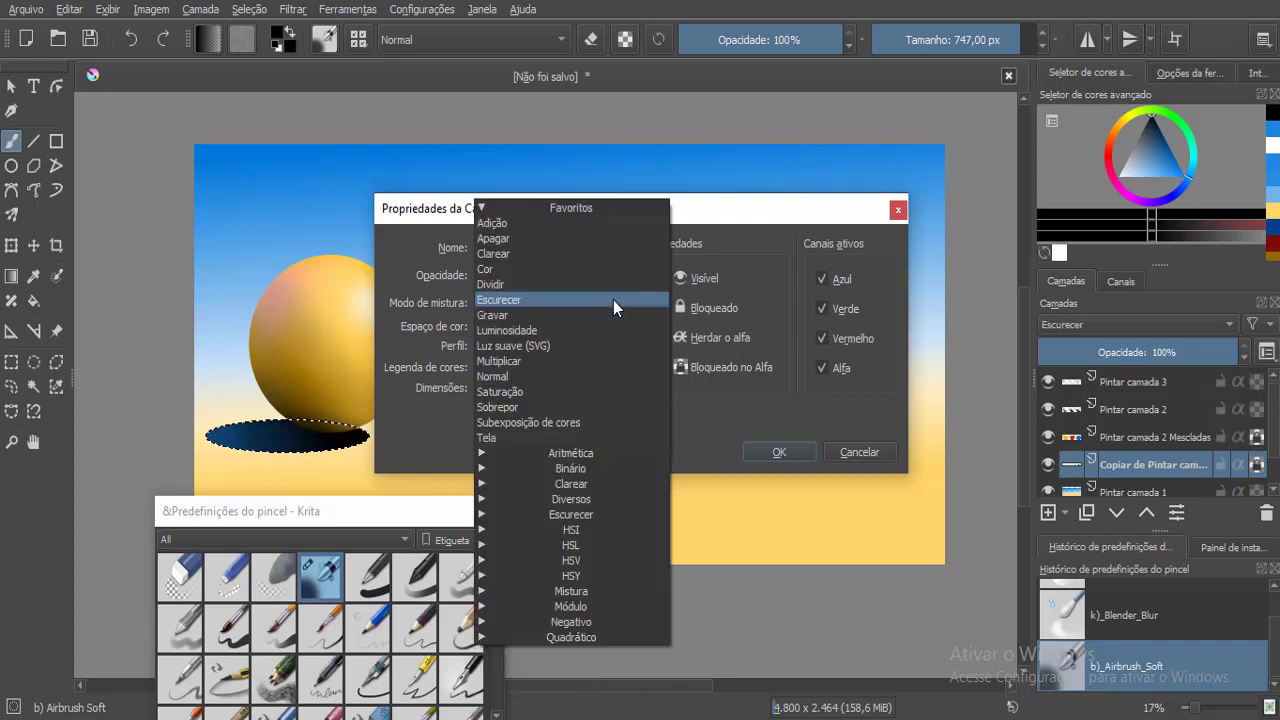
pyautogui.click(594, 362)
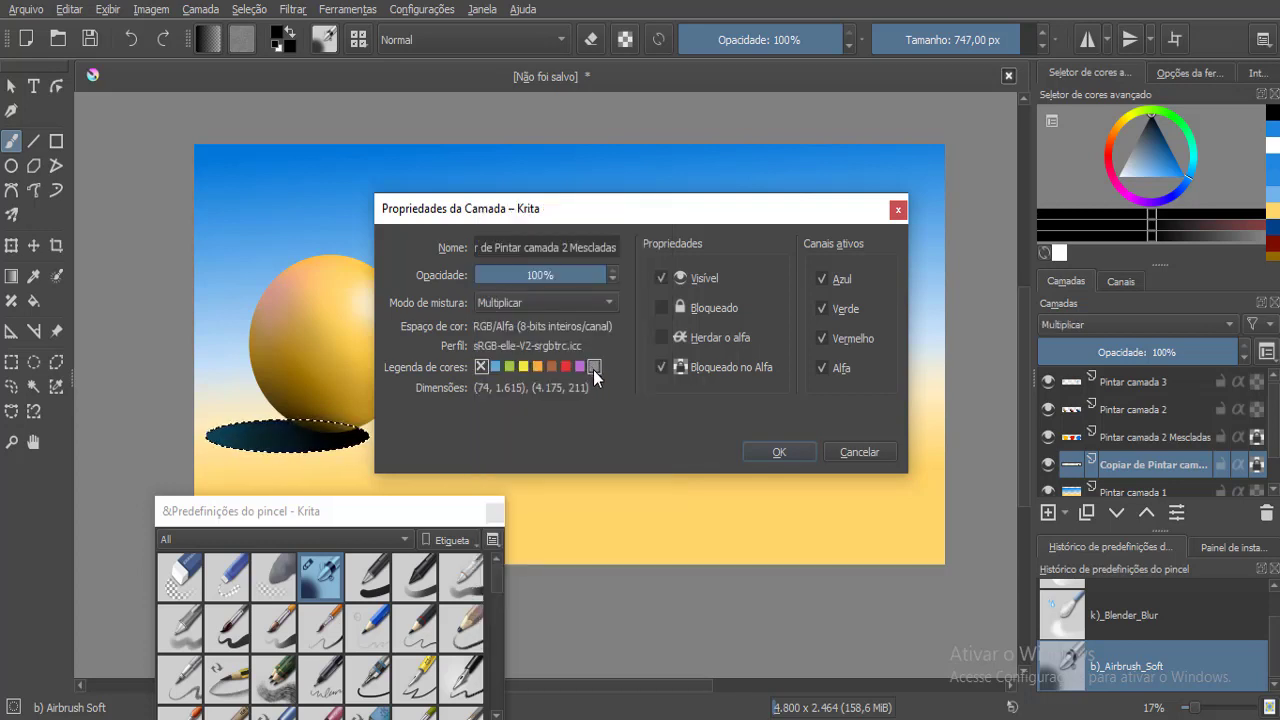
pyautogui.click(789, 452)
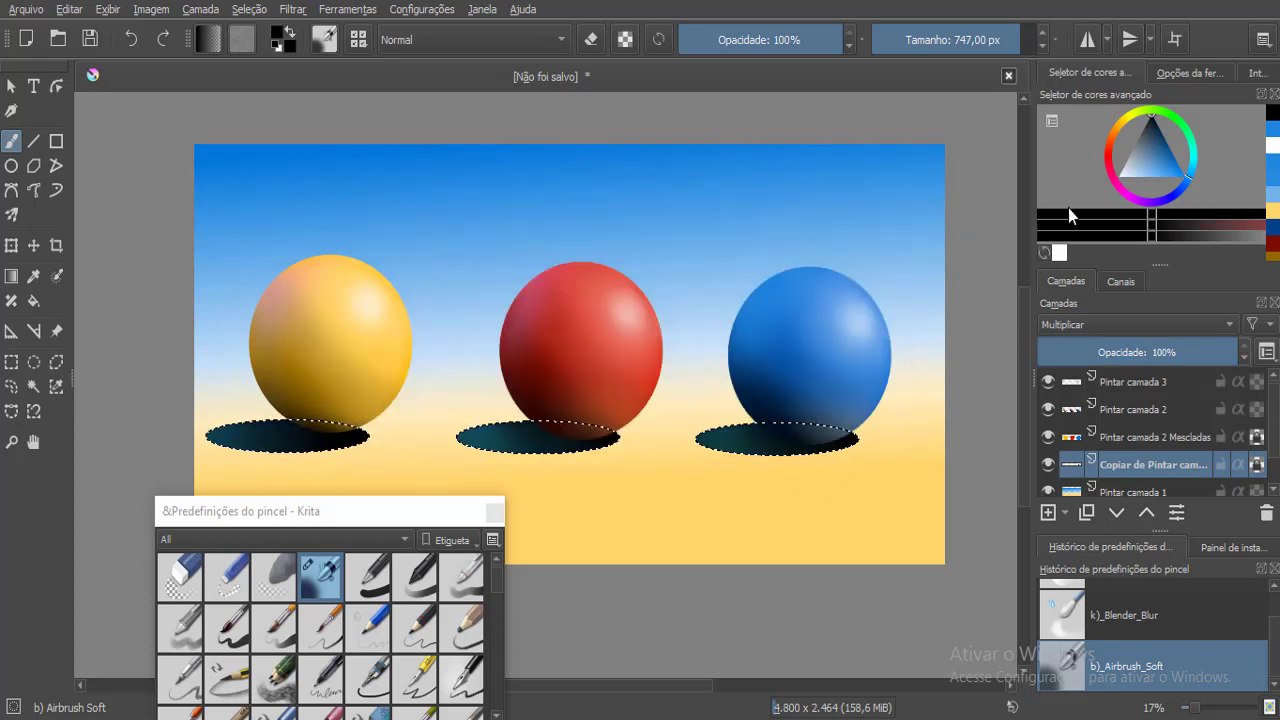
# Airbrush a lighter sky blue over the left part of each ball's shadow and clear the selection.
pyautogui.click(1161, 168)
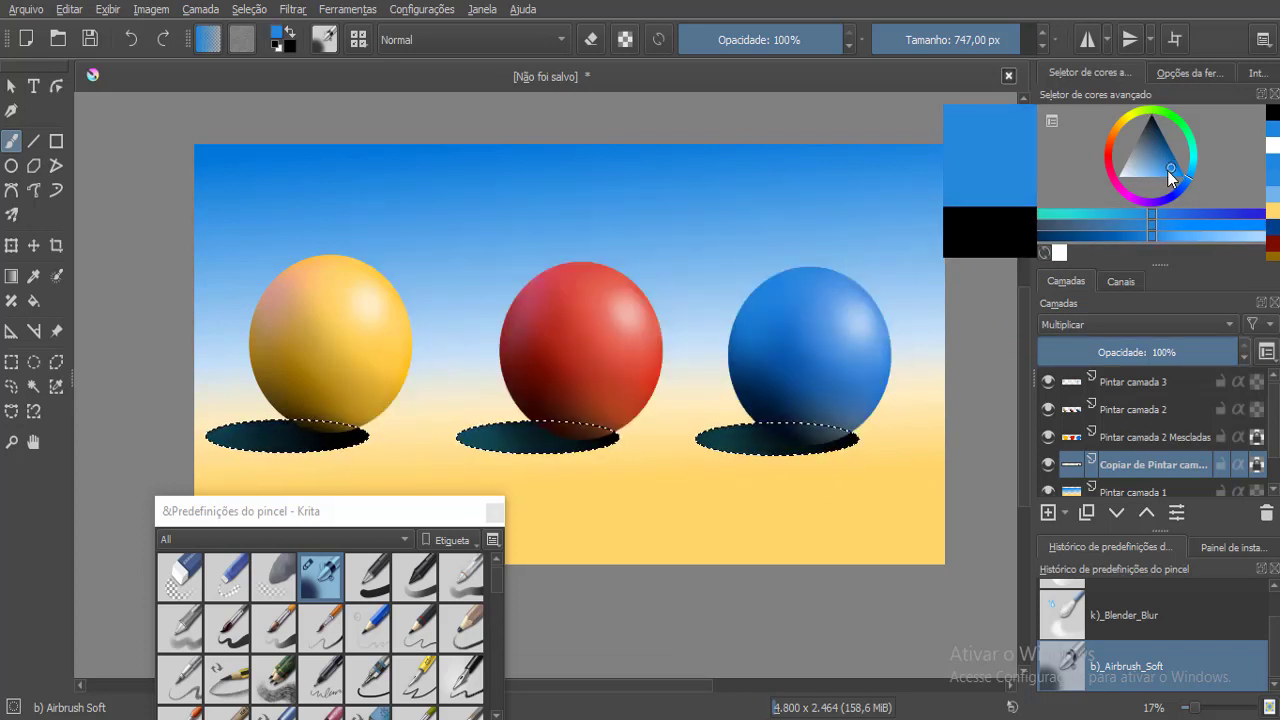
pyautogui.moveTo(737, 423)
pyautogui.mouseDown()
pyautogui.moveTo(776, 444)
pyautogui.moveTo(752, 417)
pyautogui.moveTo(660, 412)
pyautogui.moveTo(505, 437)
pyautogui.moveTo(490, 425)
pyautogui.moveTo(516, 437)
pyautogui.moveTo(537, 436)
pyautogui.moveTo(480, 427)
pyautogui.moveTo(500, 423)
pyautogui.moveTo(561, 465)
pyautogui.moveTo(486, 441)
pyautogui.moveTo(215, 407)
pyautogui.moveTo(299, 444)
pyautogui.moveTo(216, 433)
pyautogui.mouseUp()
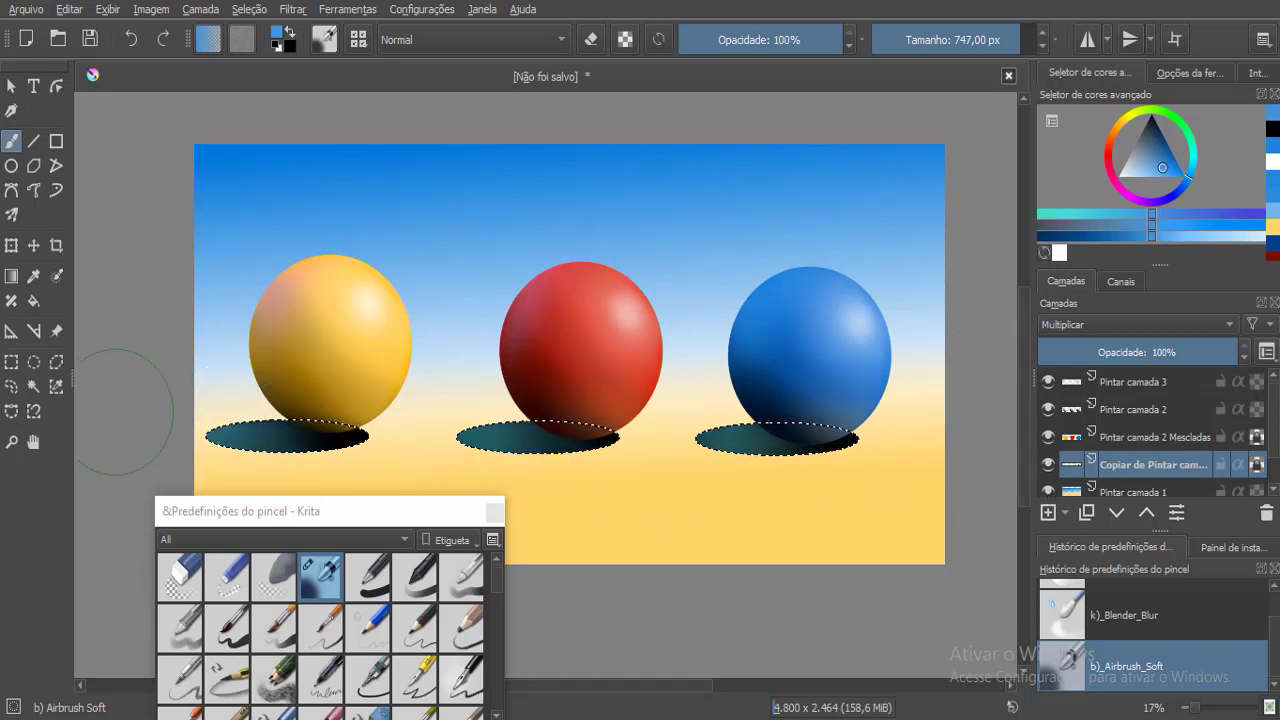
pyautogui.click(33, 362)
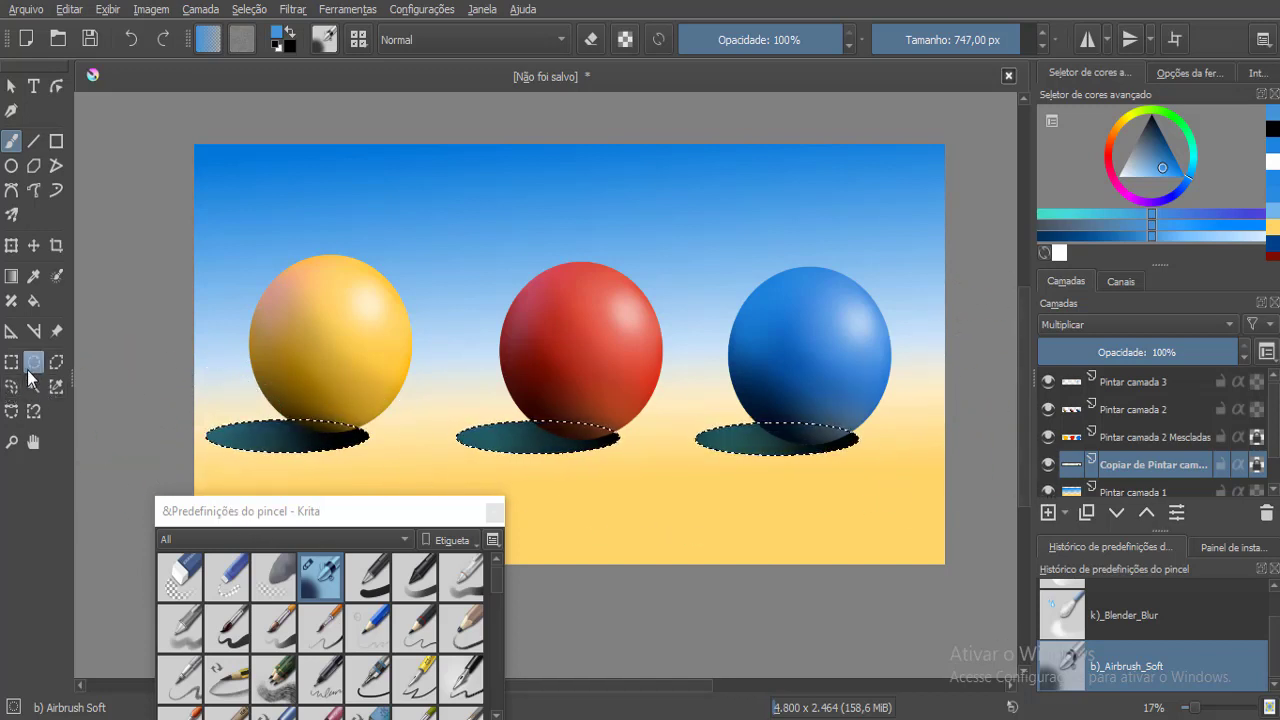
pyautogui.click(234, 349)
# Toggle the ball-shading layer Pintar camada 2 off and on, and set its blending mode to Multiplicar in the layer properties.
pyautogui.click(1148, 414)
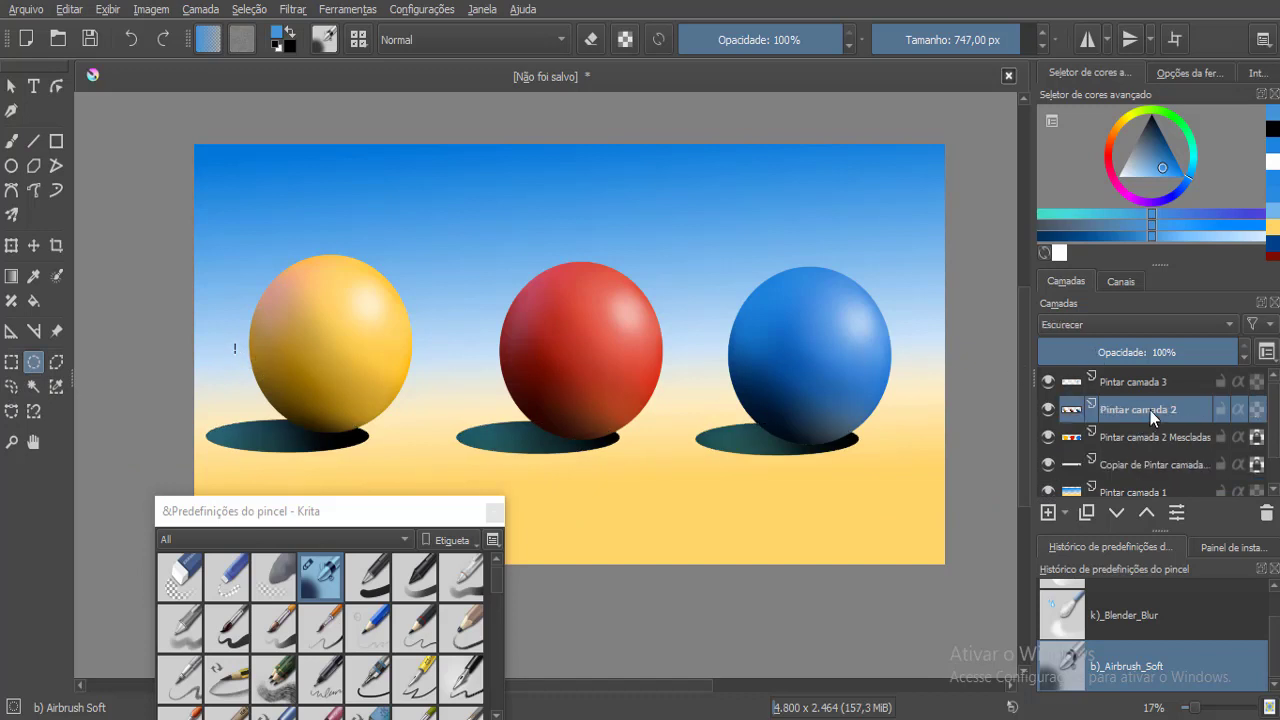
pyautogui.click(1047, 410)
pyautogui.click(1047, 410)
pyautogui.click(1176, 512)
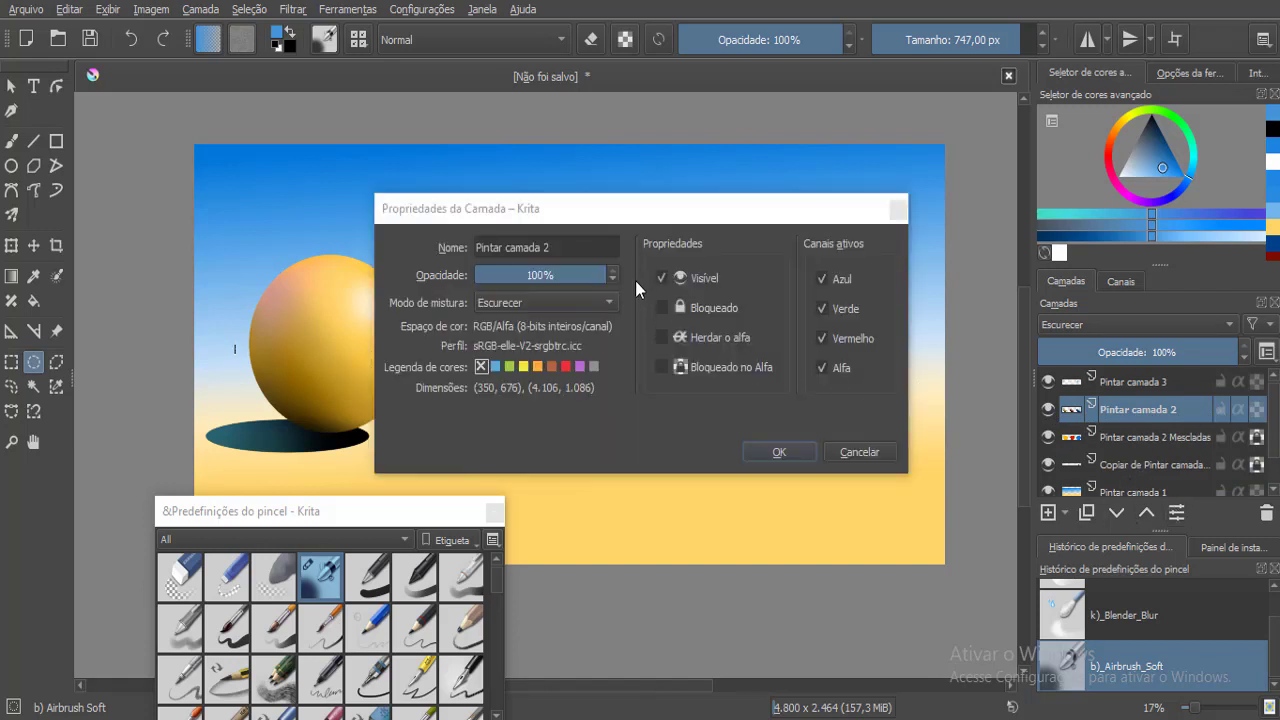
pyautogui.click(597, 300)
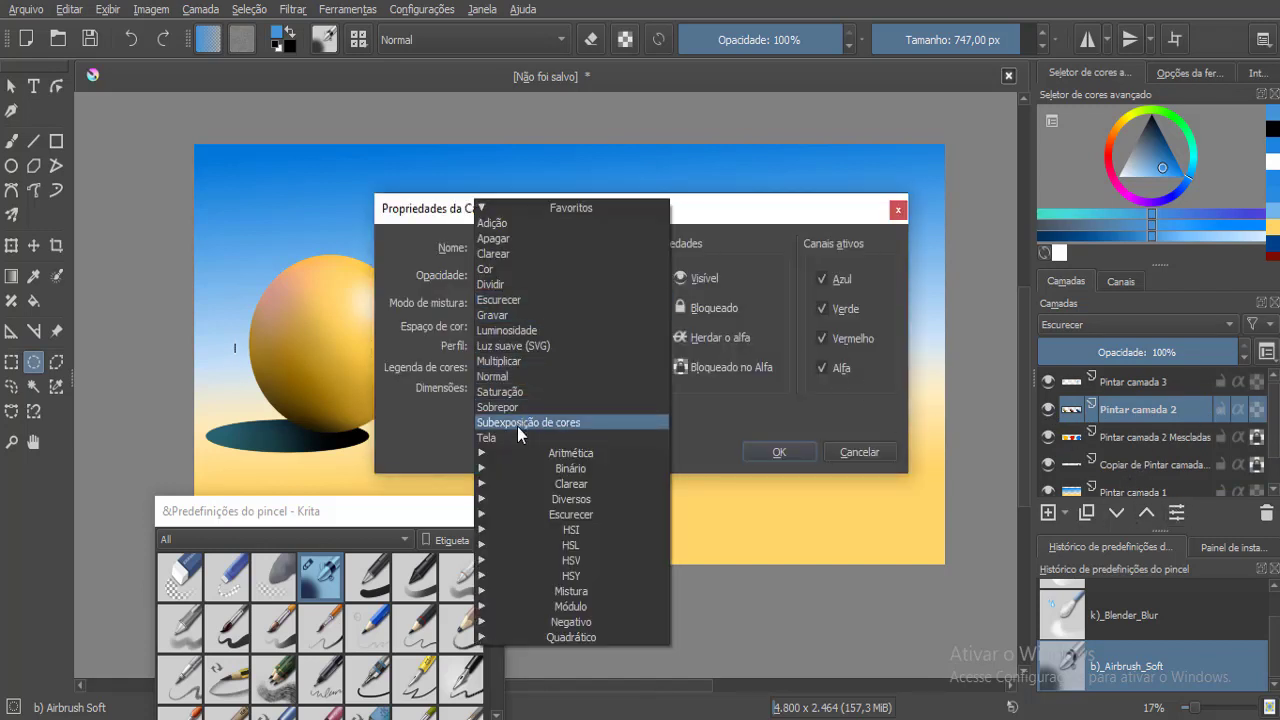
pyautogui.click(512, 361)
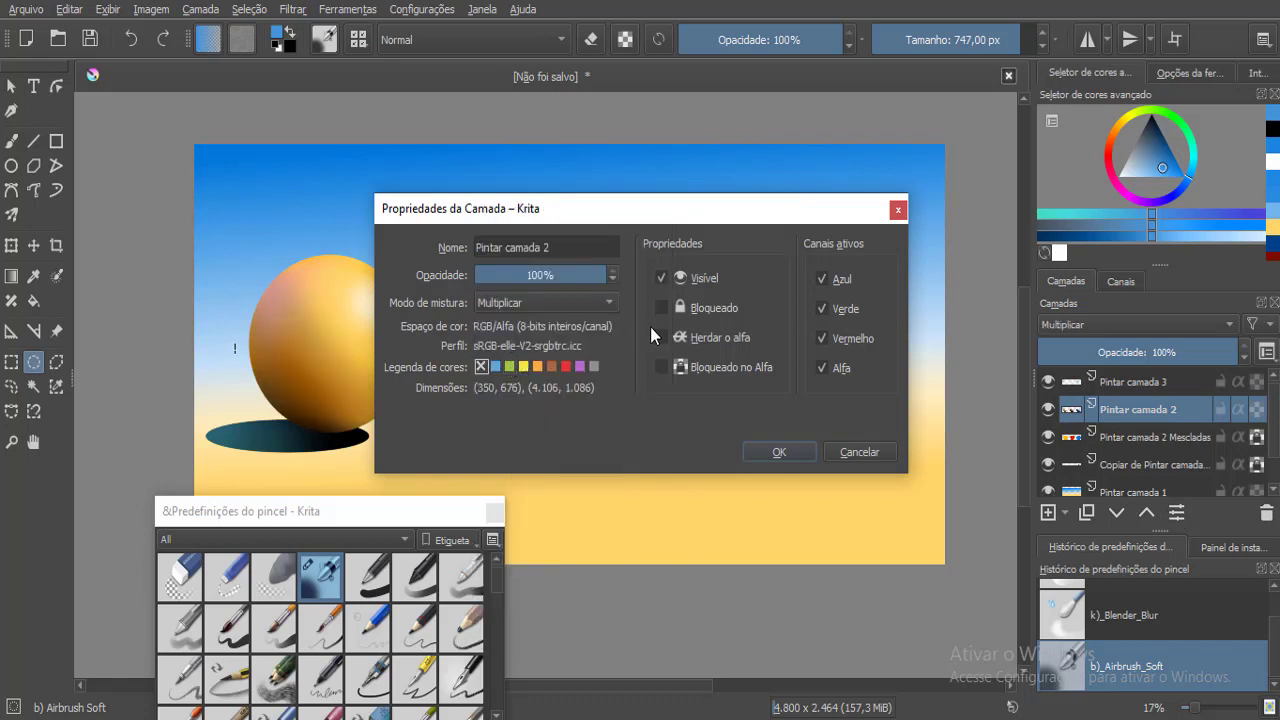
# Compare Normal blending on Pintar camada 2 across the balls, then reapply Multiplicar and accept the layer properties.
pyautogui.click(596, 302)
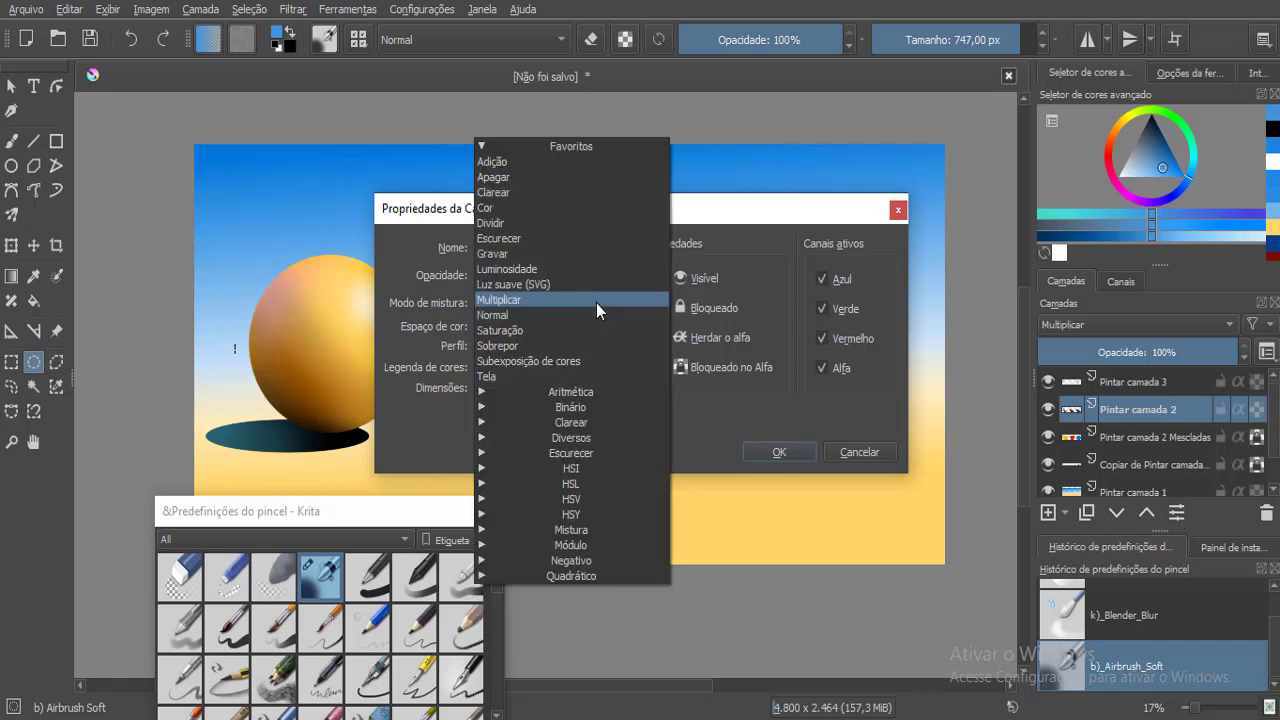
pyautogui.click(507, 314)
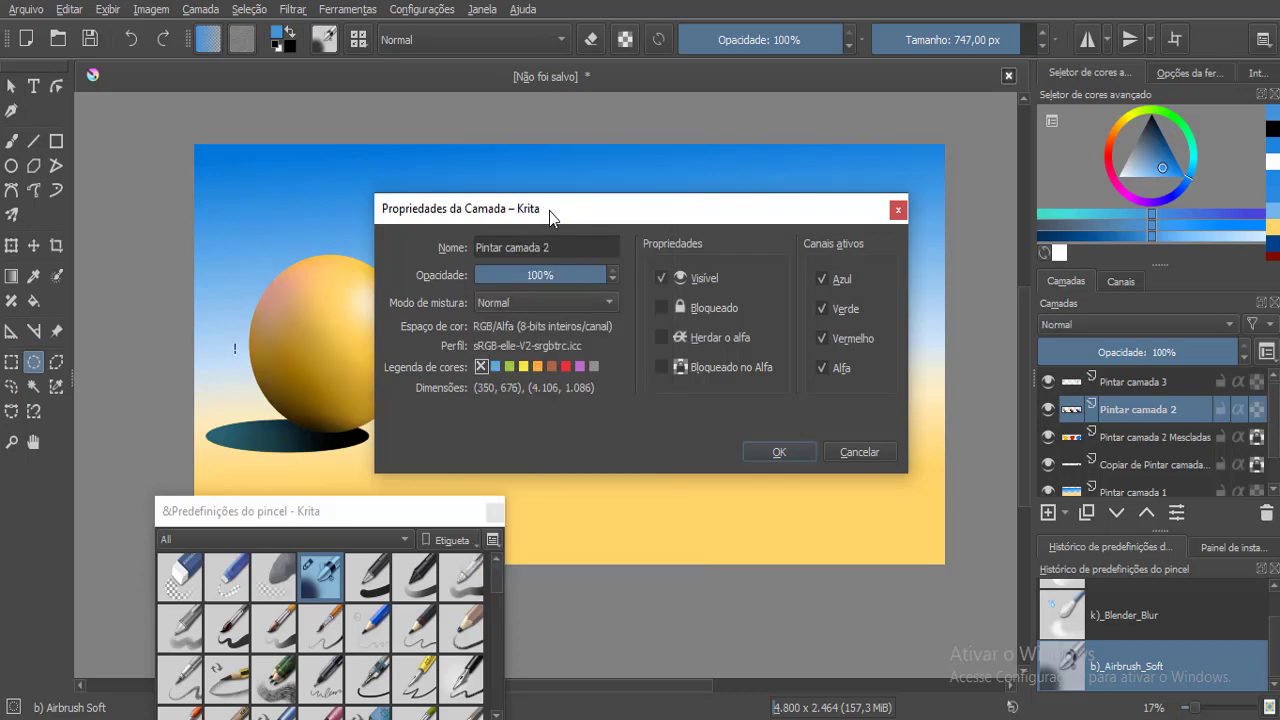
pyautogui.moveTo(550, 218); pyautogui.dragTo(867, 455)
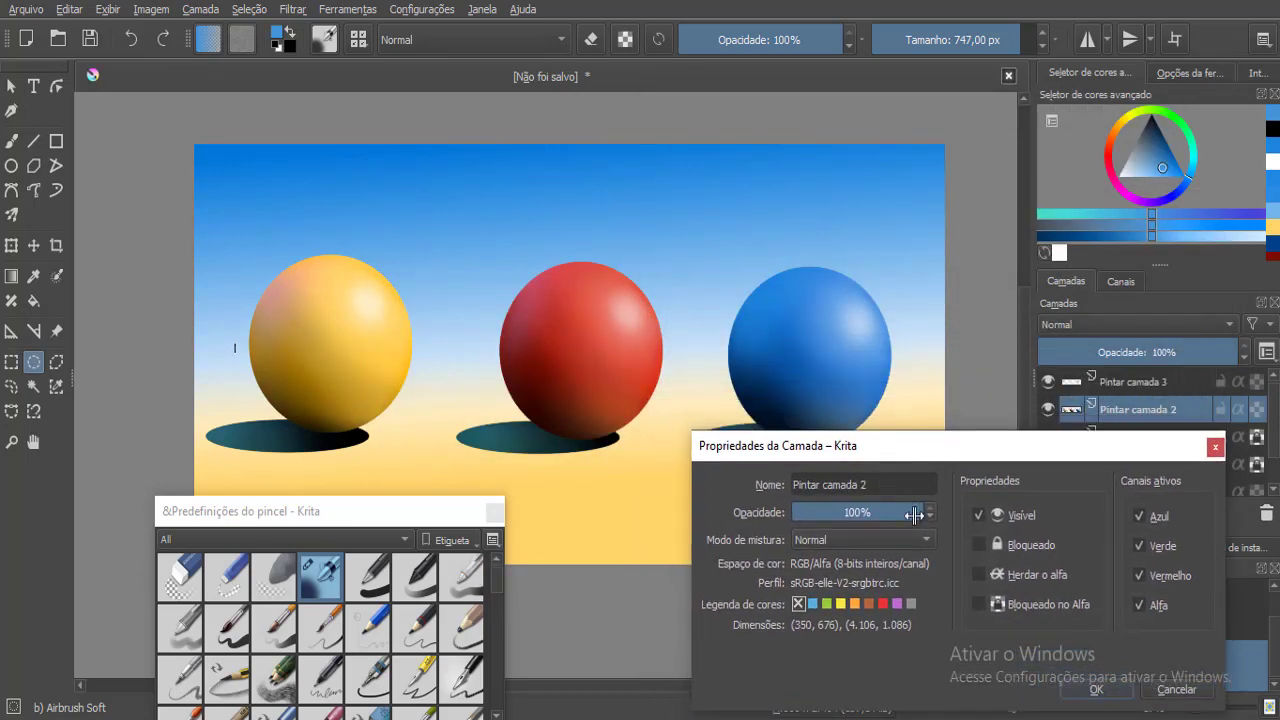
pyautogui.click(928, 537)
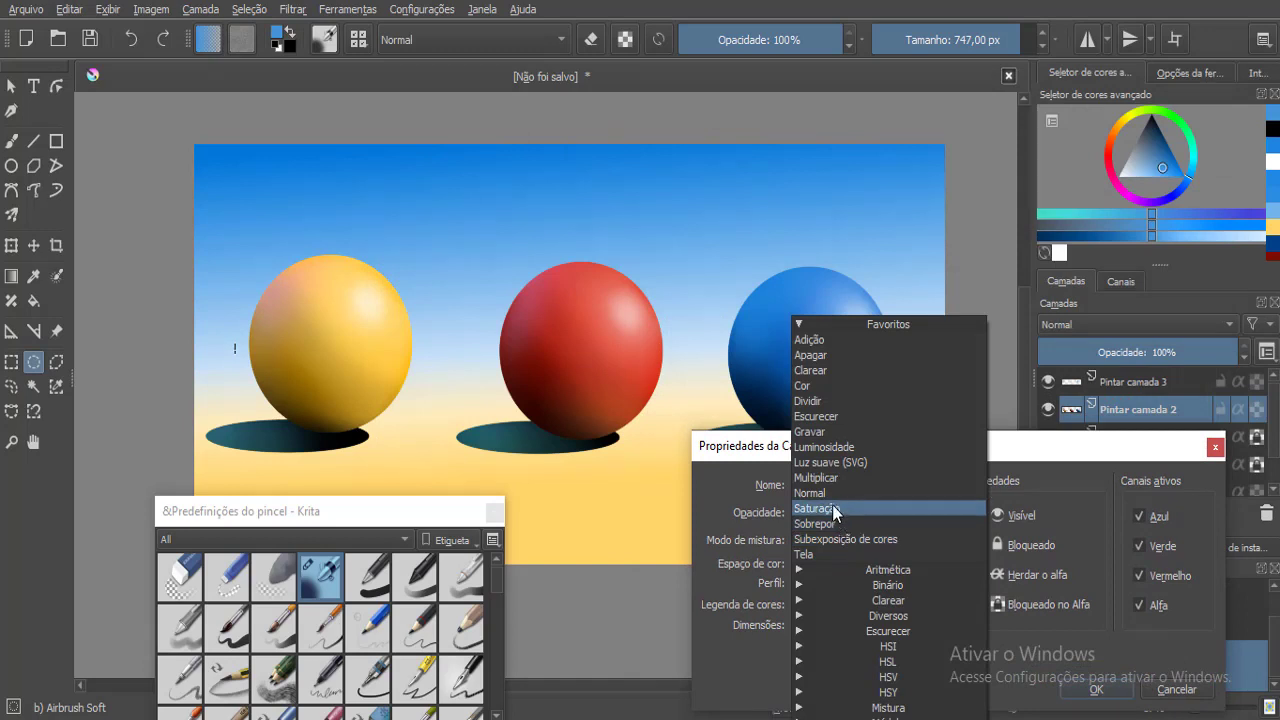
pyautogui.click(828, 478)
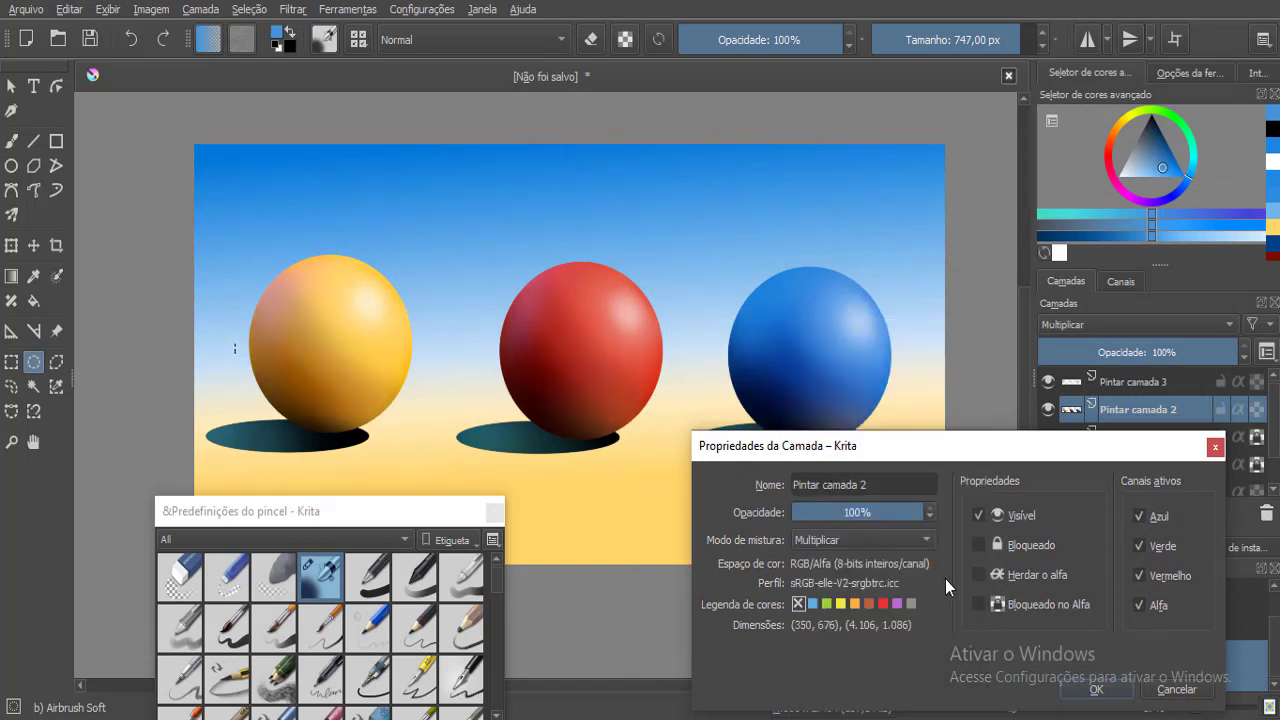
pyautogui.moveTo(1156, 450); pyautogui.dragTo(860, 196)
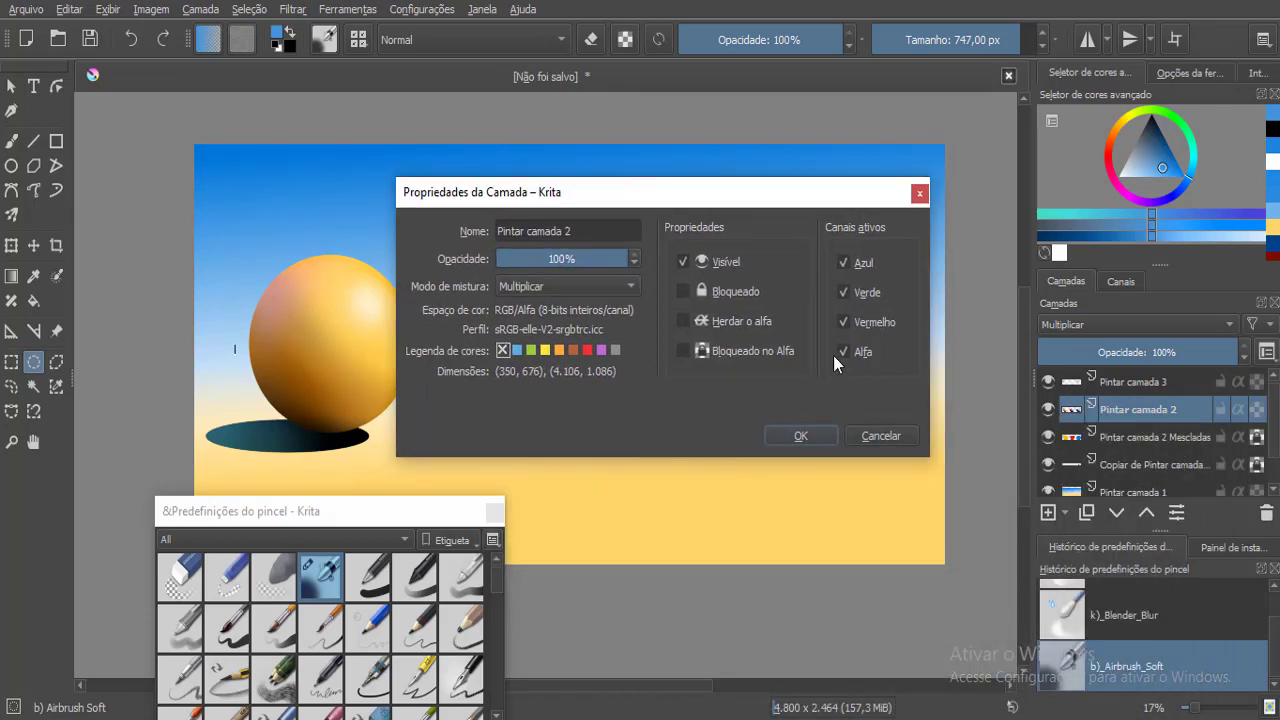
pyautogui.click(803, 436)
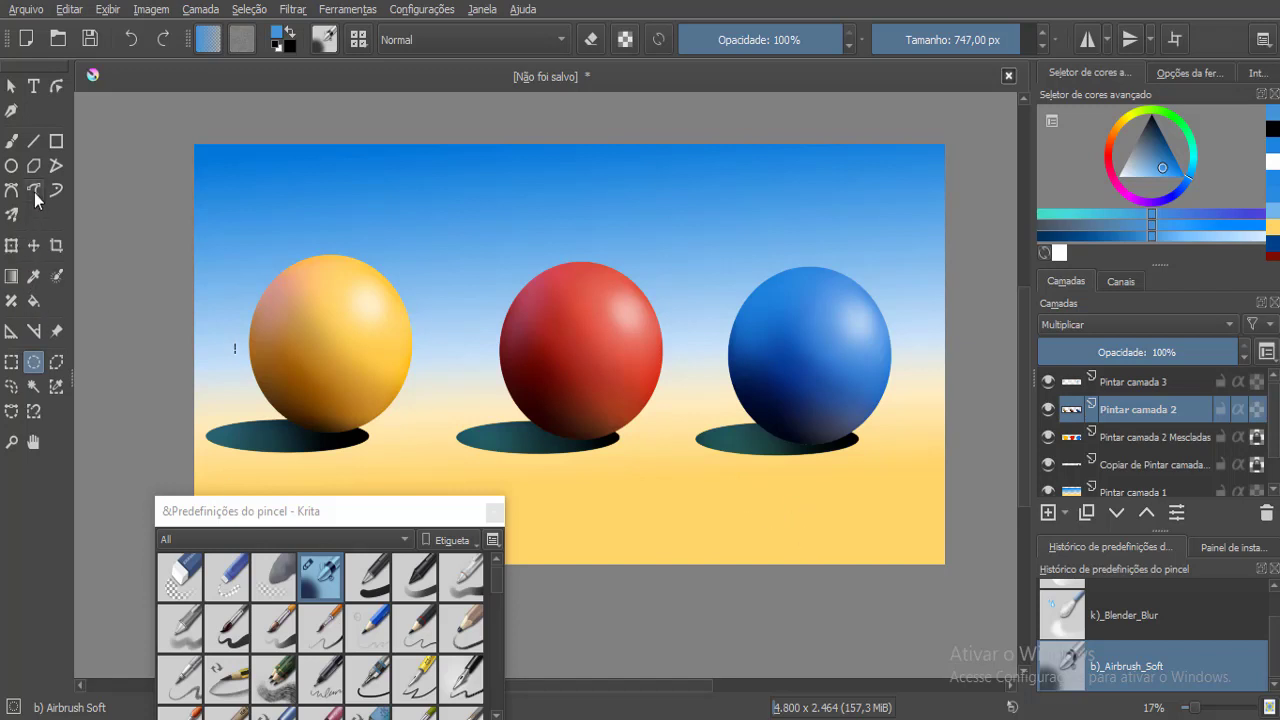
# Ready the Text tool with a dark blue colour on the Pintar camada 3 layer, moving the brush presets window off the canvas.
pyautogui.click(11, 366)
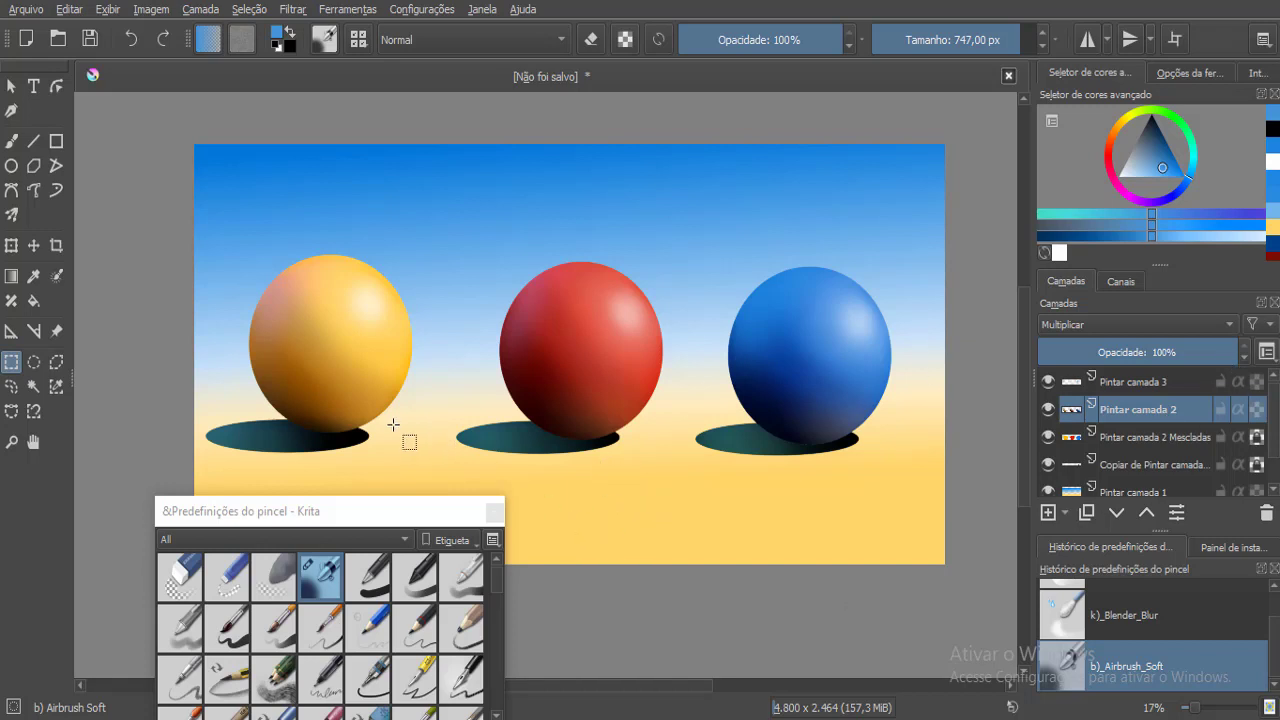
pyautogui.click(35, 88)
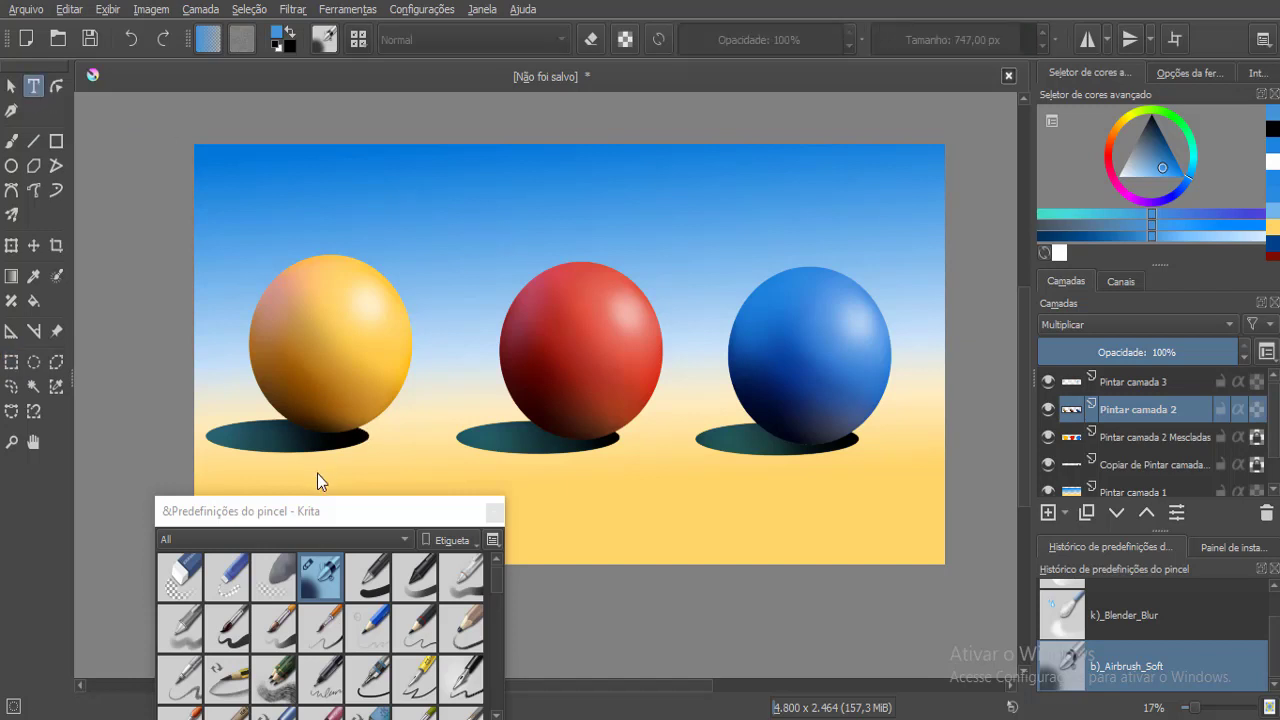
pyautogui.click(1166, 148)
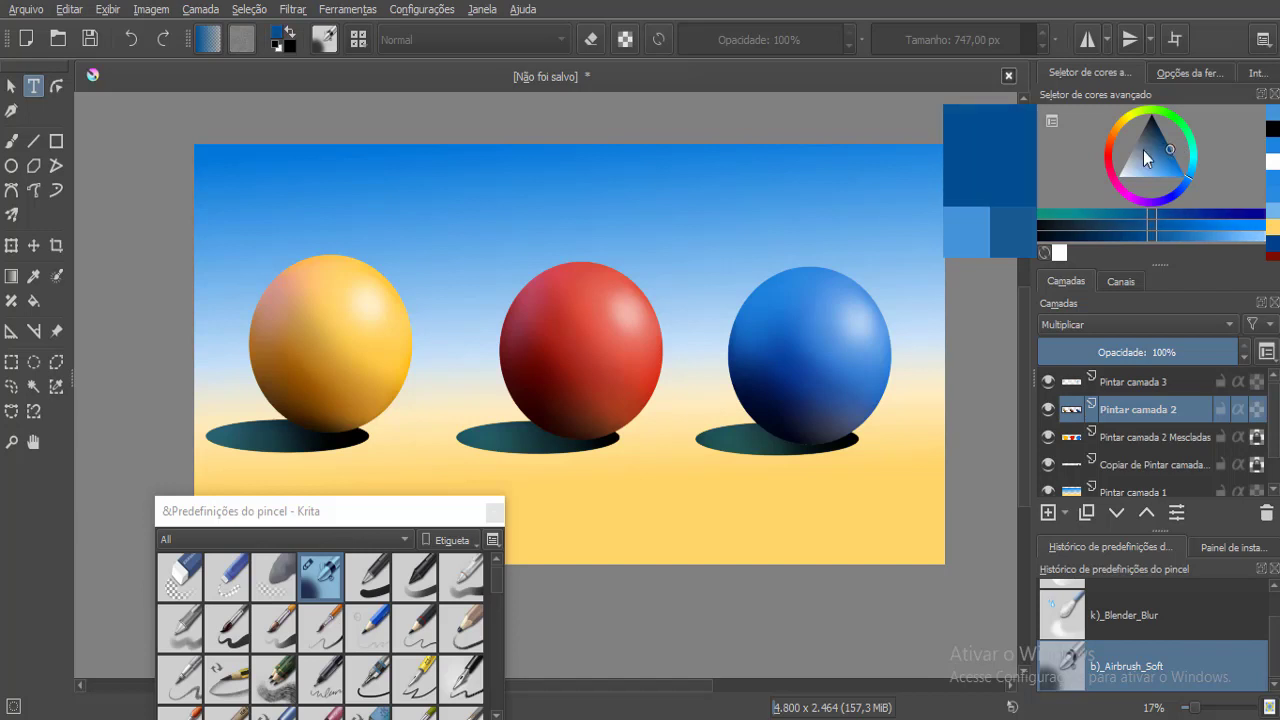
pyautogui.moveTo(408, 520); pyautogui.dragTo(355, 664)
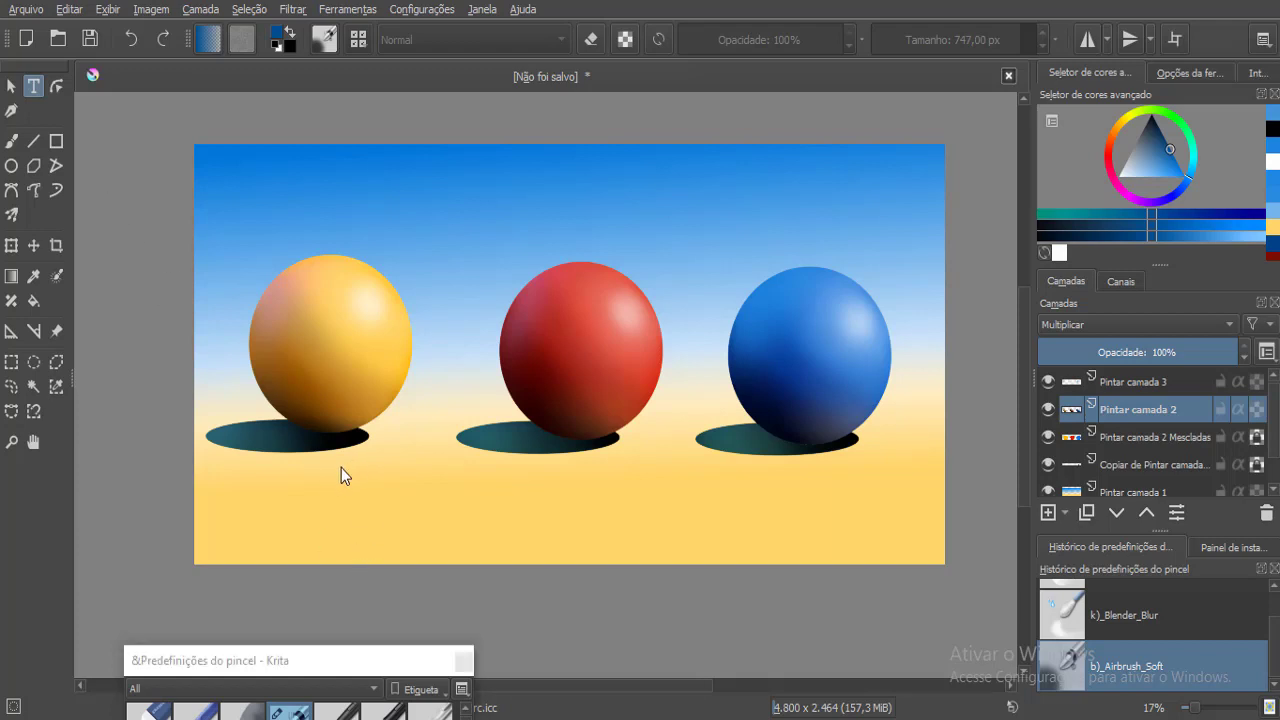
pyautogui.click(1127, 382)
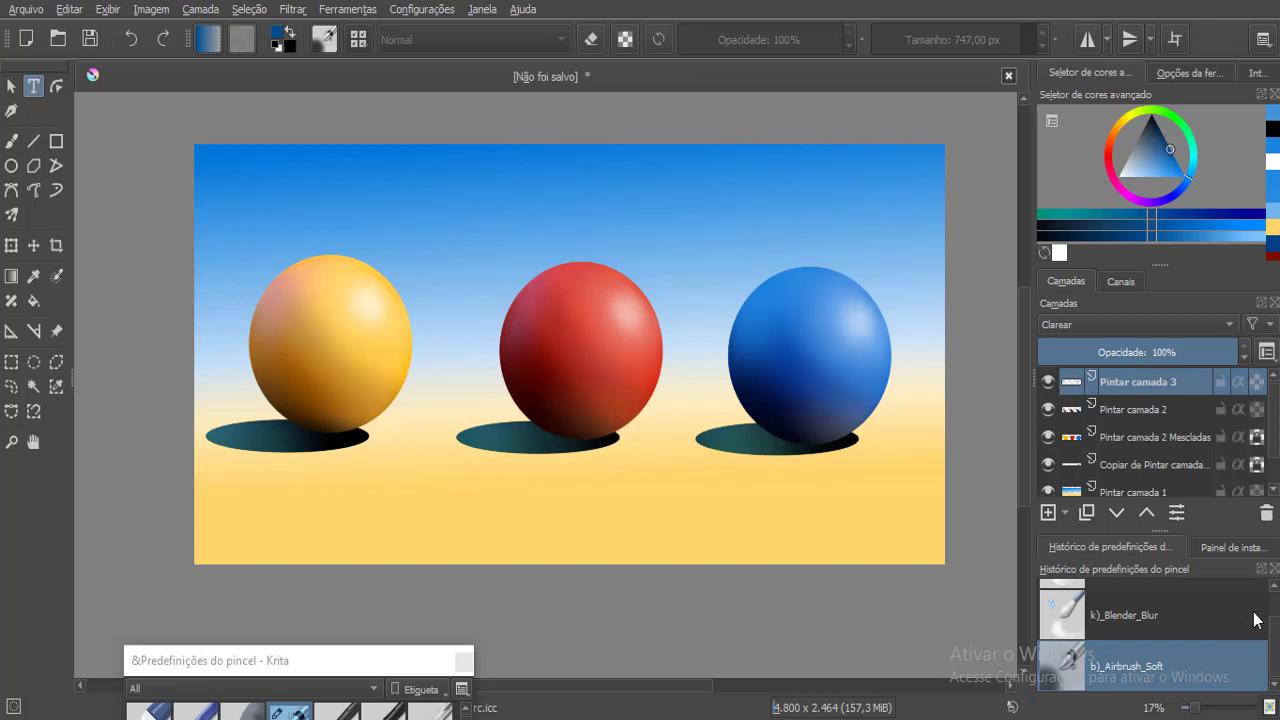
# Set the font for new text to Arial at 14 pt.
pyautogui.click(1199, 75)
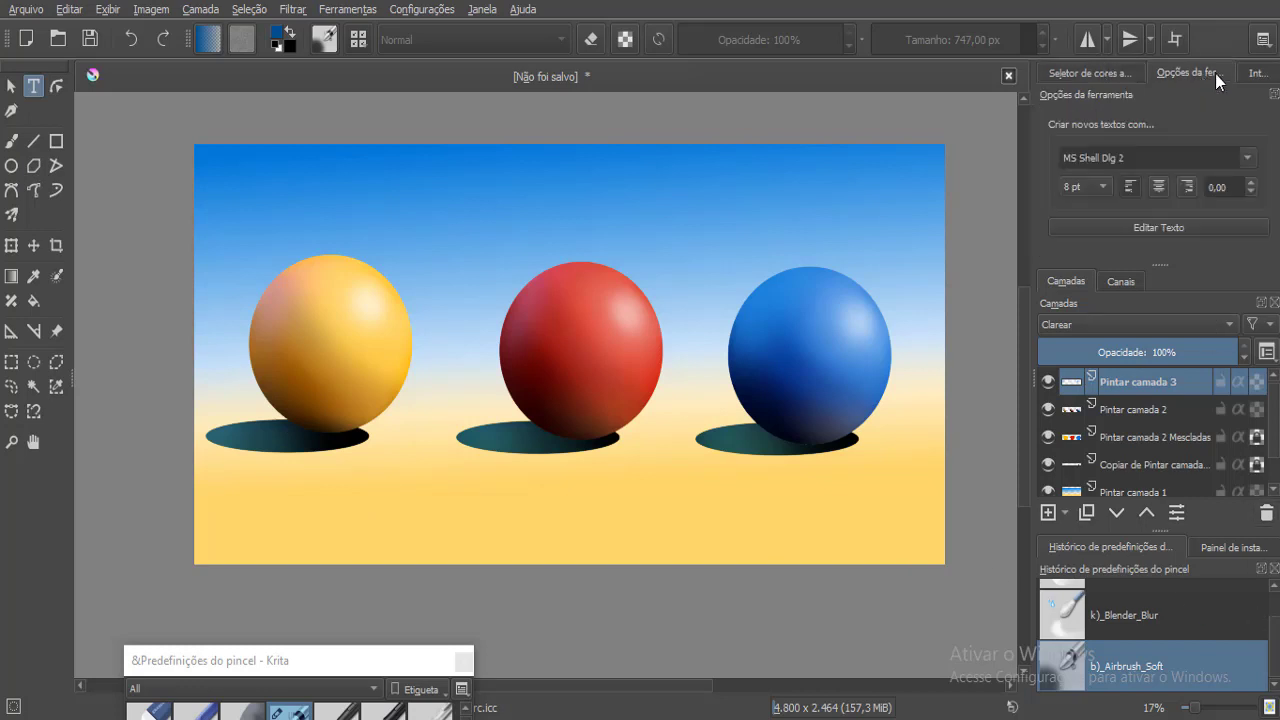
pyautogui.click(1103, 188)
pyautogui.click(1082, 290)
pyautogui.click(1248, 158)
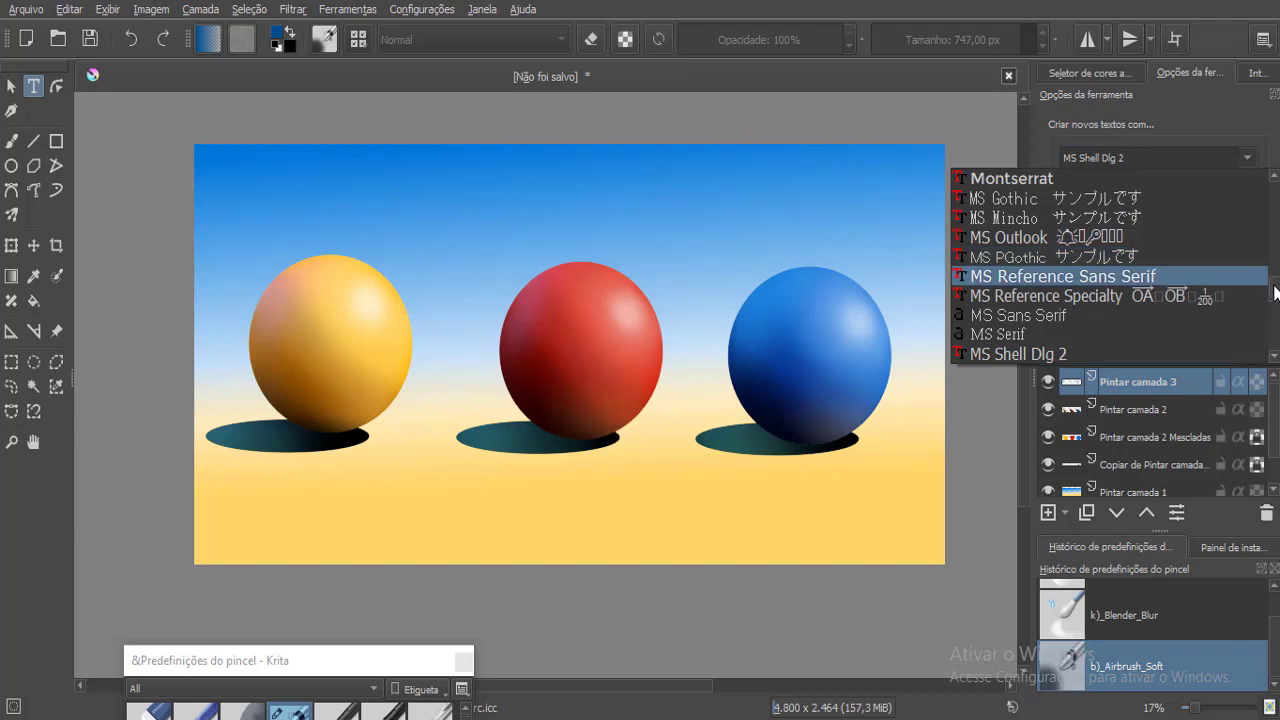
pyautogui.moveTo(1274, 290); pyautogui.dragTo(1274, 195)
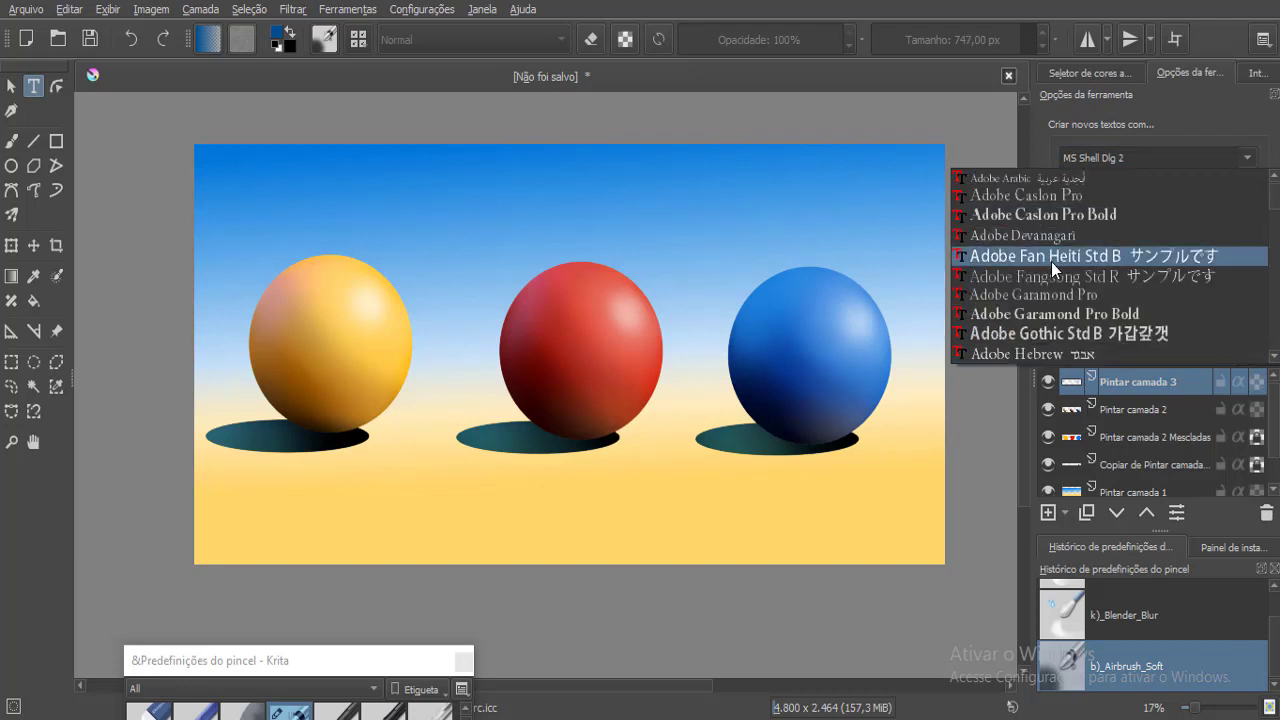
pyautogui.scroll(-2, 1051, 262)
pyautogui.scroll(-2, 1051, 262)
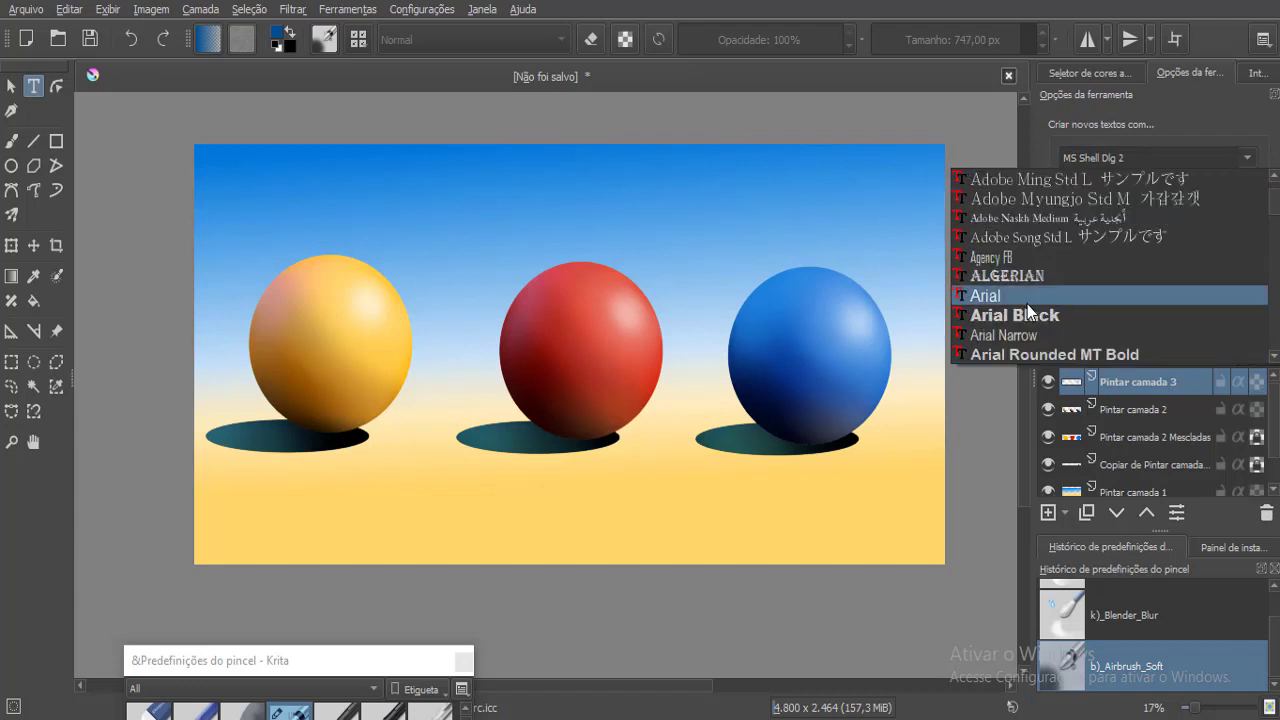
pyautogui.click(1027, 300)
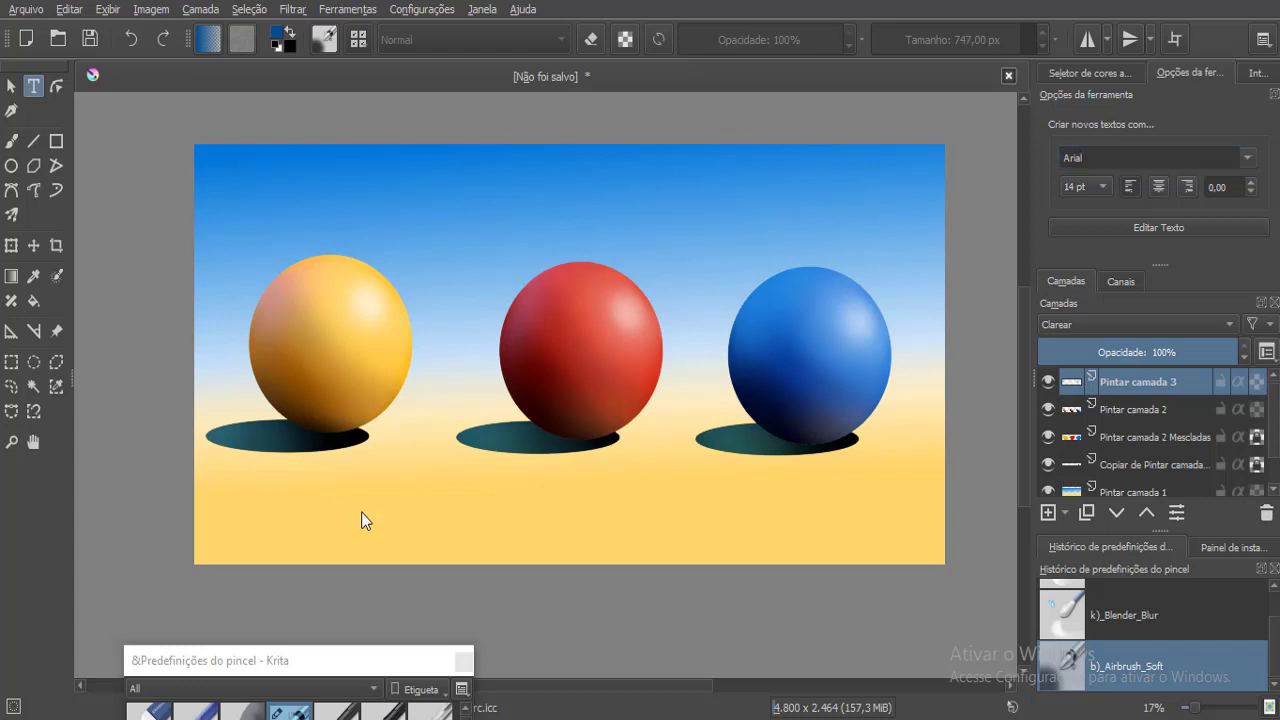
# Add a black "Sombra" text label on the sand just below the yellow ball's shadow.
pyautogui.press('d')
pyautogui.moveTo(242, 465); pyautogui.dragTo(373, 547)
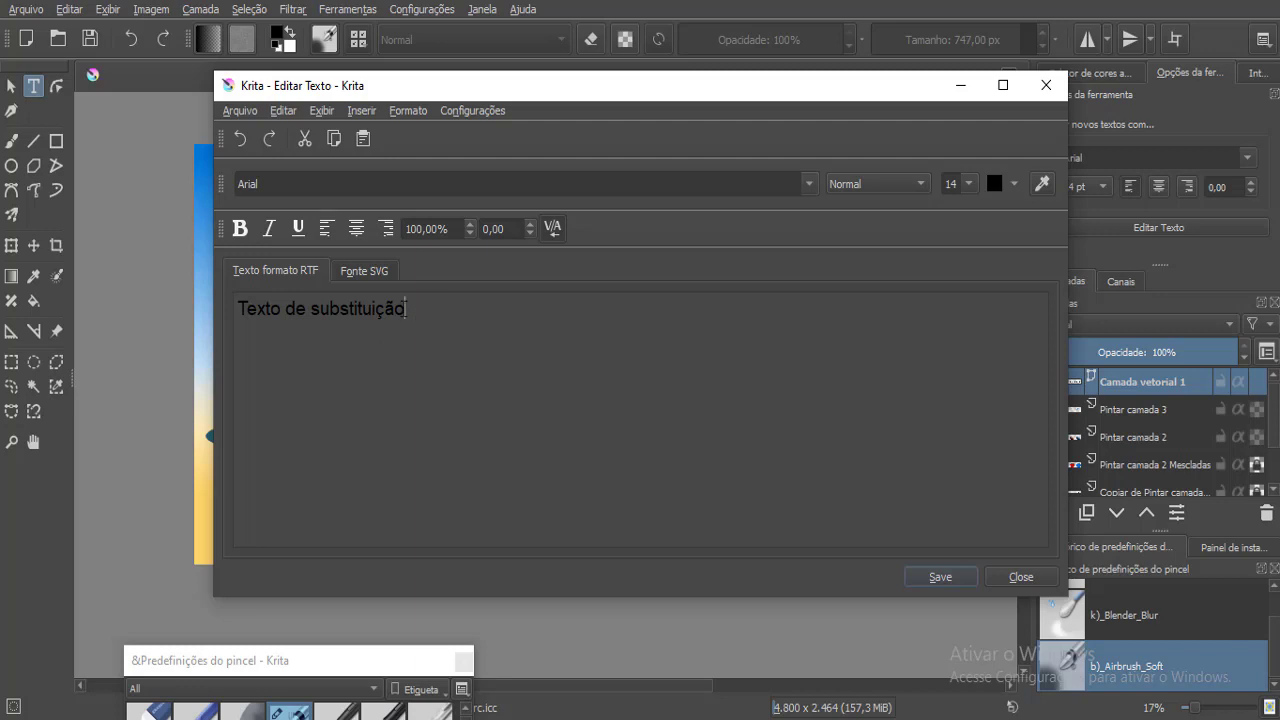
pyautogui.moveTo(405, 309); pyautogui.dragTo(174, 317)
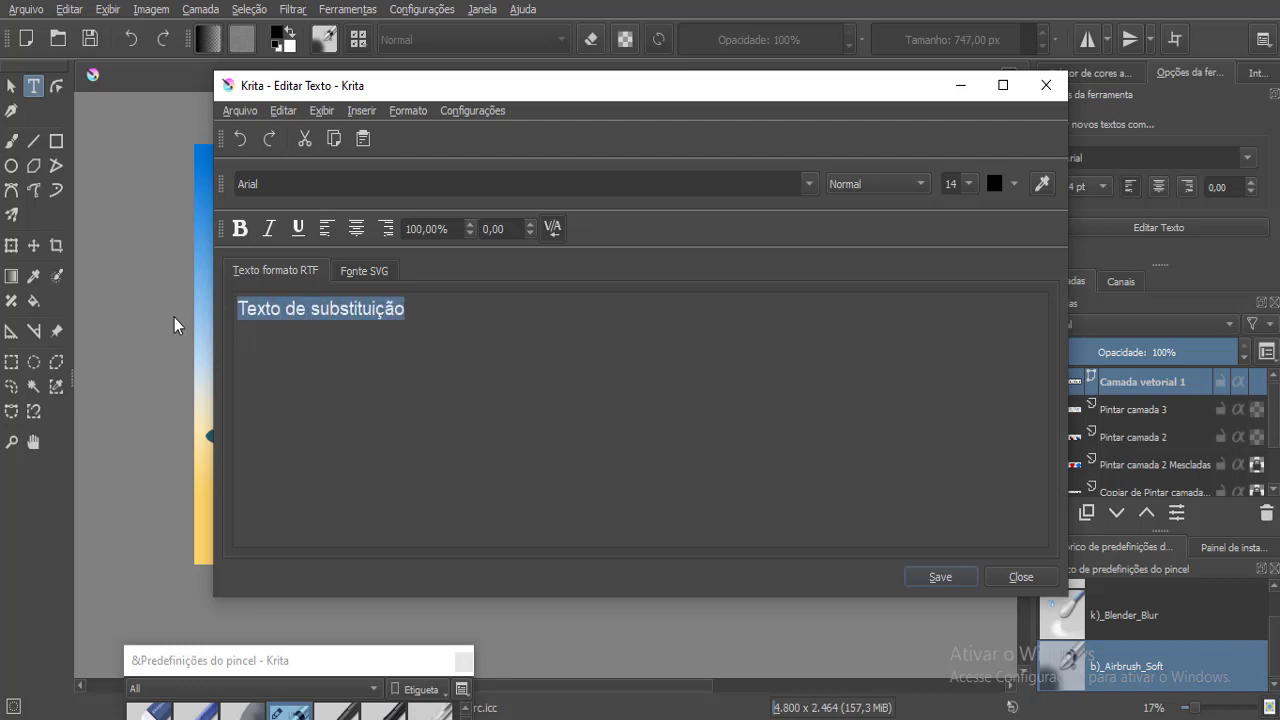
pyautogui.write('Sombra')
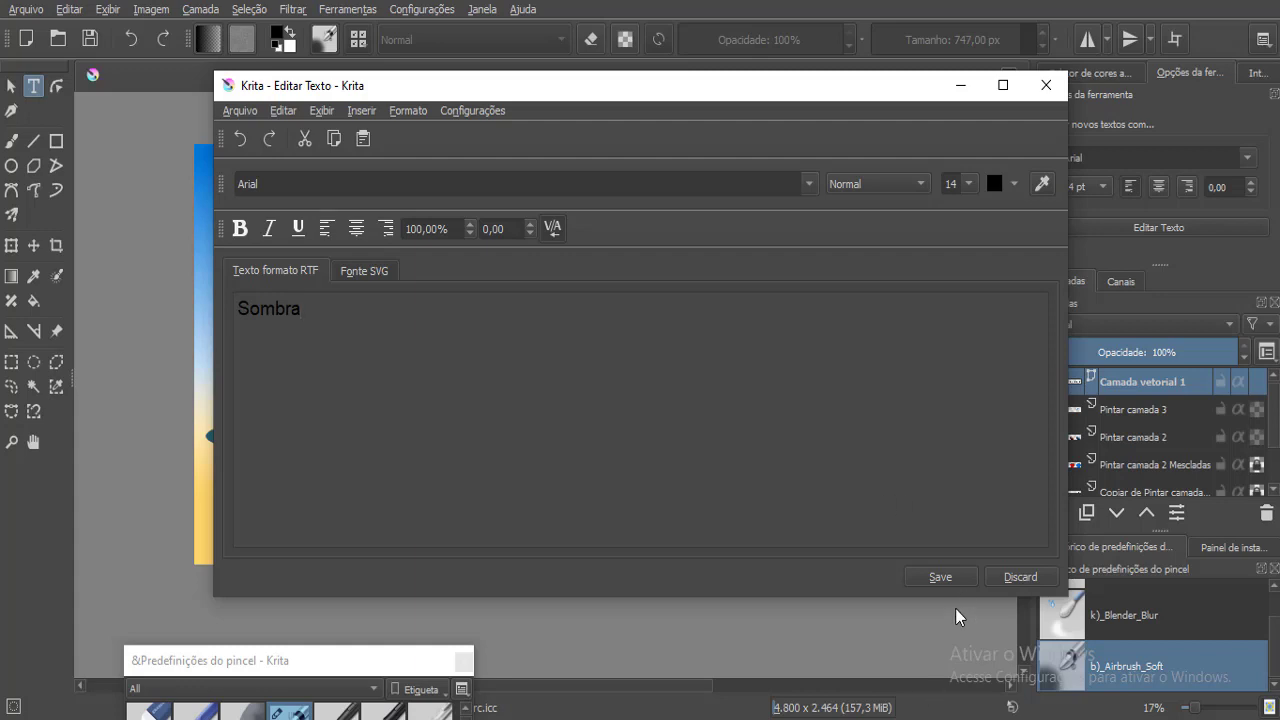
pyautogui.click(955, 576)
pyautogui.moveTo(450, 92); pyautogui.dragTo(466, 152)
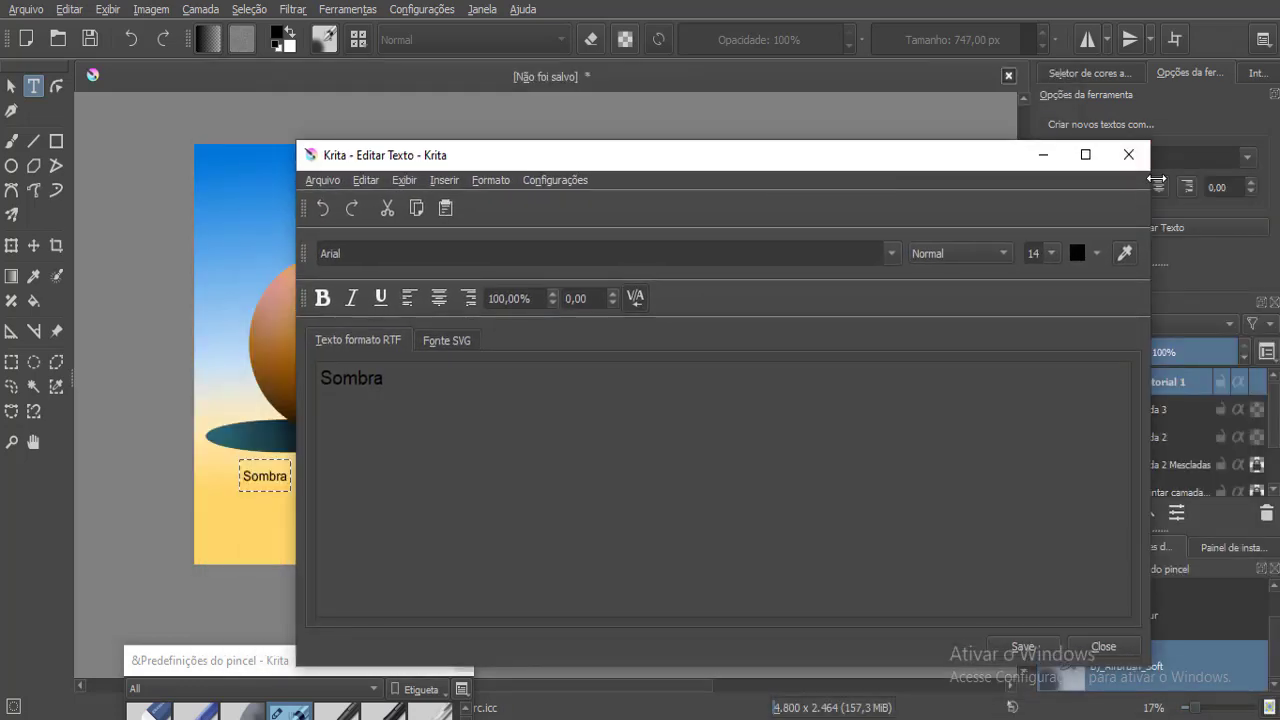
pyautogui.click(1129, 156)
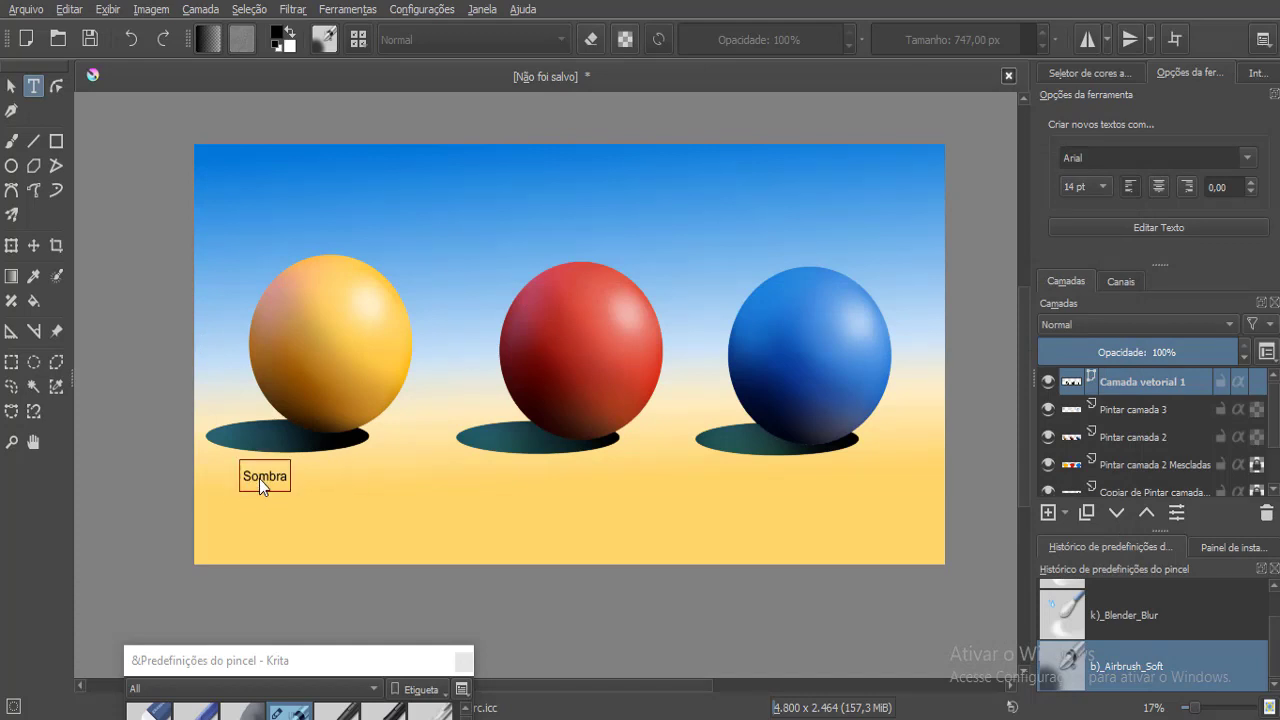
# Set the size for new texts to 20 pt and resize the existing "Sombra" label to 18 pt.
pyautogui.click(1108, 186)
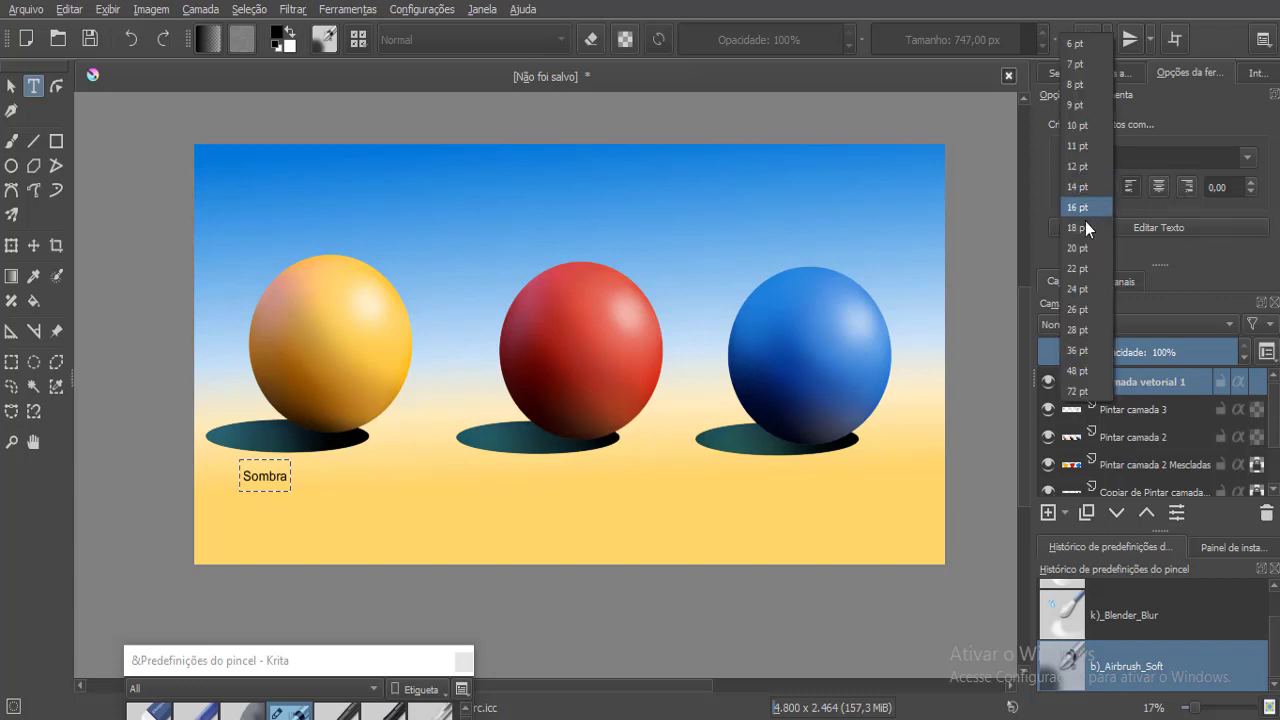
pyautogui.click(1077, 246)
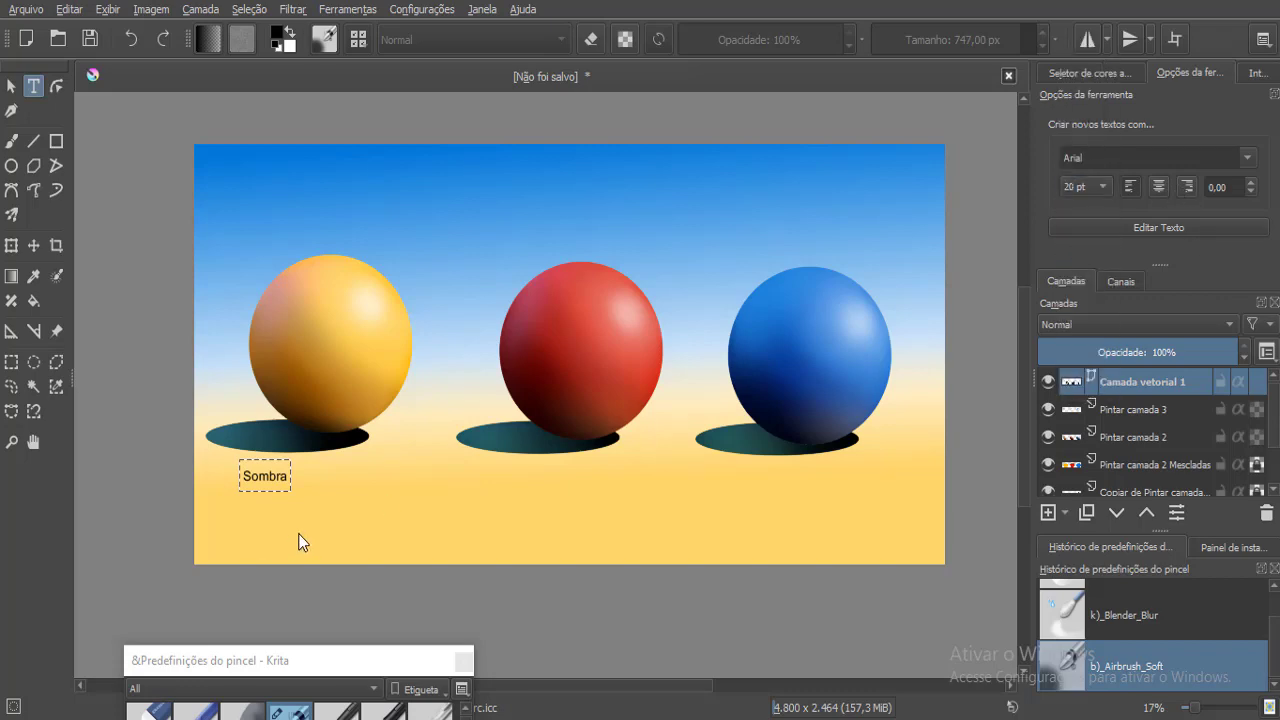
pyautogui.doubleClick(261, 475)
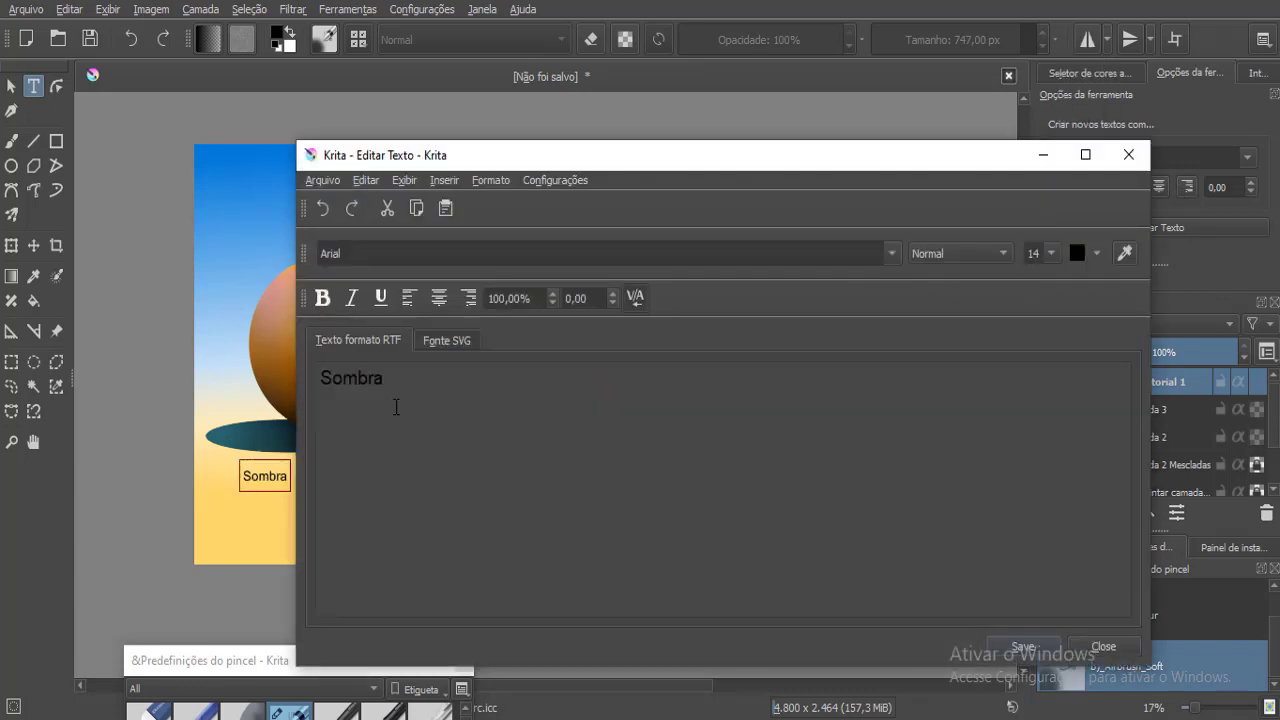
pyautogui.doubleClick(394, 378)
pyautogui.click(1052, 253)
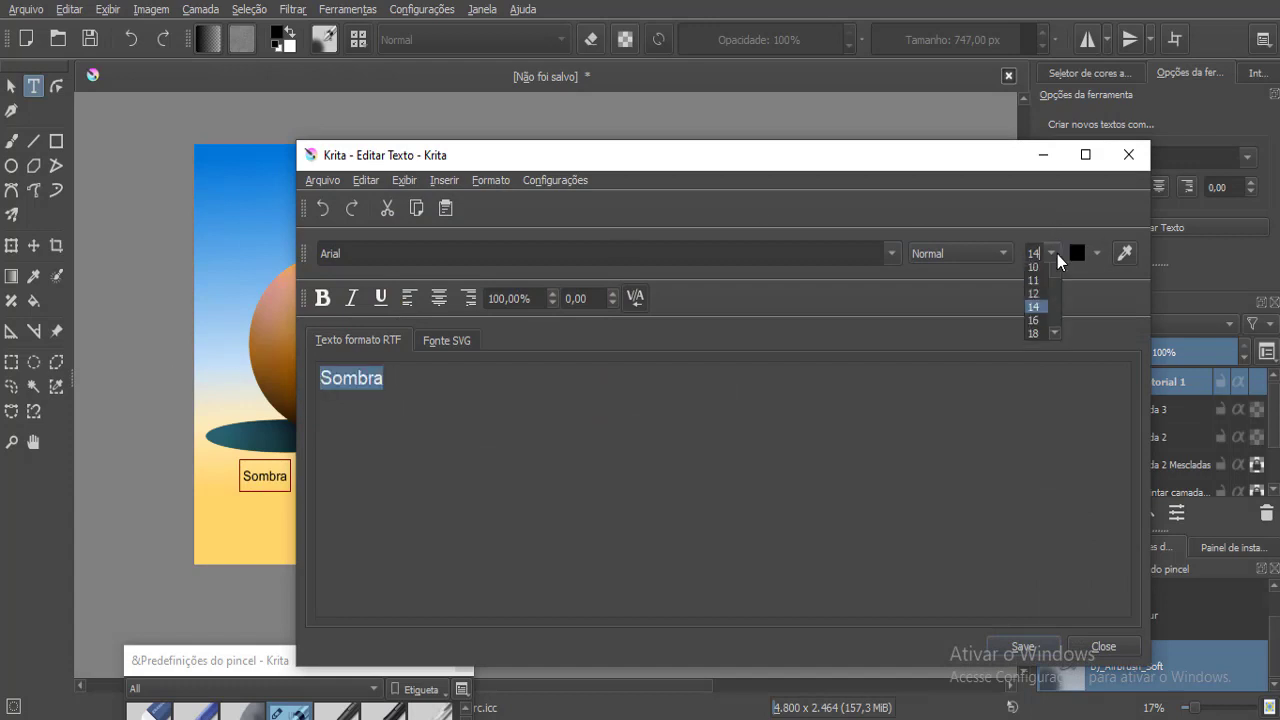
pyautogui.click(1044, 389)
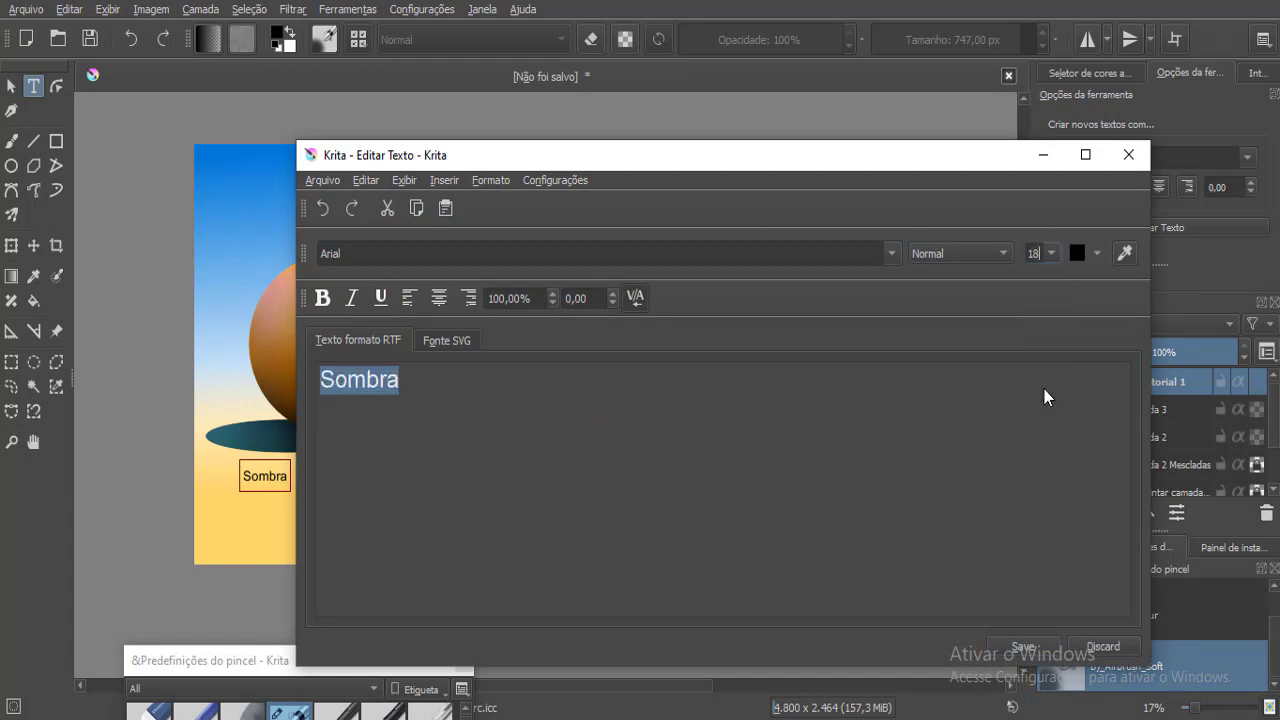
pyautogui.click(1023, 647)
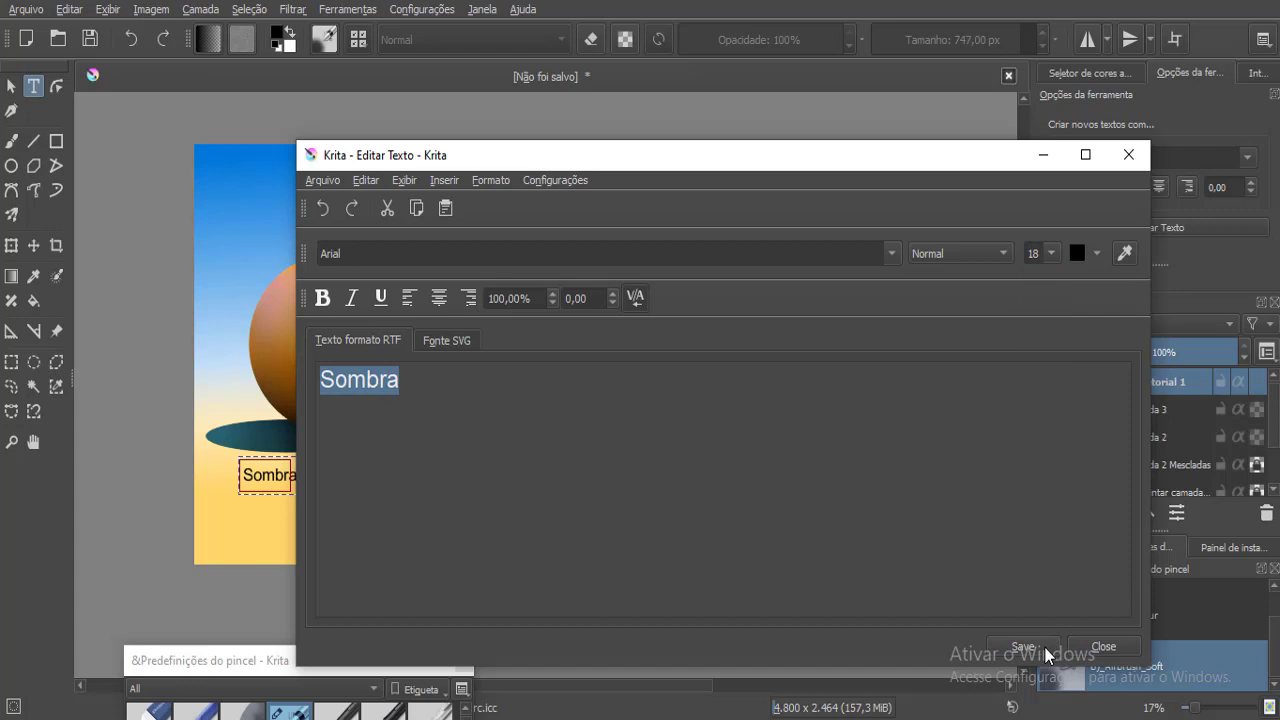
pyautogui.click(1130, 645)
# Move the "Sombra" label up beside the lower left of the yellow ball, just above its shadow.
pyautogui.click(364, 530)
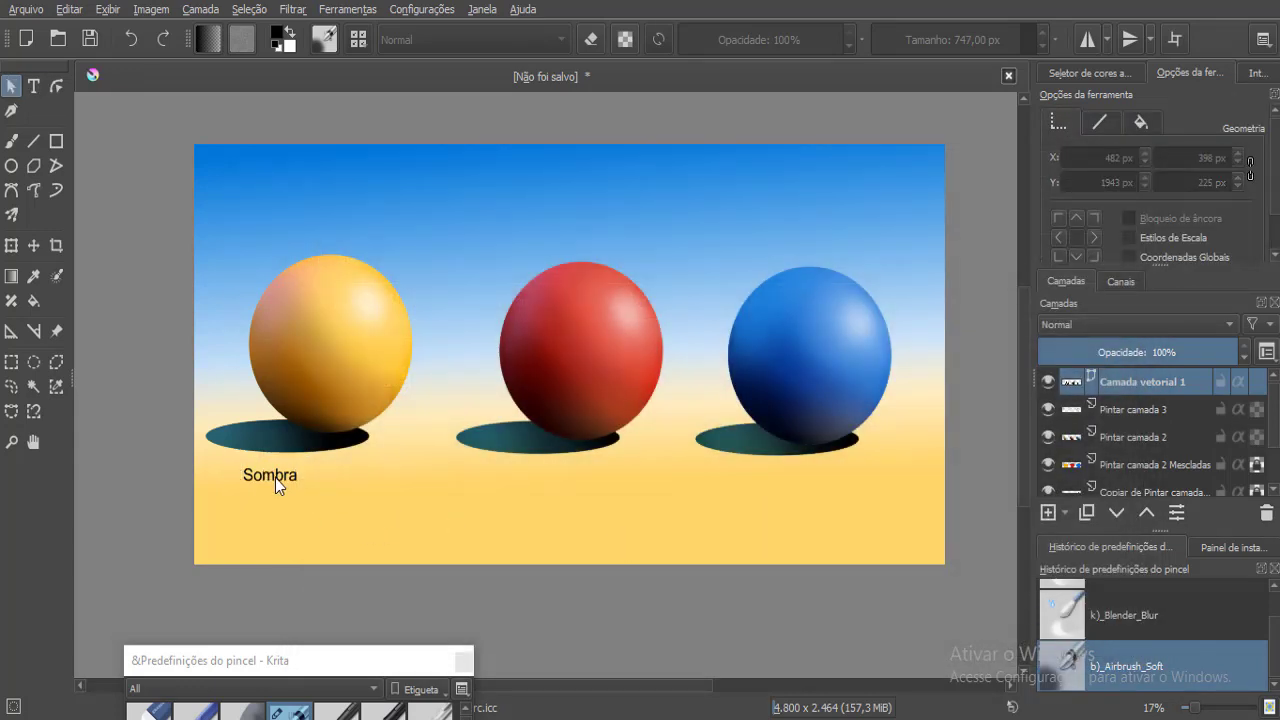
pyautogui.moveTo(275, 478); pyautogui.dragTo(241, 412)
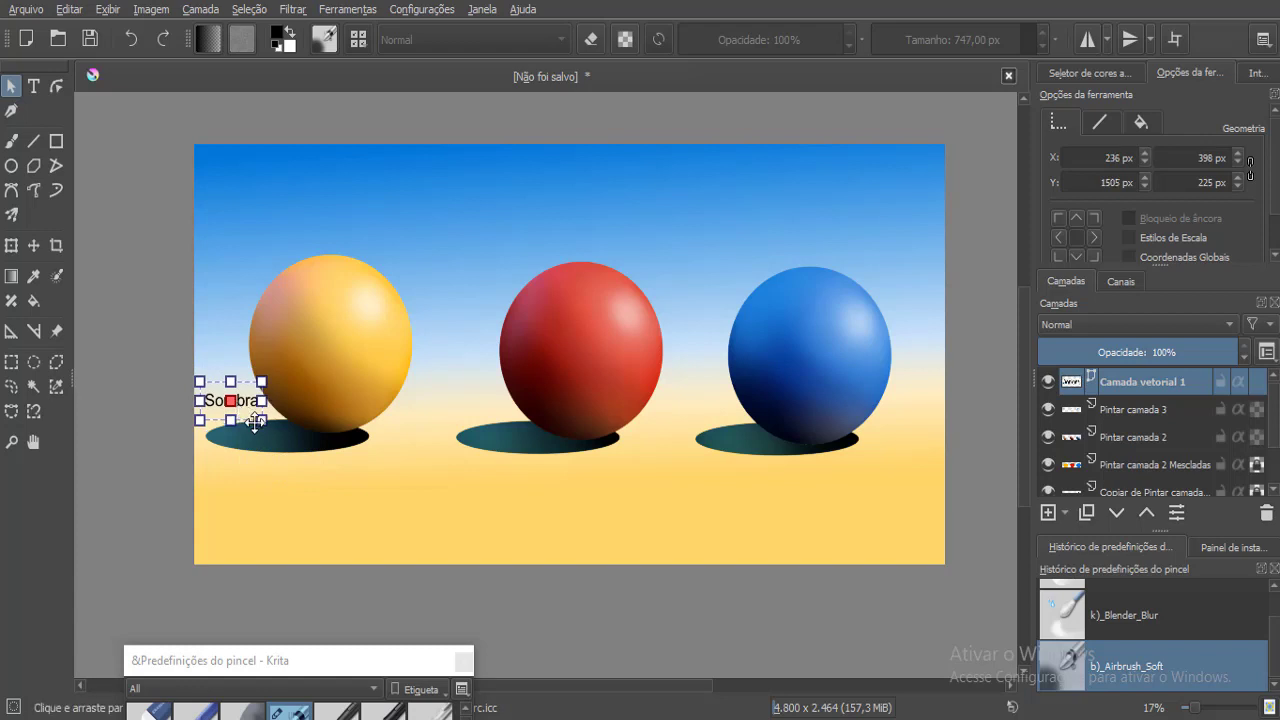
pyautogui.click(385, 505)
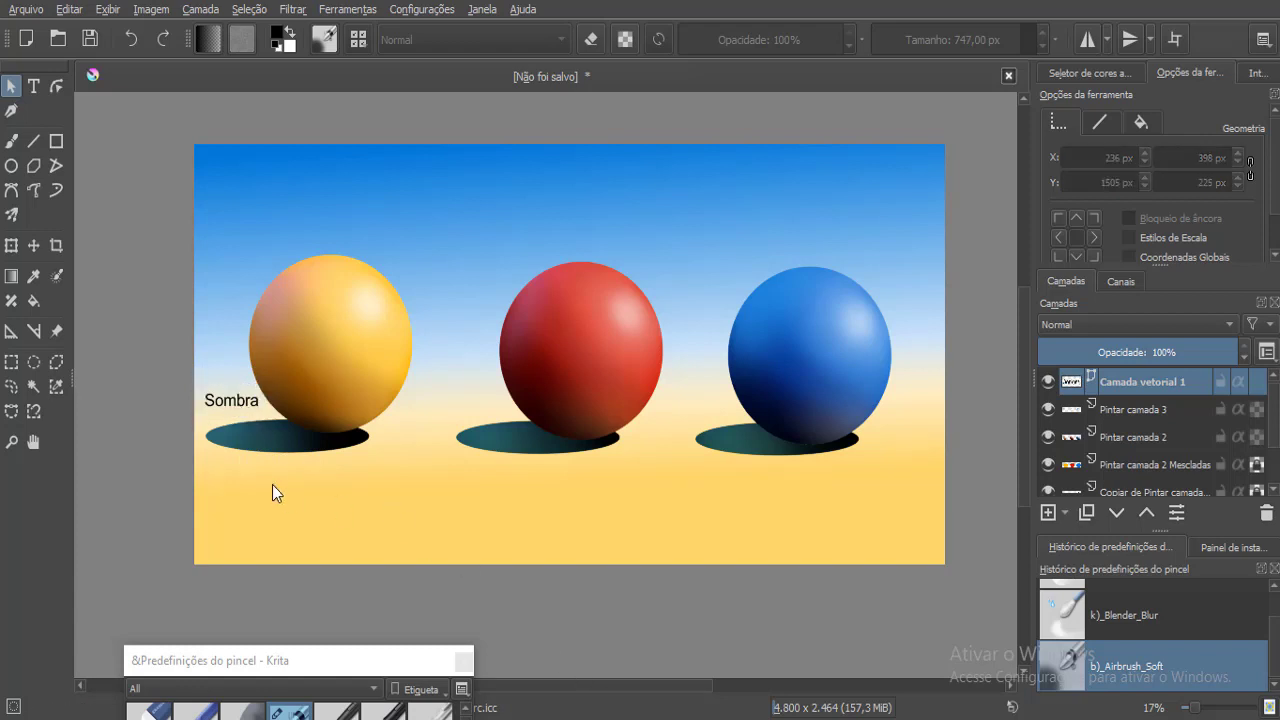
pyautogui.press('t')
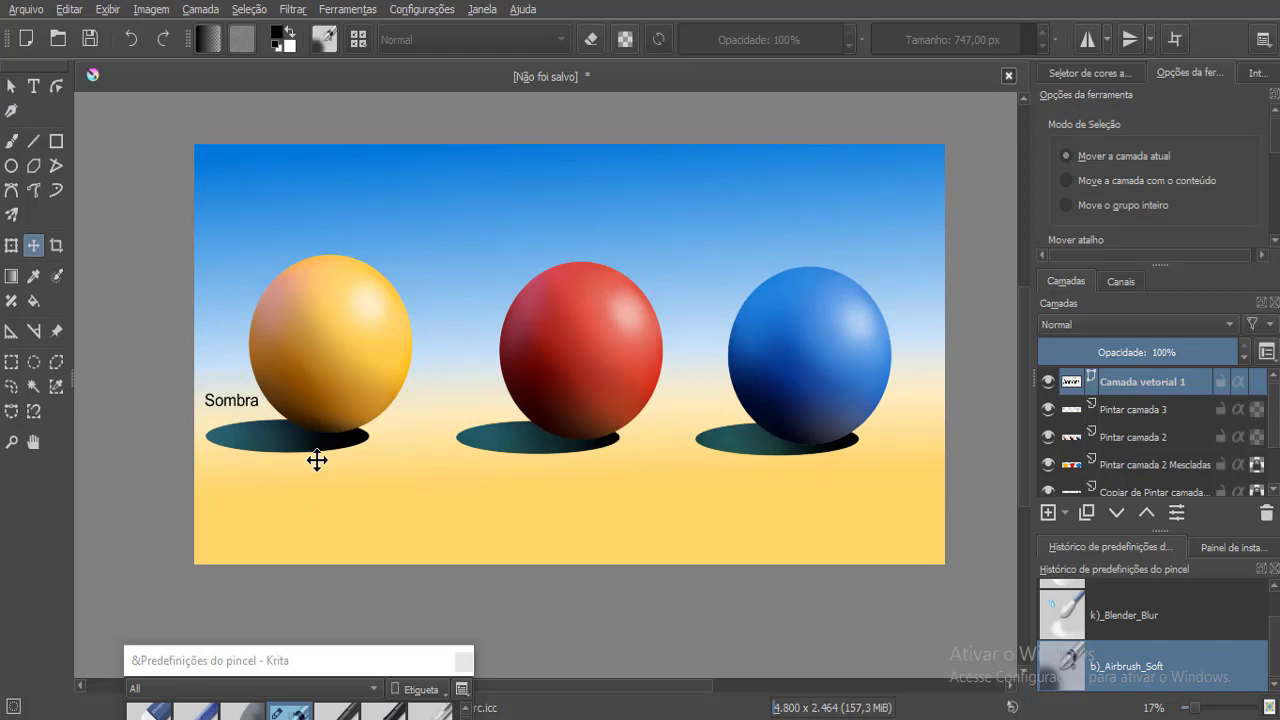
pyautogui.moveTo(314, 457)
pyautogui.mouseDown()
pyautogui.moveTo(391, 496)
pyautogui.moveTo(310, 466)
pyautogui.mouseUp()
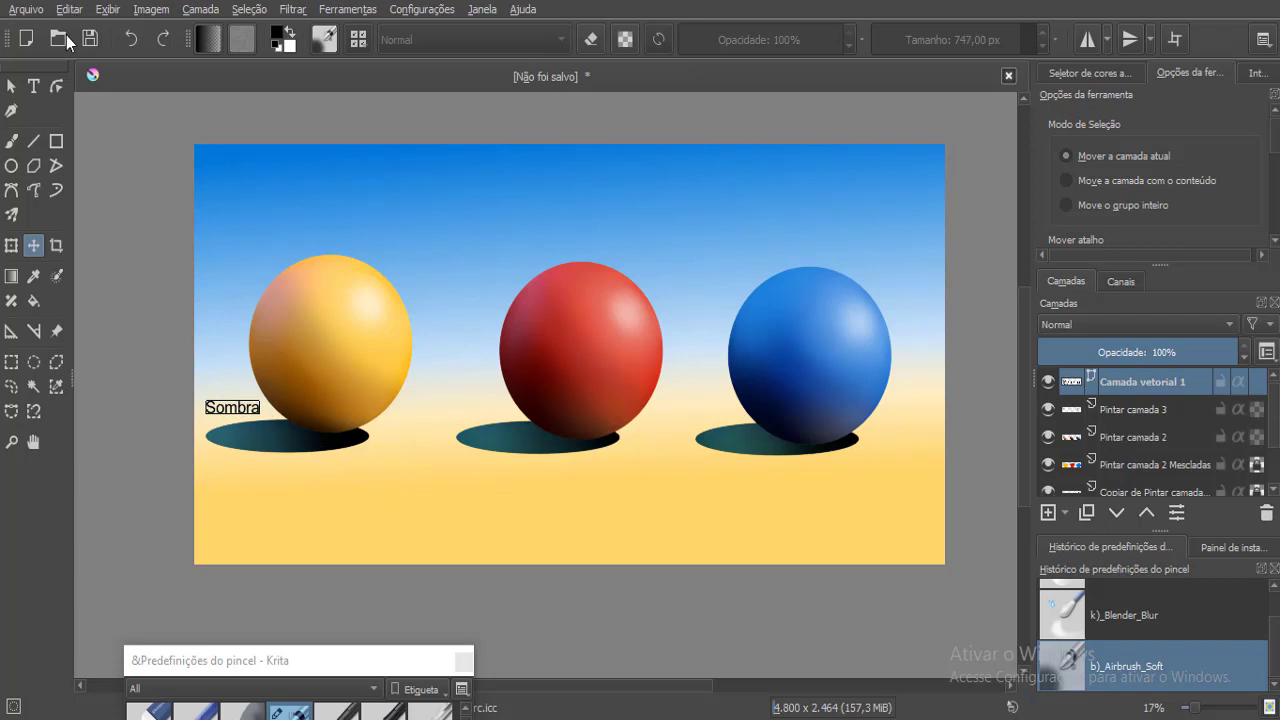
# Add a 20 pt Arial text reading "Ponto de contato", split over two lines, below the yellow ball's shadow.
pyautogui.click(39, 87)
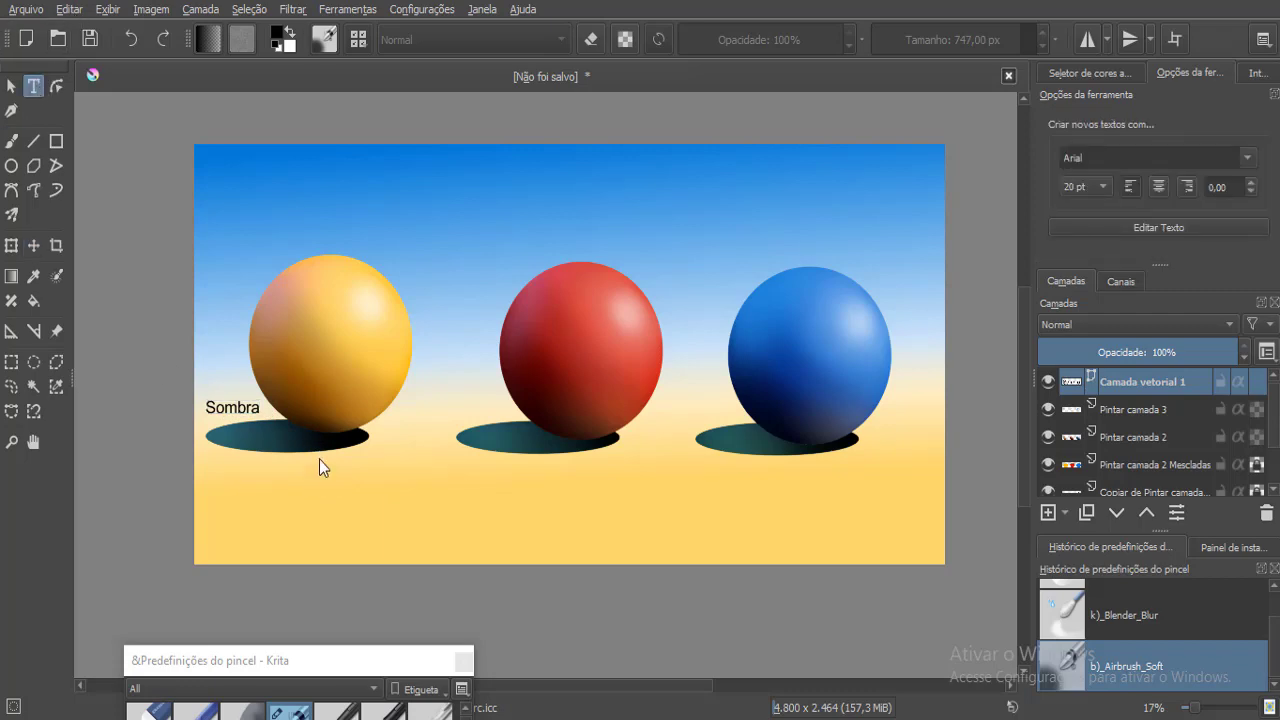
pyautogui.moveTo(308, 458); pyautogui.dragTo(416, 487)
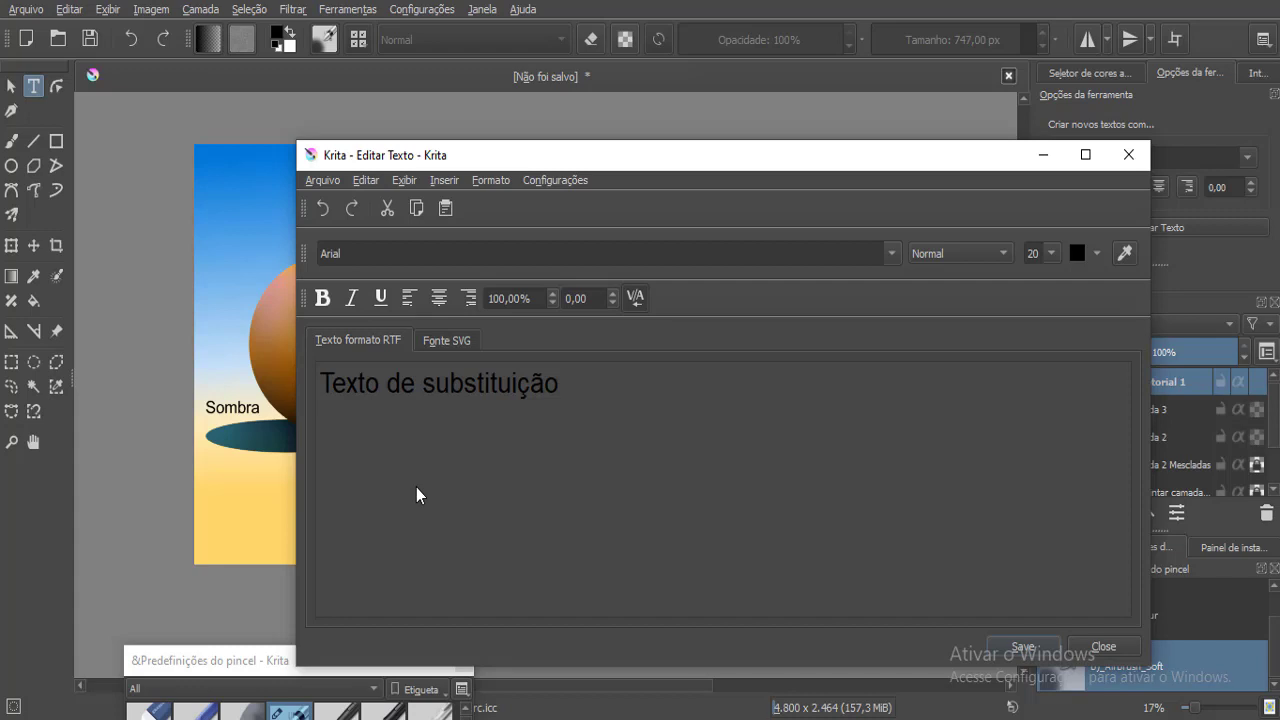
pyautogui.click(628, 379)
pyautogui.write('p')
pyautogui.hotkey('ctrl', 'a')
pyautogui.write('Po')
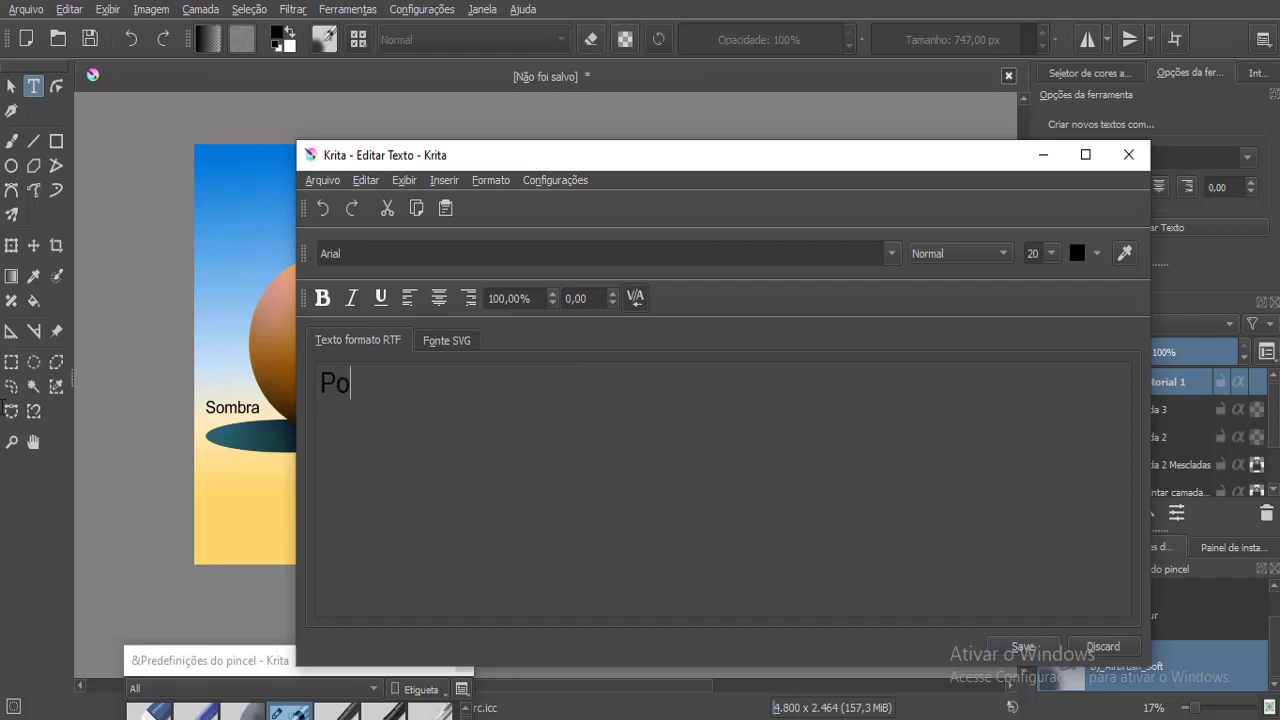
pyautogui.write('nto de contato')
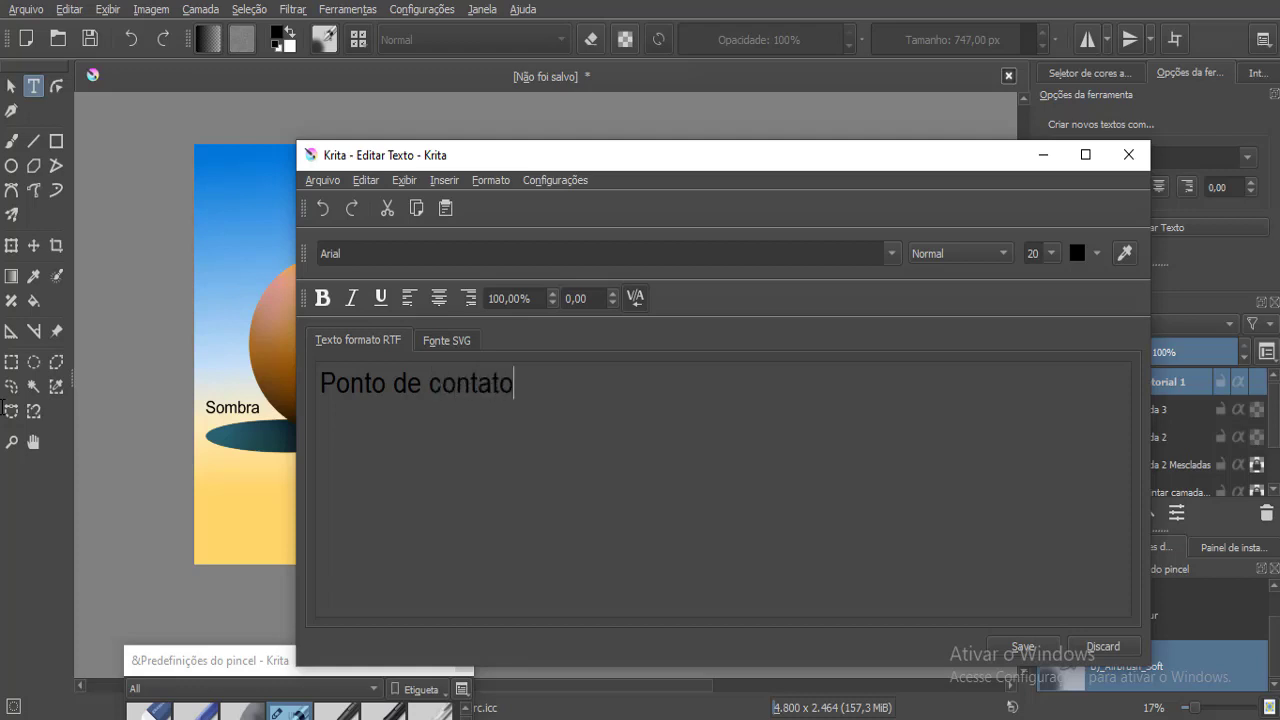
pyautogui.click(422, 381)
pyautogui.press('Return')
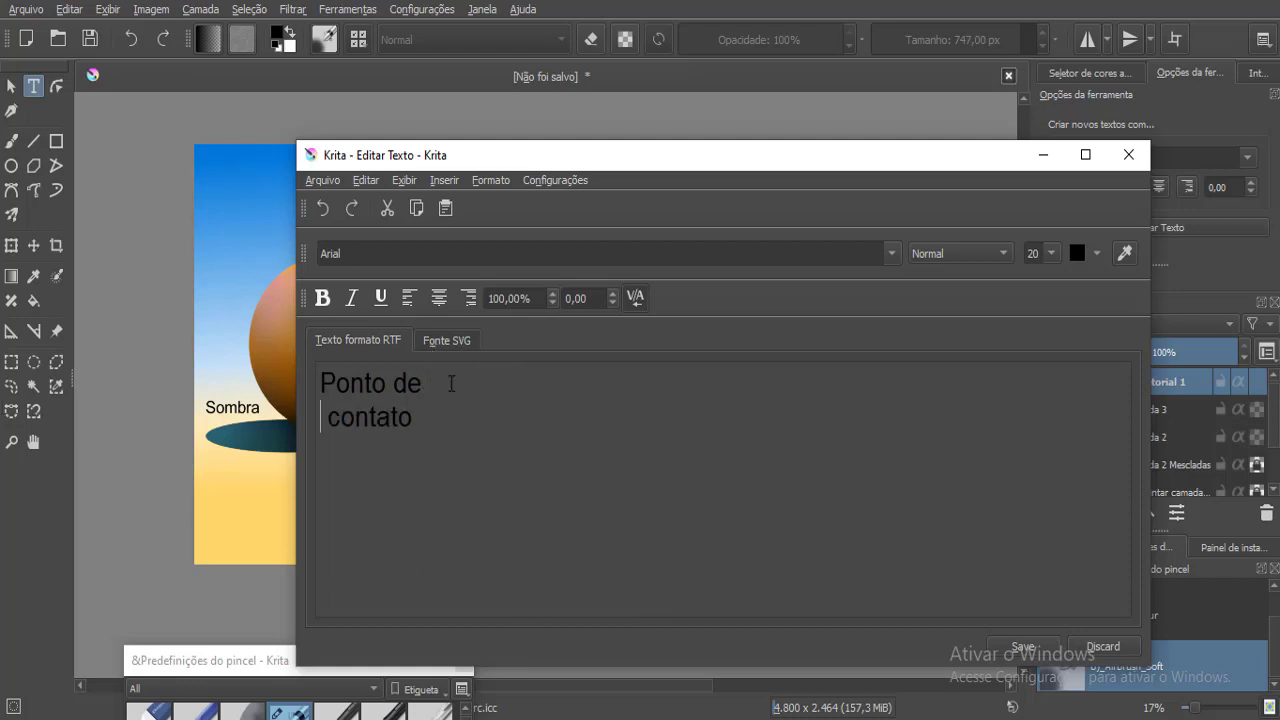
pyautogui.click(1024, 647)
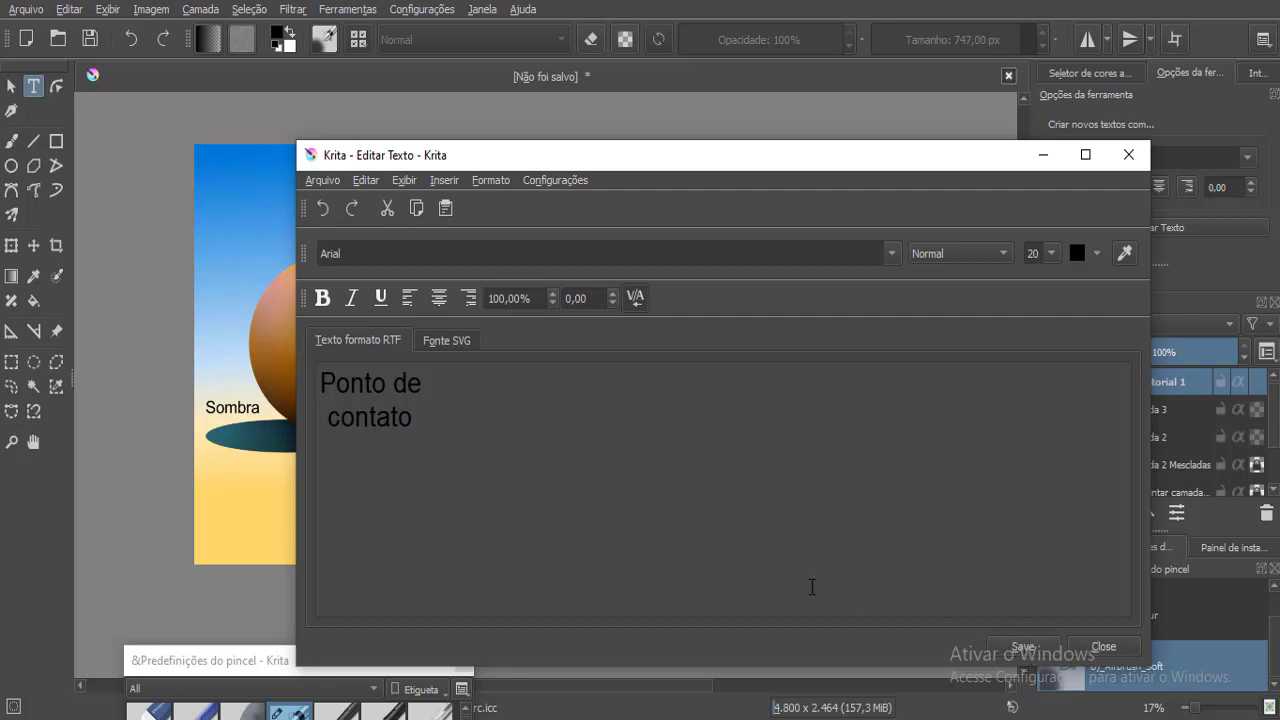
pyautogui.click(1128, 155)
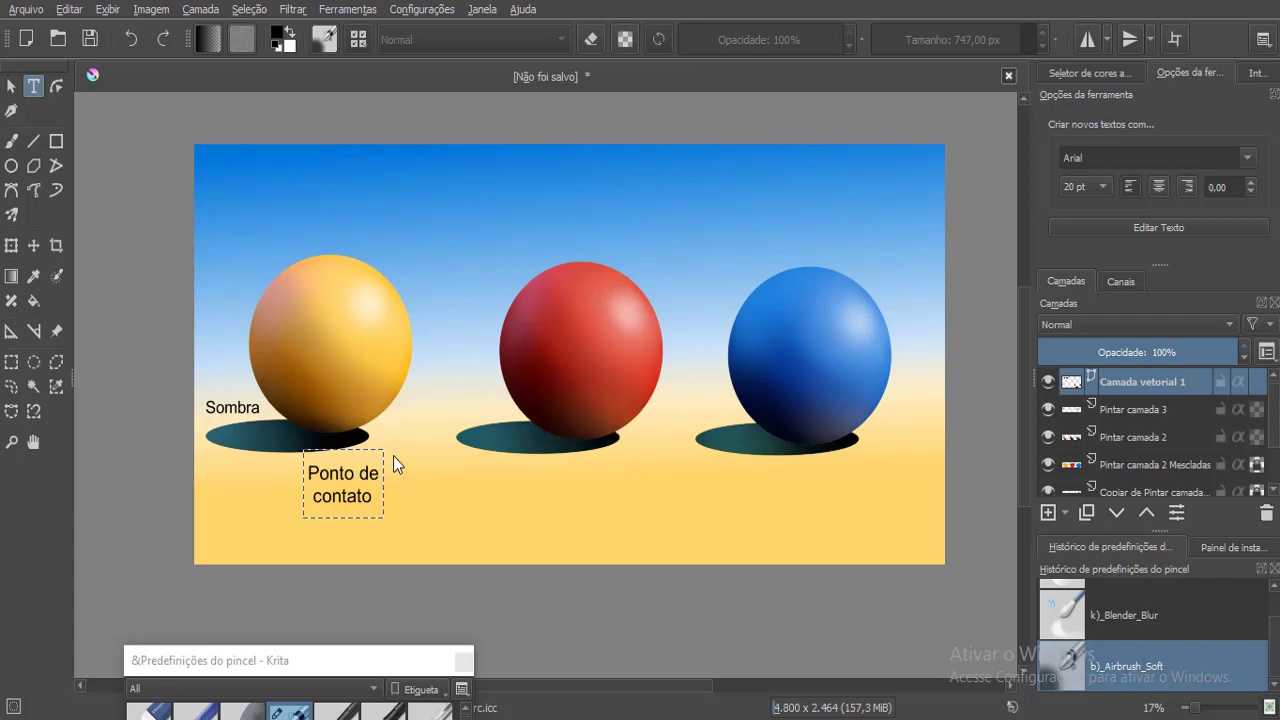
# Move the "Ponto de contato" label up and to the right, just below the right end of the yellow ball's shadow.
pyautogui.doubleClick(354, 488)
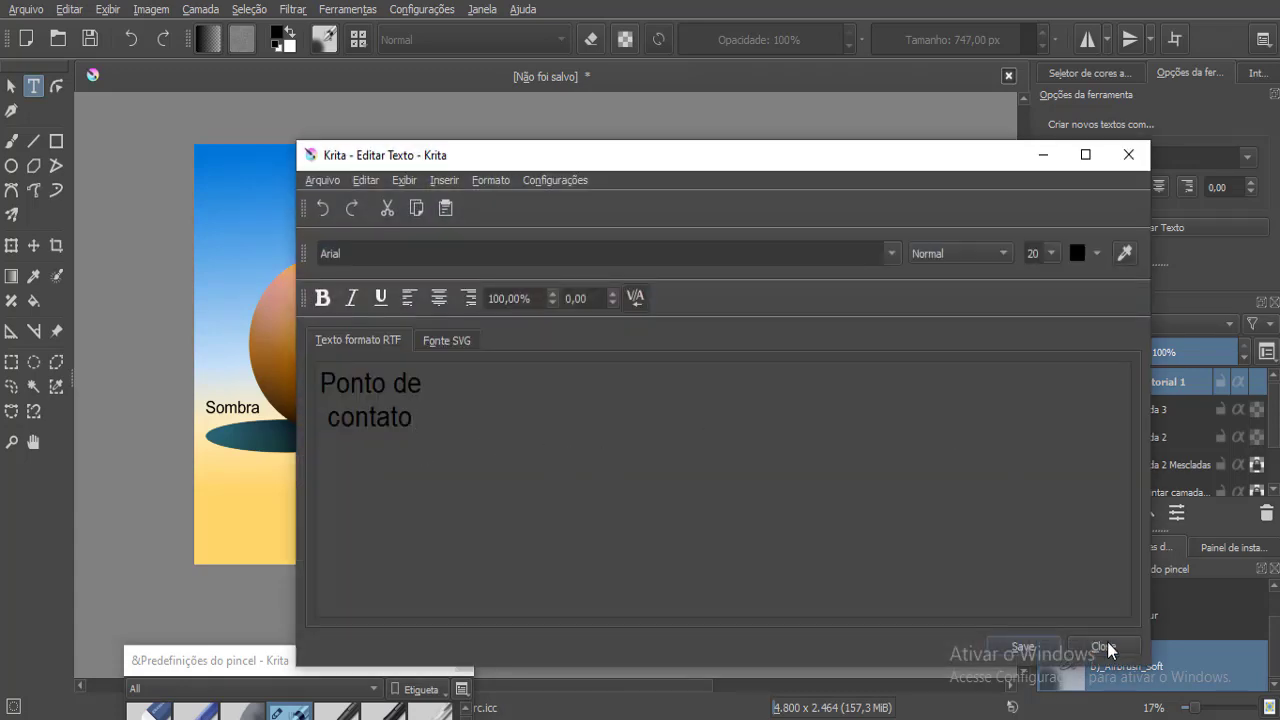
pyautogui.click(1103, 647)
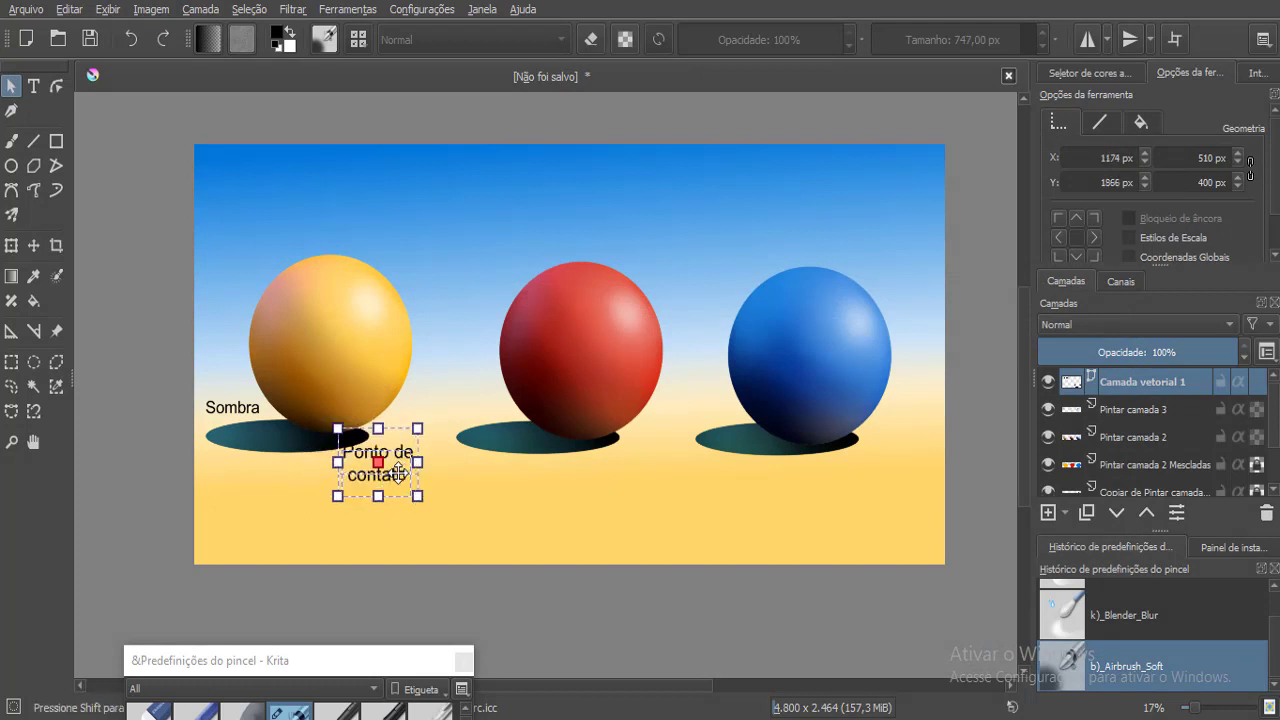
pyautogui.moveTo(398, 473); pyautogui.dragTo(400, 479)
pyautogui.click(230, 475)
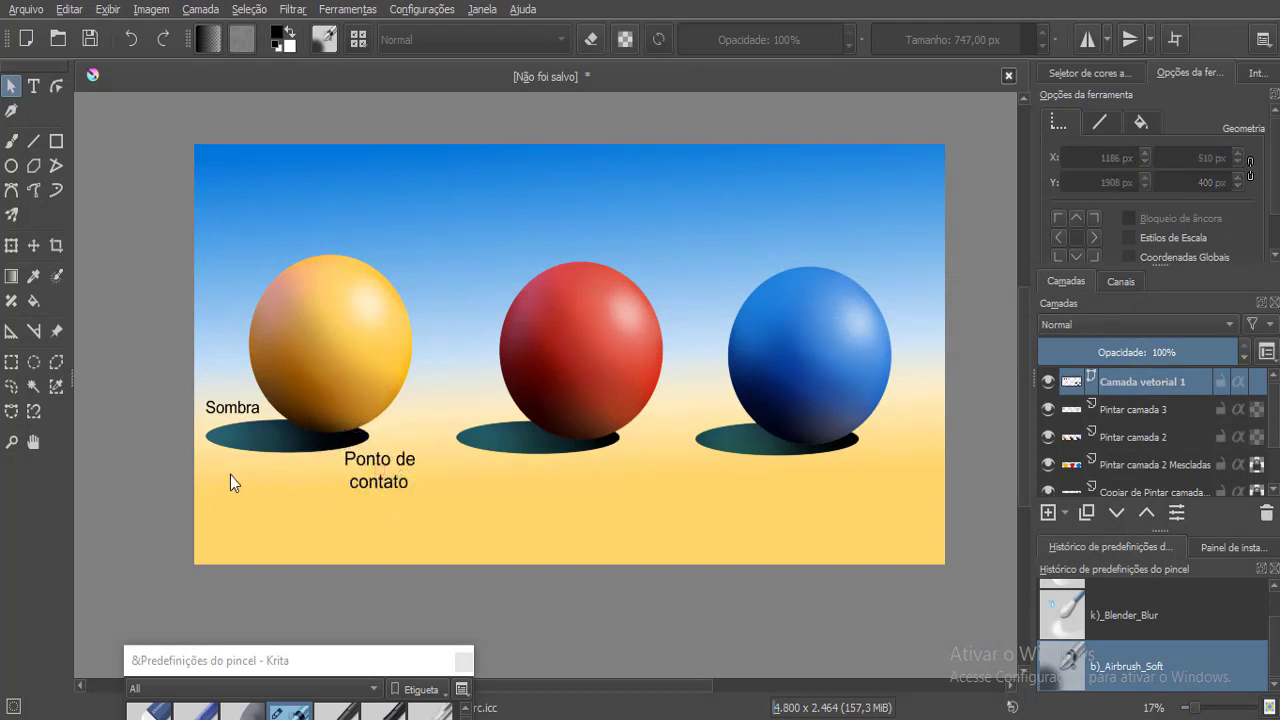
# Add a centred two-line text reading "Sombra projetada" below the left part of the yellow ball's shadow.
pyautogui.press('t')
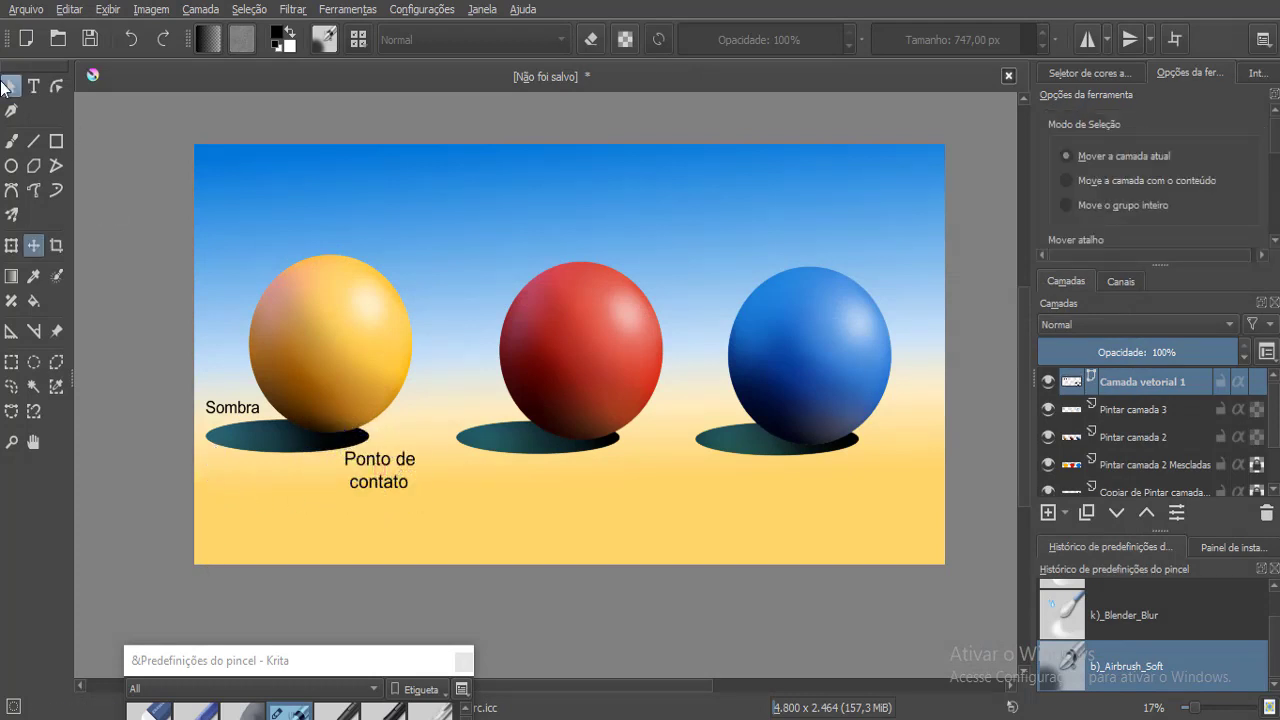
pyautogui.click(33, 86)
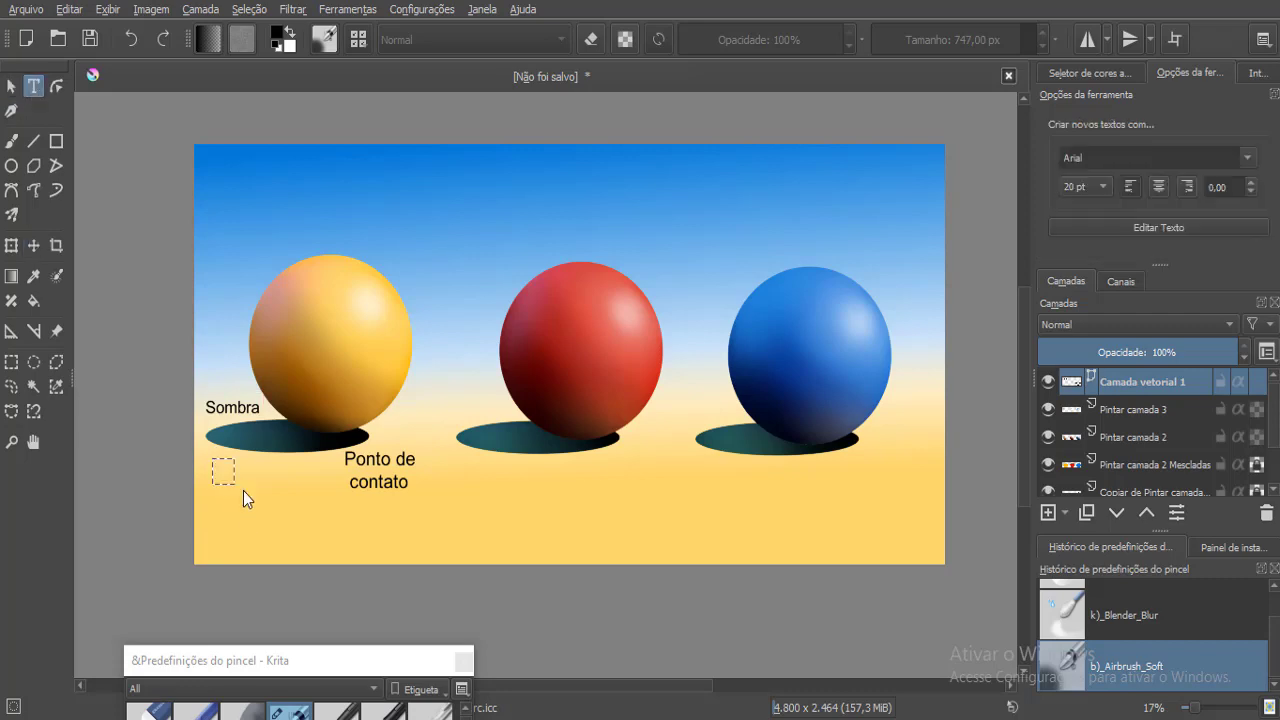
pyautogui.moveTo(310, 491); pyautogui.dragTo(320, 491)
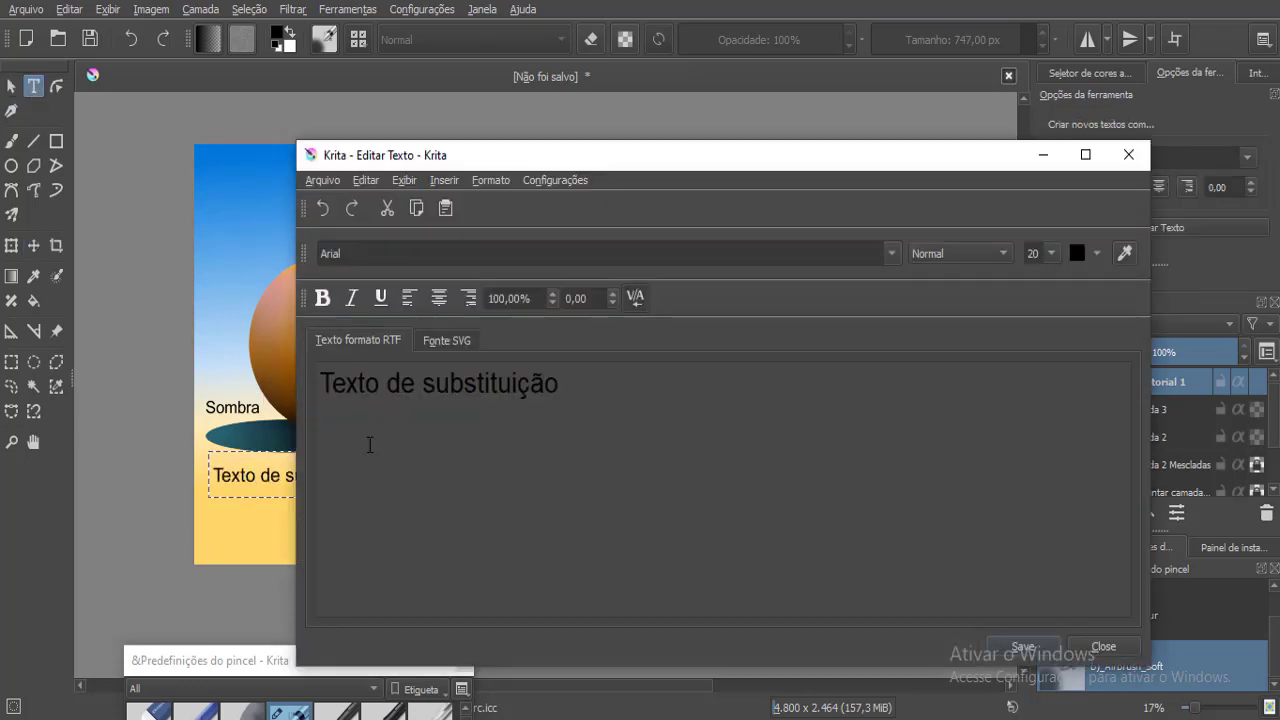
pyautogui.moveTo(613, 385); pyautogui.dragTo(235, 395)
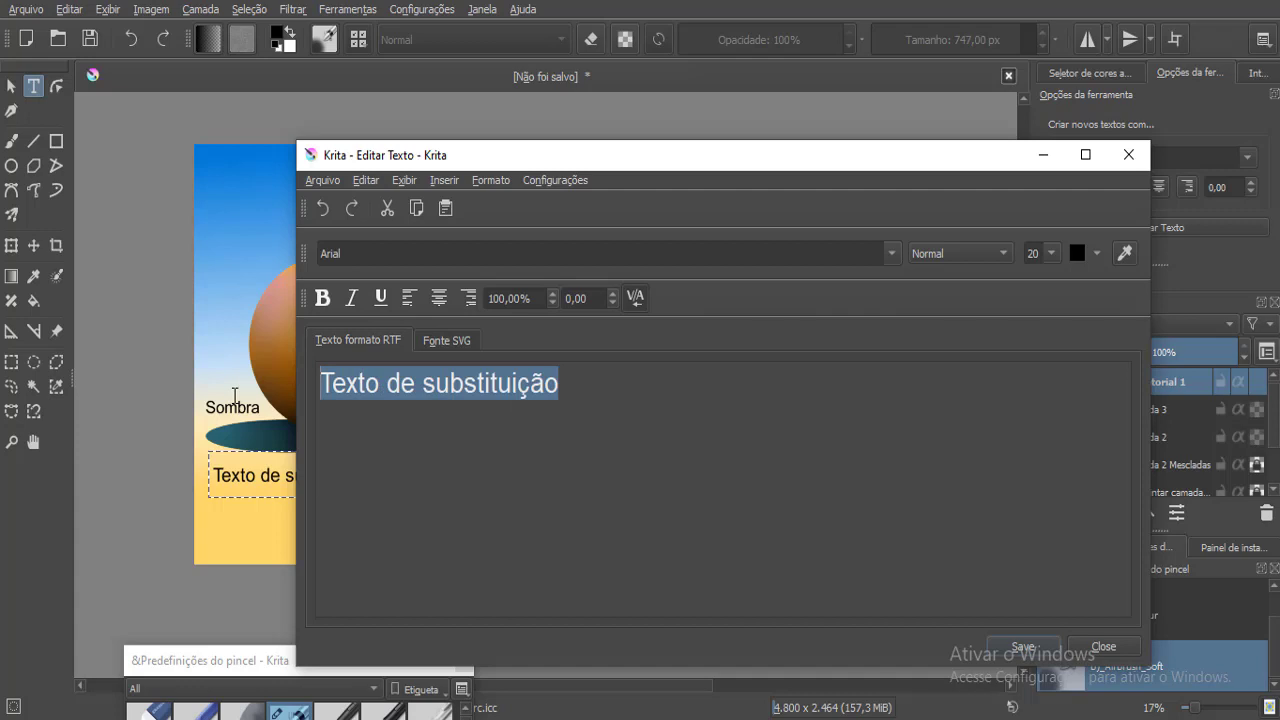
pyautogui.write('Sombra p')
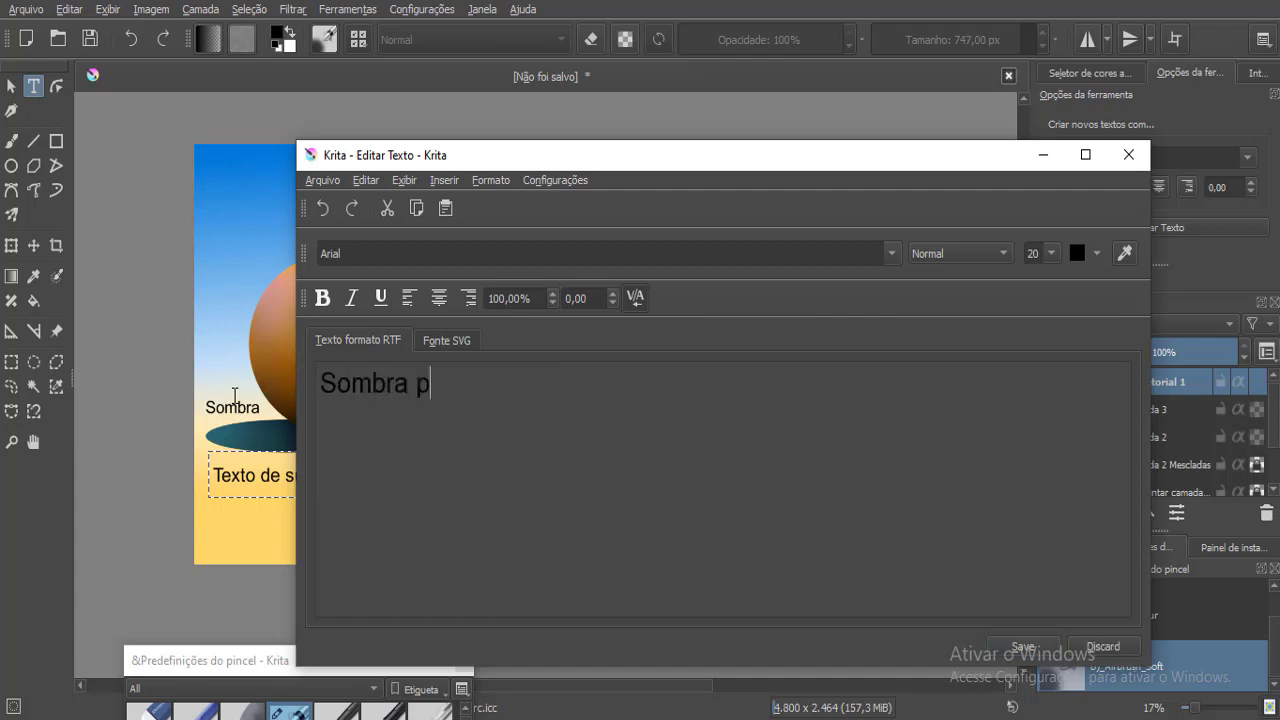
pyautogui.write('rojetada')
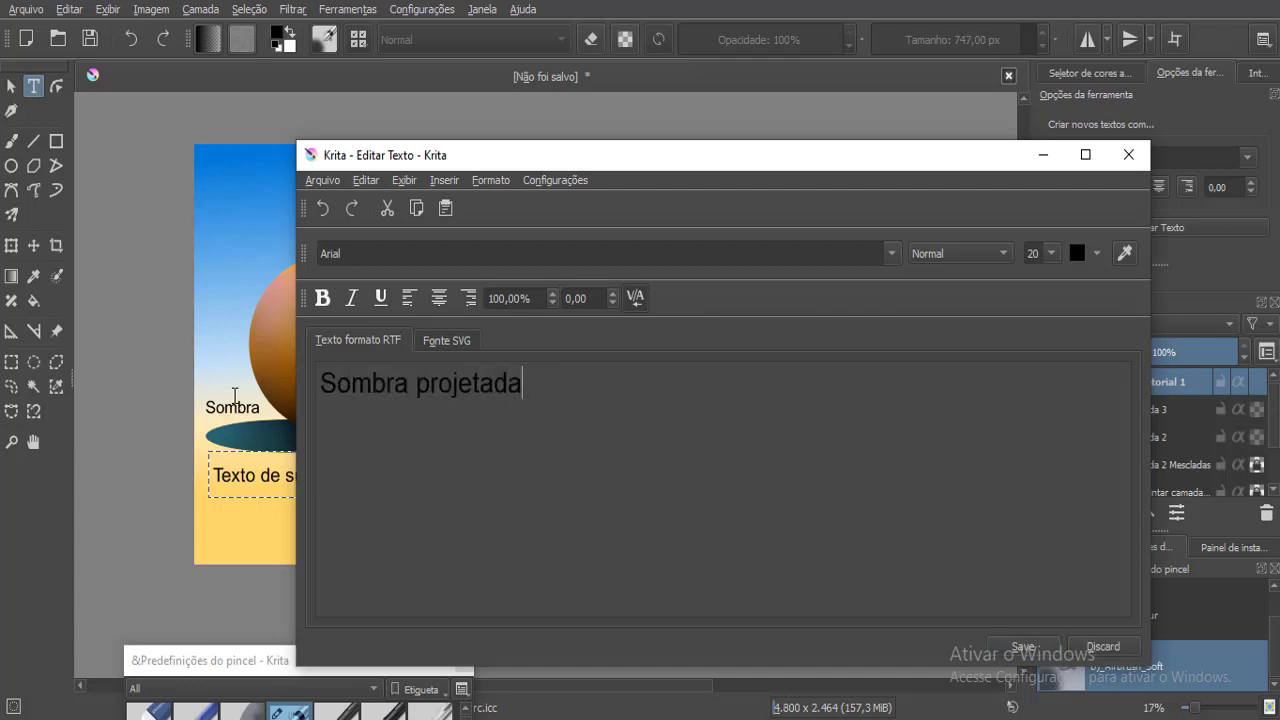
pyautogui.click(416, 383)
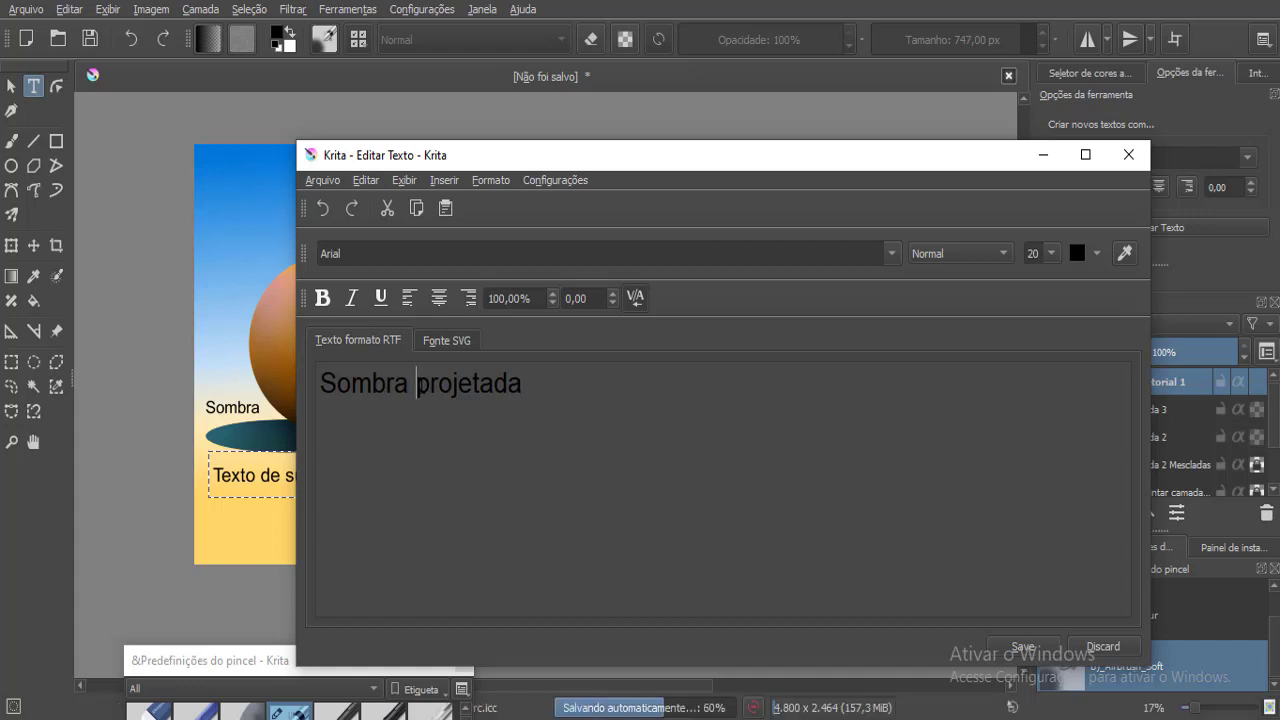
pyautogui.press('Return')
pyautogui.click(439, 298)
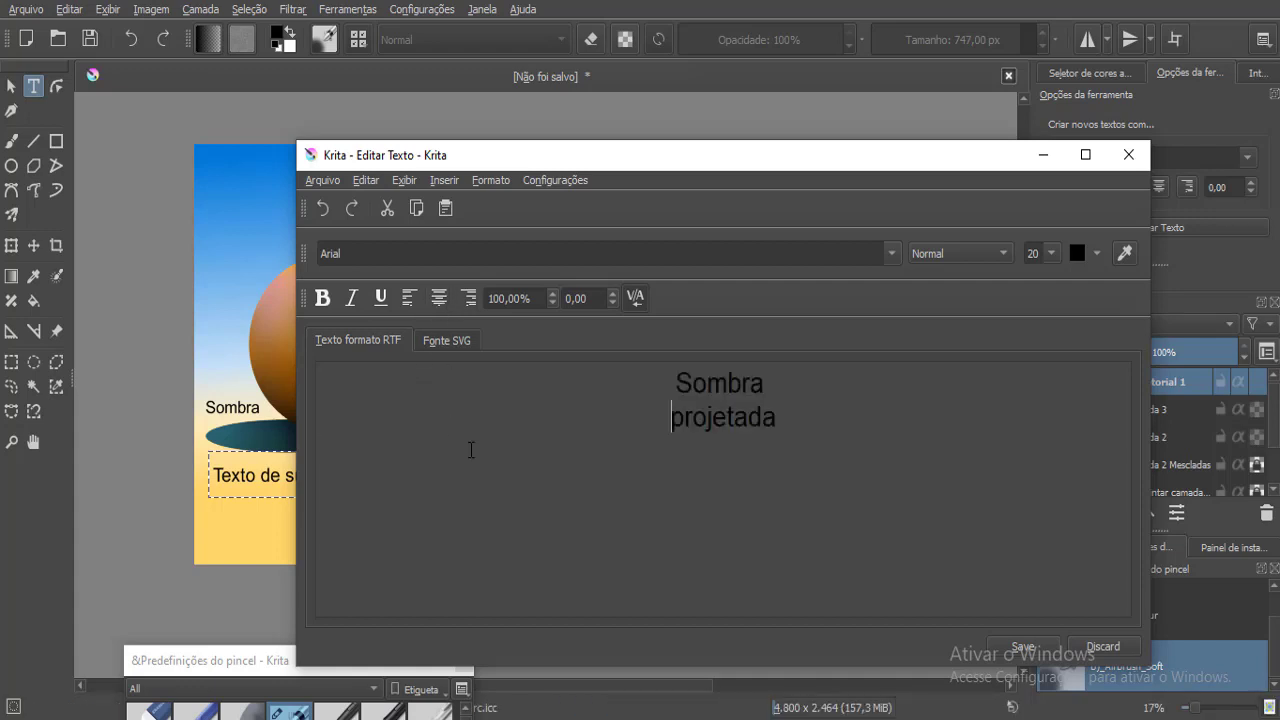
pyautogui.click(1018, 647)
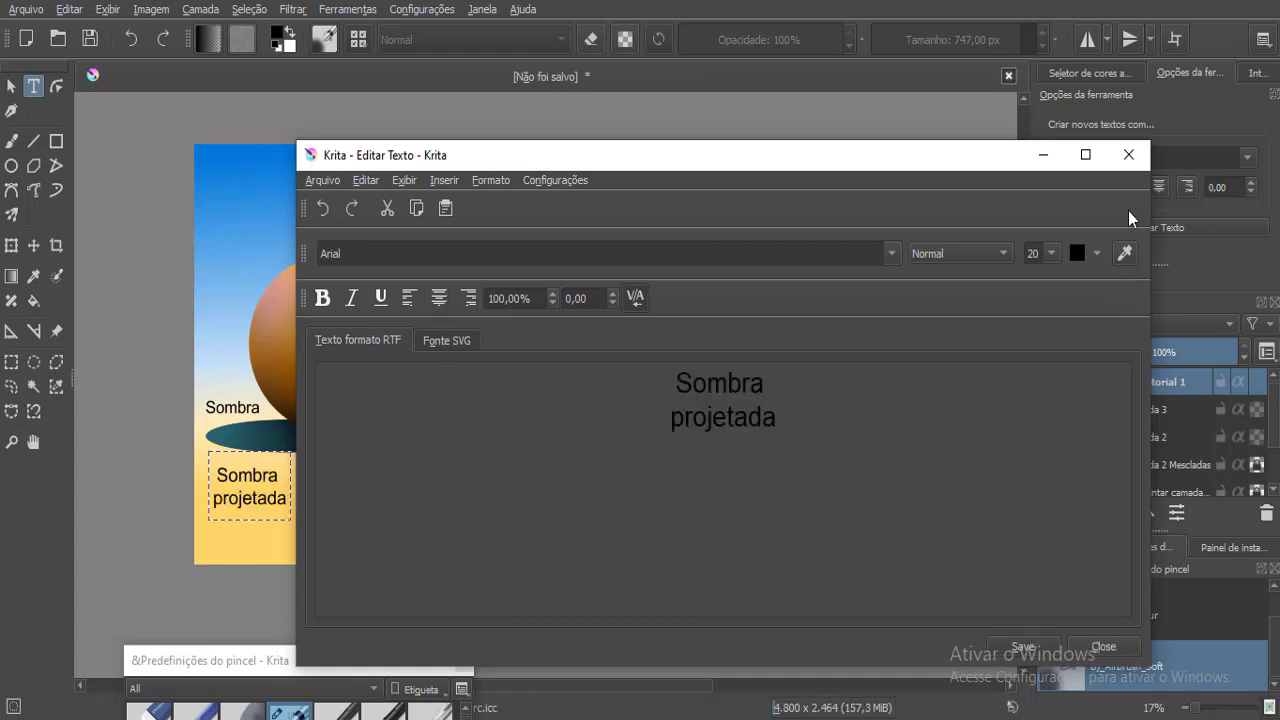
# Close the text editor and move the yellow ball's label layer slightly down and toward the image's left edge.
pyautogui.click(1128, 154)
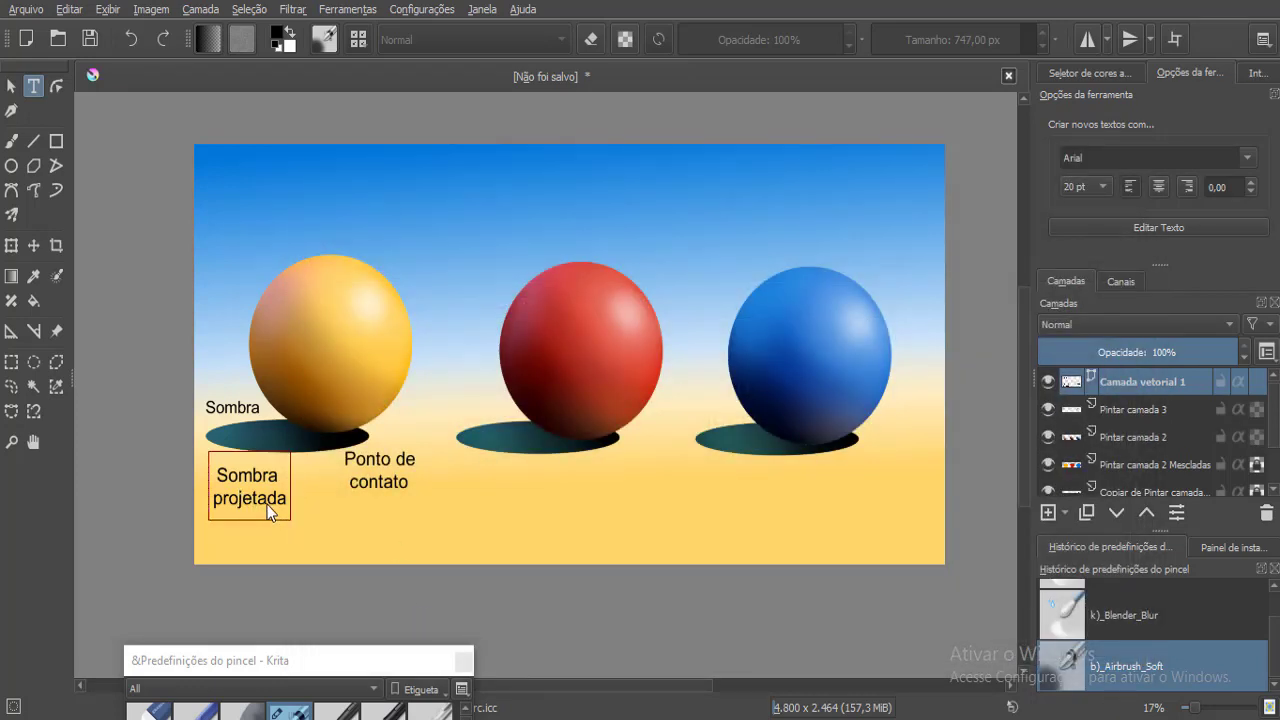
pyautogui.click(261, 497)
pyautogui.click(33, 245)
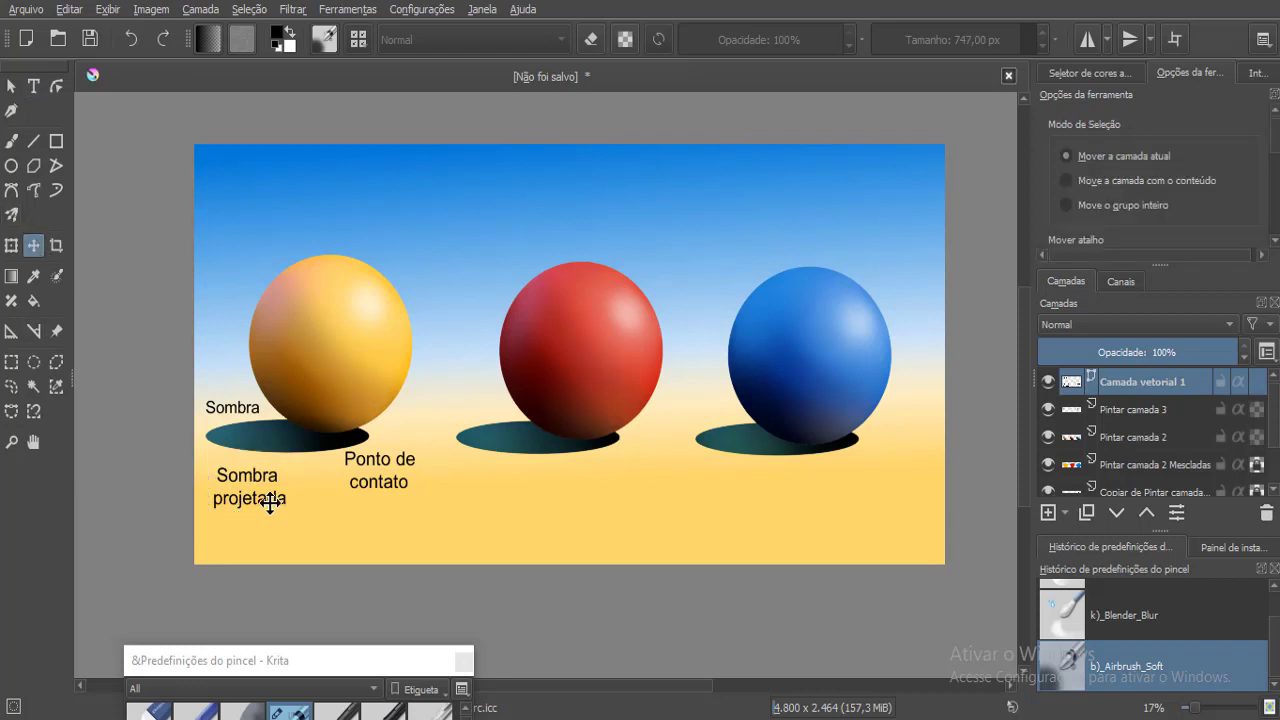
pyautogui.moveTo(271, 503)
pyautogui.mouseDown()
pyautogui.moveTo(306, 508)
pyautogui.moveTo(266, 492)
pyautogui.moveTo(263, 505)
pyautogui.mouseUp()
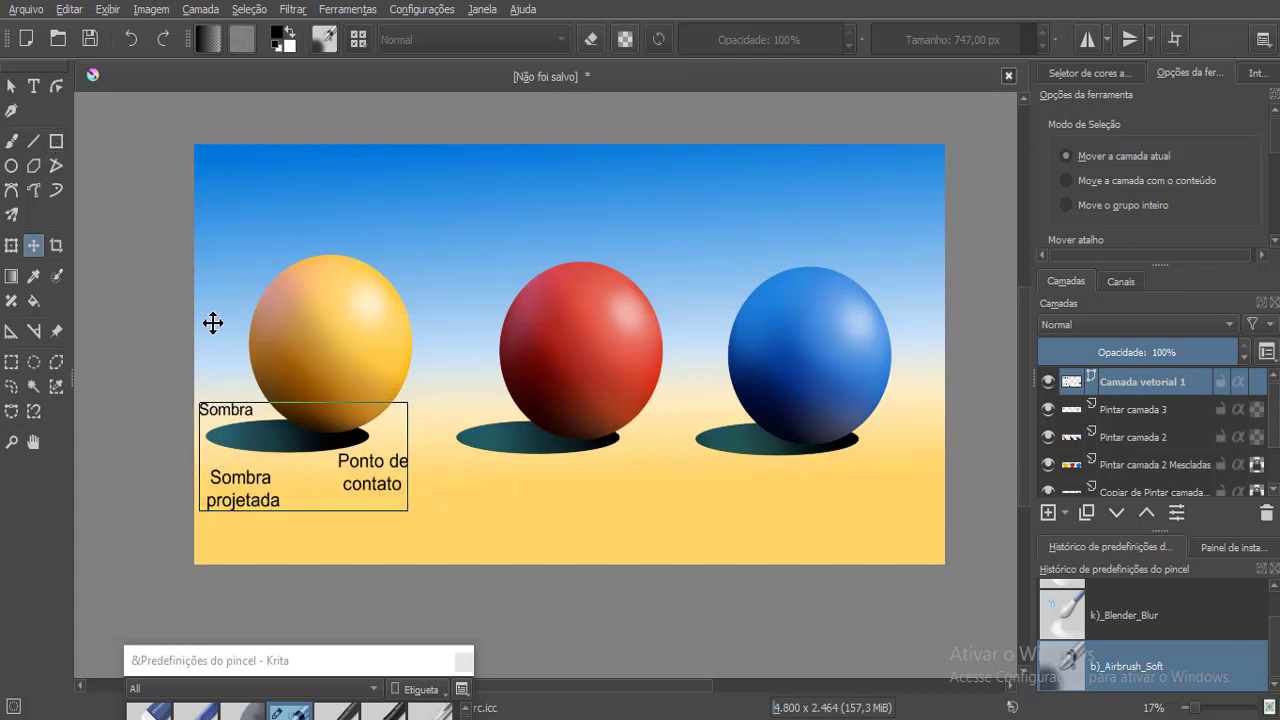
# Duplicate the vector layer with the three shadow labels and place the copy around the red ball's shadow.
pyautogui.moveTo(1142, 380); pyautogui.dragTo(1067, 514)
pyautogui.rightClick(1126, 383)
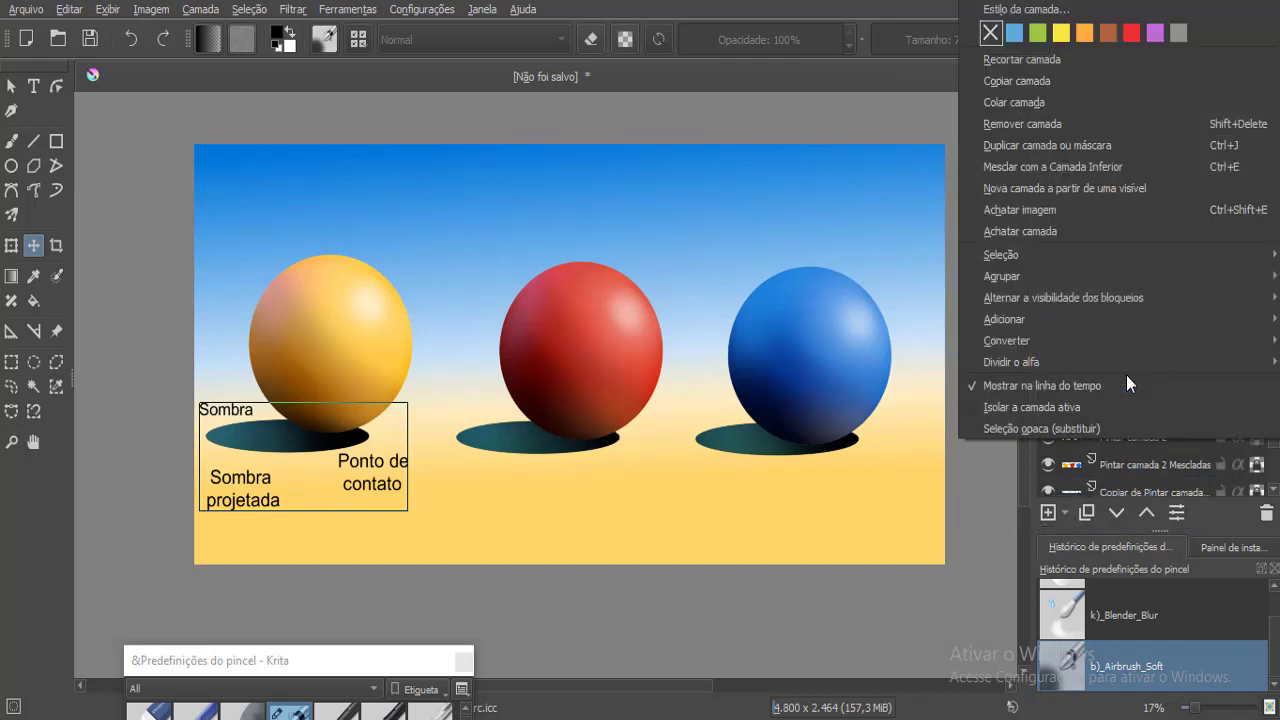
pyautogui.click(1032, 152)
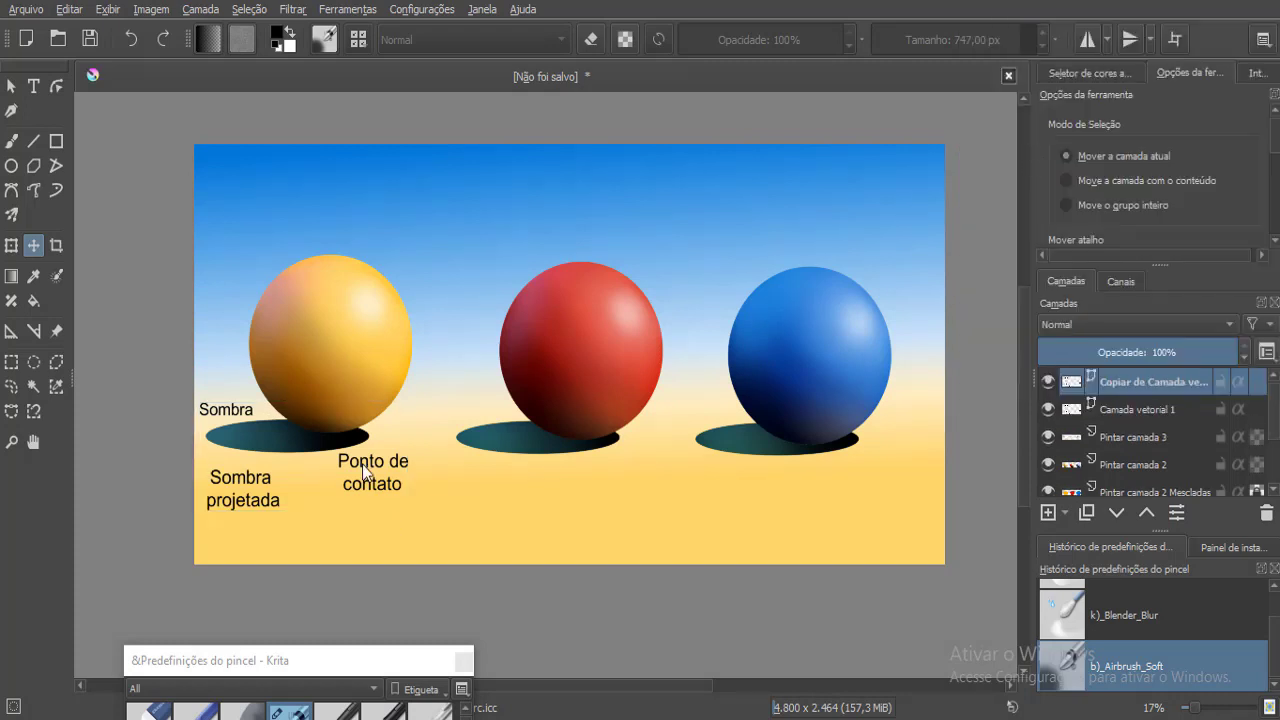
pyautogui.moveTo(362, 464); pyautogui.dragTo(613, 466)
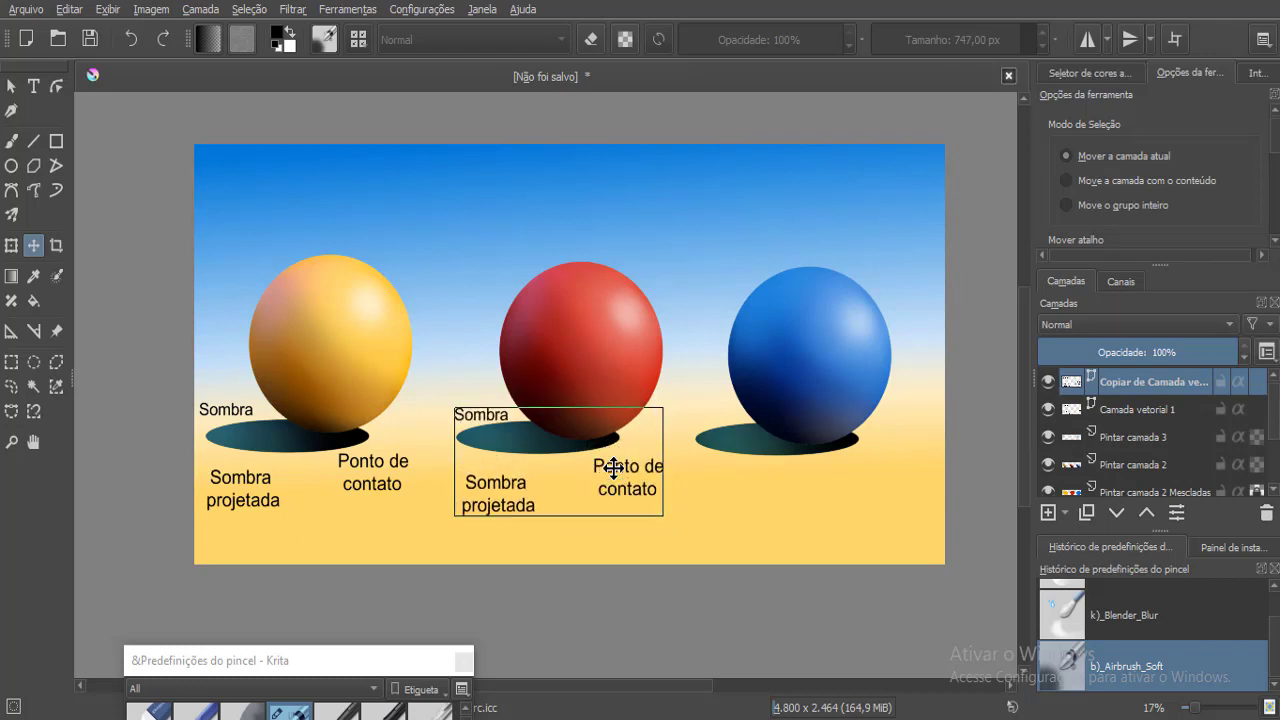
# Duplicate the red ball's label layer and place the copy around the blue ball's shadow.
pyautogui.rightClick(1147, 375)
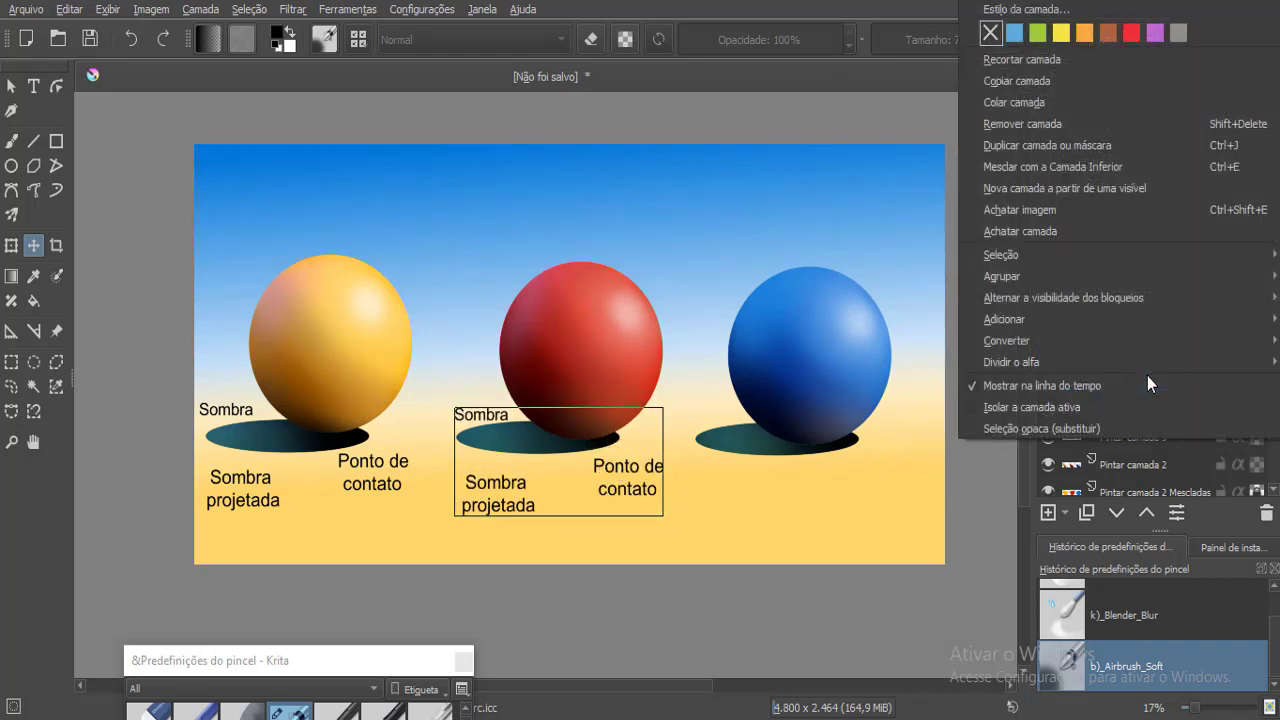
pyautogui.click(1024, 143)
pyautogui.moveTo(632, 485); pyautogui.dragTo(864, 483)
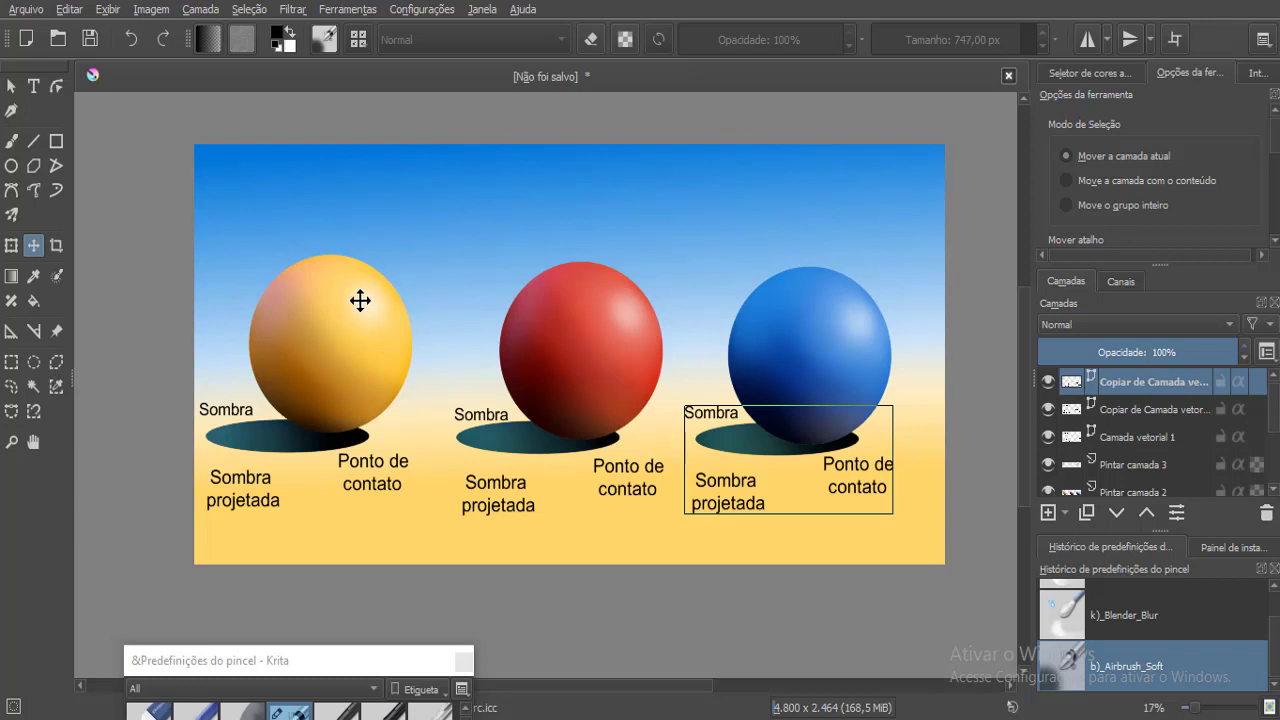
# Add a 20 pt Arial text reading "Luz ambiente" above the upper left of the yellow ball.
pyautogui.click(36, 89)
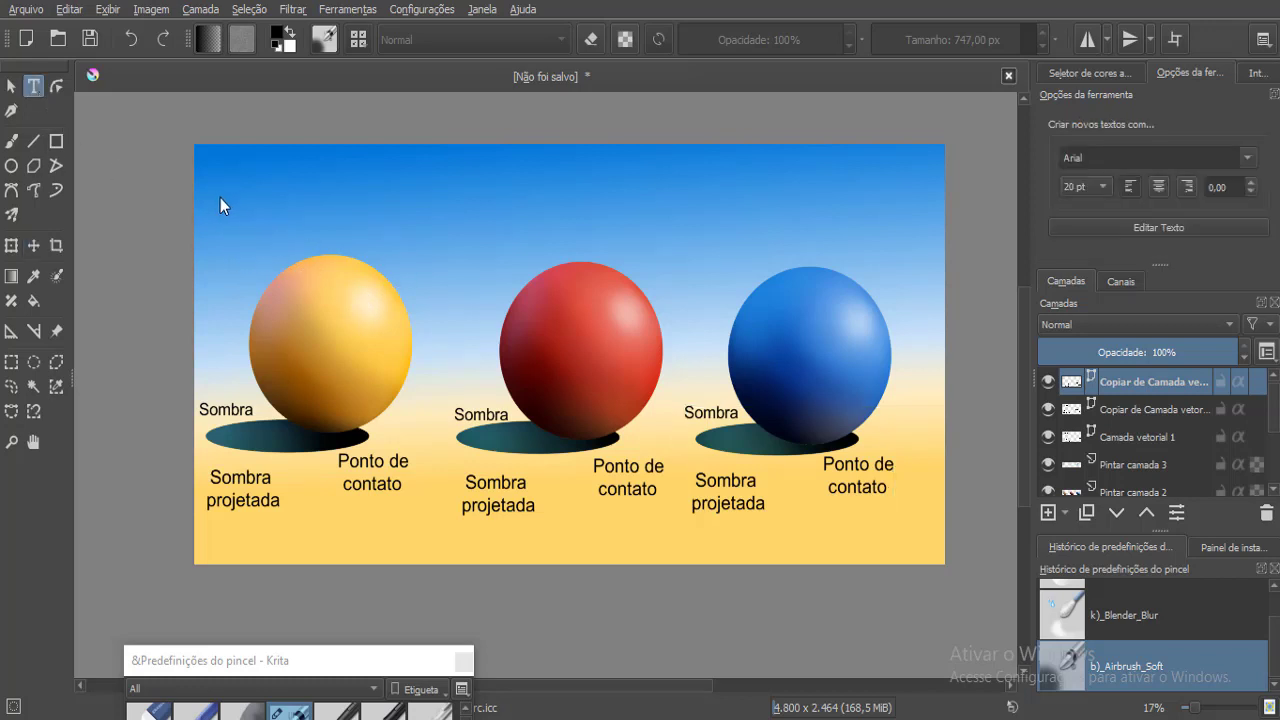
pyautogui.moveTo(215, 199); pyautogui.dragTo(304, 255)
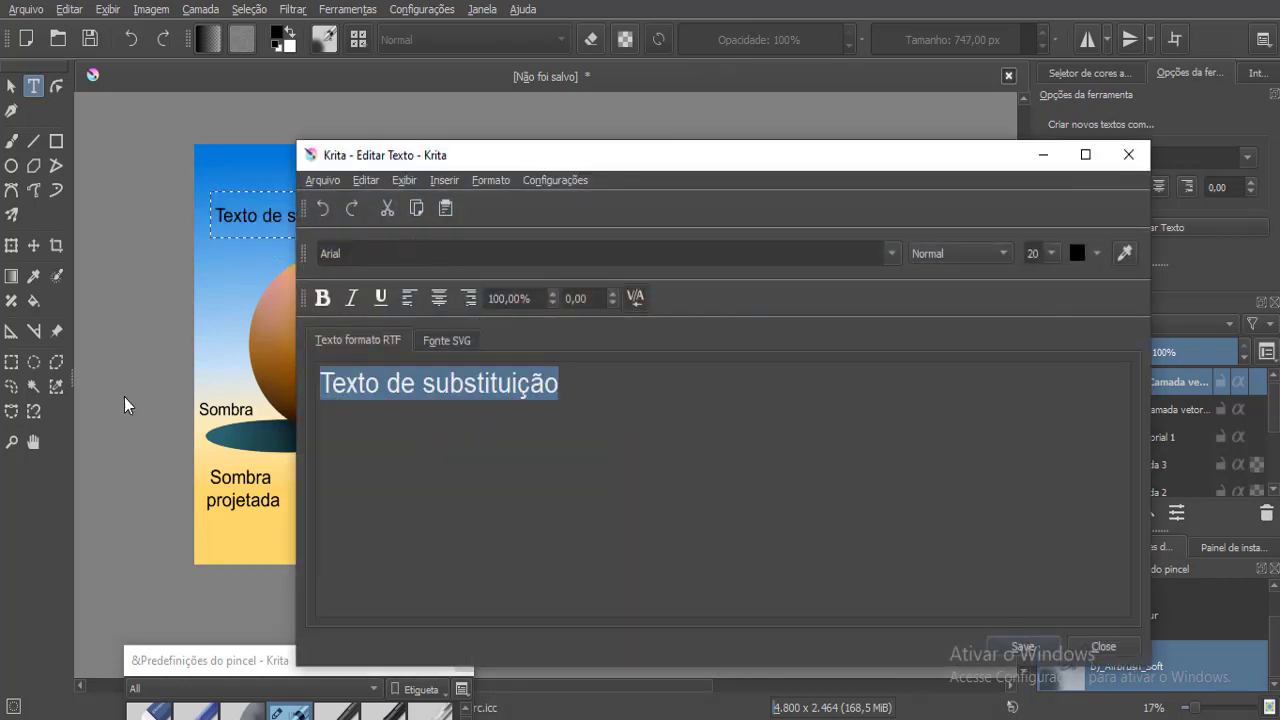
pyautogui.write('Luz ambie')
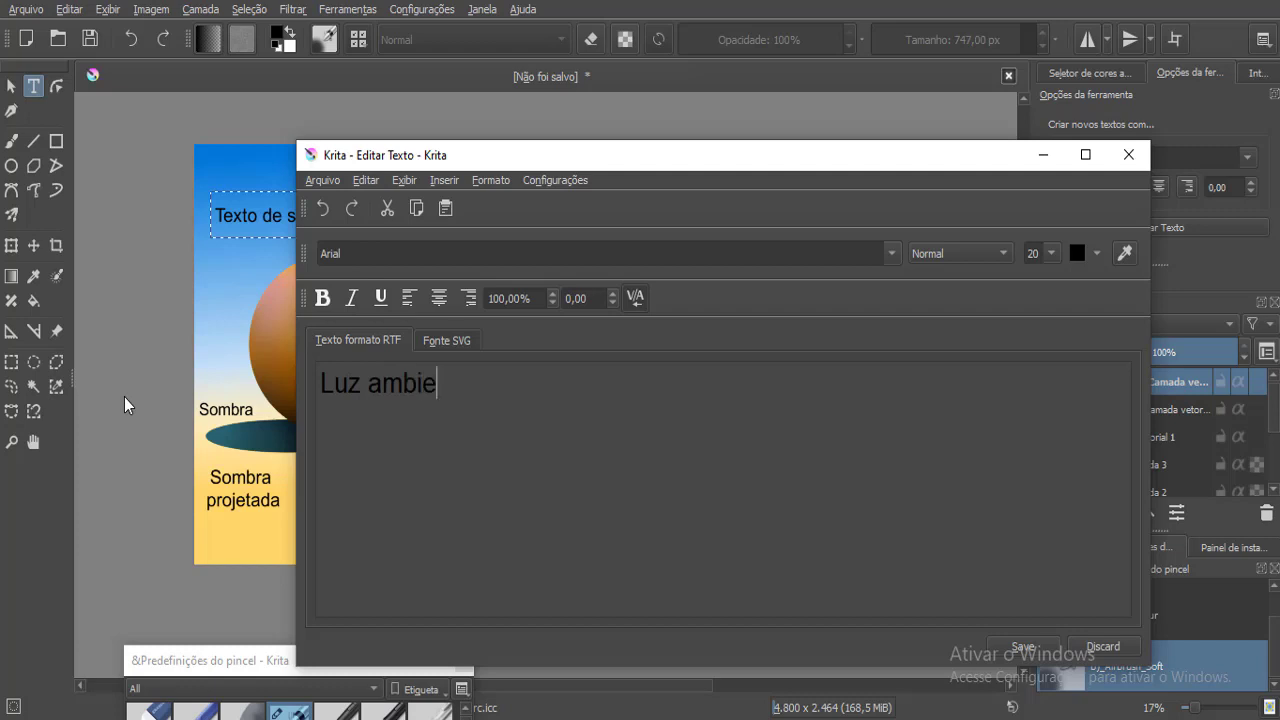
pyautogui.write('nte')
pyautogui.click(1022, 646)
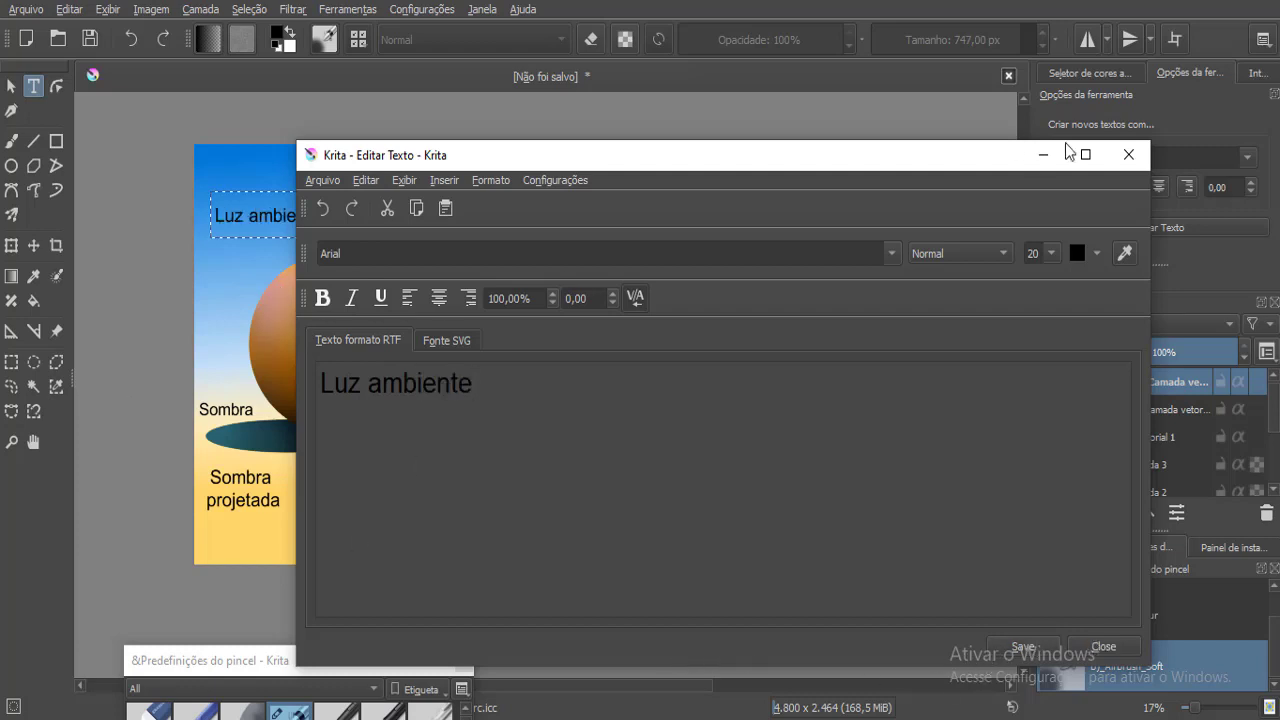
pyautogui.click(1128, 154)
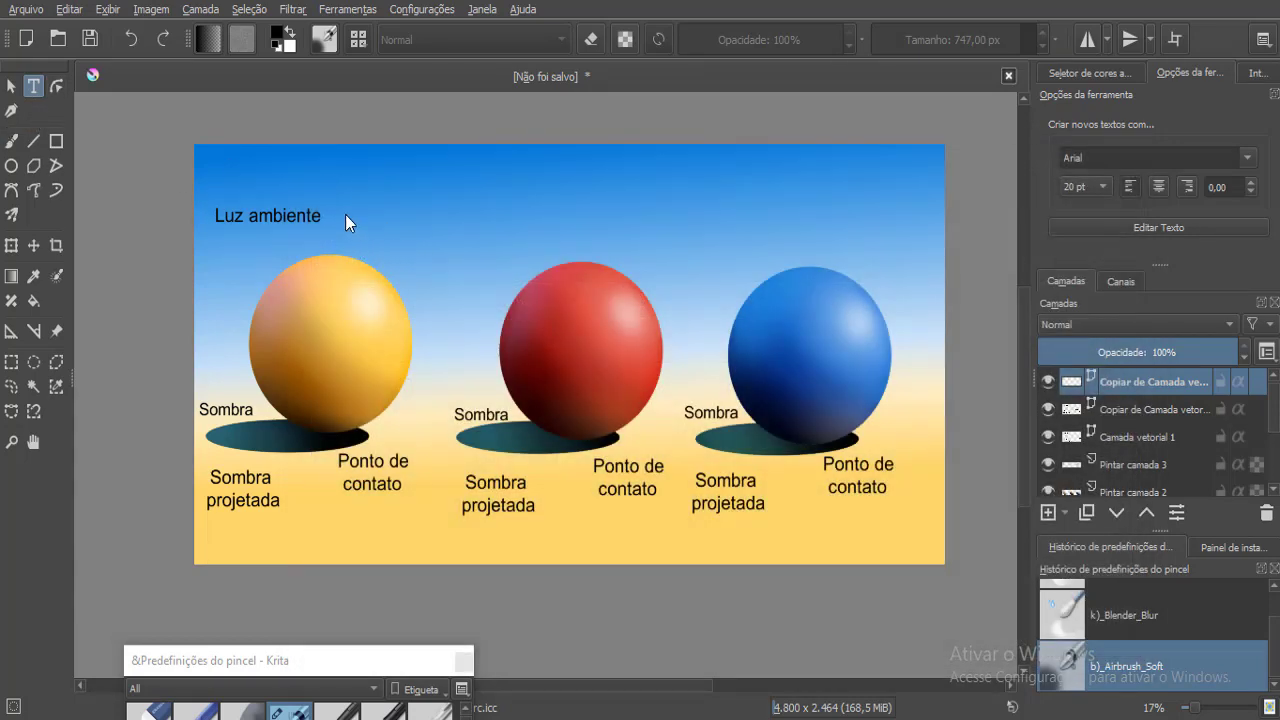
# Add a 20 pt Arial text reading "Luz e Luz alta" above the upper right of the yellow ball.
pyautogui.moveTo(345, 214); pyautogui.dragTo(489, 250)
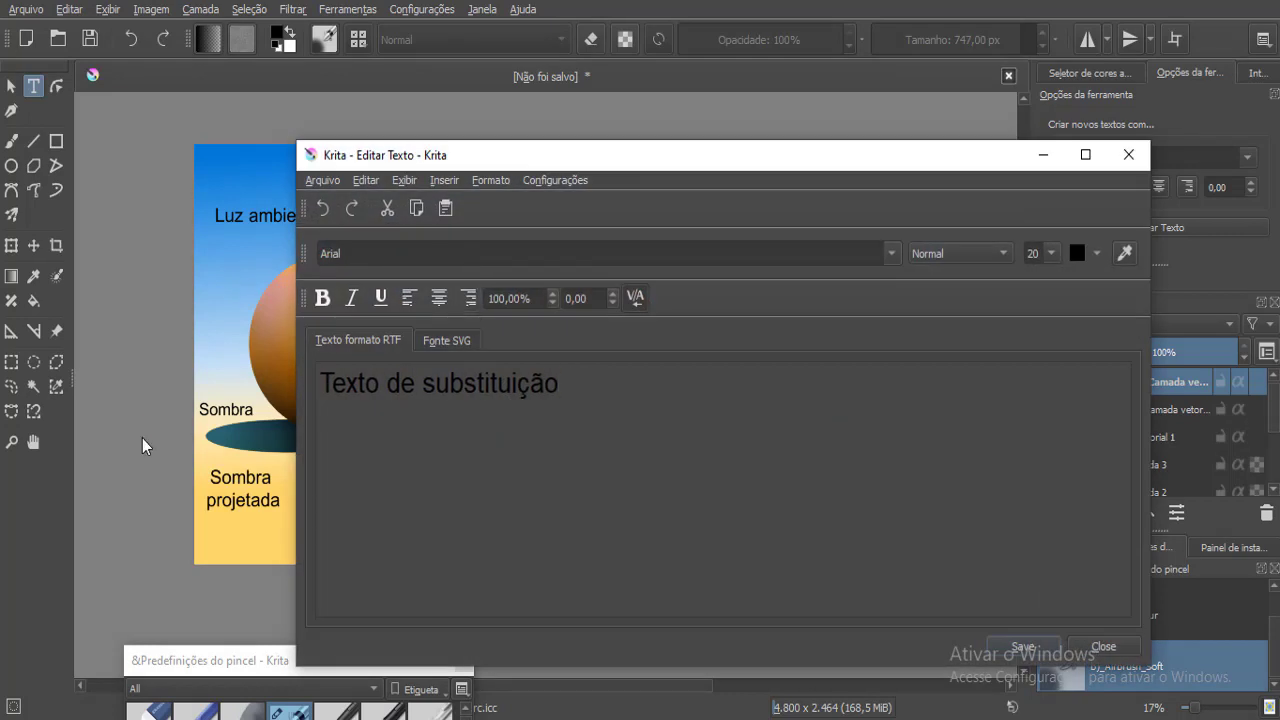
pyautogui.click(590, 384)
pyautogui.keyDown('shift'); pyautogui.click(321, 381); pyautogui.keyUp('shift')
pyautogui.write('Luz')
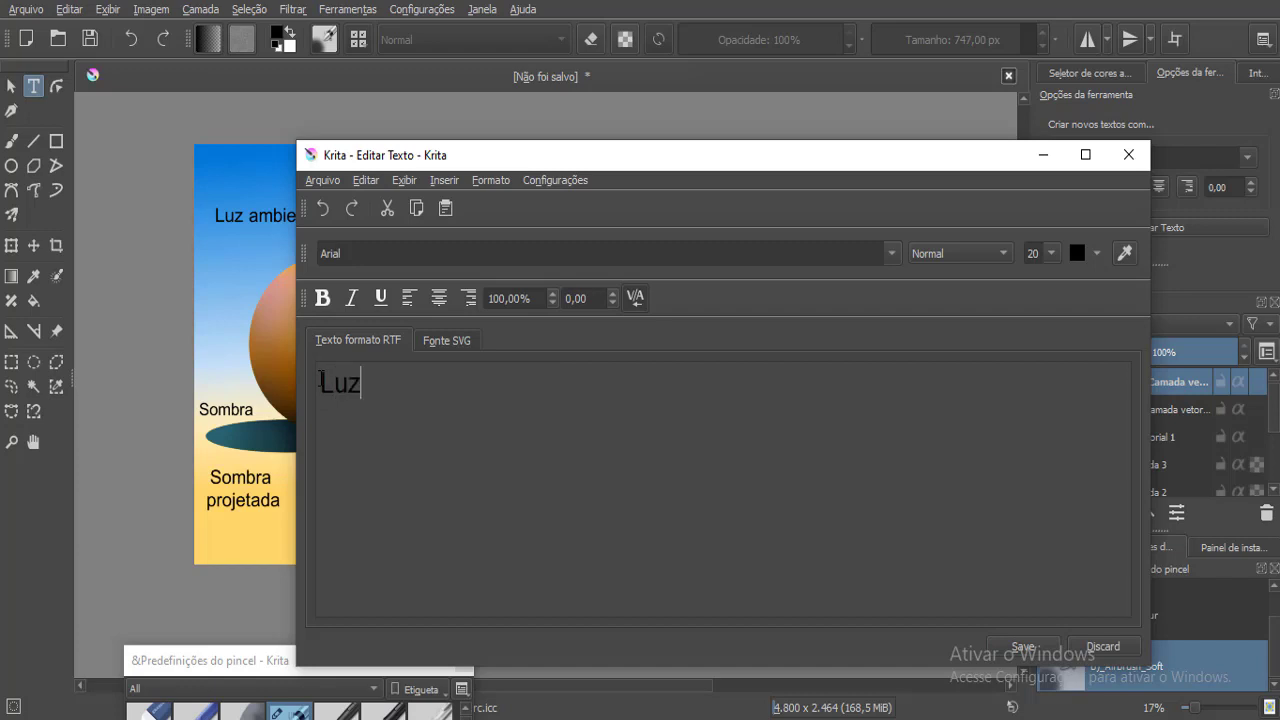
pyautogui.write(' e Luz alta')
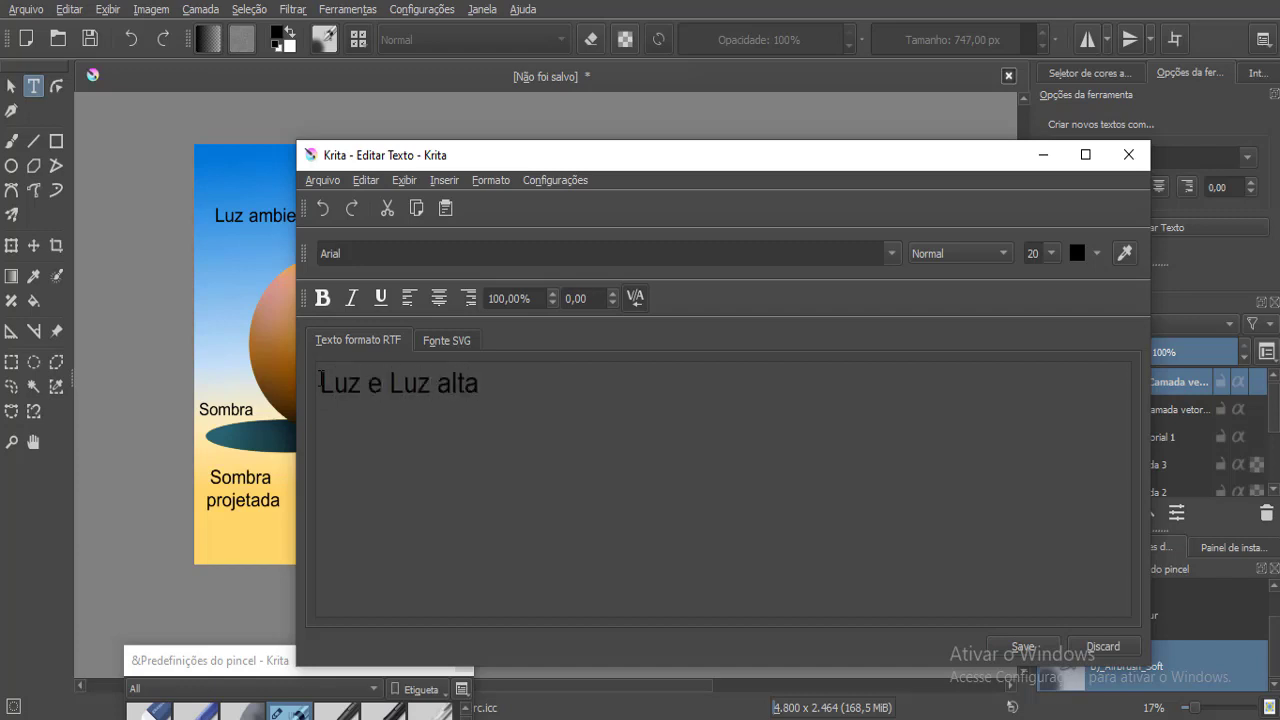
pyautogui.click(1034, 651)
pyautogui.moveTo(545, 165); pyautogui.dragTo(529, 80)
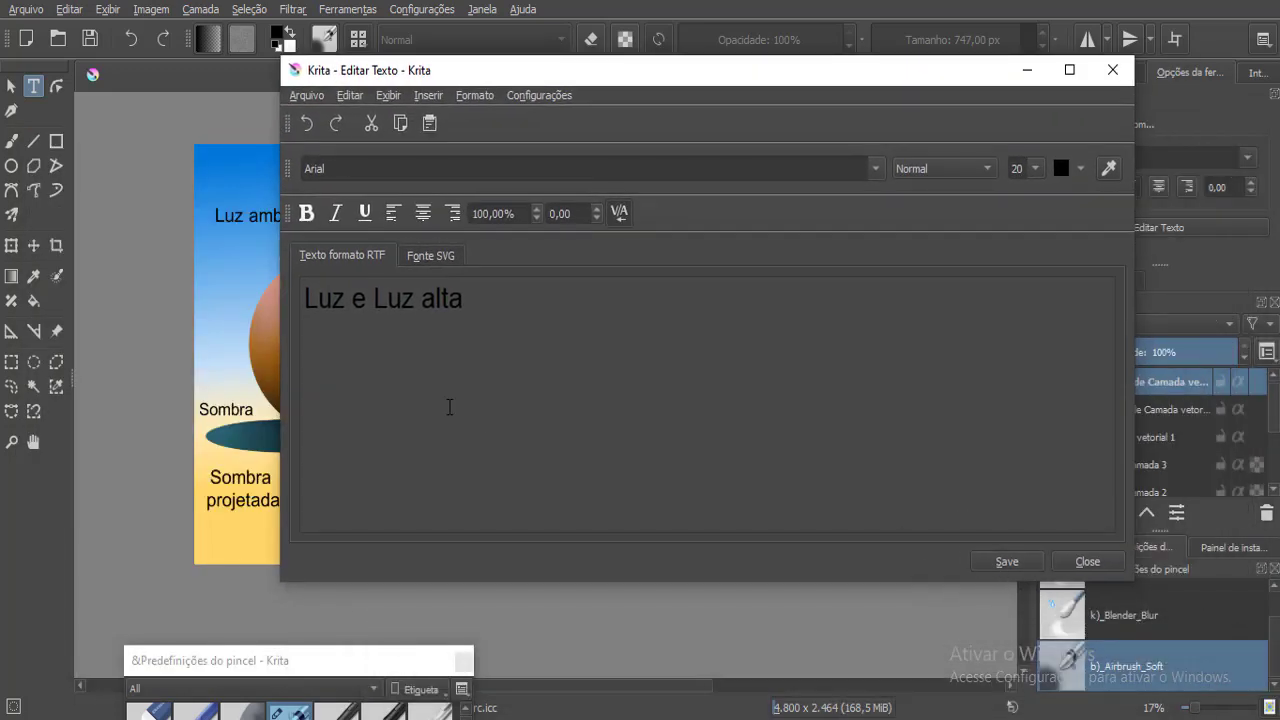
pyautogui.click(1109, 562)
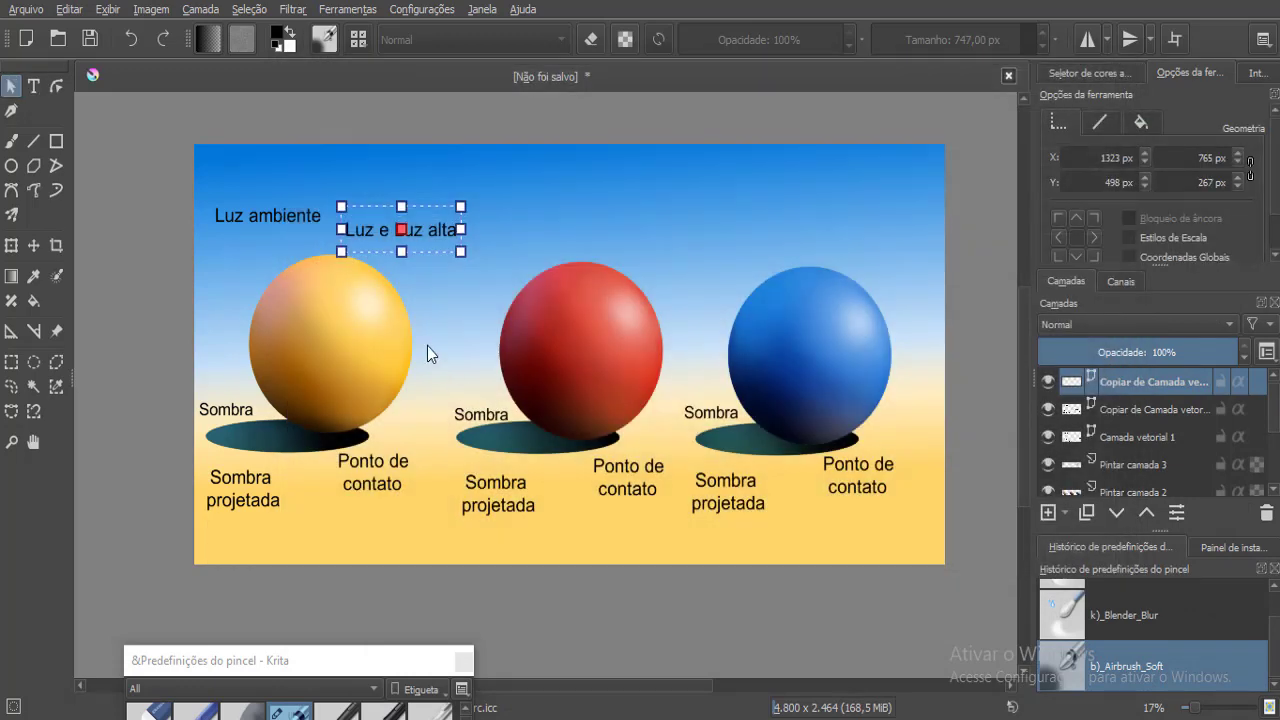
pyautogui.click(427, 346)
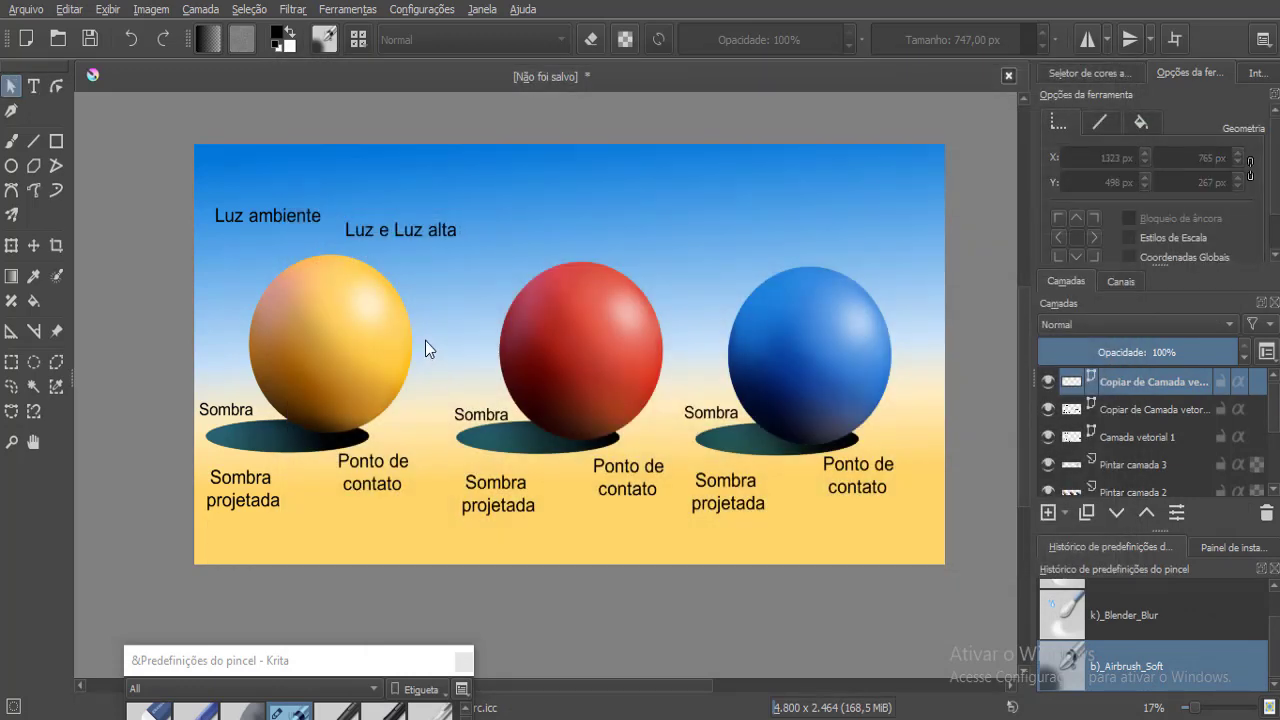
# Add a 20 pt Arial text reading "Luz Refletida", split over two lines, between the yellow and red balls.
pyautogui.press('t')
pyautogui.click(33, 86)
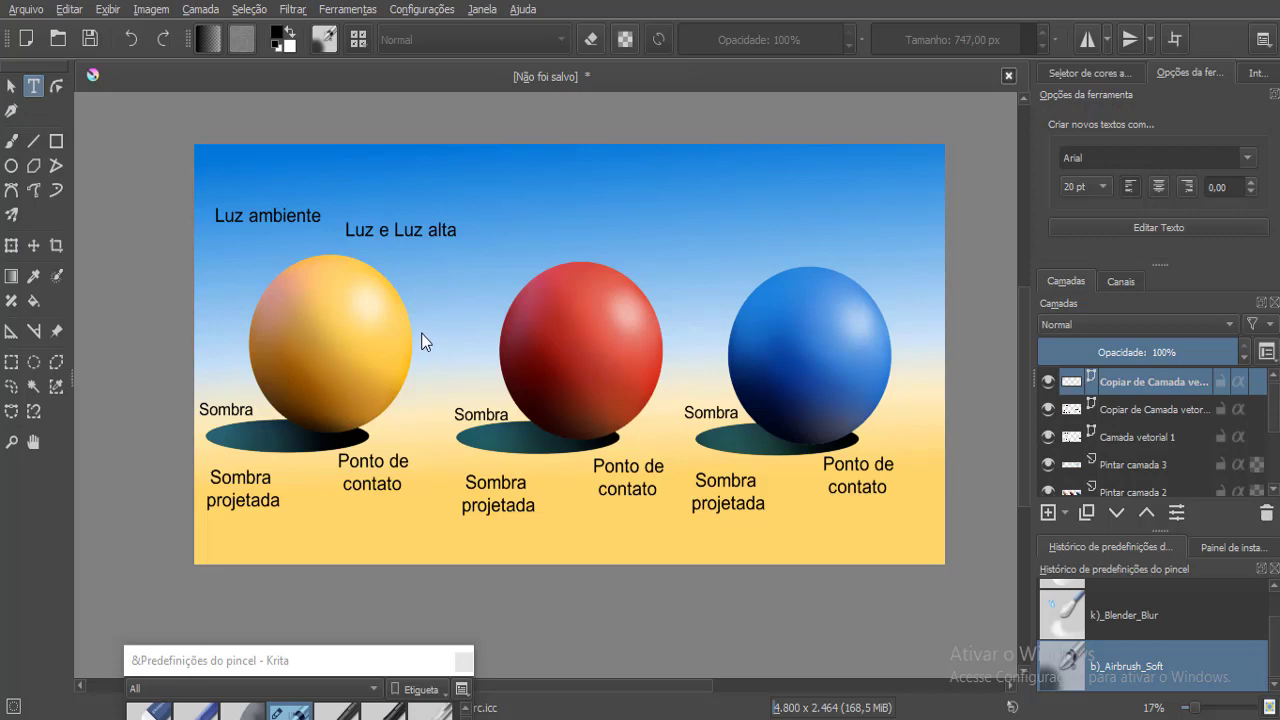
pyautogui.moveTo(461, 370); pyautogui.dragTo(492, 377)
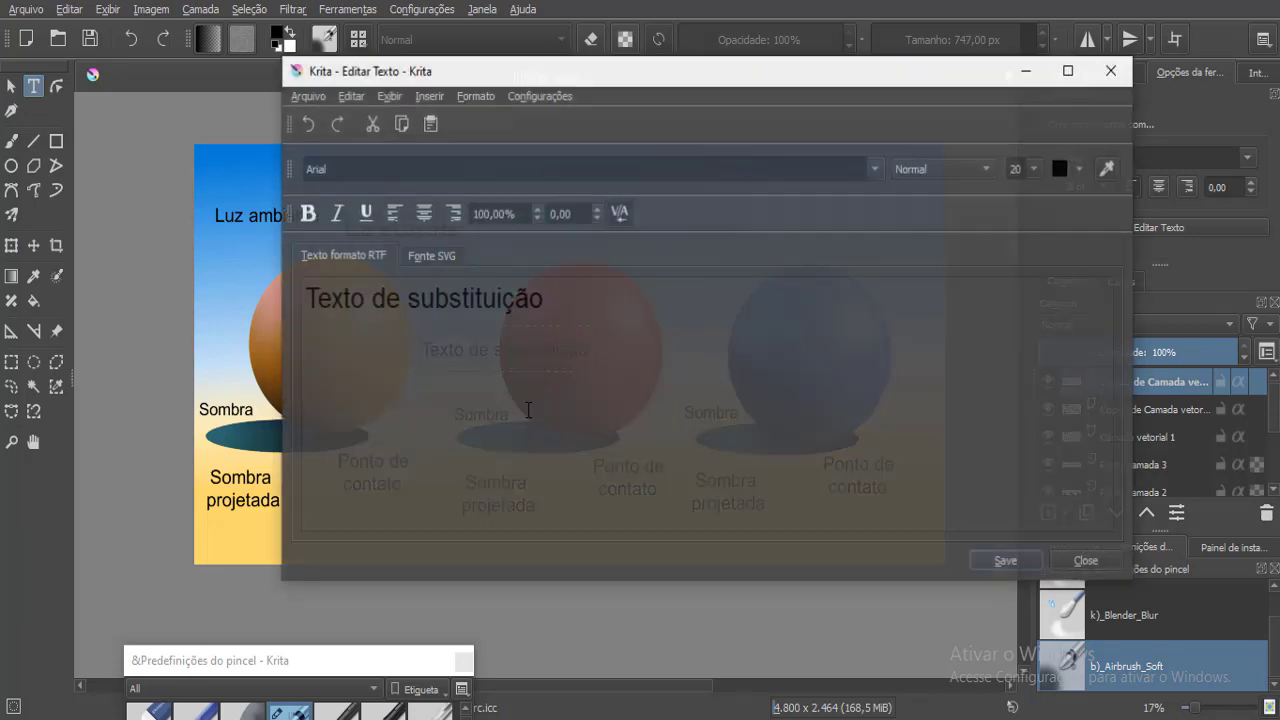
pyautogui.moveTo(554, 304); pyautogui.dragTo(245, 301)
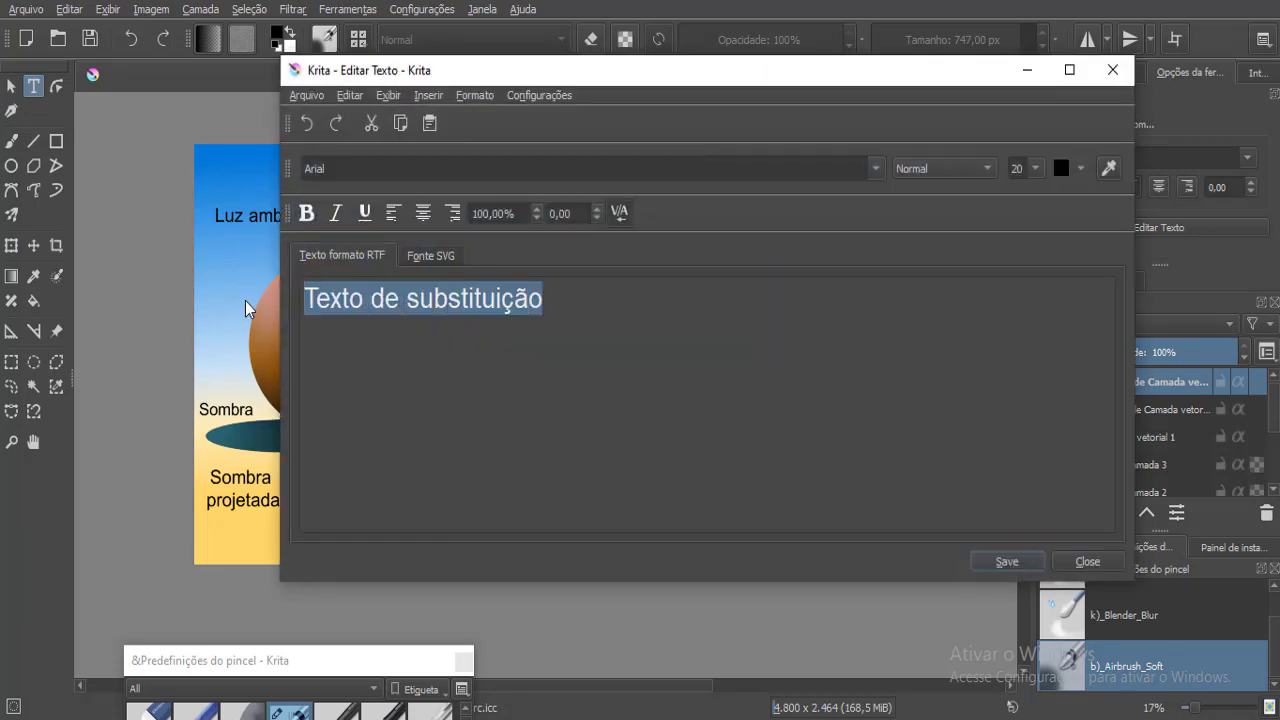
pyautogui.write('Luz')
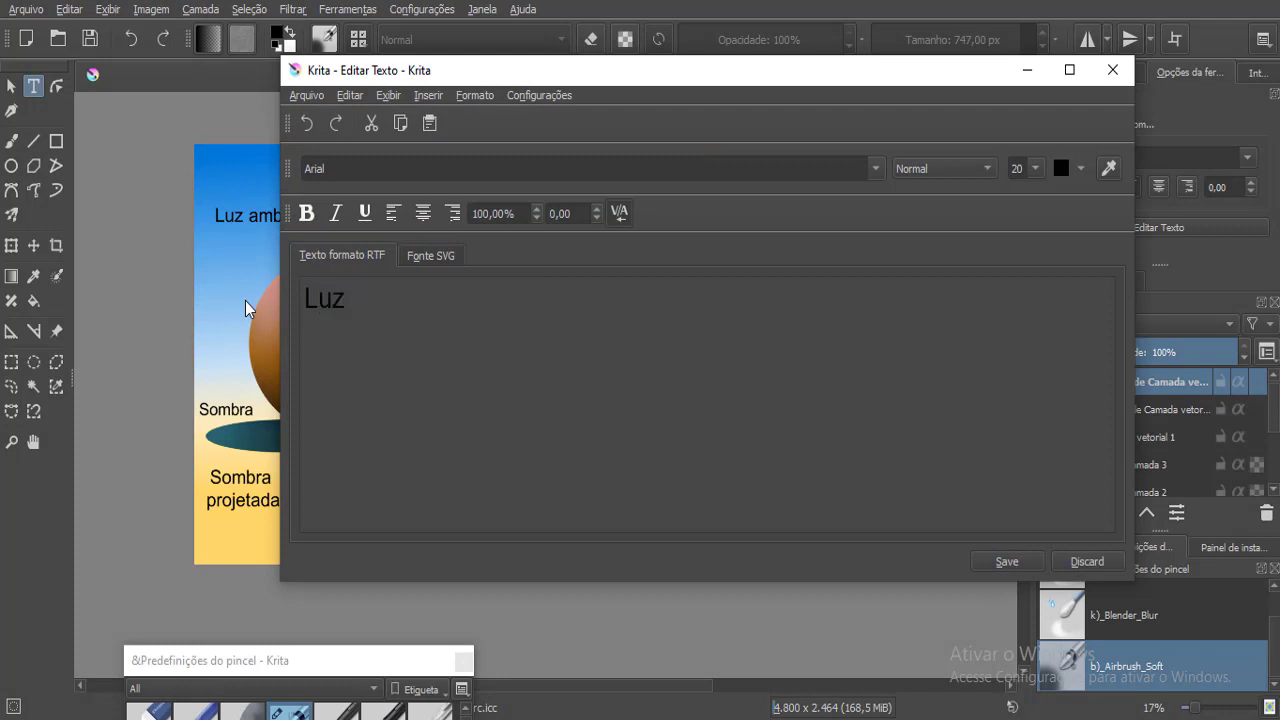
pyautogui.press('Return')
pyautogui.write('Refletida')
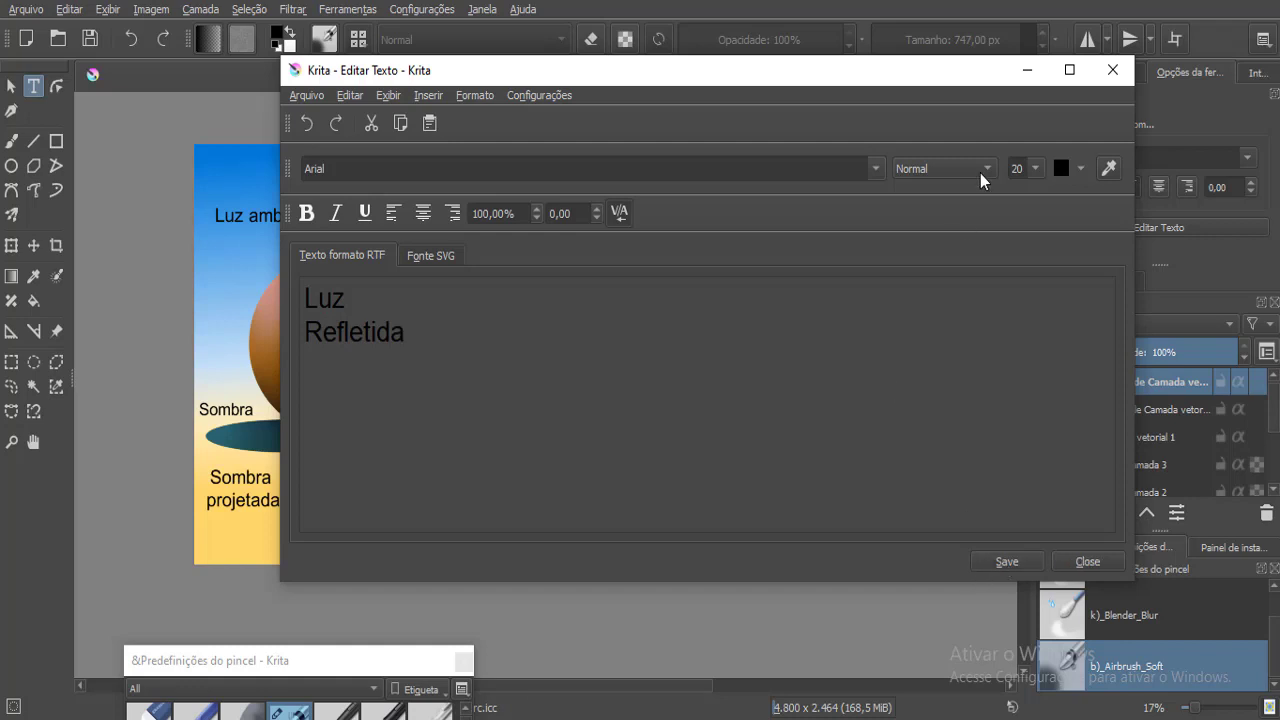
pyautogui.click(1114, 69)
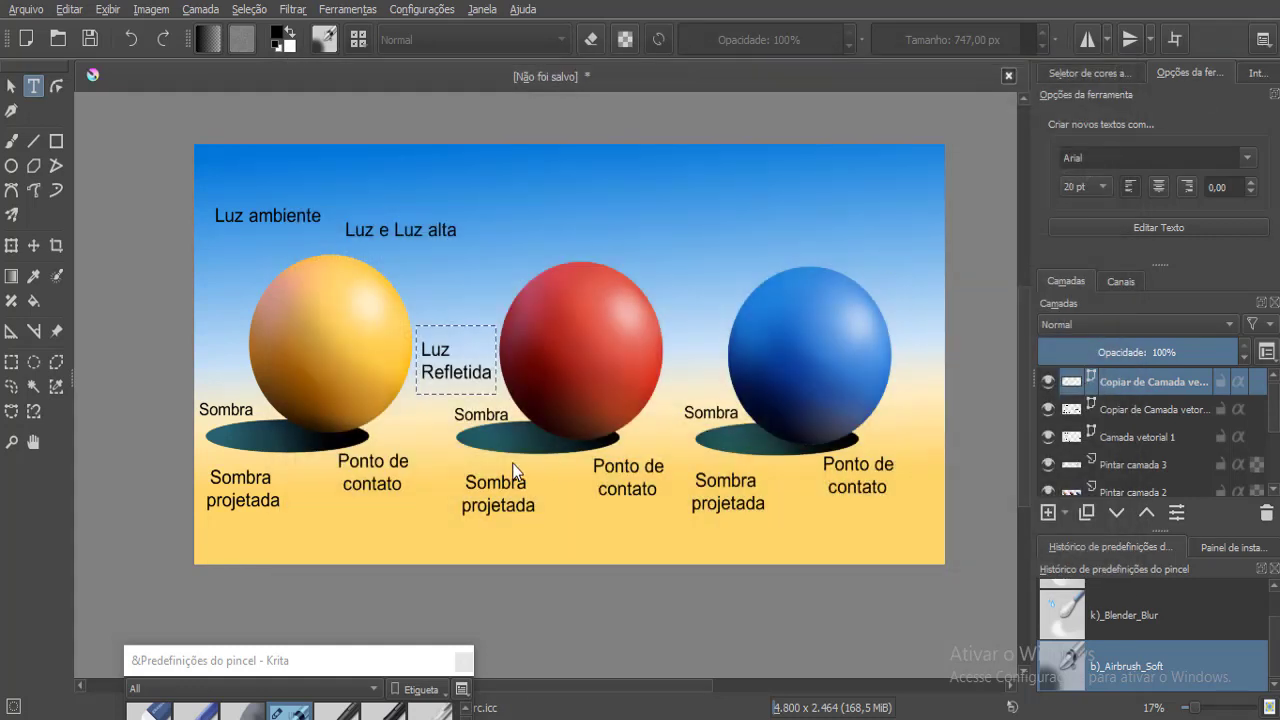
# Duplicate the vector layer that holds the three light labels.
pyautogui.rightClick(1169, 382)
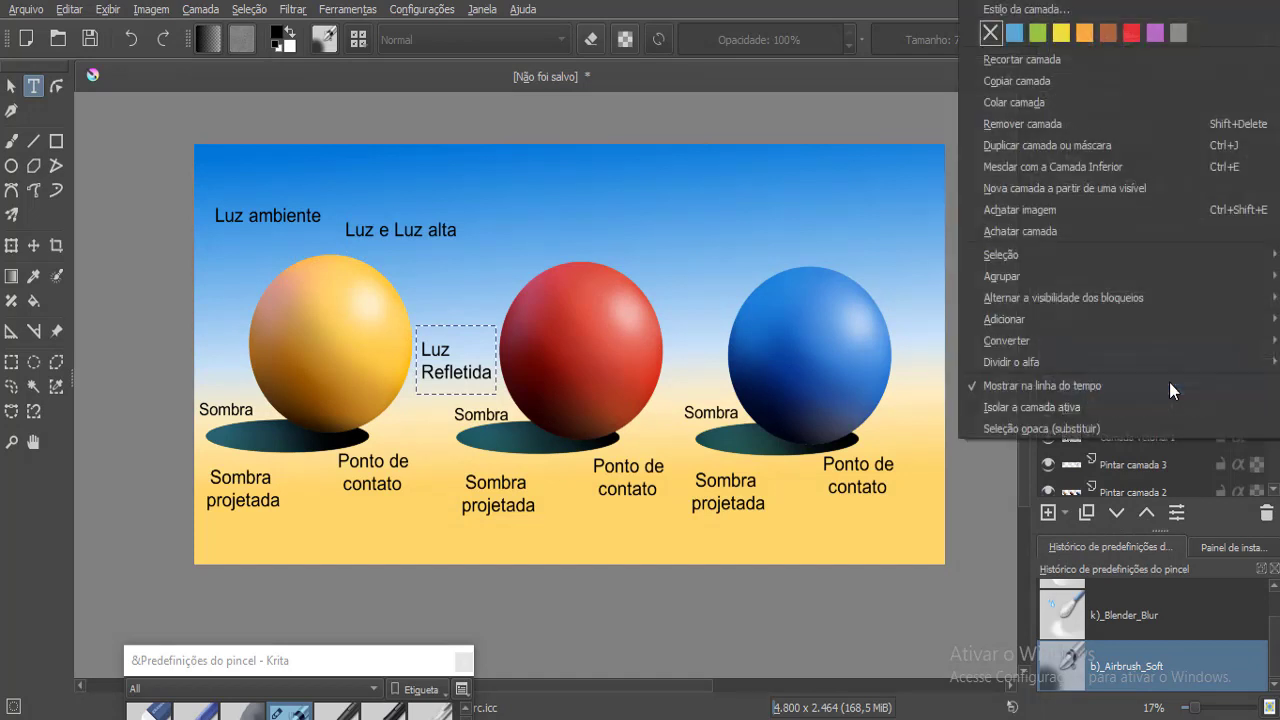
pyautogui.click(945, 160)
pyautogui.hotkey('ctrl', 'j')
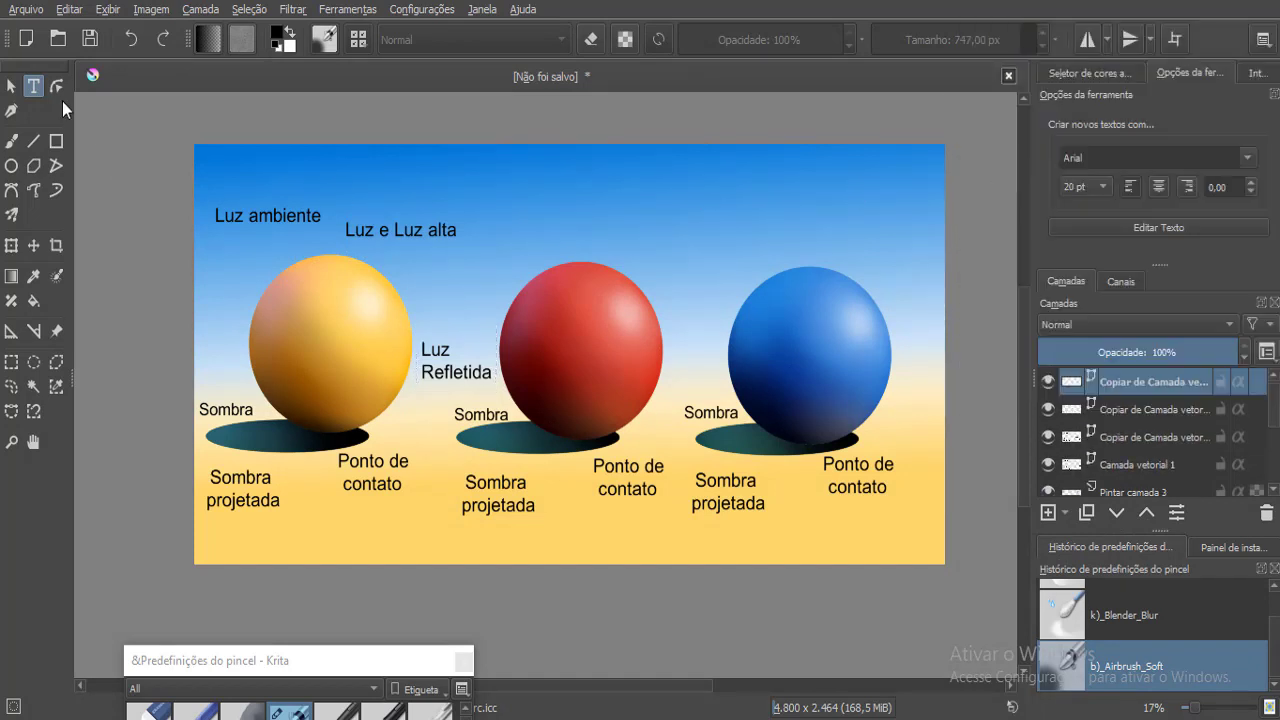
# Try to move the duplicated label layer to the right and slightly up, and undo the move.
pyautogui.click(34, 246)
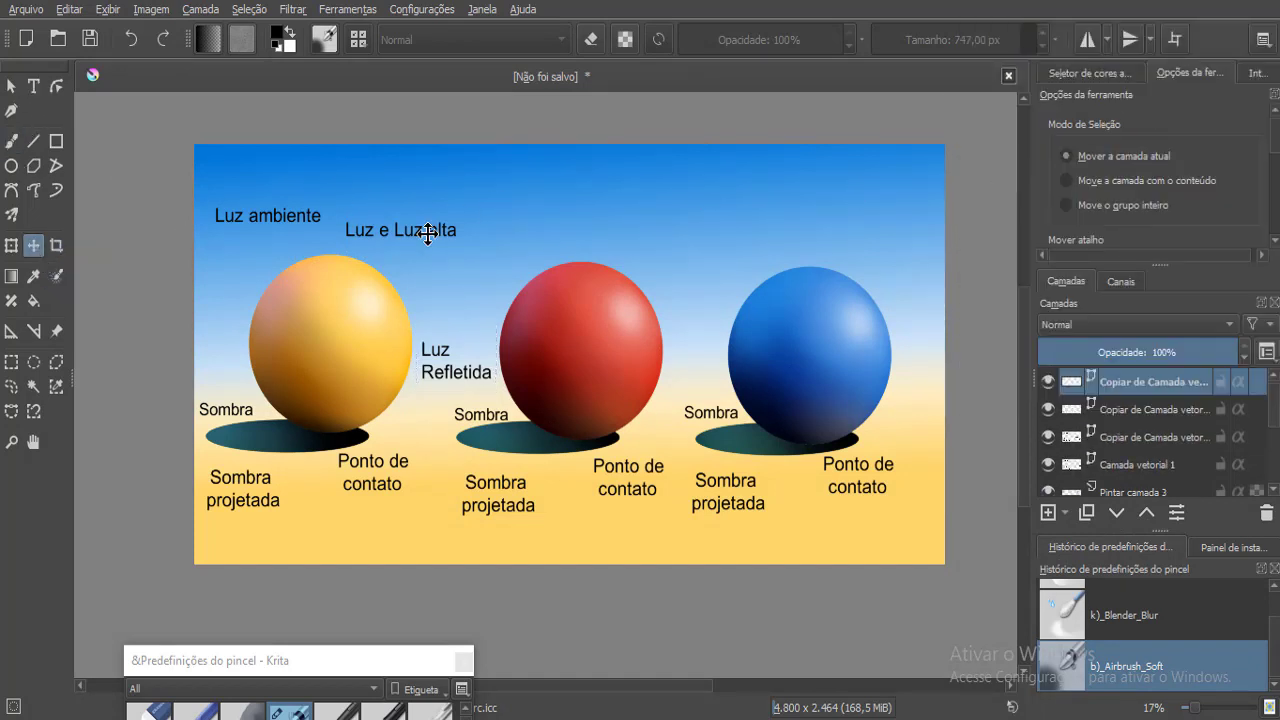
pyautogui.moveTo(683, 163); pyautogui.dragTo(493, 258)
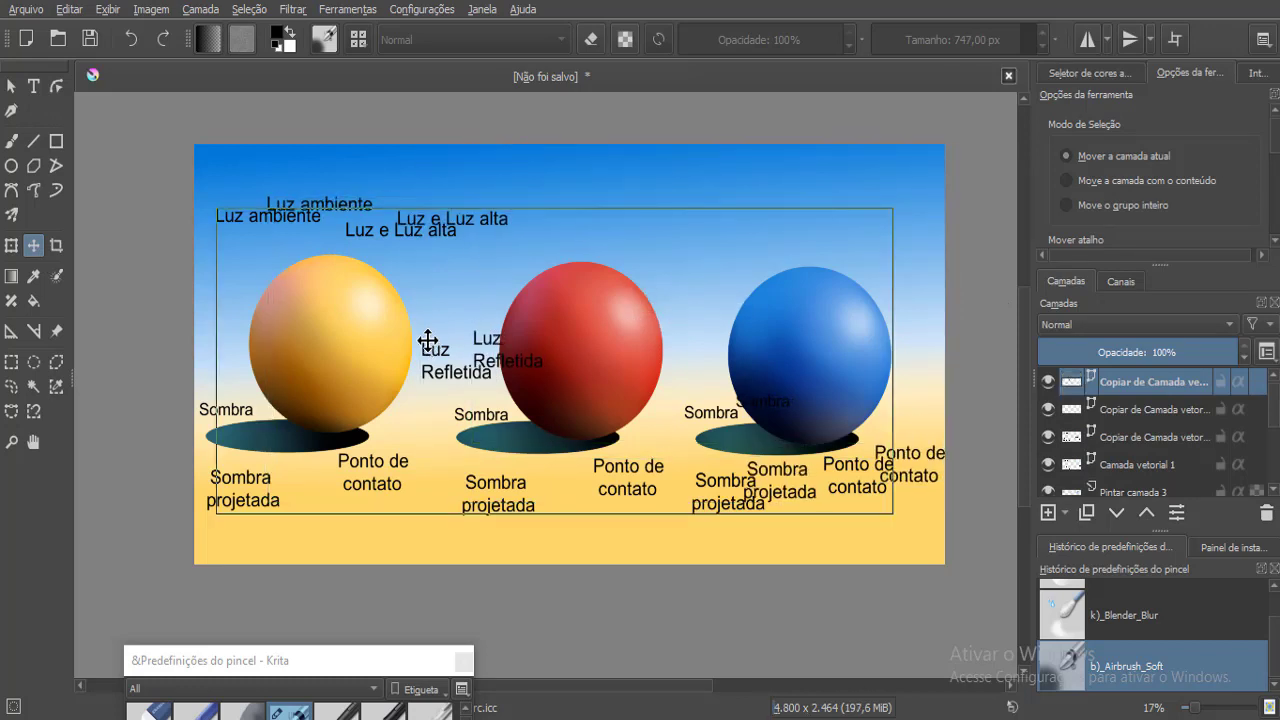
pyautogui.hotkey('ctrl', 'z')
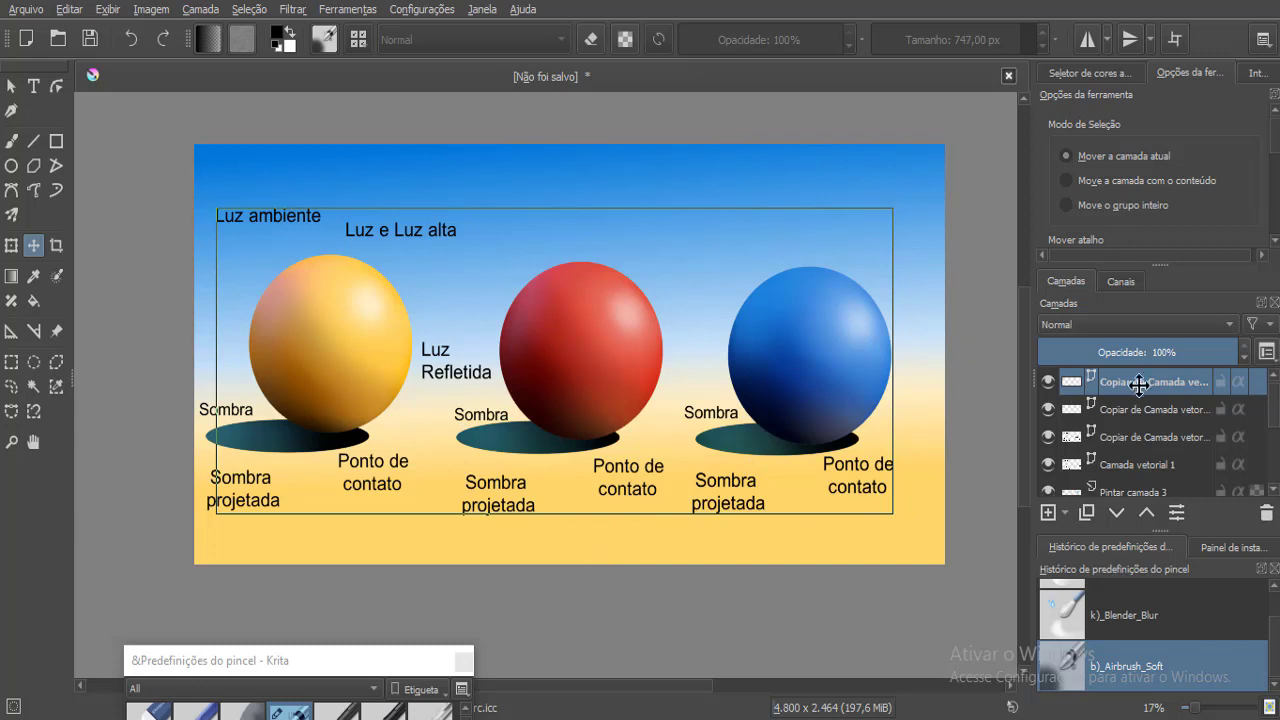
# Hide the label layer just below the new duplicate, keeping the duplicate itself visible.
pyautogui.click(1048, 383)
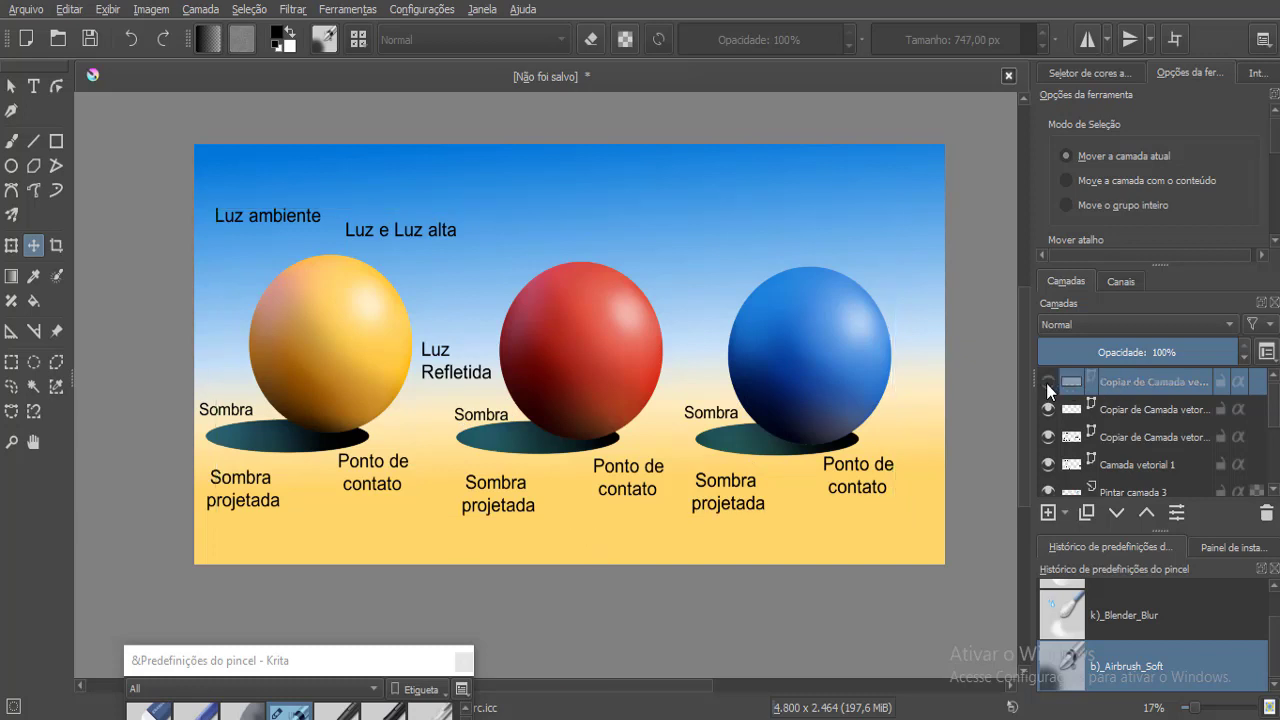
pyautogui.click(1047, 409)
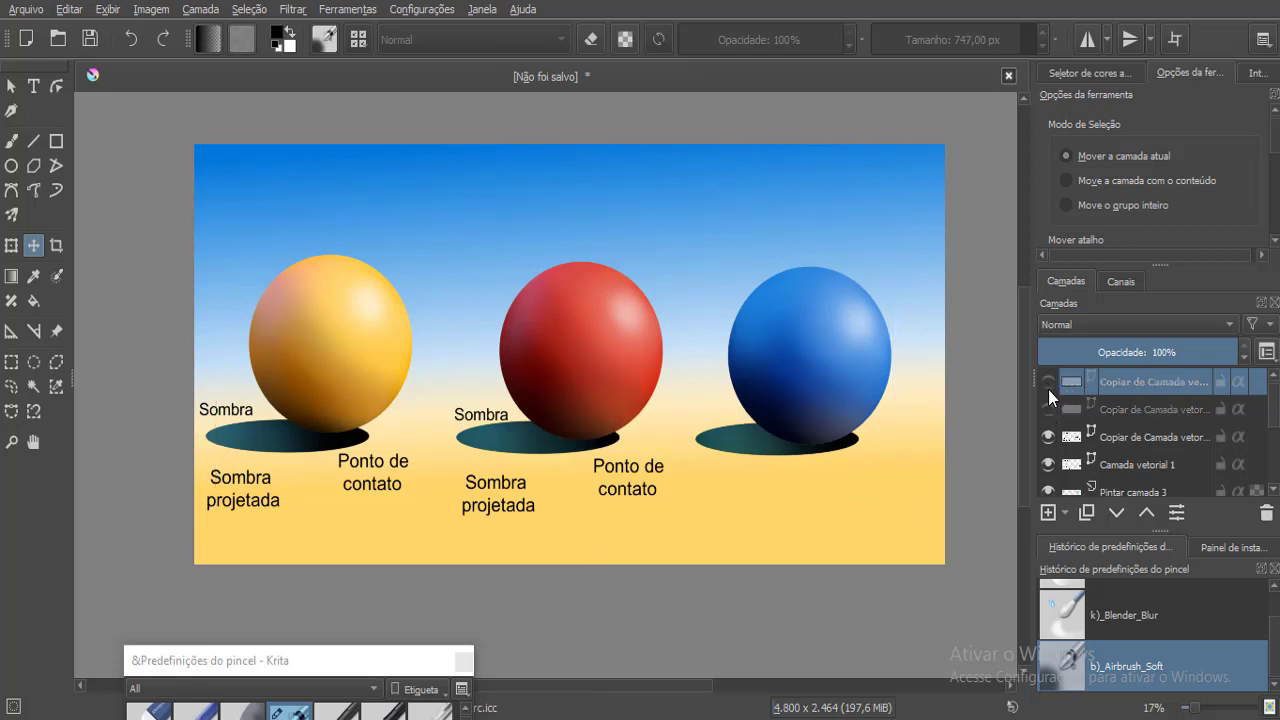
pyautogui.click(1049, 381)
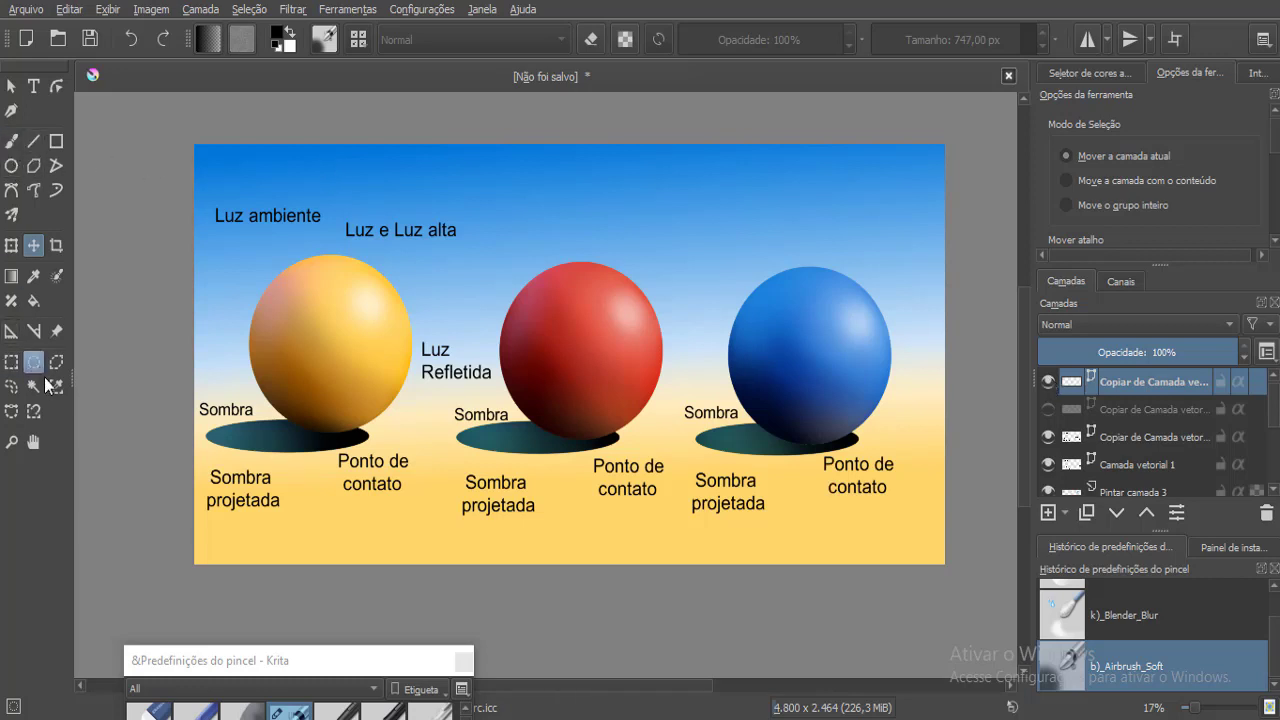
# Draw a freehand selection around the "Luz ambiente", "Luz e Luz alta" and "Luz Refletida" labels near the yellow ball.
pyautogui.click(12, 387)
pyautogui.moveTo(207, 176)
pyautogui.mouseDown()
pyautogui.moveTo(214, 224)
pyautogui.moveTo(392, 262)
pyautogui.moveTo(400, 296)
pyautogui.mouseUp()
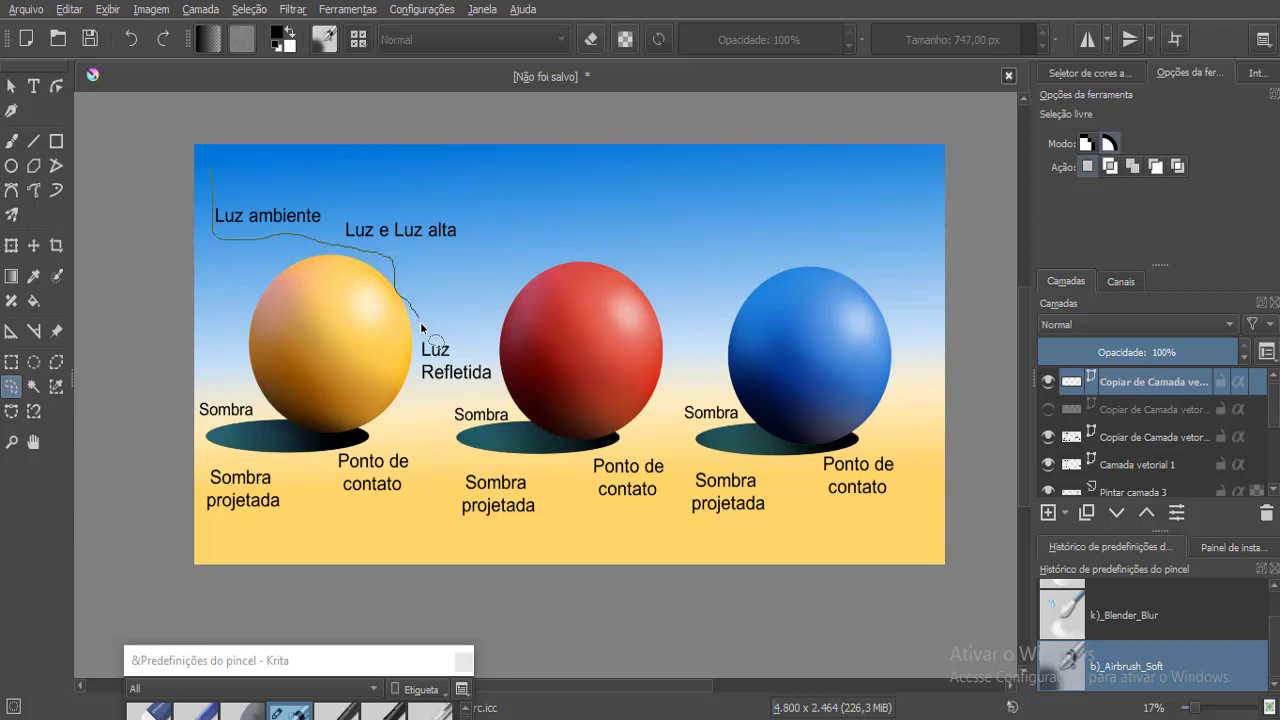
pyautogui.moveTo(412, 378); pyautogui.dragTo(474, 388)
pyautogui.moveTo(503, 345)
pyautogui.mouseDown()
pyautogui.moveTo(271, 143)
pyautogui.moveTo(210, 165)
pyautogui.mouseUp()
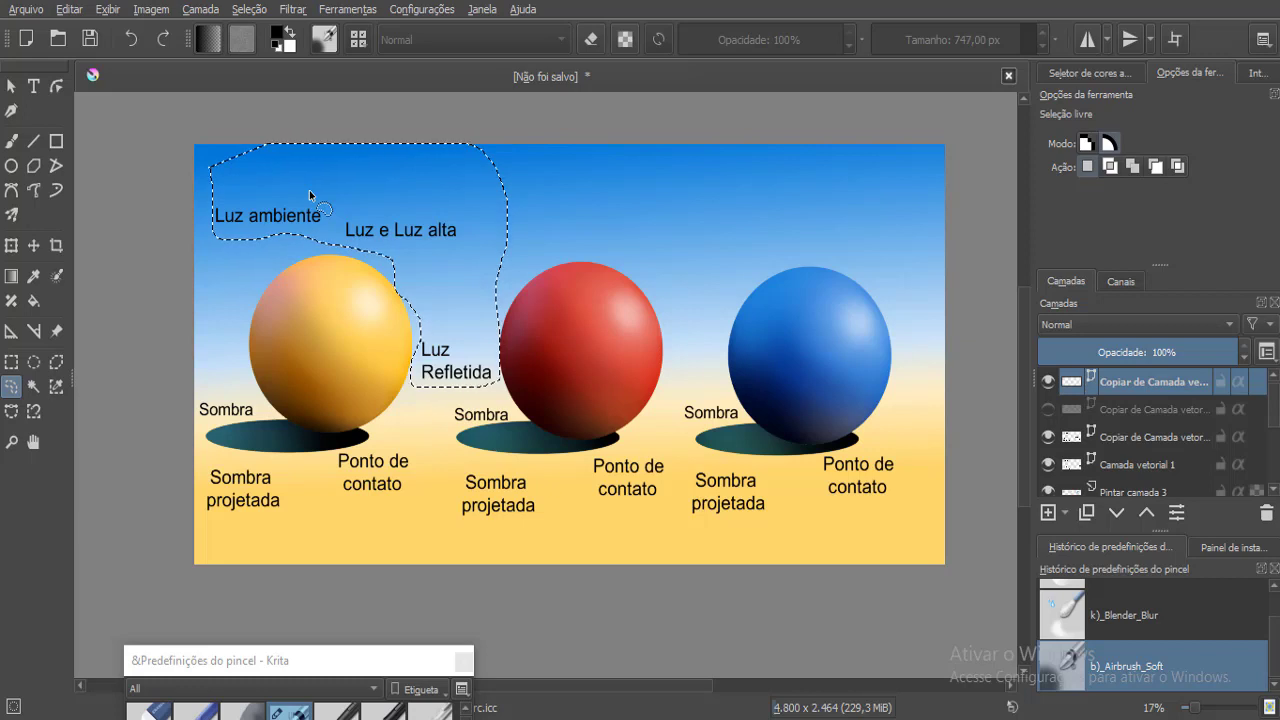
# Copy the three selected light labels, paste them onto a new layer and move the copies over to the red ball.
pyautogui.hotkey('ctrl', 'c')
pyautogui.hotkey('ctrl', 'v')
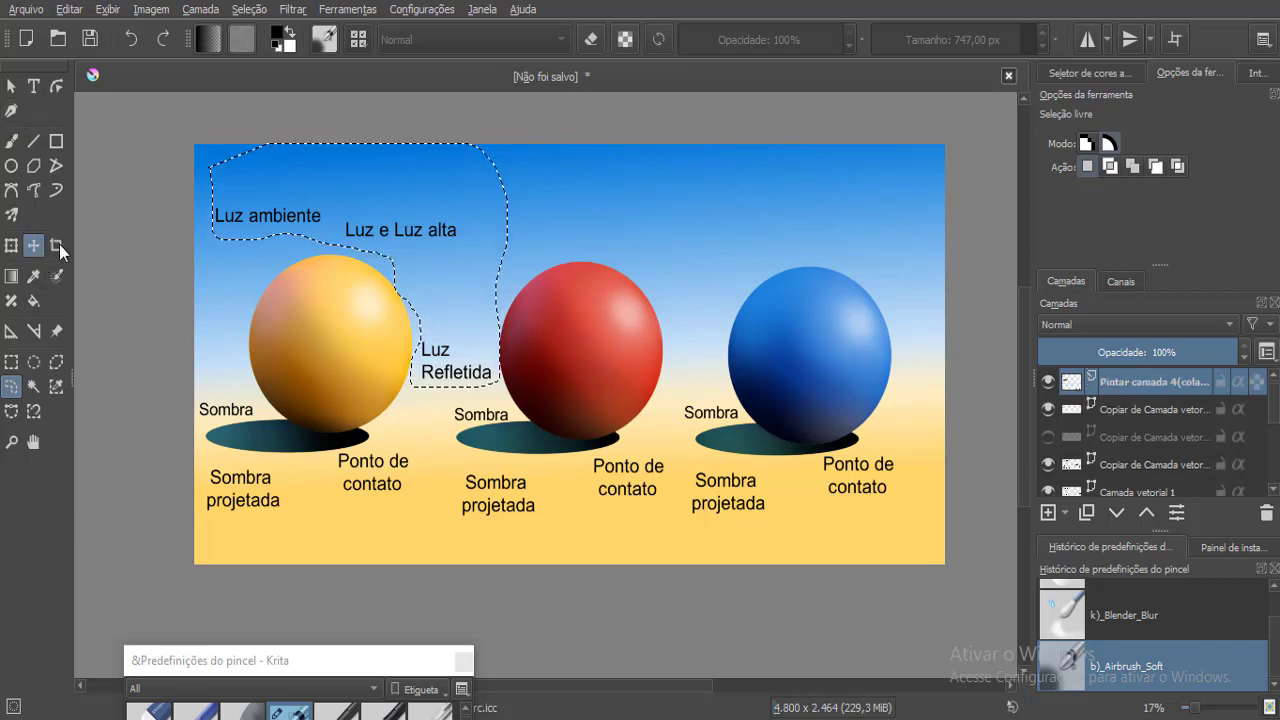
pyautogui.moveTo(402, 232); pyautogui.dragTo(646, 251)
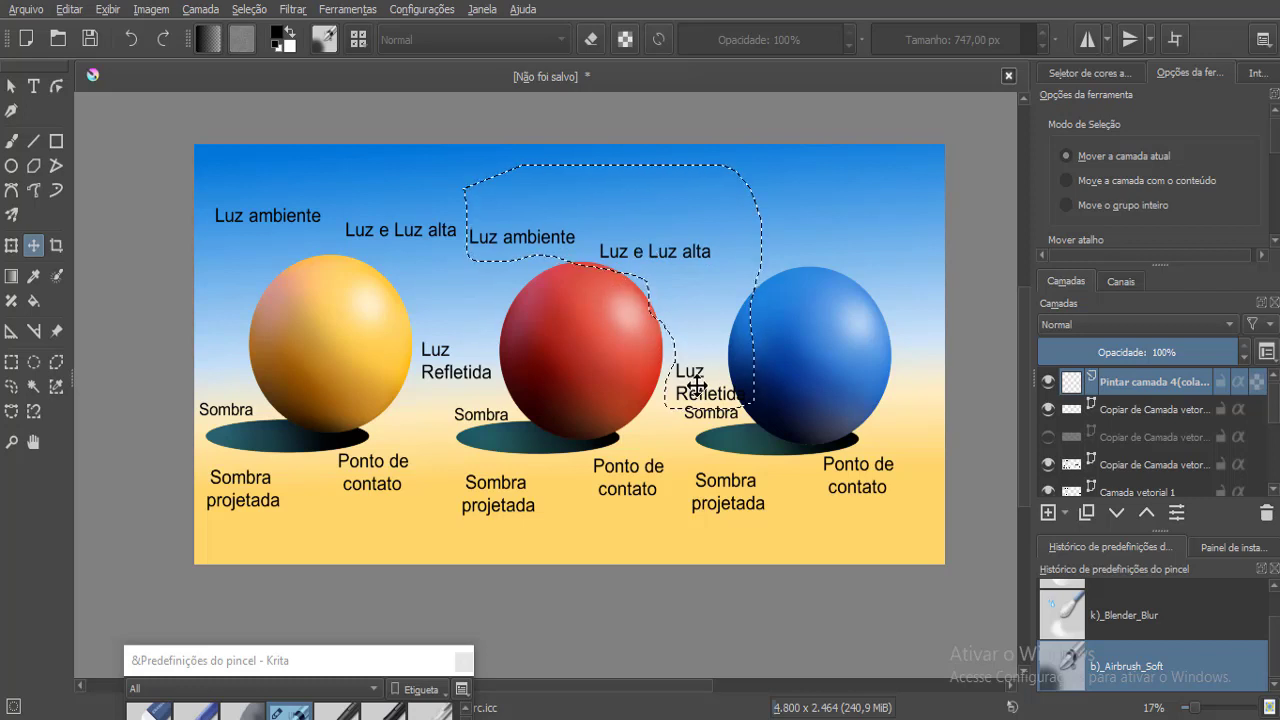
# Select the pasted "Luz Refletida" label freehand and move it up beneath the red ball's "Luz e Luz alta" label.
pyautogui.click(12, 385)
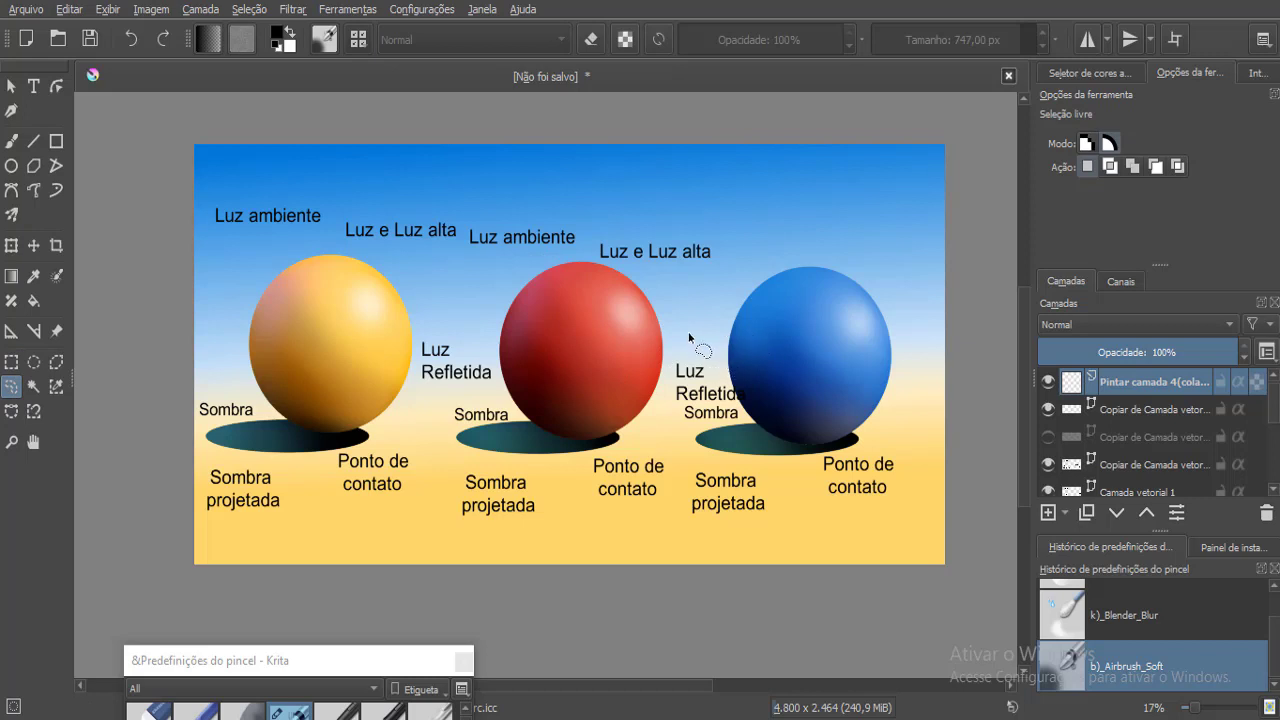
pyautogui.moveTo(688, 331)
pyautogui.mouseDown()
pyautogui.moveTo(671, 390)
pyautogui.moveTo(735, 422)
pyautogui.moveTo(762, 410)
pyautogui.moveTo(705, 331)
pyautogui.mouseUp()
pyautogui.click(33, 245)
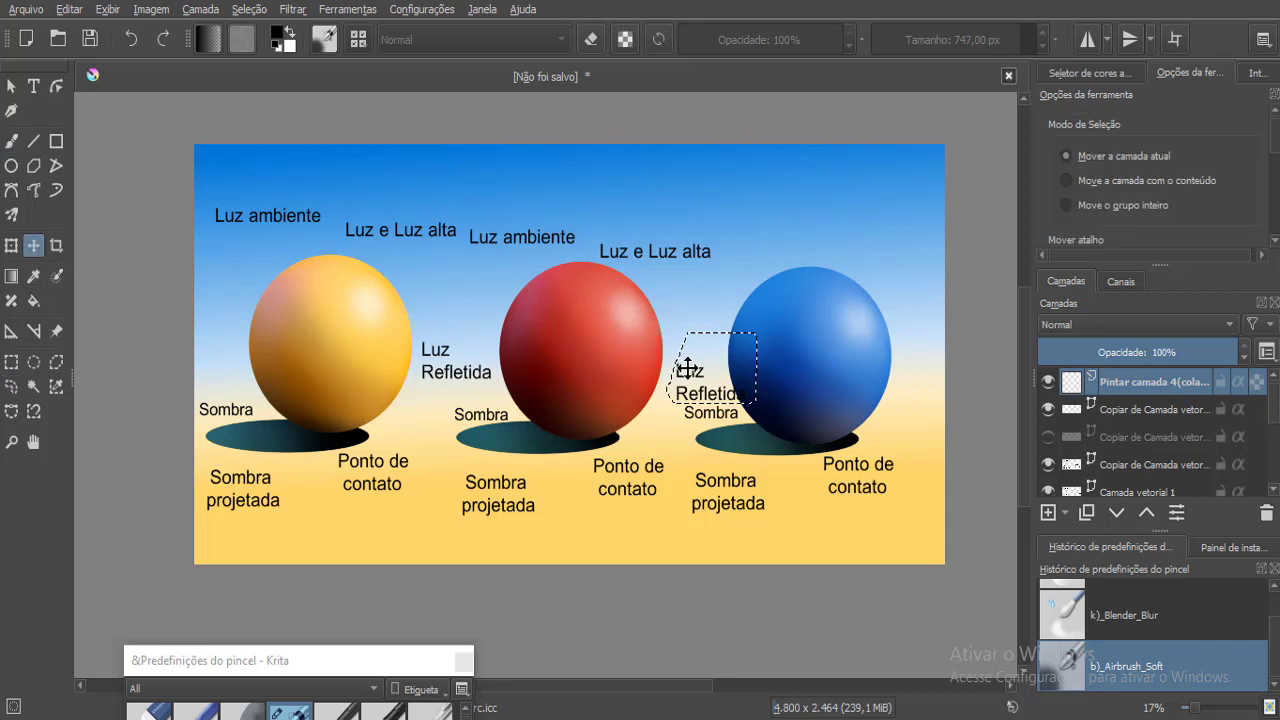
pyautogui.moveTo(713, 374); pyautogui.dragTo(695, 280)
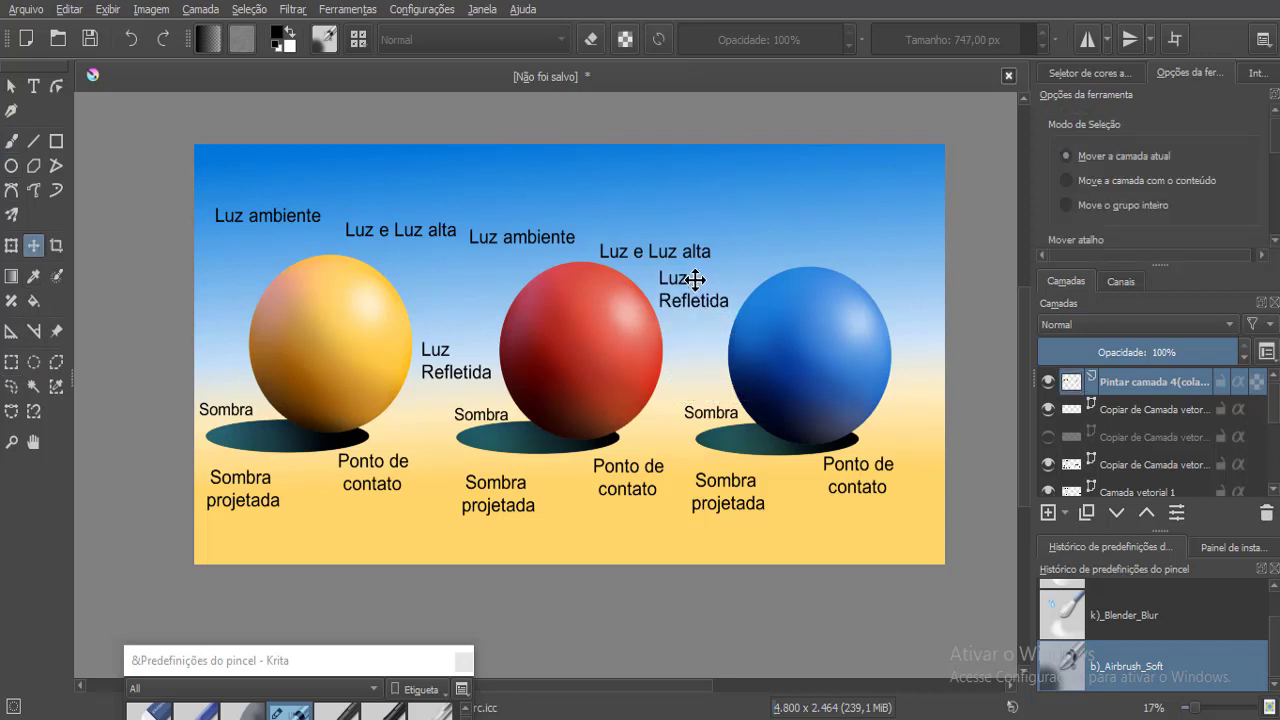
# Select the red ball's three light labels freehand, copy and paste them, and move the copies above the blue ball.
pyautogui.click(11, 386)
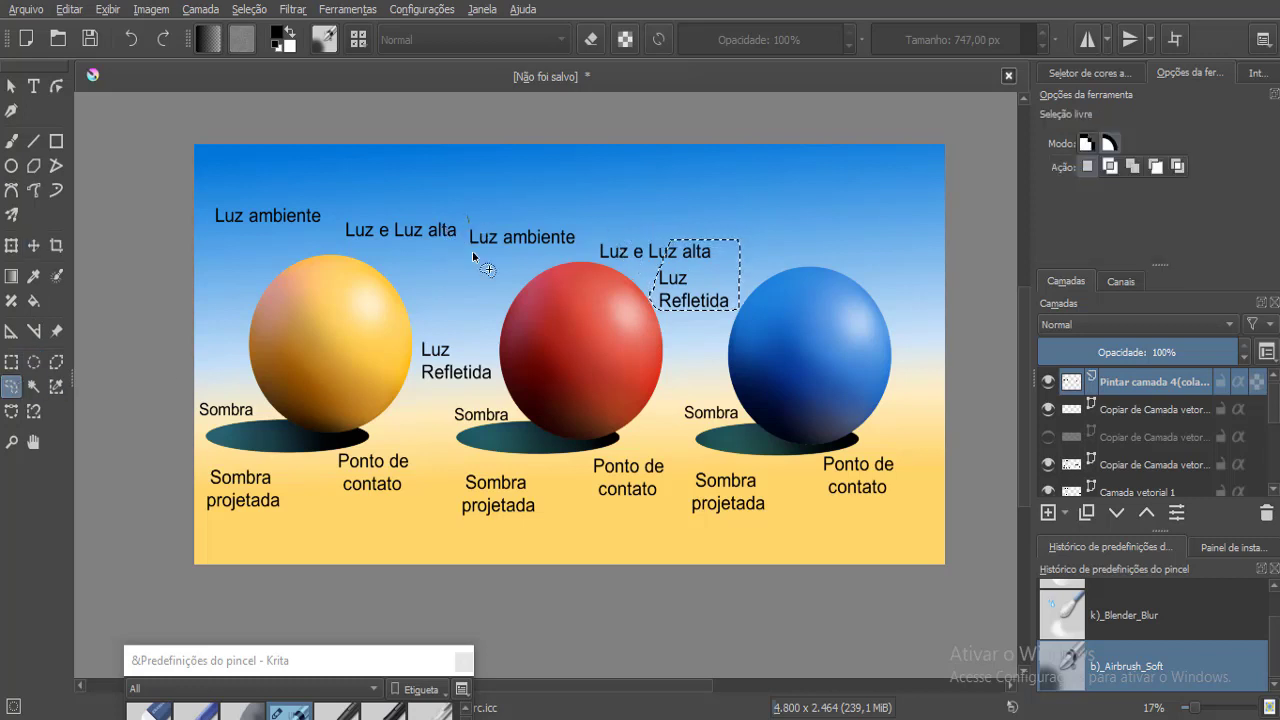
pyautogui.moveTo(473, 256)
pyautogui.mouseDown()
pyautogui.moveTo(489, 295)
pyautogui.moveTo(728, 300)
pyautogui.moveTo(700, 195)
pyautogui.moveTo(489, 218)
pyautogui.moveTo(468, 242)
pyautogui.moveTo(476, 274)
pyautogui.moveTo(490, 270)
pyautogui.mouseUp()
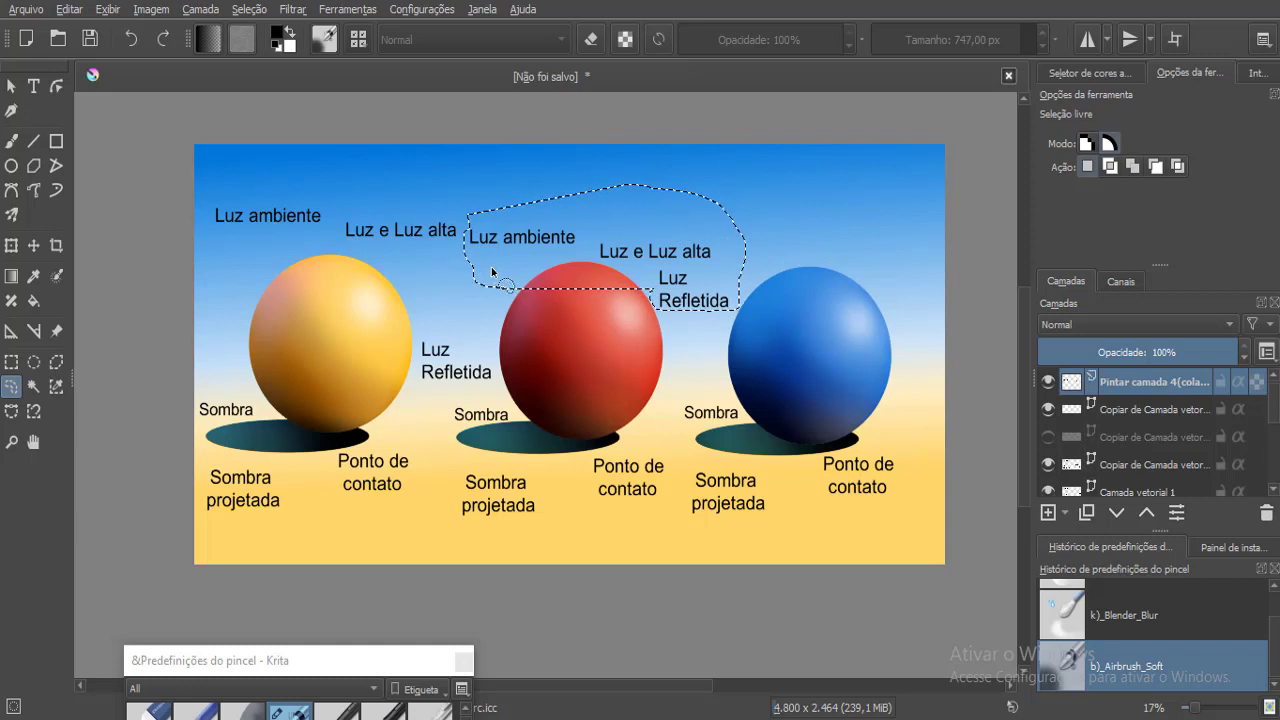
pyautogui.hotkey('ctrl', 'c')
pyautogui.hotkey('ctrl', 'v')
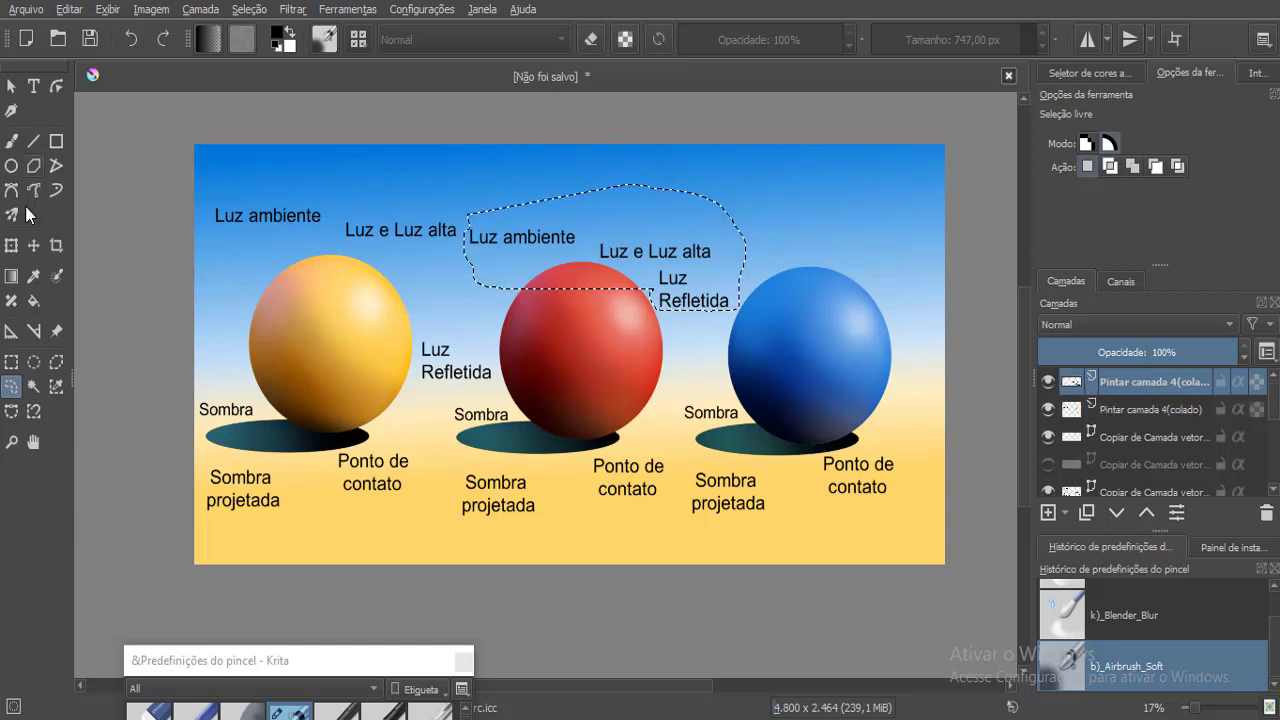
pyautogui.click(33, 245)
pyautogui.moveTo(711, 261)
pyautogui.mouseDown()
pyautogui.moveTo(874, 214)
pyautogui.moveTo(894, 234)
pyautogui.mouseUp()
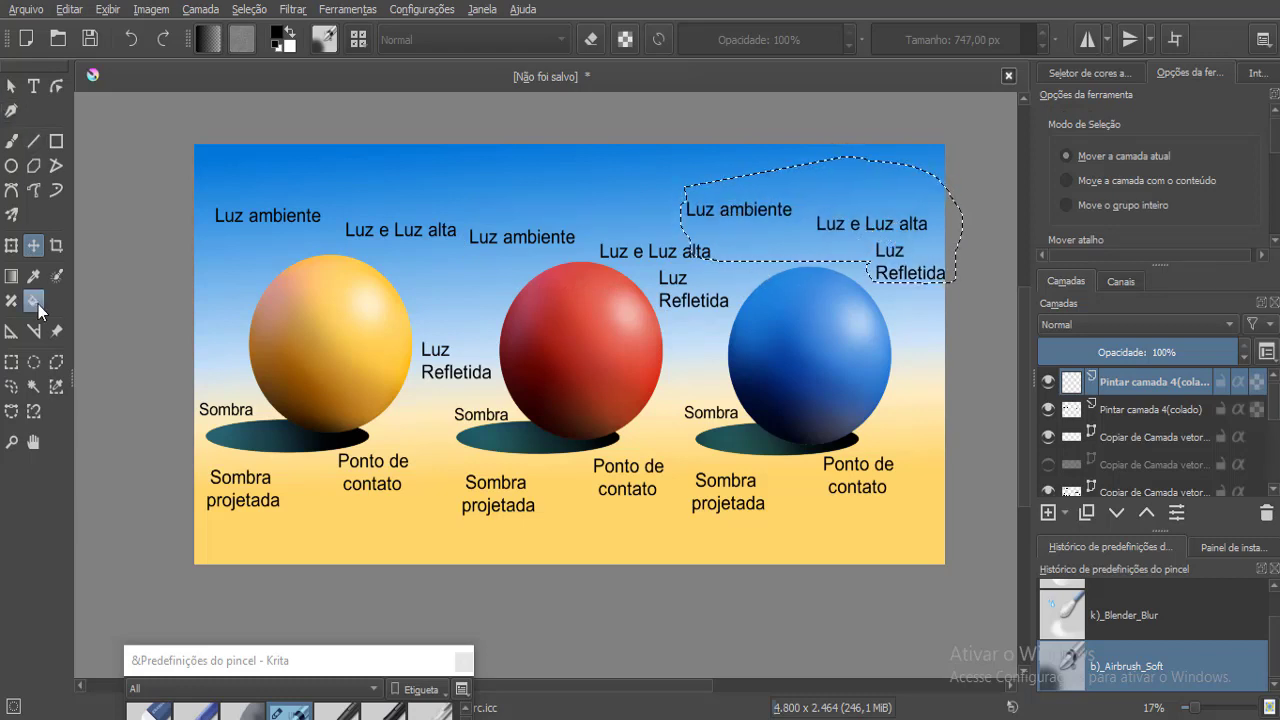
# Select the blue ball's "Luz ambiente" label freehand and move it down and right, close to the top of the ball.
pyautogui.click(11, 386)
pyautogui.click(773, 123)
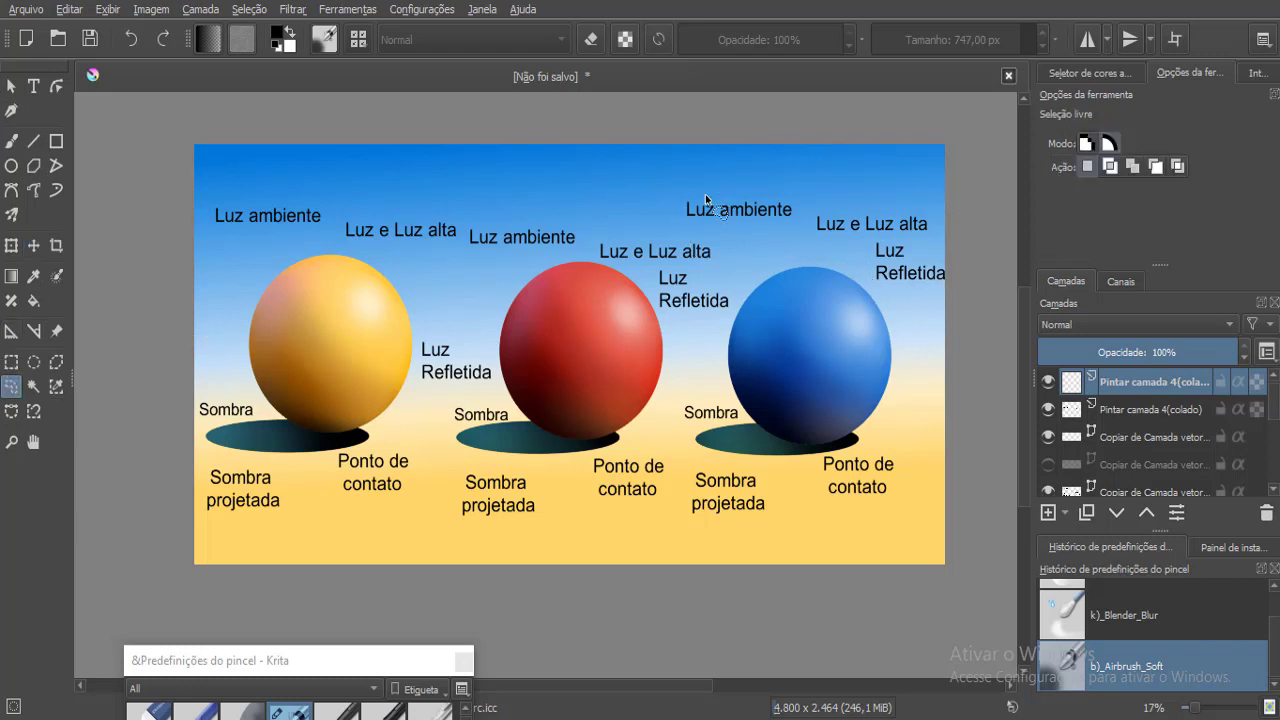
pyautogui.moveTo(683, 187)
pyautogui.mouseDown()
pyautogui.moveTo(667, 214)
pyautogui.moveTo(724, 248)
pyautogui.moveTo(792, 241)
pyautogui.moveTo(802, 188)
pyautogui.mouseUp()
pyautogui.click(33, 245)
pyautogui.moveTo(800, 214); pyautogui.dragTo(833, 258)
# Add a new paint layer above the pasted labels and choose the b)_Basic-2_Opacity brush preset.
pyautogui.click(11, 87)
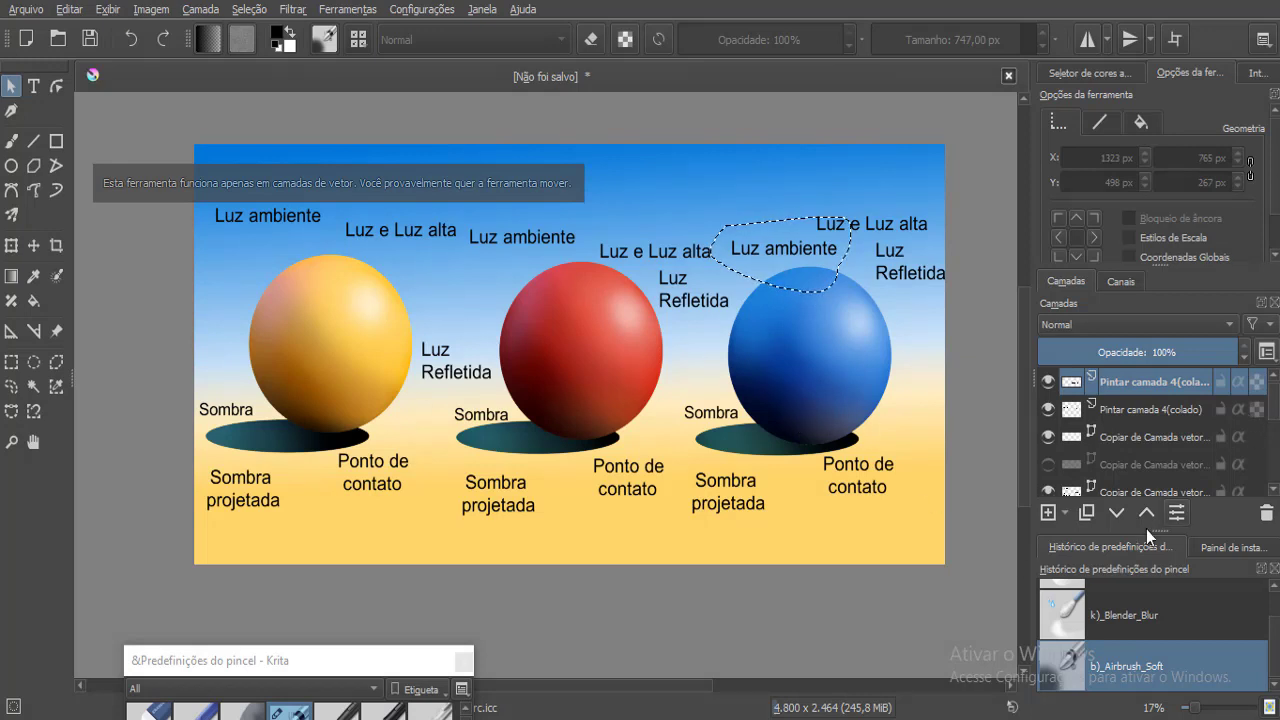
pyautogui.click(1048, 512)
pyautogui.press('b')
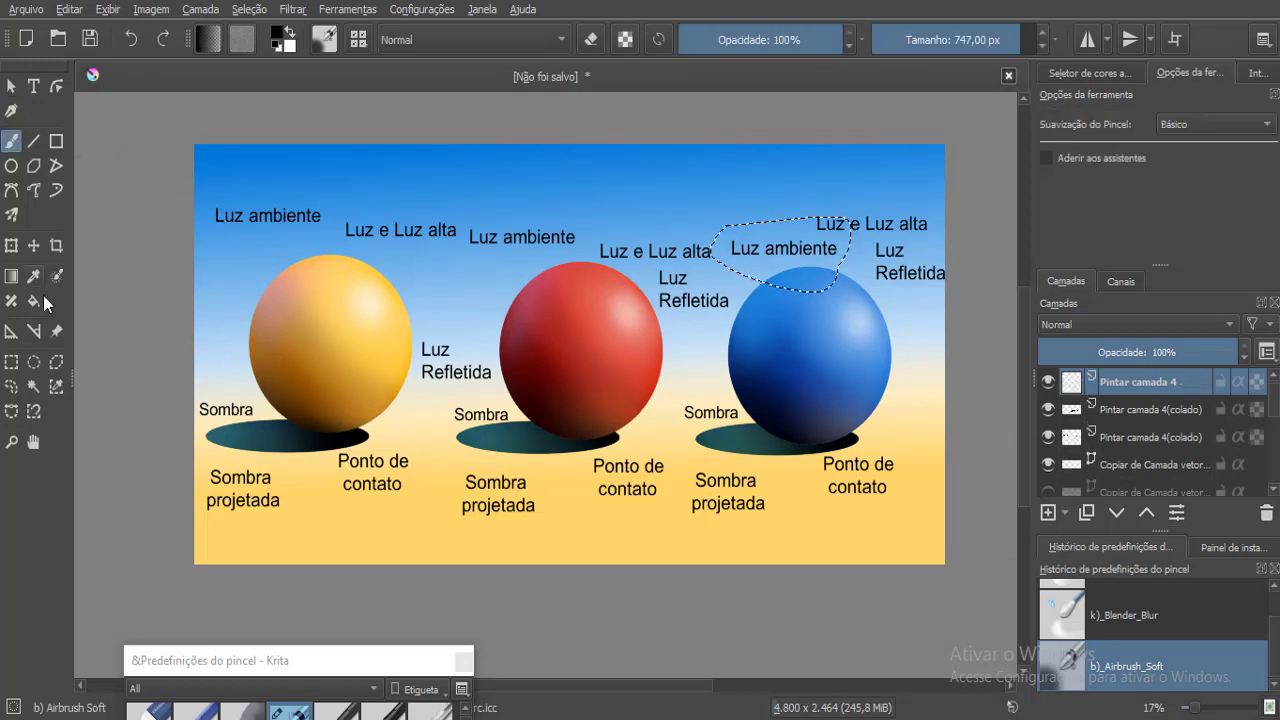
pyautogui.click(11, 362)
pyautogui.moveTo(200, 660)
pyautogui.mouseDown()
pyautogui.moveTo(200, 476)
pyautogui.moveTo(174, 406)
pyautogui.mouseUp()
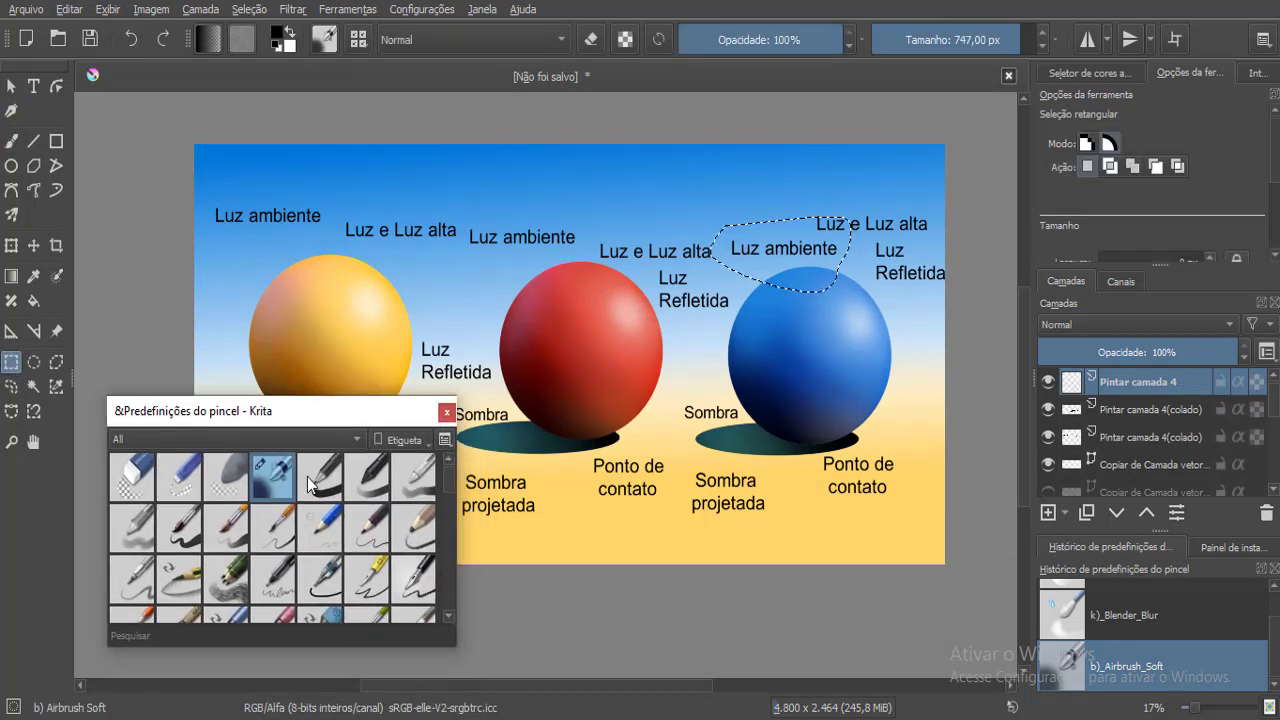
pyautogui.click(366, 476)
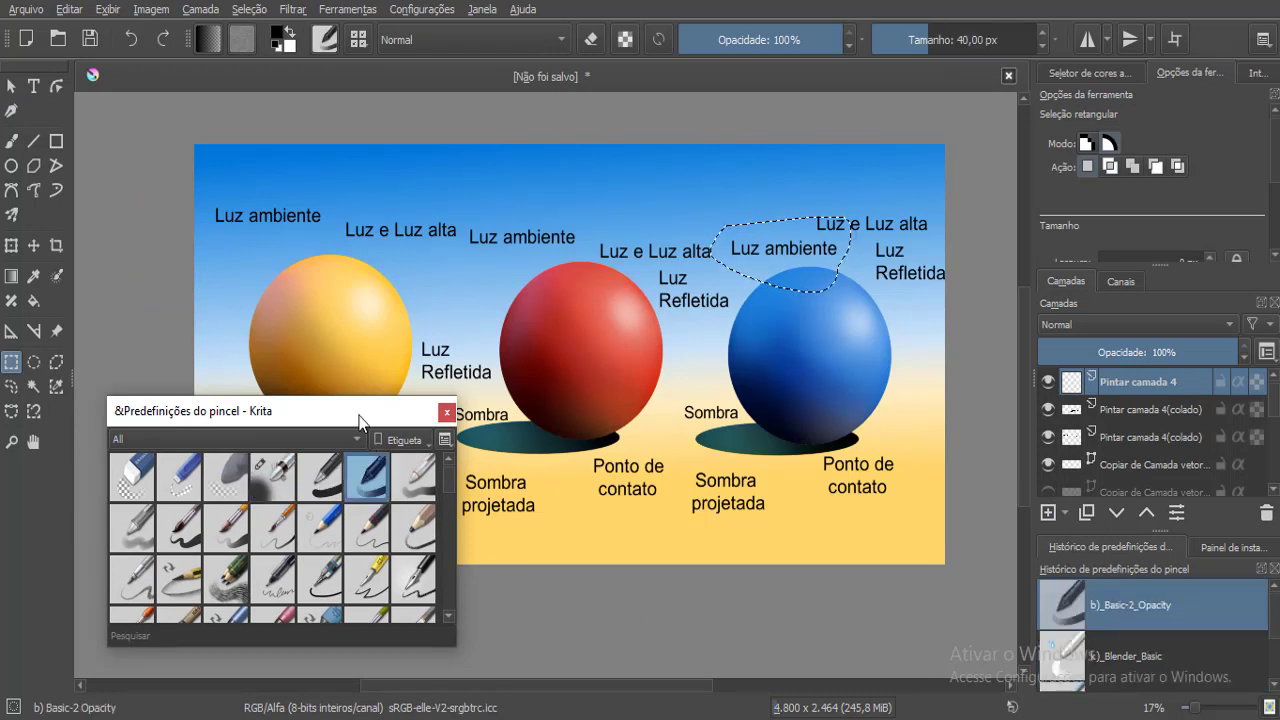
pyautogui.moveTo(342, 405)
pyautogui.mouseDown()
pyautogui.moveTo(289, 560)
pyautogui.moveTo(301, 628)
pyautogui.mouseUp()
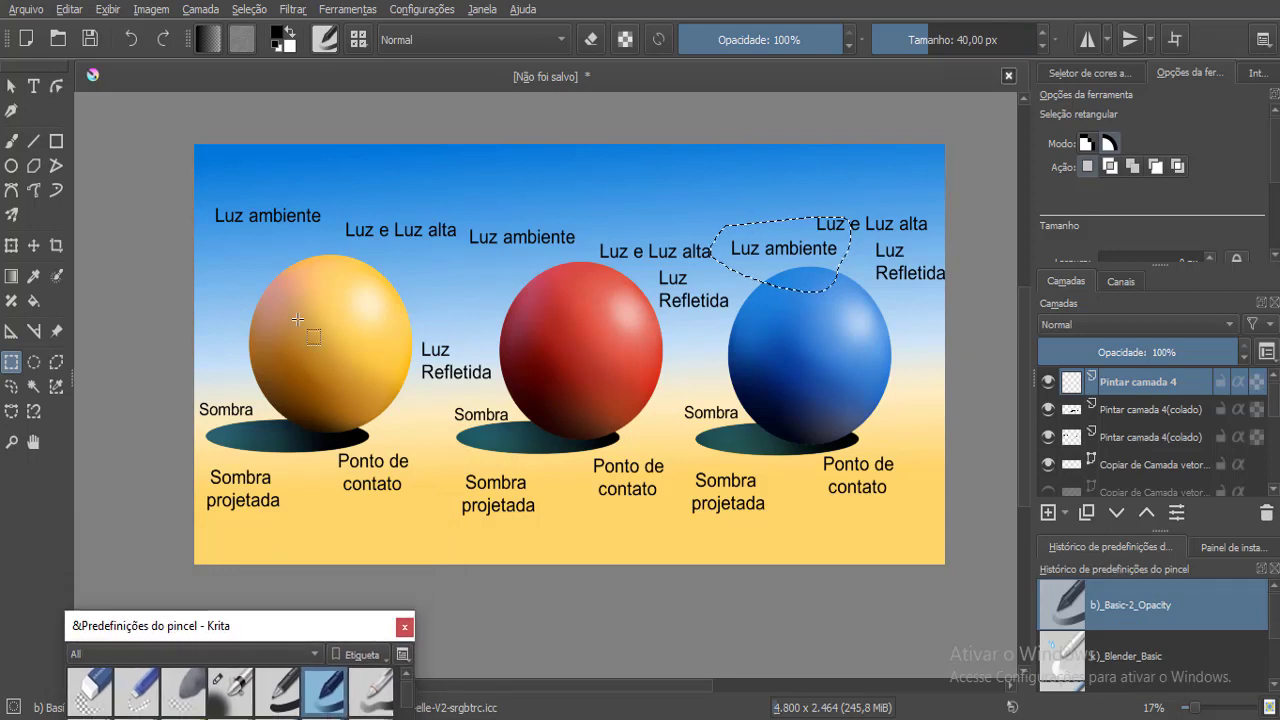
# Clear the leftover selection around the blue ball's "Luz ambiente" label.
pyautogui.click(11, 141)
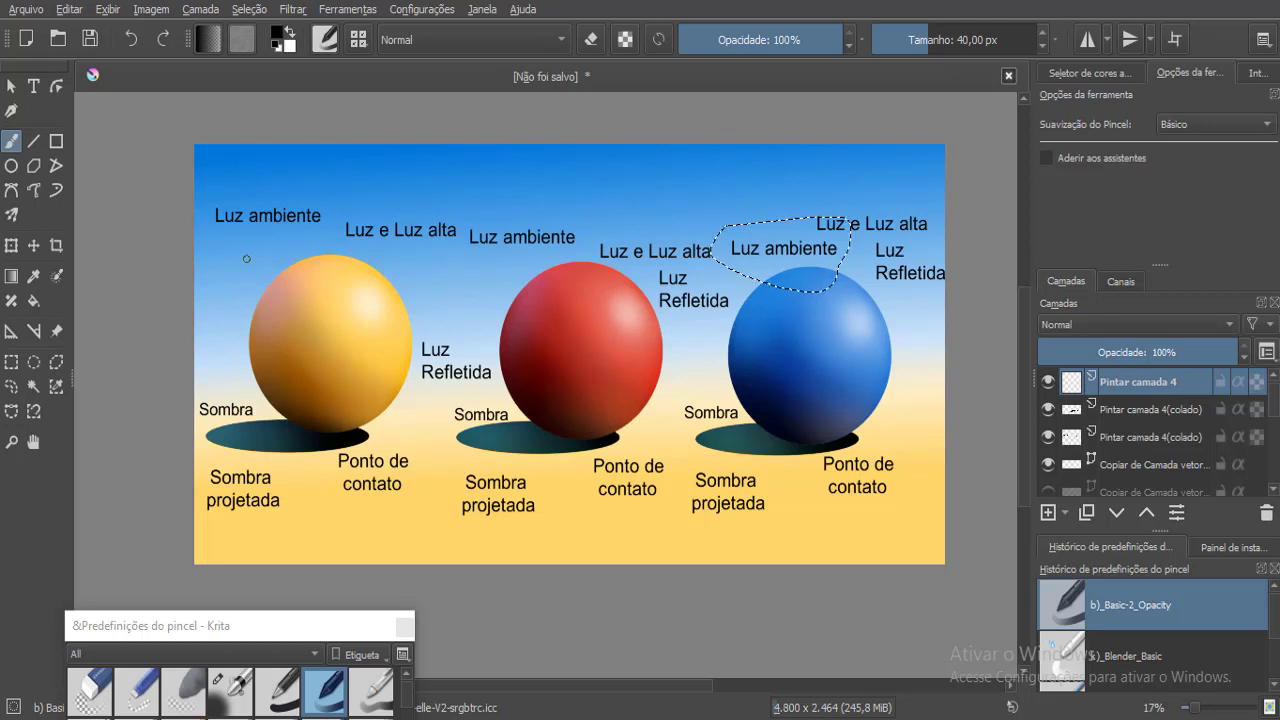
pyautogui.click(11, 362)
pyautogui.click(202, 300)
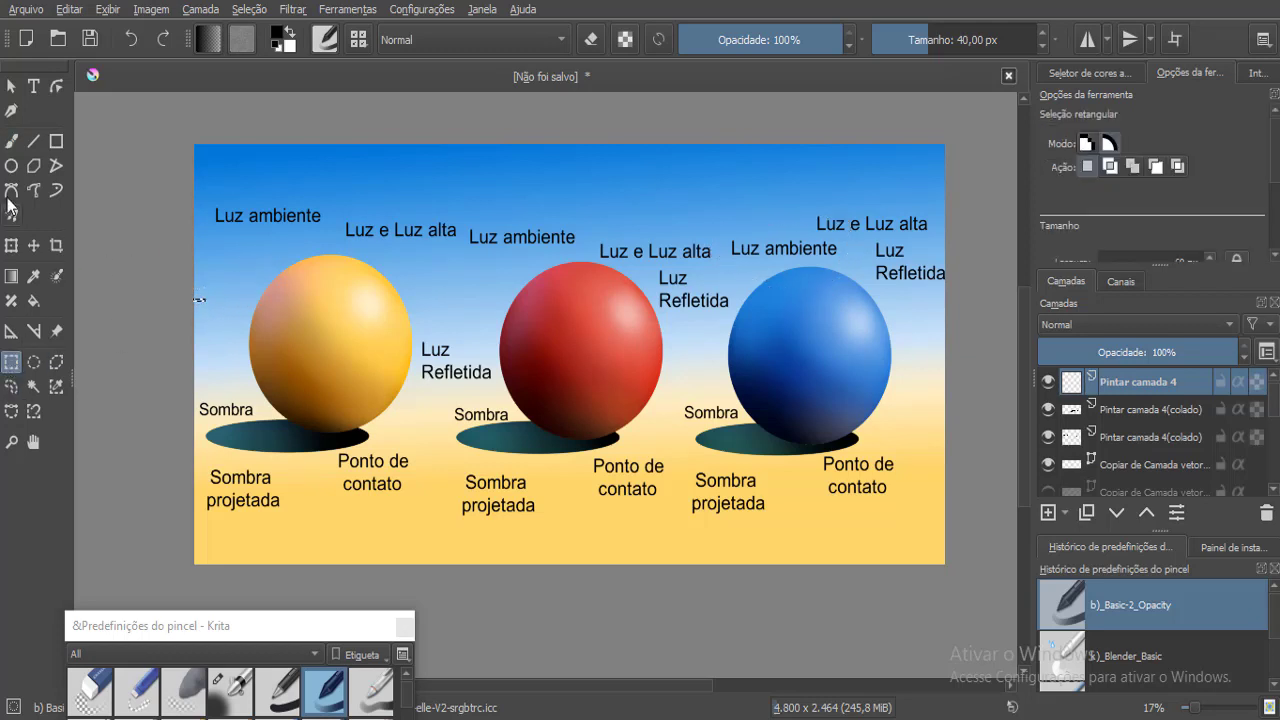
pyautogui.click(11, 141)
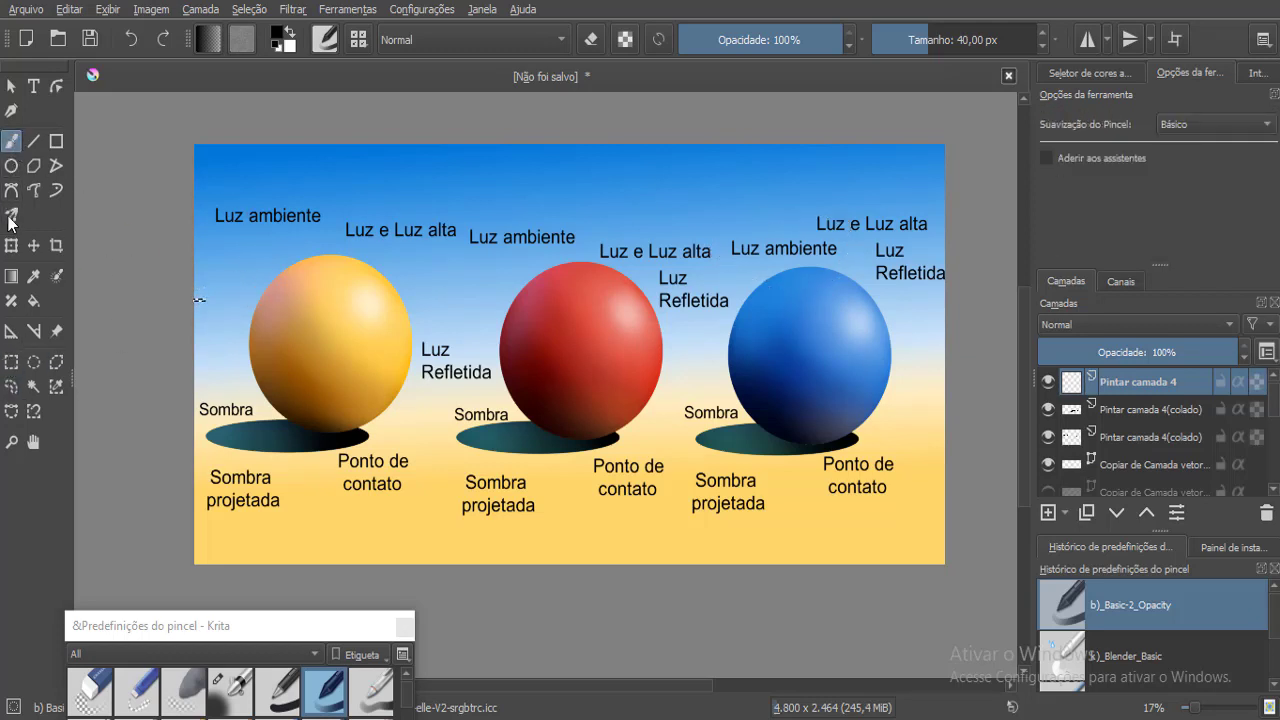
pyautogui.click(14, 362)
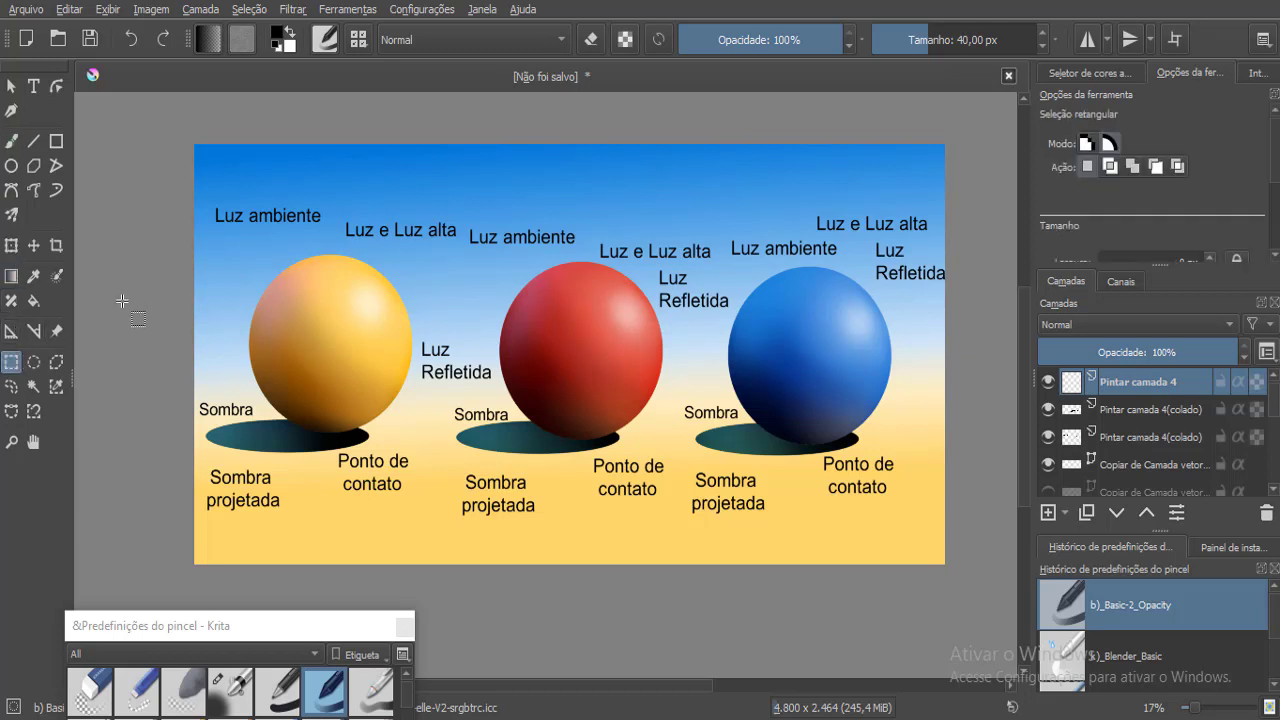
# Paint freehand arrows from the light labels to the yellow ball and from the red ball's "Luz Refletida" label to its lower edge.
pyautogui.click(11, 141)
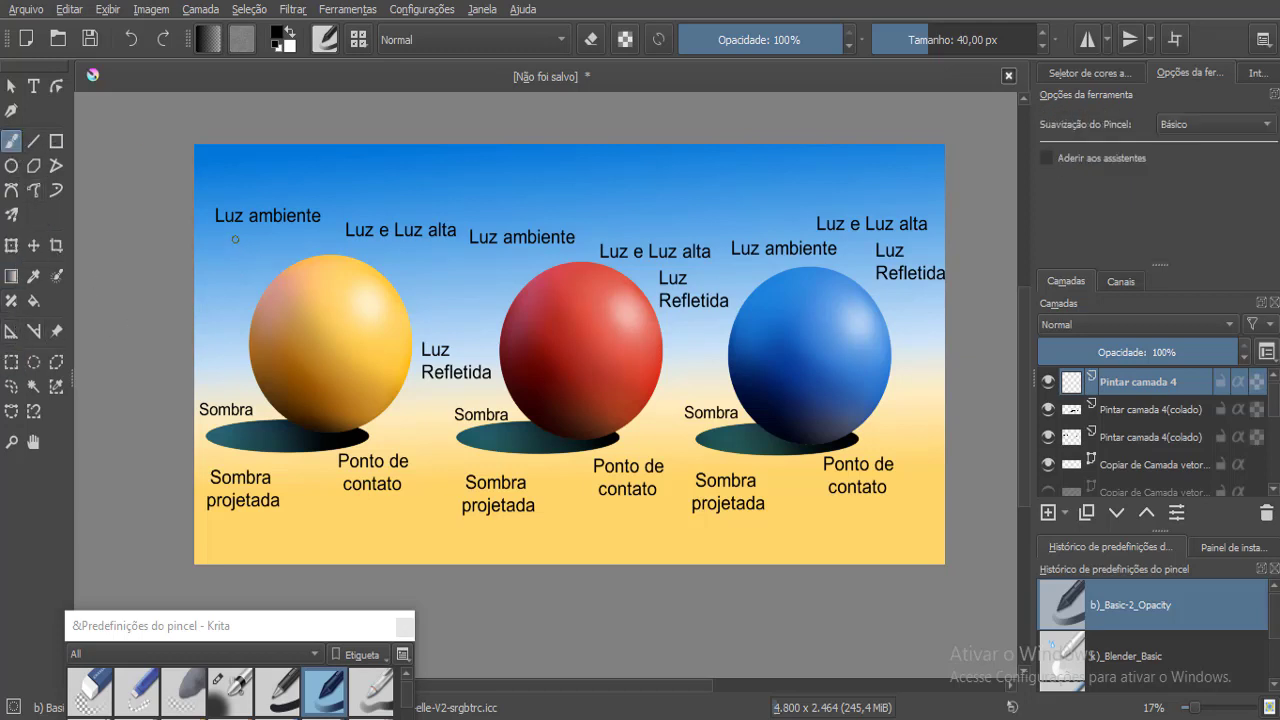
pyautogui.moveTo(231, 231)
pyautogui.mouseDown()
pyautogui.moveTo(254, 287)
pyautogui.moveTo(258, 274)
pyautogui.mouseUp()
pyautogui.moveTo(361, 241); pyautogui.dragTo(336, 278)
pyautogui.moveTo(413, 245); pyautogui.dragTo(390, 288)
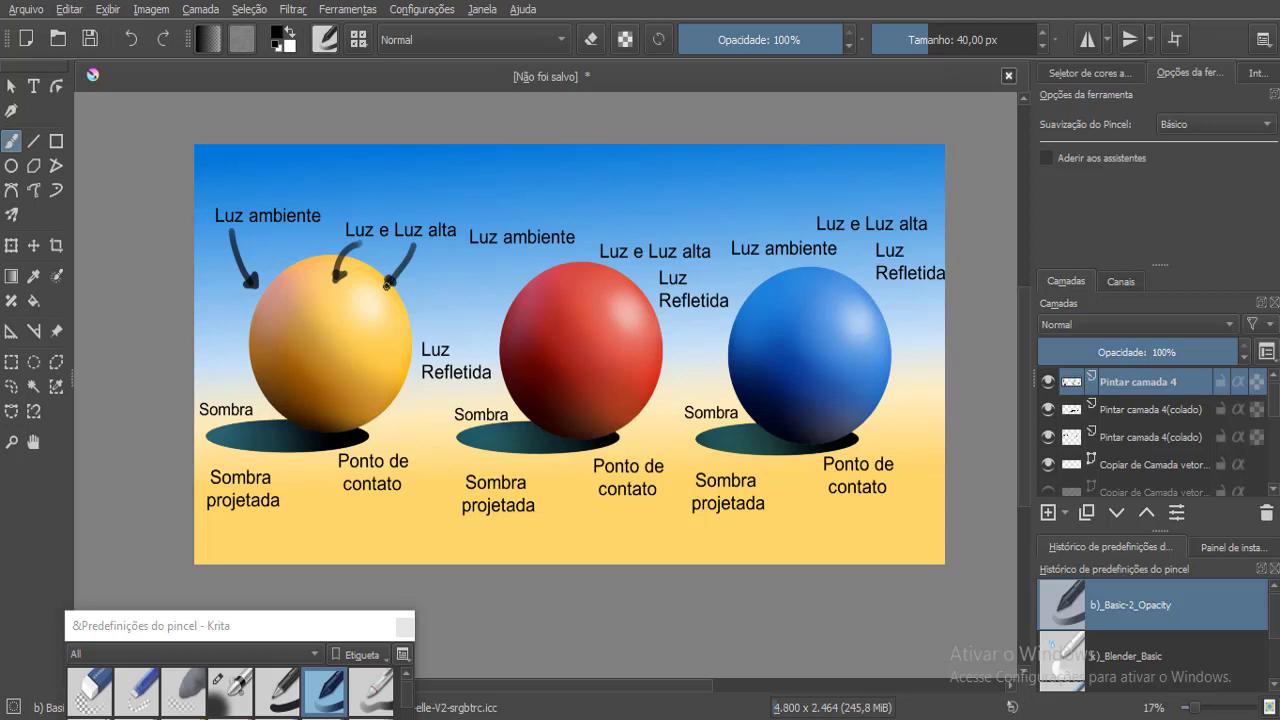
pyautogui.moveTo(434, 392)
pyautogui.mouseDown()
pyautogui.moveTo(405, 440)
pyautogui.moveTo(382, 432)
pyautogui.moveTo(414, 438)
pyautogui.mouseUp()
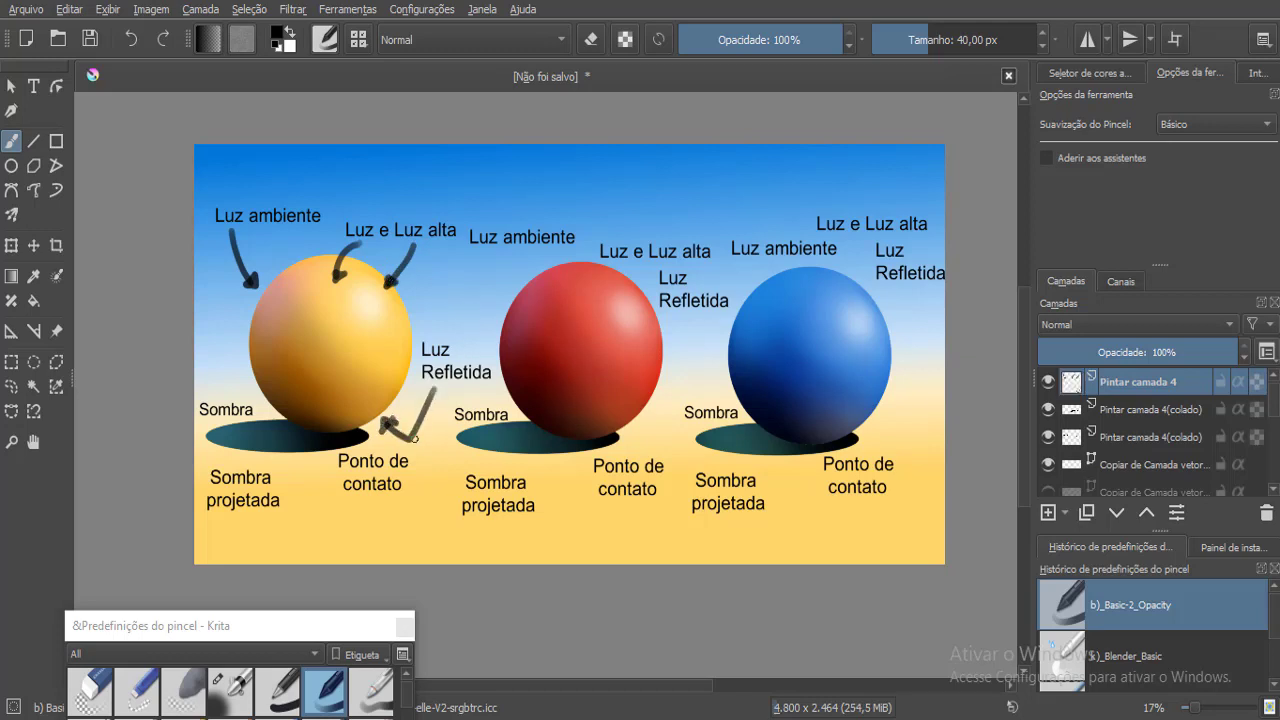
pyautogui.moveTo(685, 320); pyautogui.dragTo(644, 439)
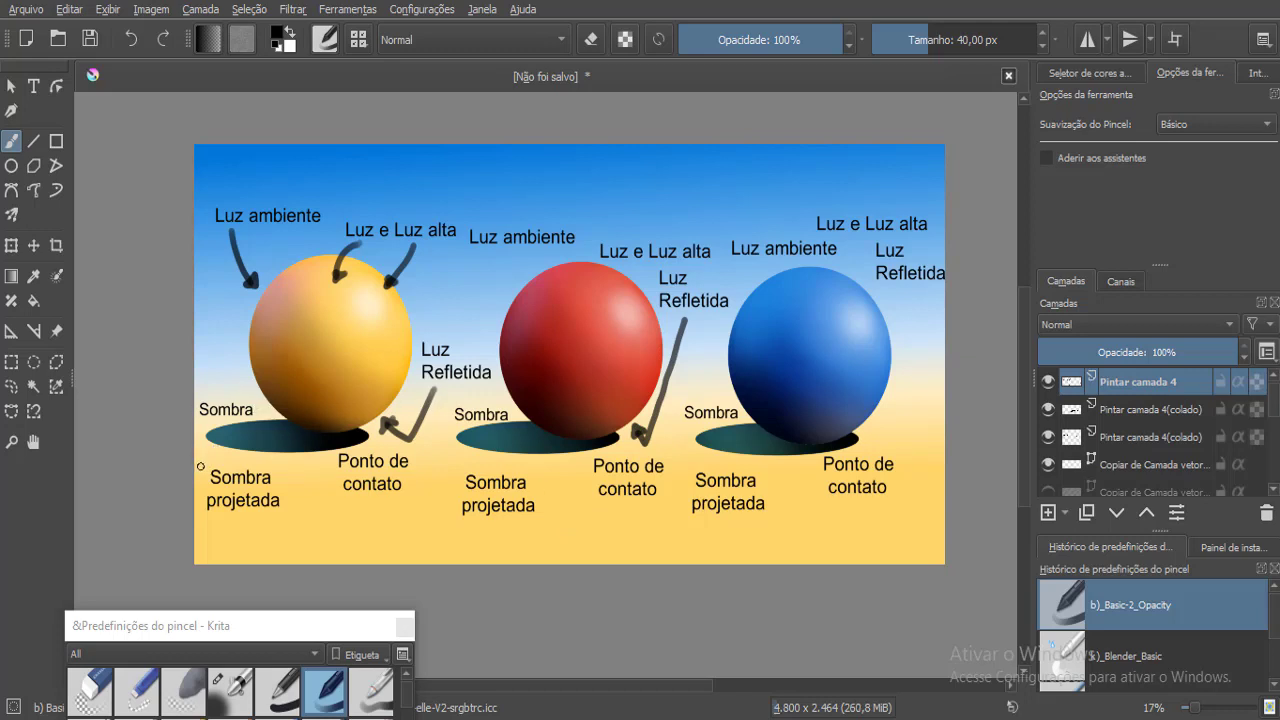
# Paint arrows from the yellow ball's "Sombra projetada", "Sombra" and "Ponto de contato" labels to the areas they name.
pyautogui.moveTo(288, 491)
pyautogui.mouseDown()
pyautogui.moveTo(306, 484)
pyautogui.moveTo(290, 463)
pyautogui.mouseUp()
pyautogui.moveTo(223, 396)
pyautogui.mouseDown()
pyautogui.moveTo(257, 386)
pyautogui.moveTo(251, 396)
pyautogui.mouseUp()
pyautogui.moveTo(377, 452)
pyautogui.mouseDown()
pyautogui.moveTo(350, 412)
pyautogui.moveTo(324, 414)
pyautogui.moveTo(342, 422)
pyautogui.mouseUp()
pyautogui.click(339, 624)
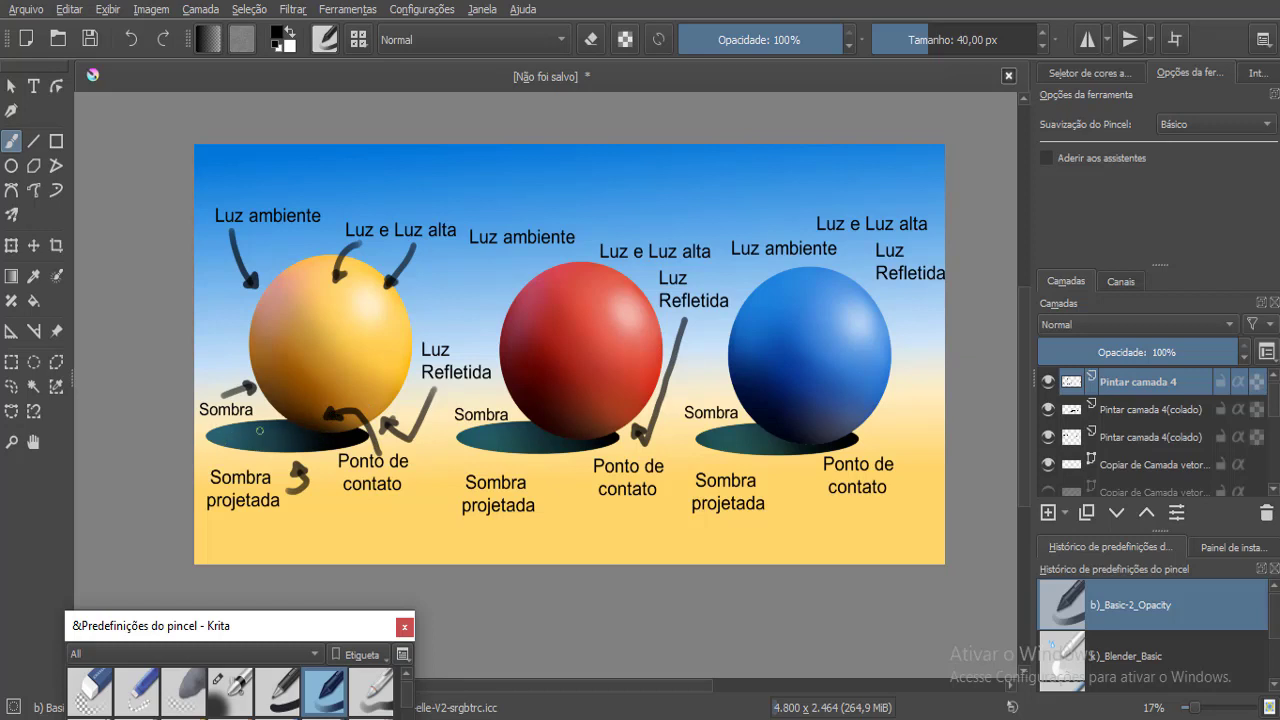
# Paint a long arrow from the yellow ball's "Luz ambiente" label to the left end of its cast shadow, undoing and redrawing it once.
pyautogui.moveTo(219, 230); pyautogui.dragTo(195, 360)
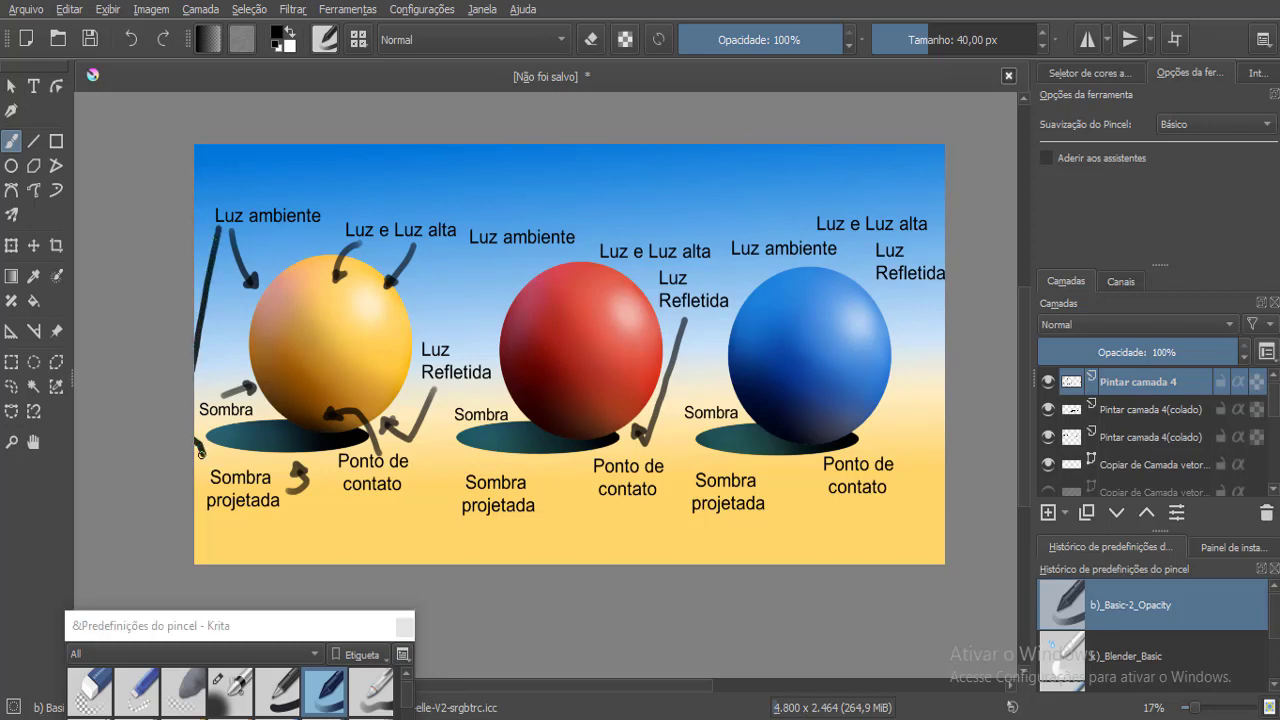
pyautogui.hotkey('ctrl', 'z')
pyautogui.moveTo(219, 230)
pyautogui.mouseDown()
pyautogui.moveTo(190, 335)
pyautogui.moveTo(205, 462)
pyautogui.mouseUp()
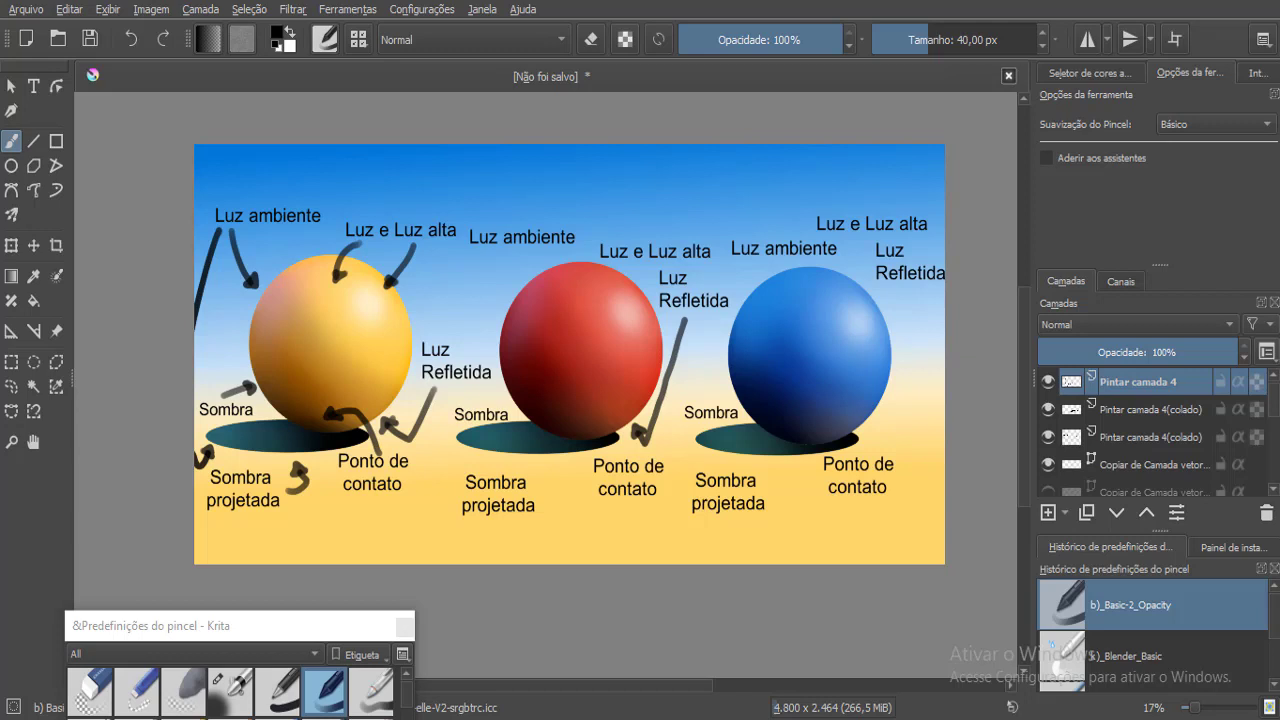
# Toggle Camada vetorial 1, Pintar camada 3 and Pintar camada 2 off and on to examine what each layer contributes to the balls.
pyautogui.scroll(-3, 1153, 440)
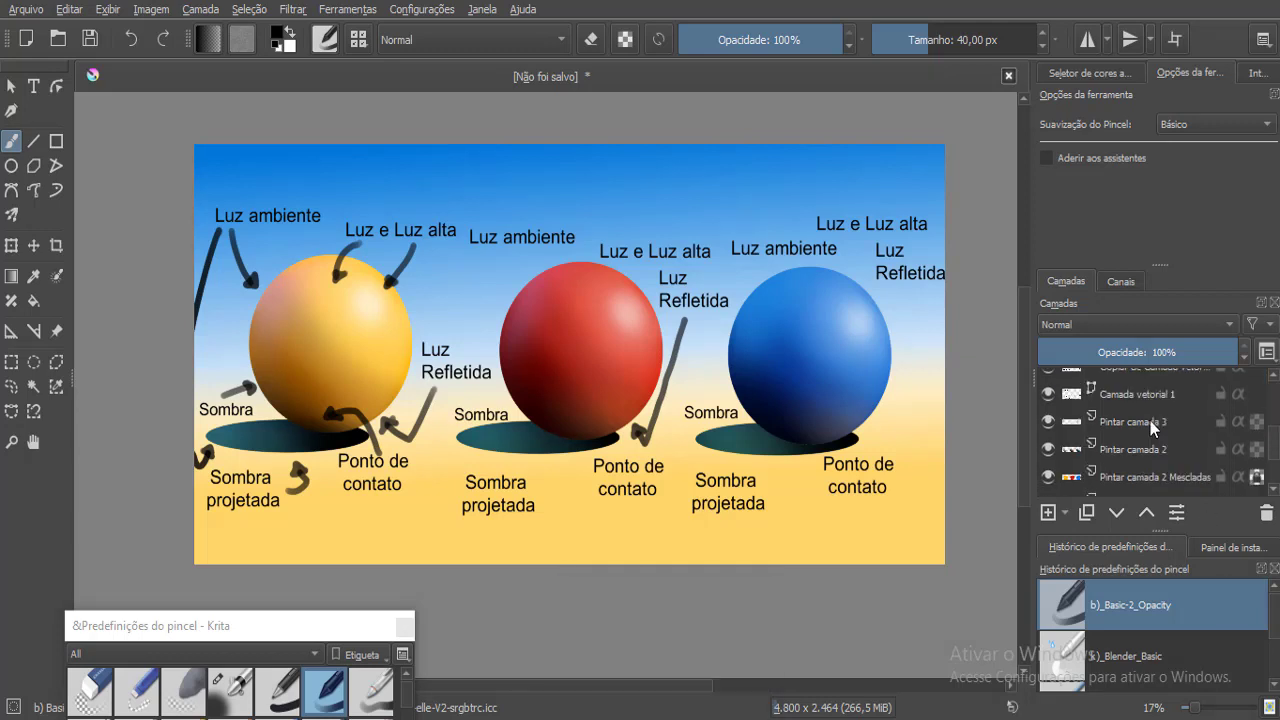
pyautogui.click(1048, 393)
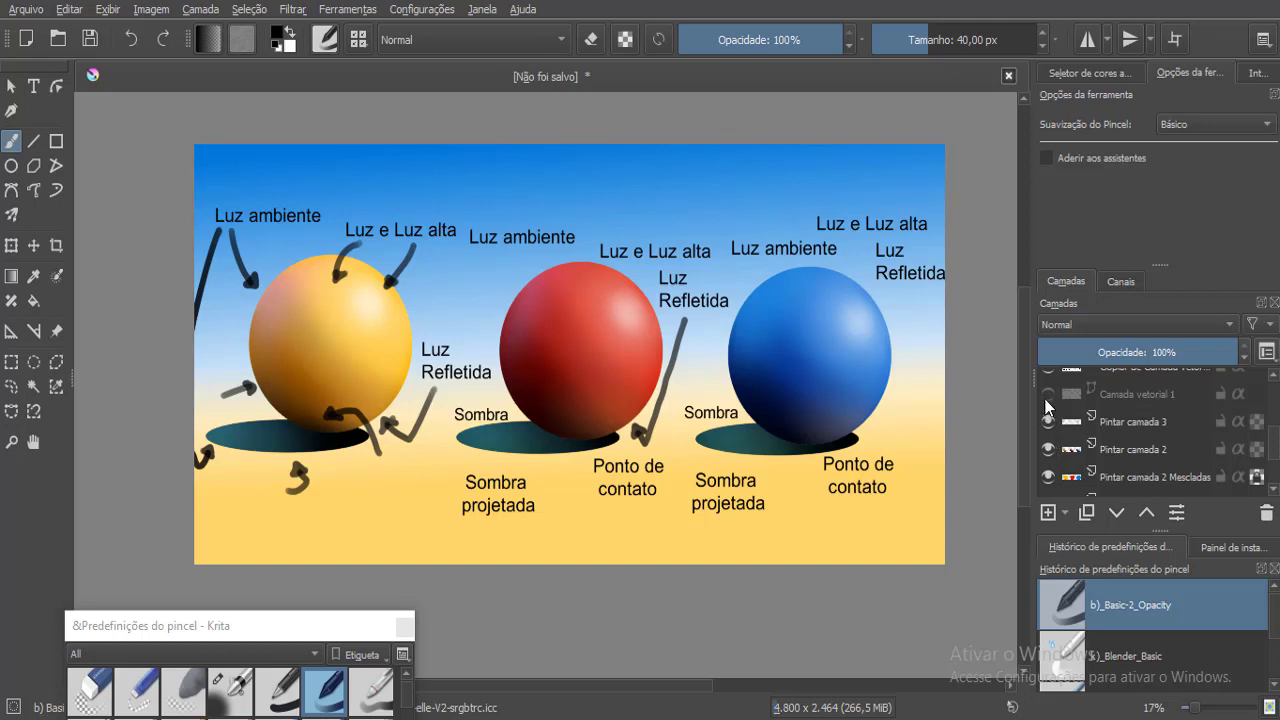
pyautogui.click(1046, 396)
pyautogui.click(1046, 422)
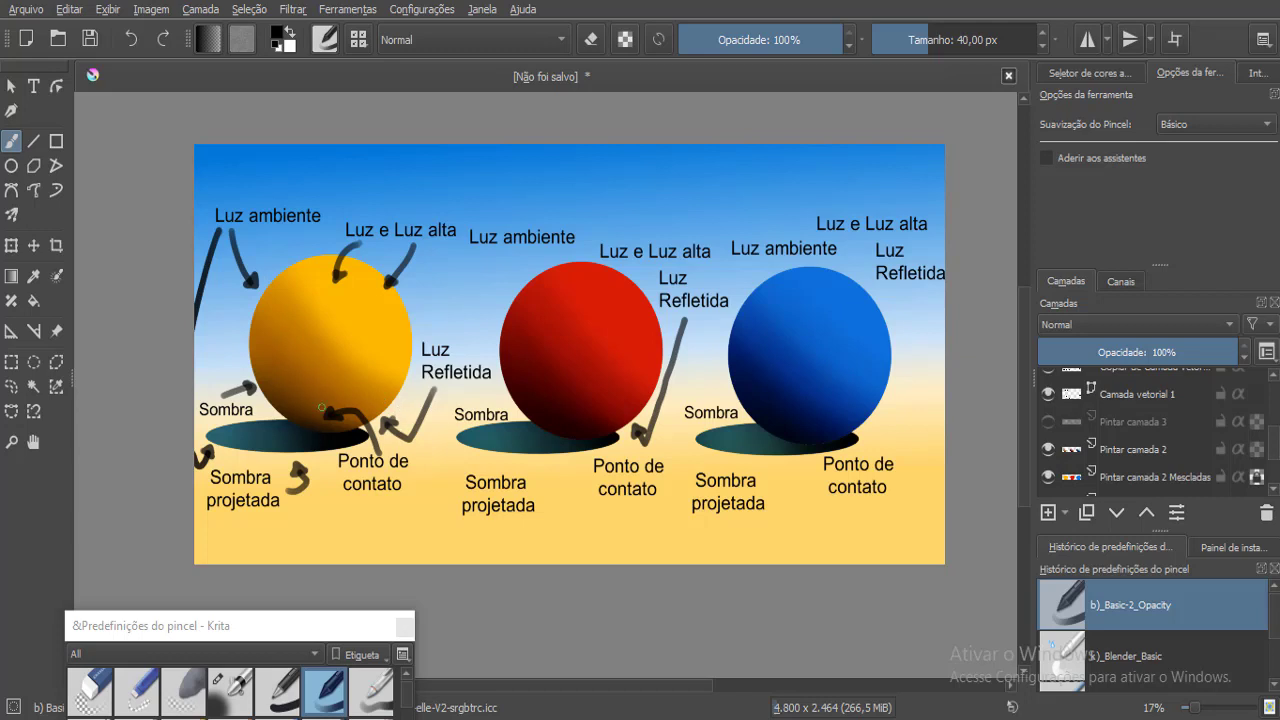
pyautogui.click(1048, 449)
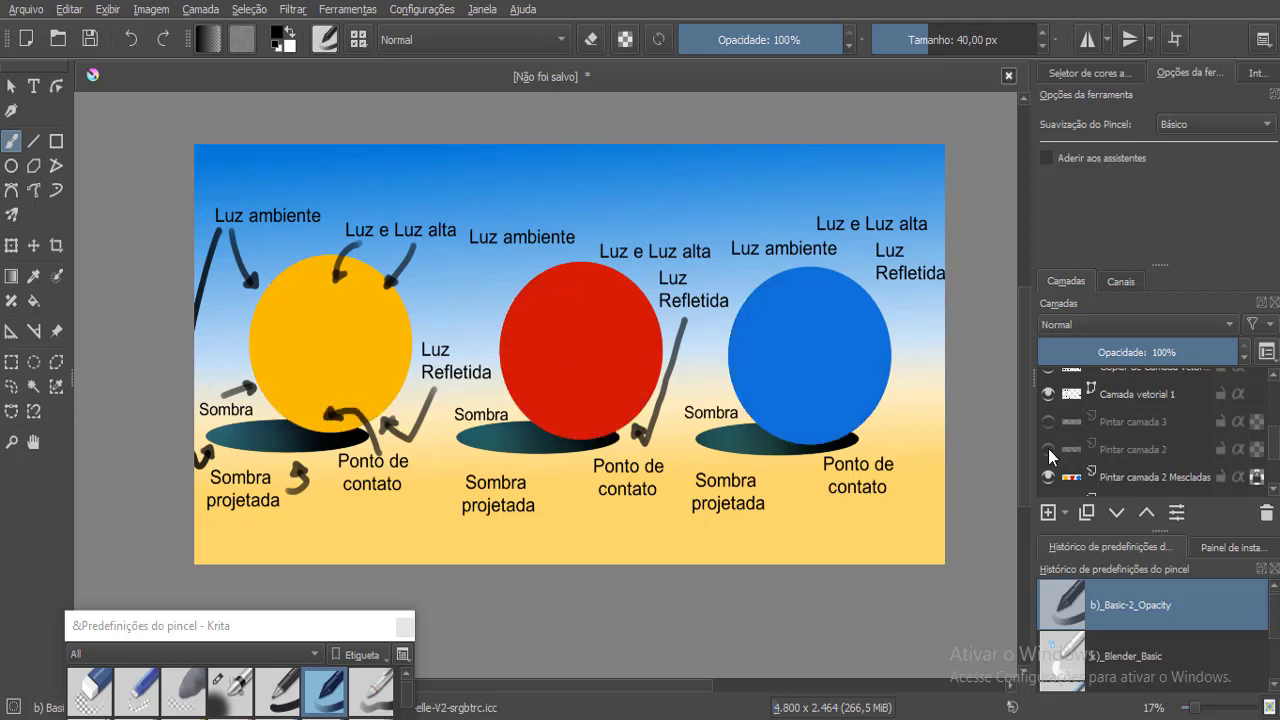
pyautogui.click(1049, 455)
pyautogui.click(1049, 455)
pyautogui.click(1049, 452)
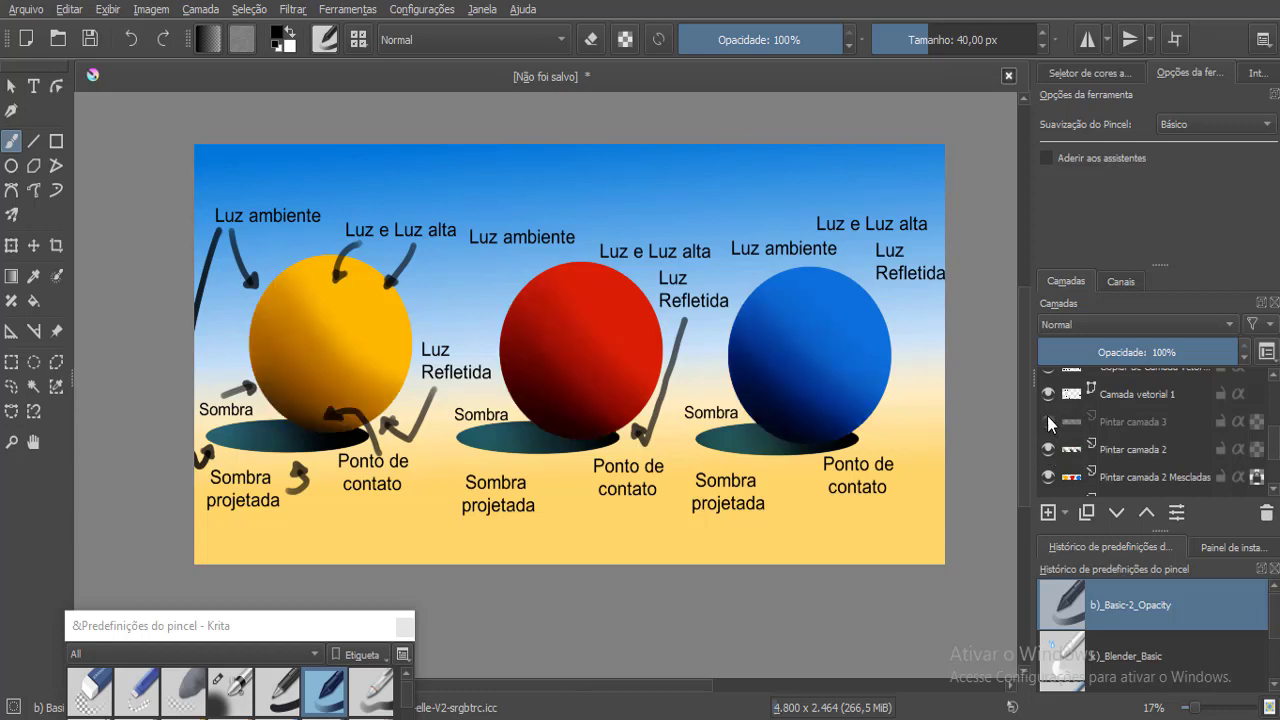
pyautogui.click(1048, 421)
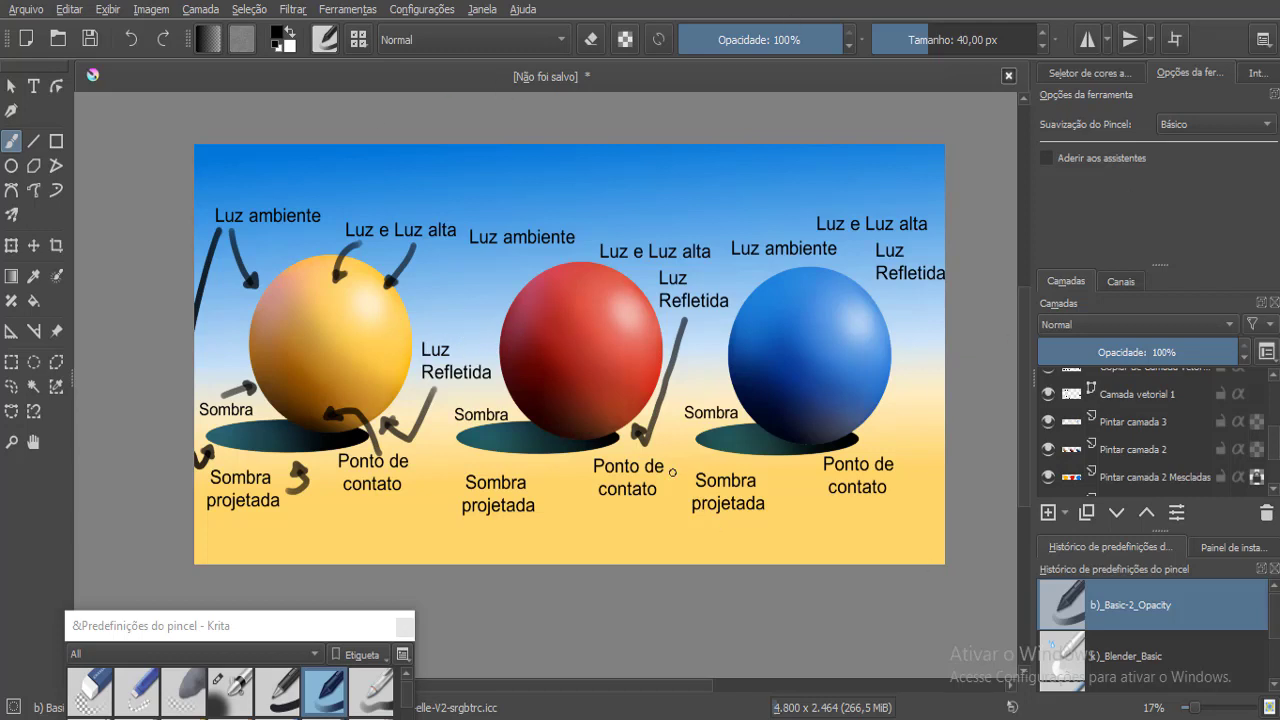
# Hide both "Pintar camada 4(colado)" layers with the red and blue balls' light labels, keeping the arrow layer visible.
pyautogui.scroll(3, 1195, 428)
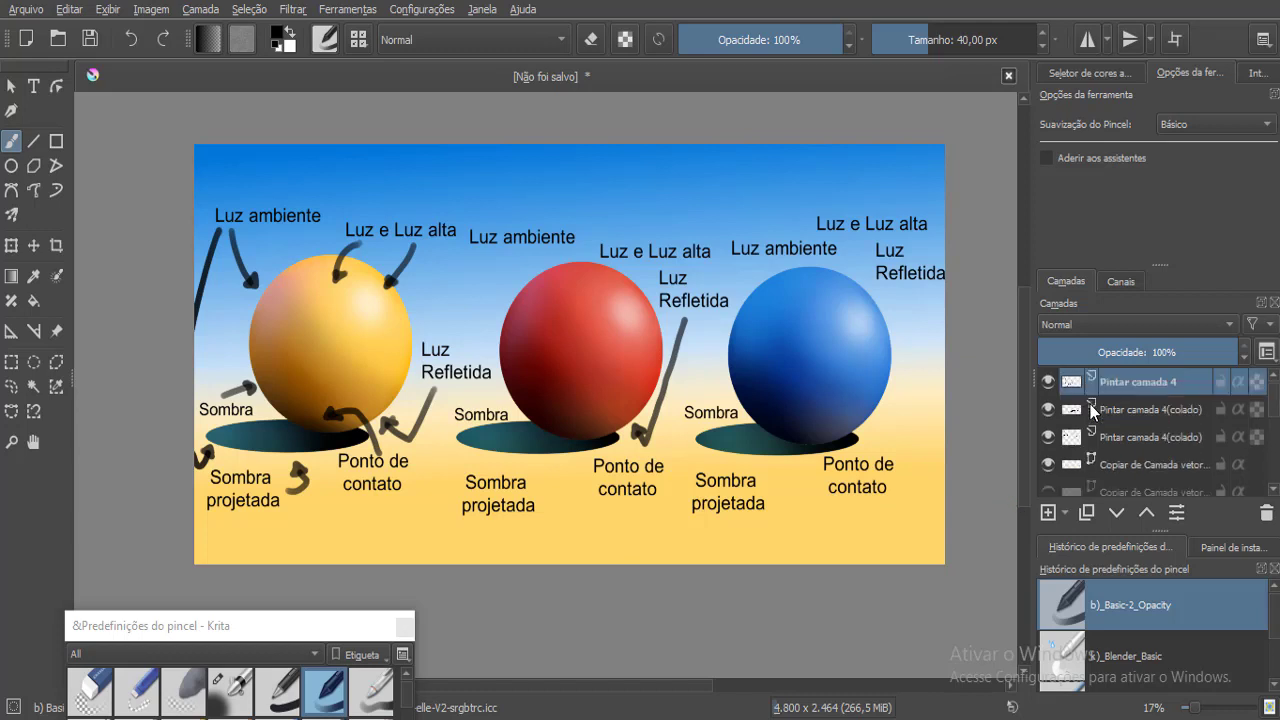
pyautogui.click(1052, 383)
pyautogui.click(1053, 411)
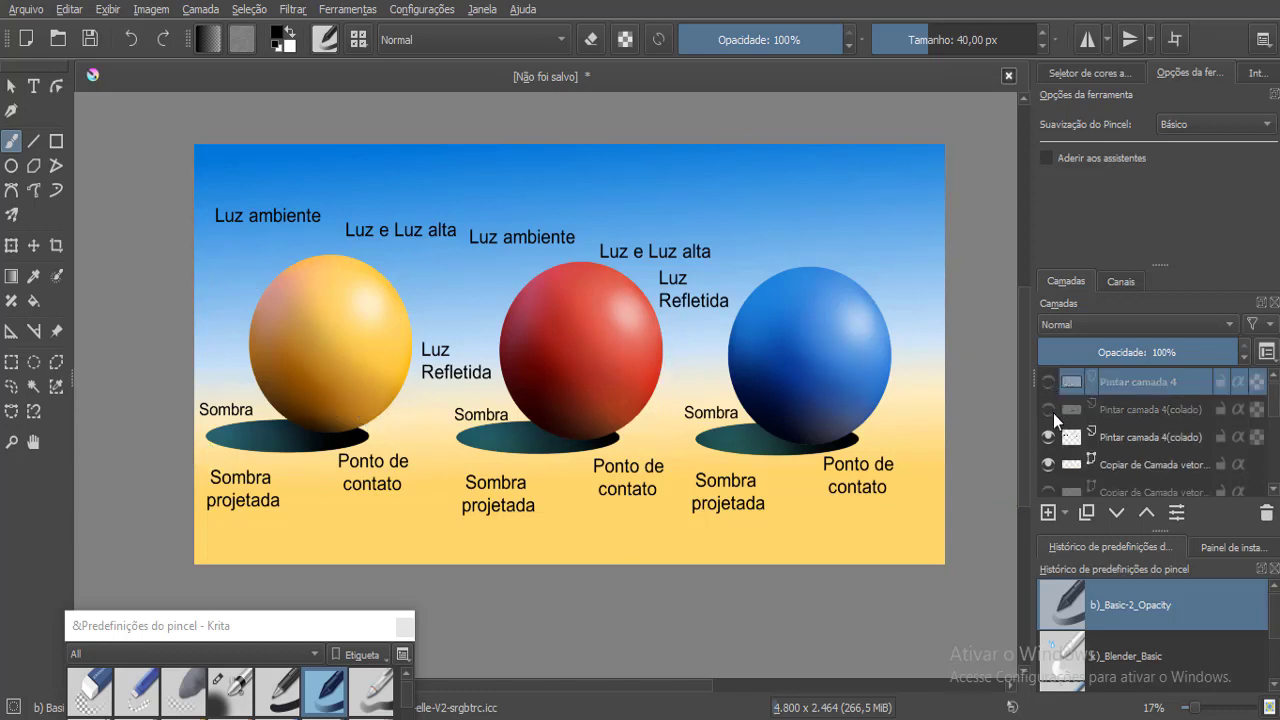
pyautogui.click(1049, 381)
pyautogui.click(1050, 434)
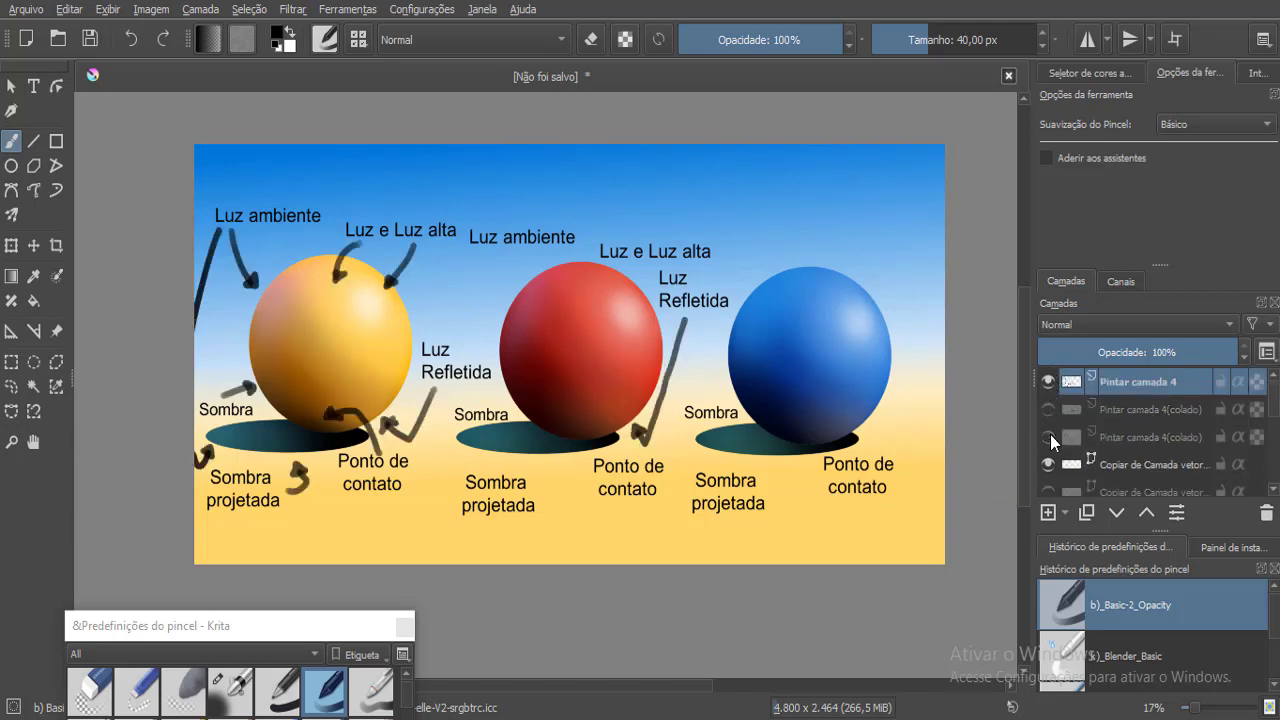
# Toggle the two upper copied vector layers off and on to check which labels each one holds.
pyautogui.scroll(-1, 1055, 458)
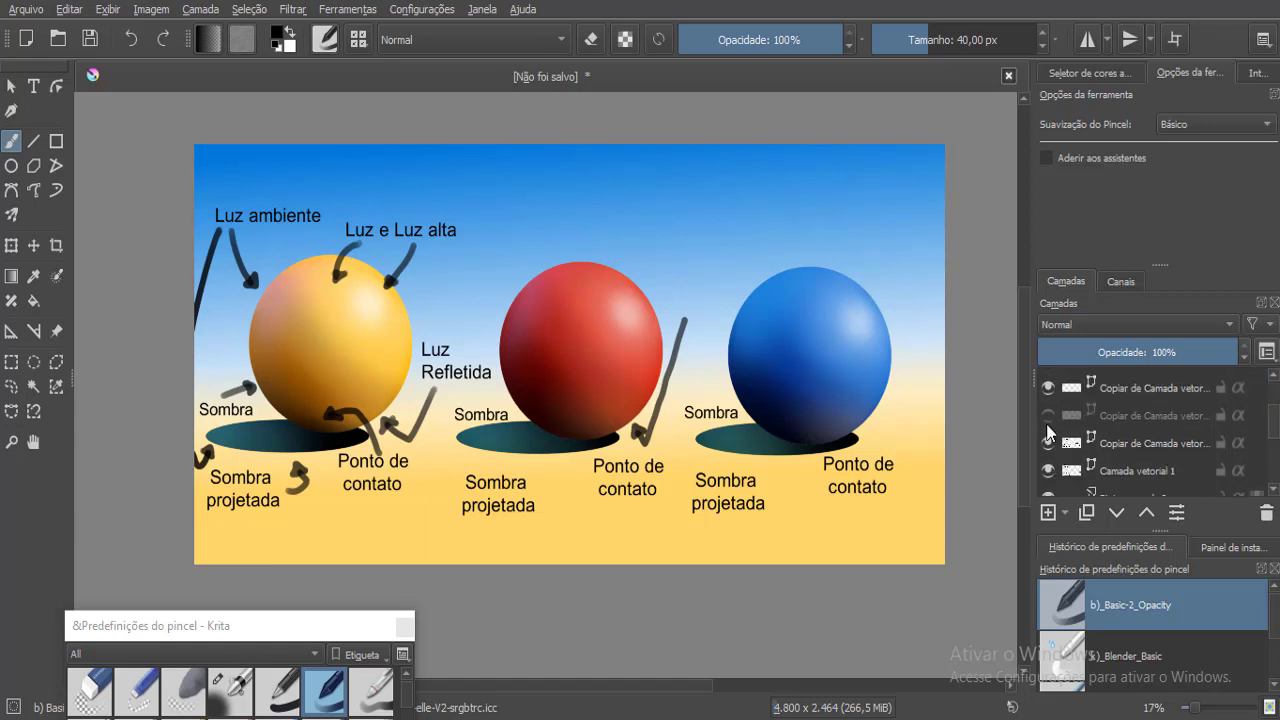
pyautogui.click(1051, 388)
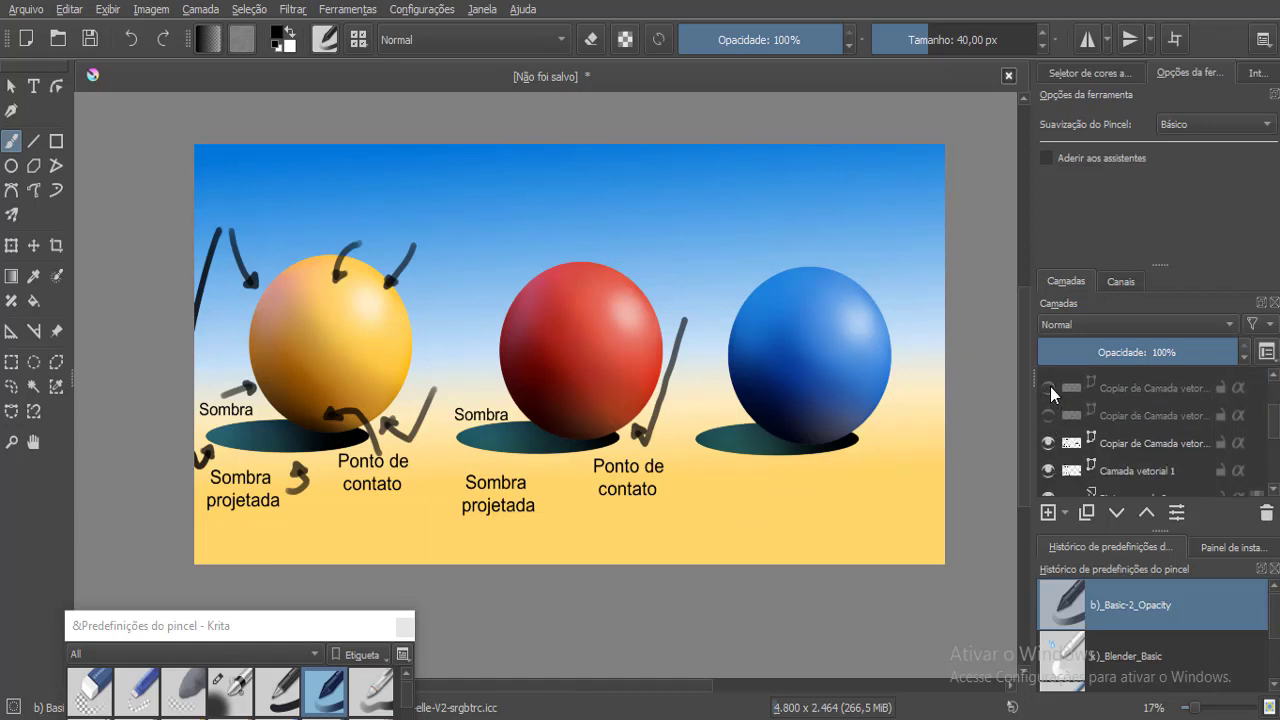
pyautogui.click(1050, 386)
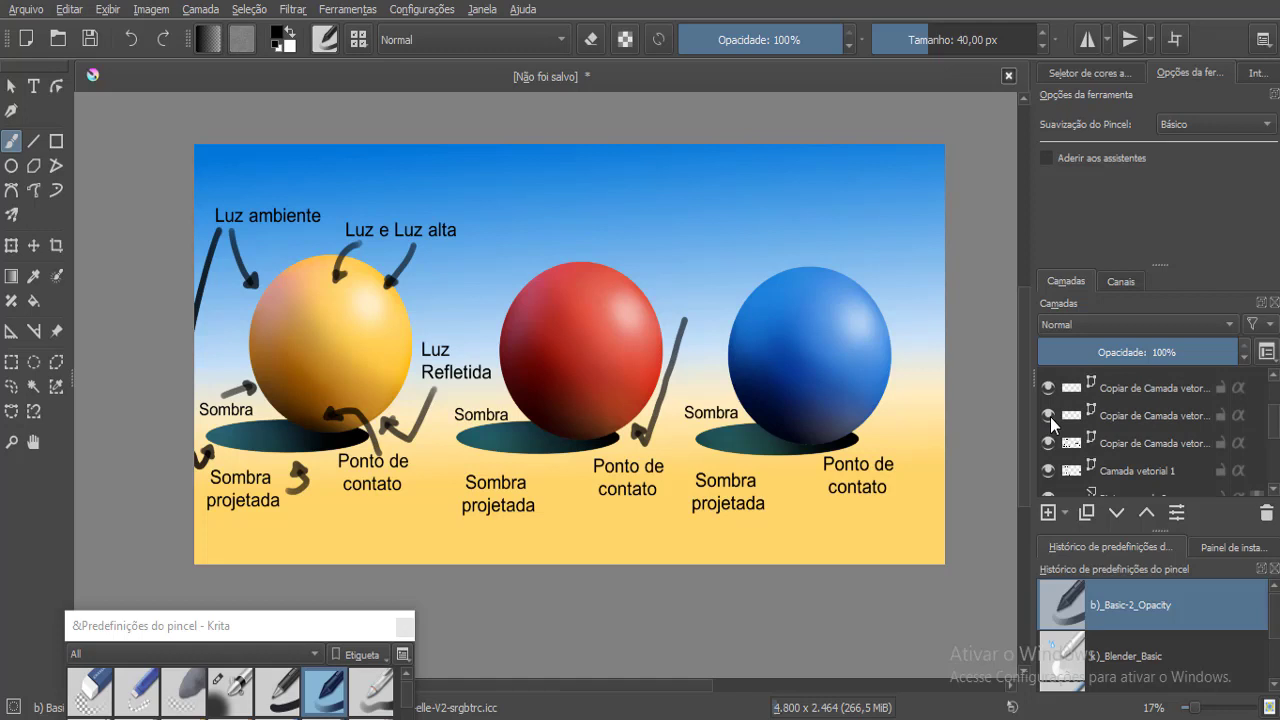
pyautogui.click(1050, 417)
pyautogui.click(1050, 417)
pyautogui.click(1049, 386)
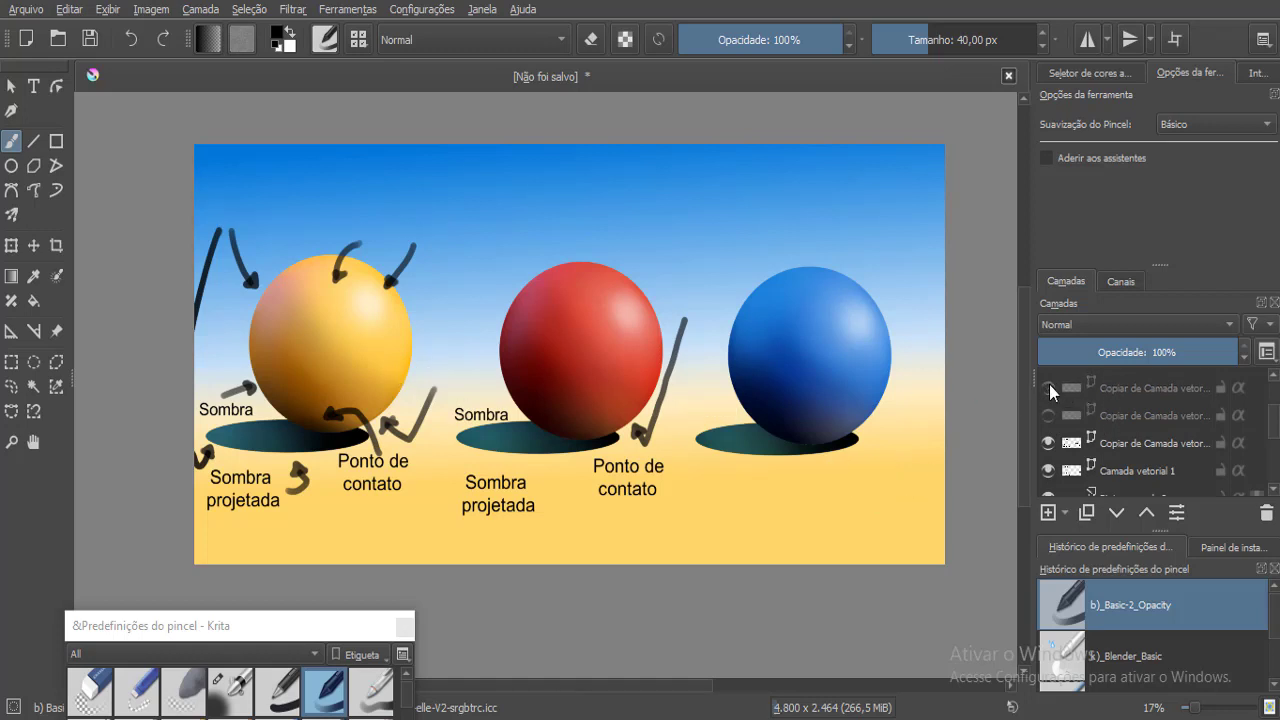
pyautogui.click(1049, 386)
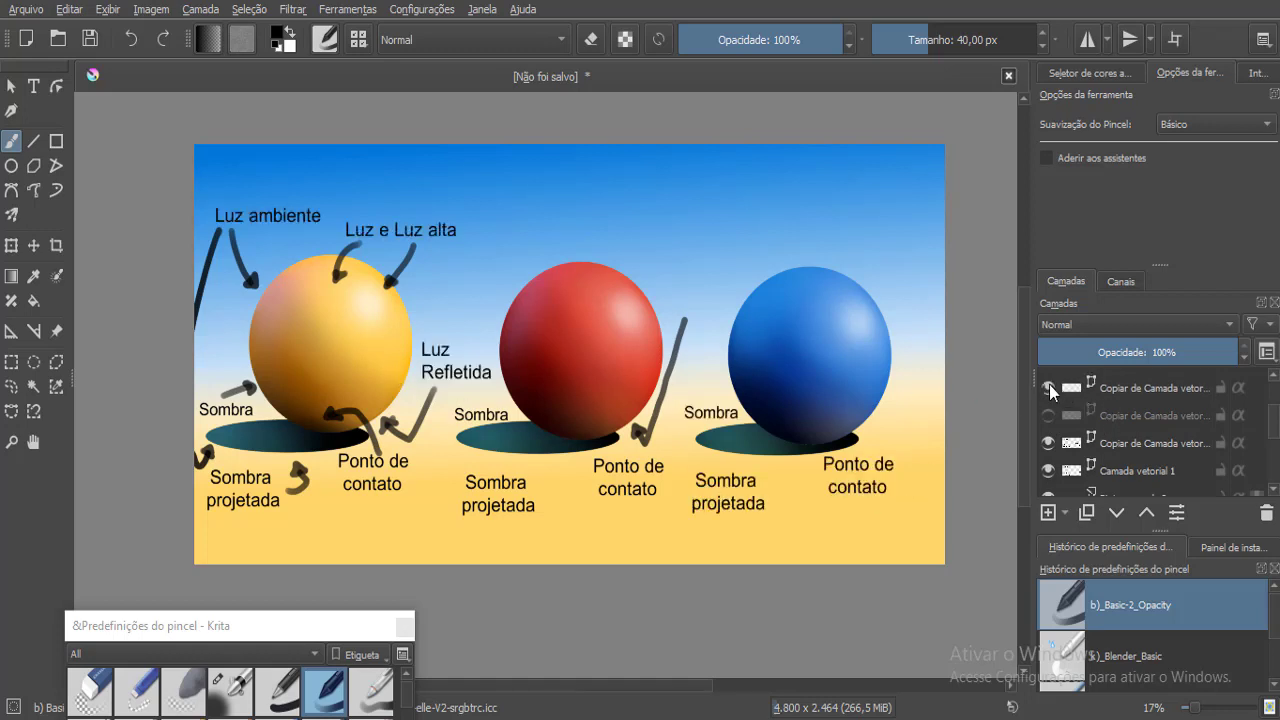